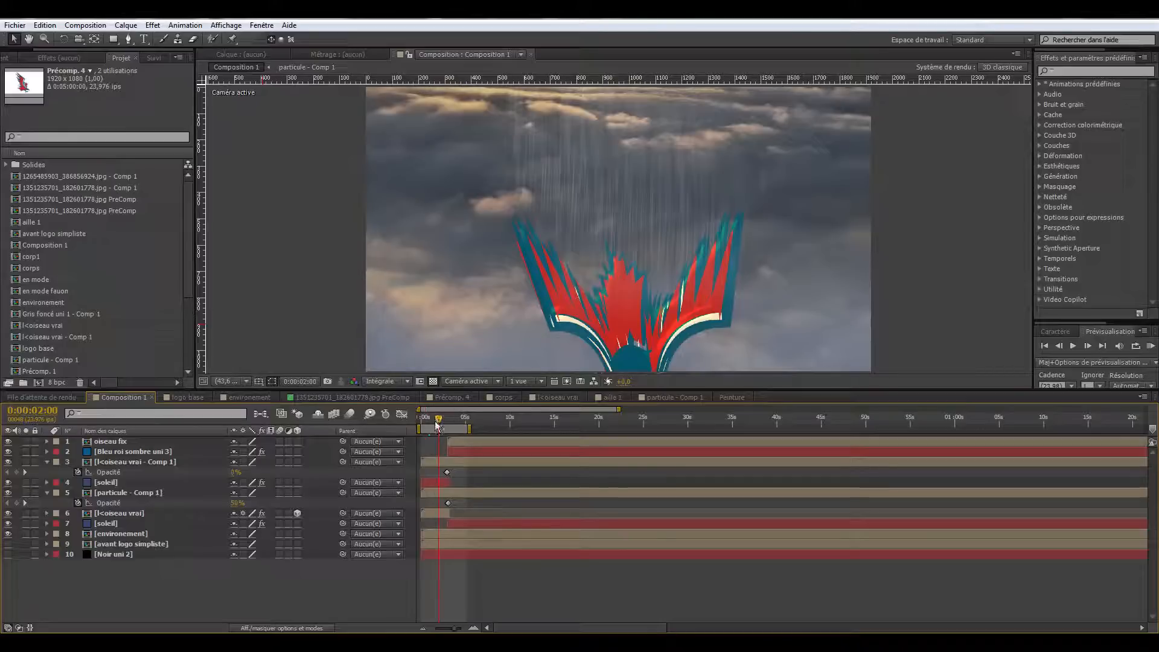
Step: Open the aille 1 composition and add a two-node camera named Caméra 1 with the preset settings
click(430, 421)
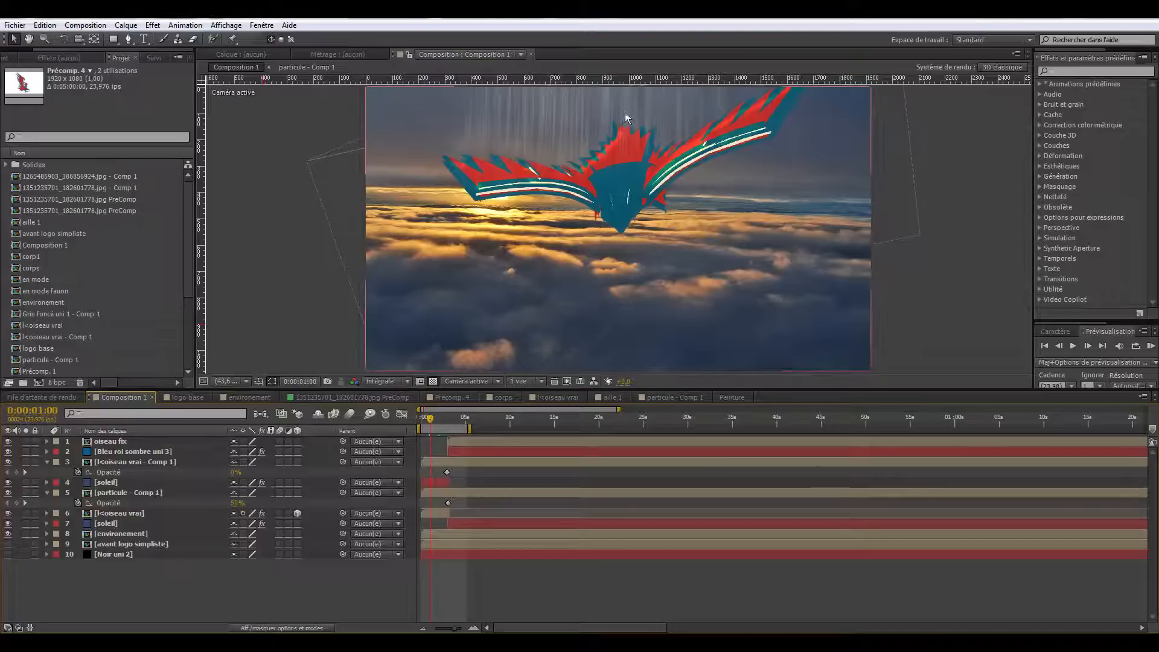
click(616, 398)
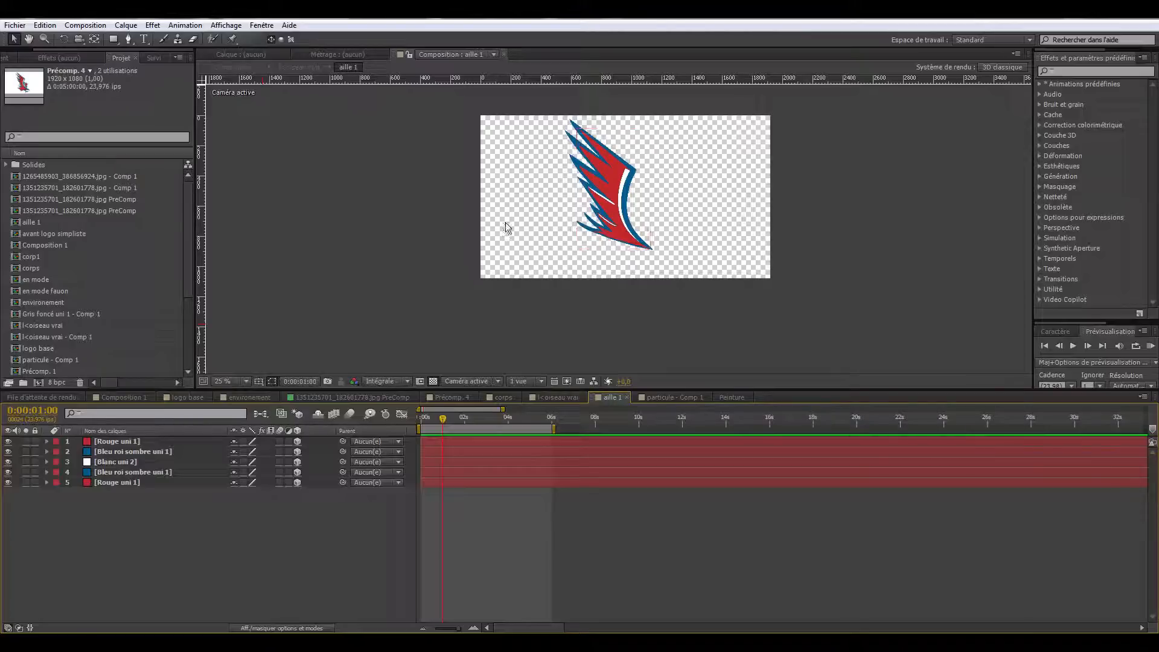
click(124, 26)
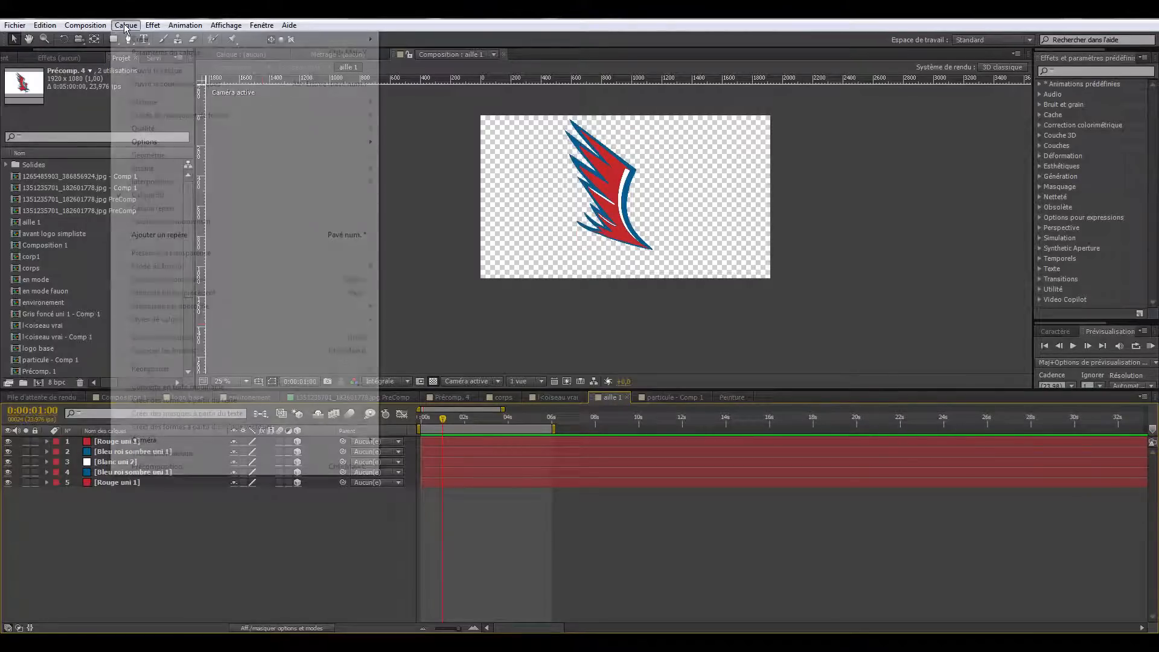
mouse_move(137, 38)
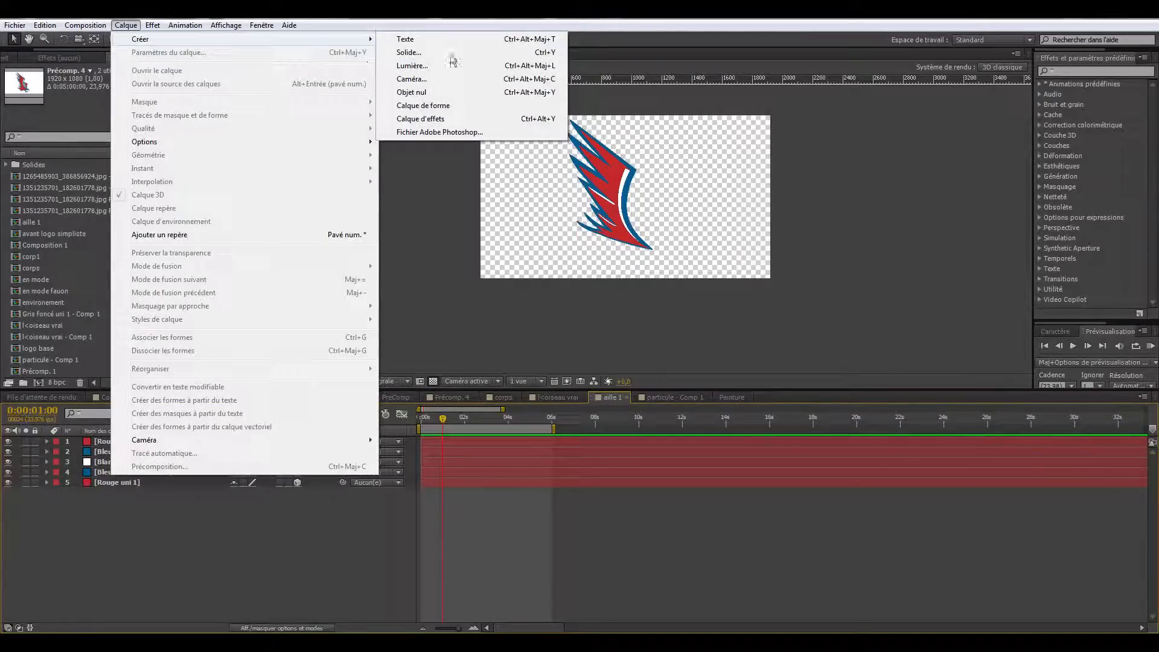
click(416, 79)
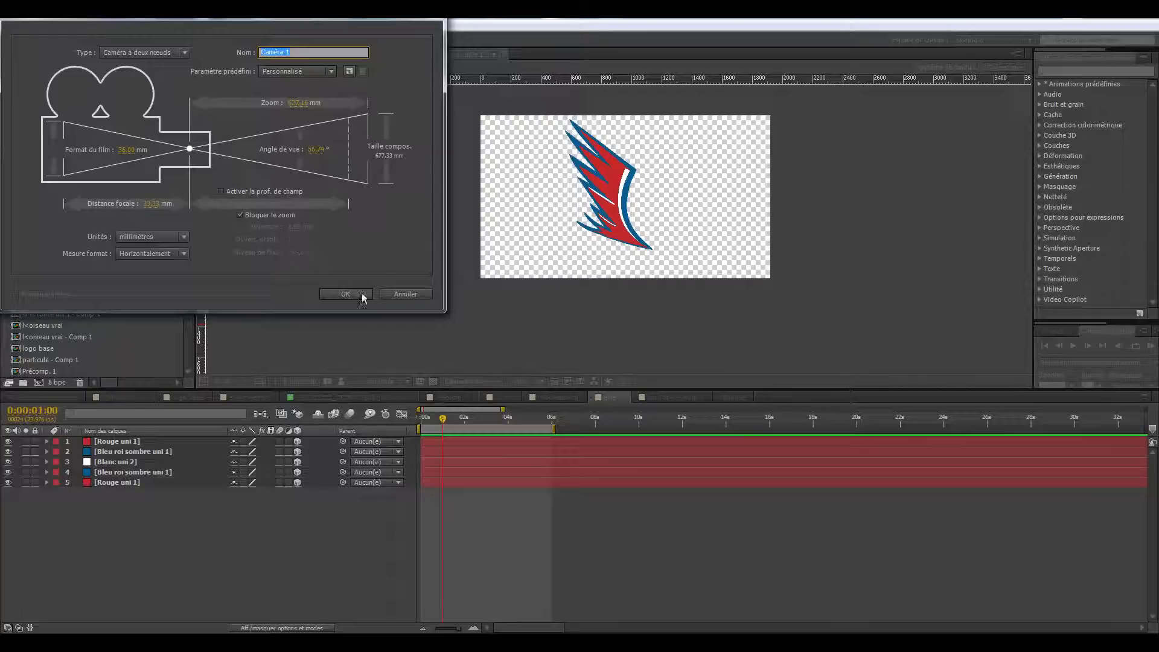
click(361, 294)
Step: Orbit the camera around the wing to examine how its 3D layers are spaced in depth
click(79, 39)
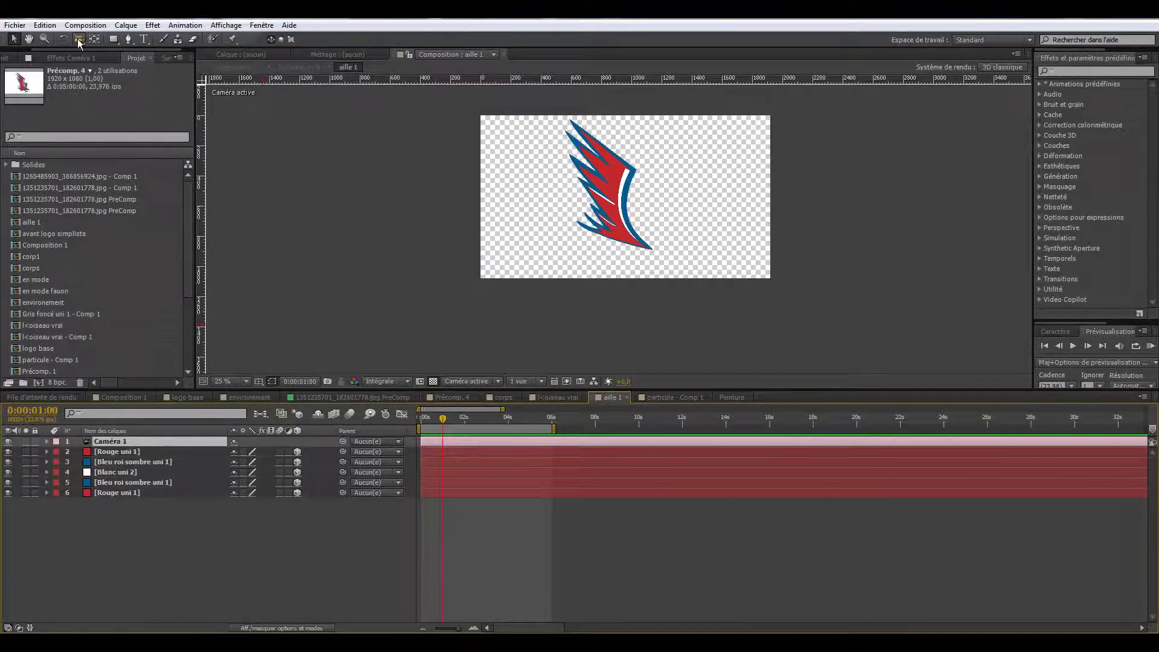
drag(604, 151, 639, 111)
drag(621, 196, 592, 190)
scroll(641, 203, up, 2)
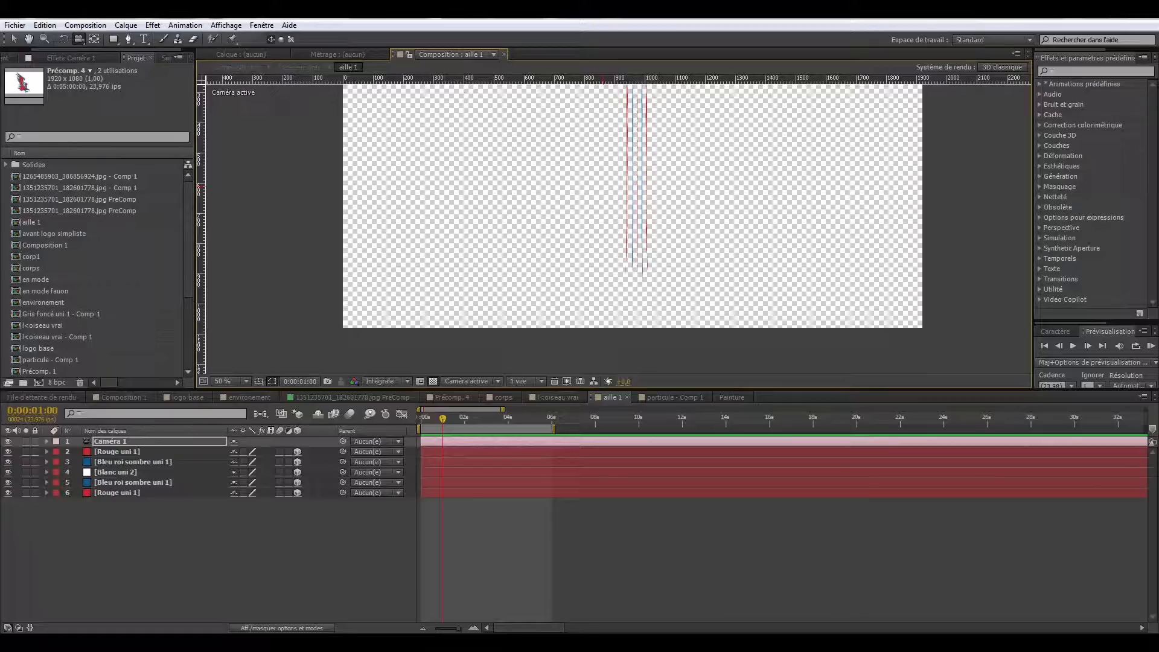
drag(677, 183, 584, 208)
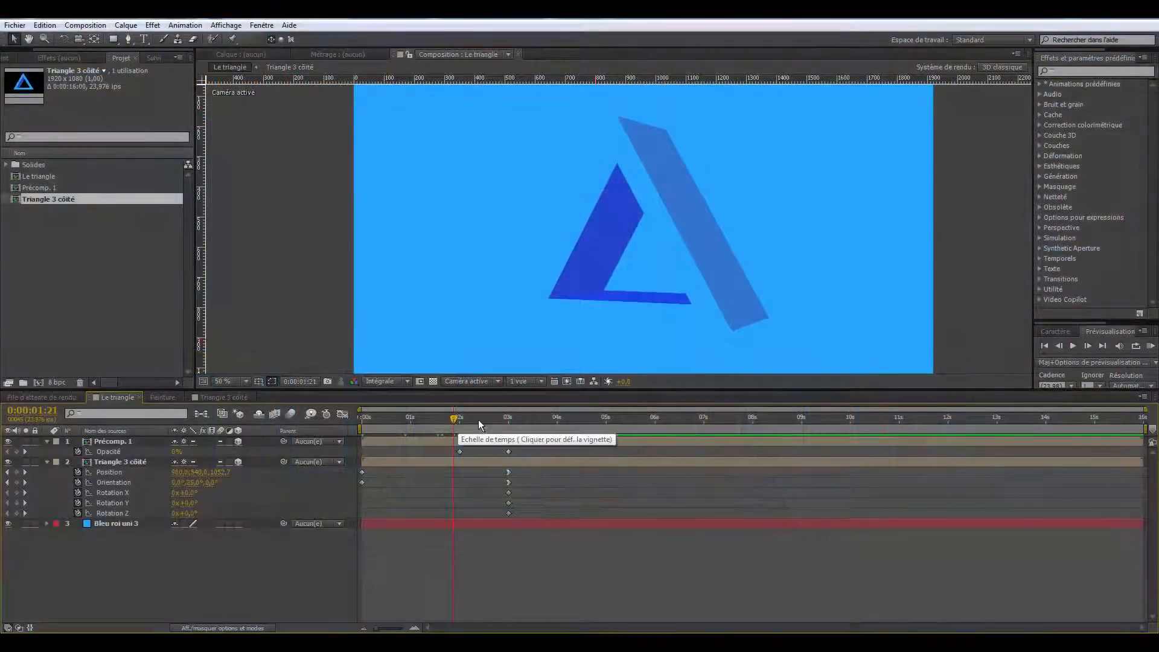
Step: Examine the Le triangle animation at several times with the Bleu roi uni 3 background temporarily hidden
click(151, 524)
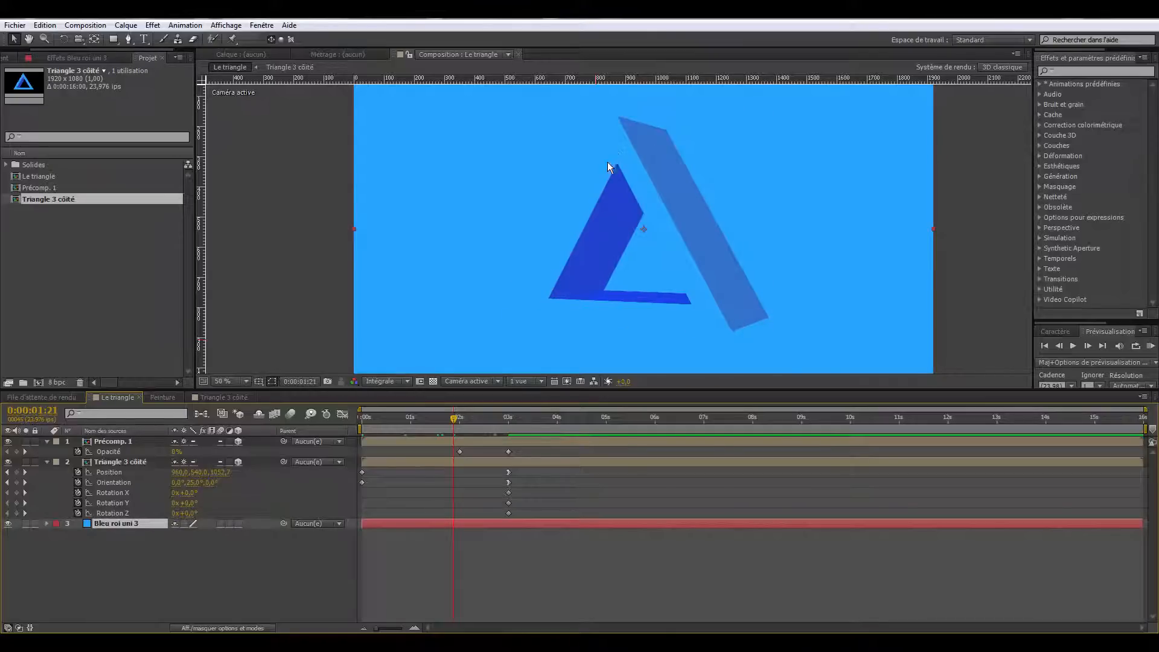
click(484, 419)
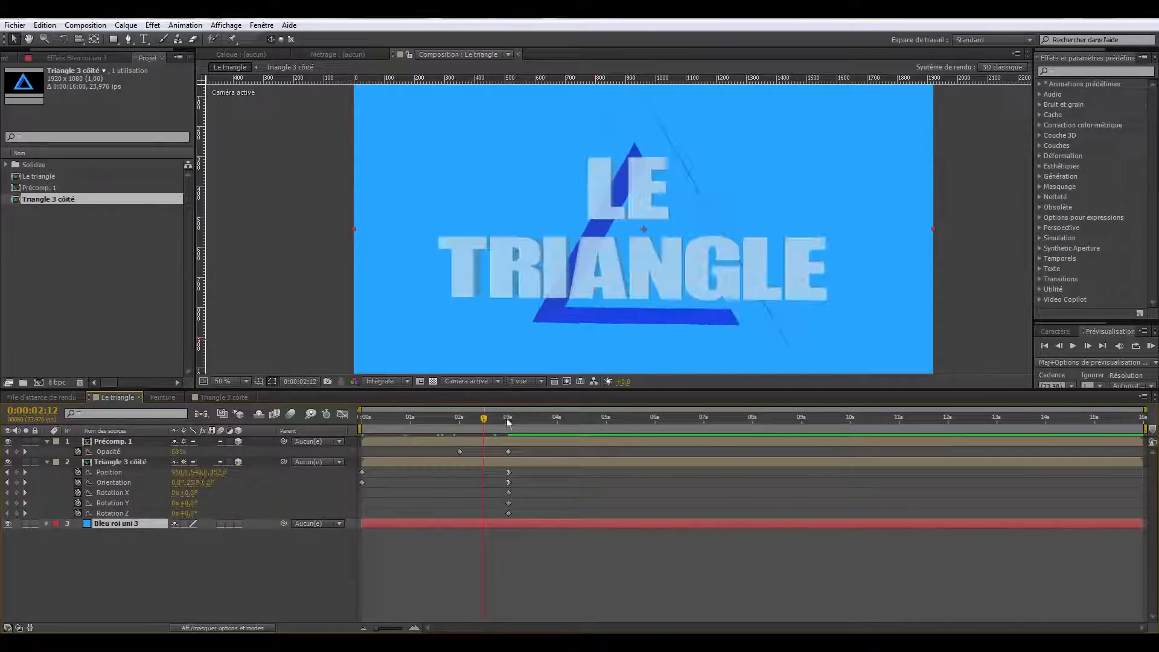
click(506, 419)
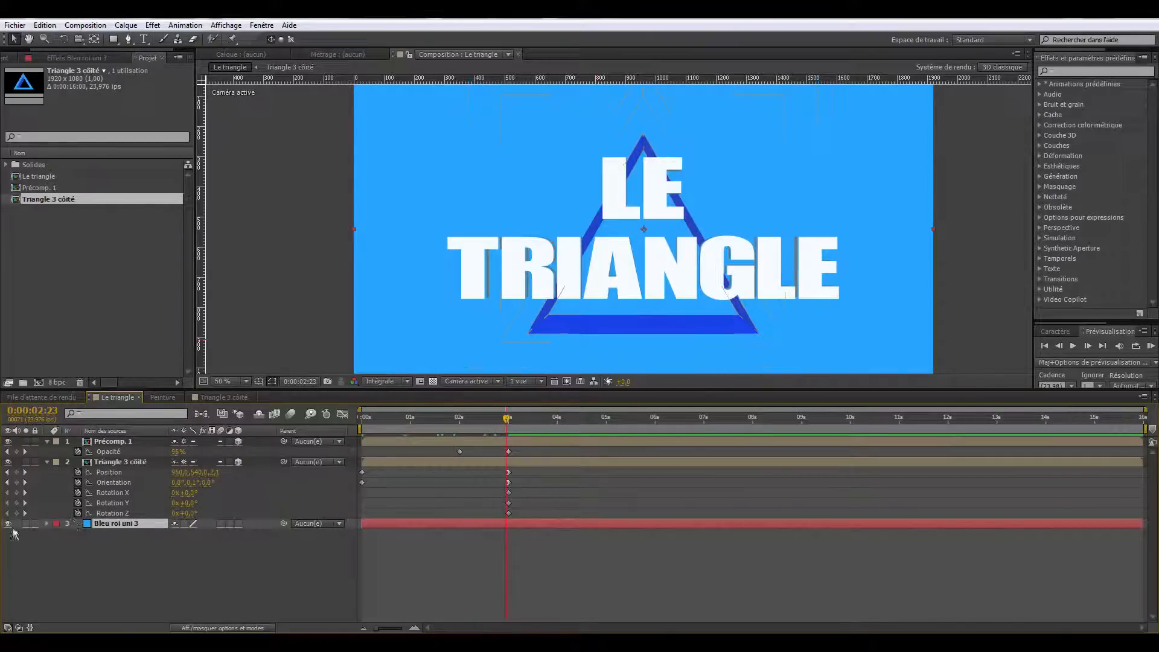
click(8, 524)
click(488, 417)
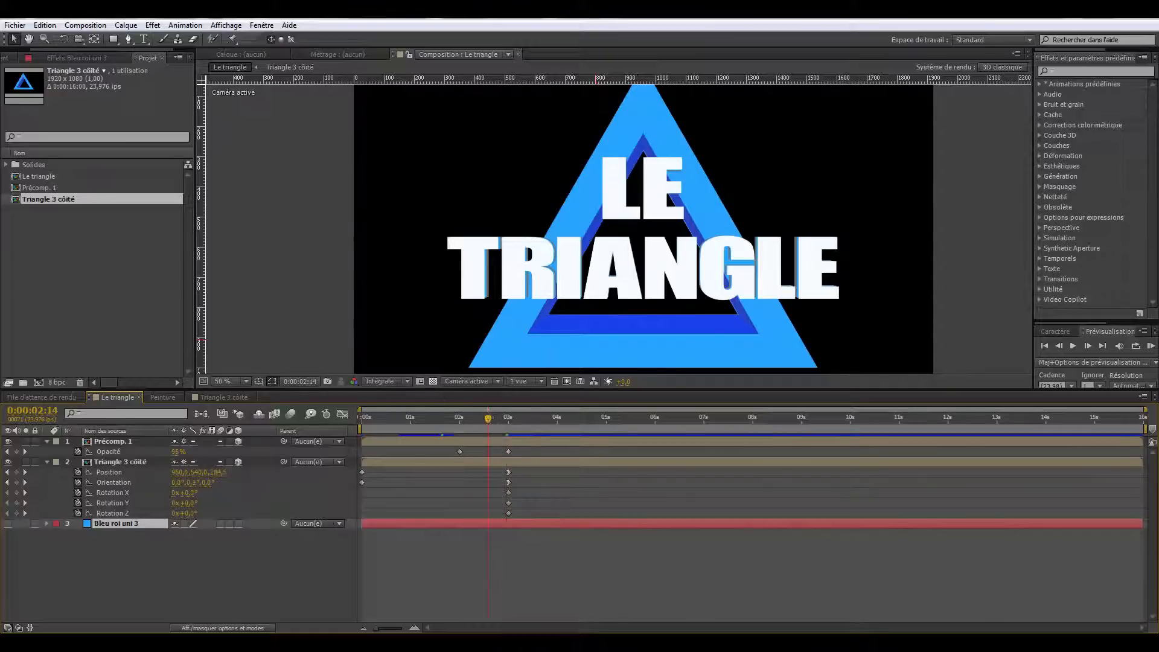
drag(422, 419, 386, 417)
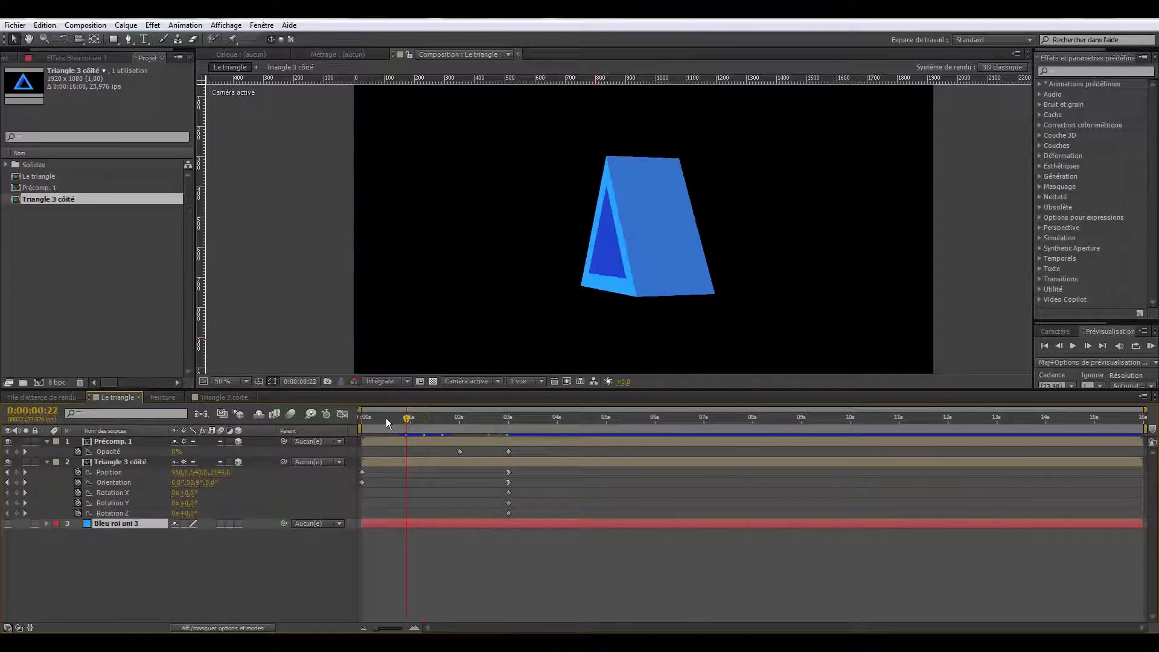
drag(478, 417, 507, 416)
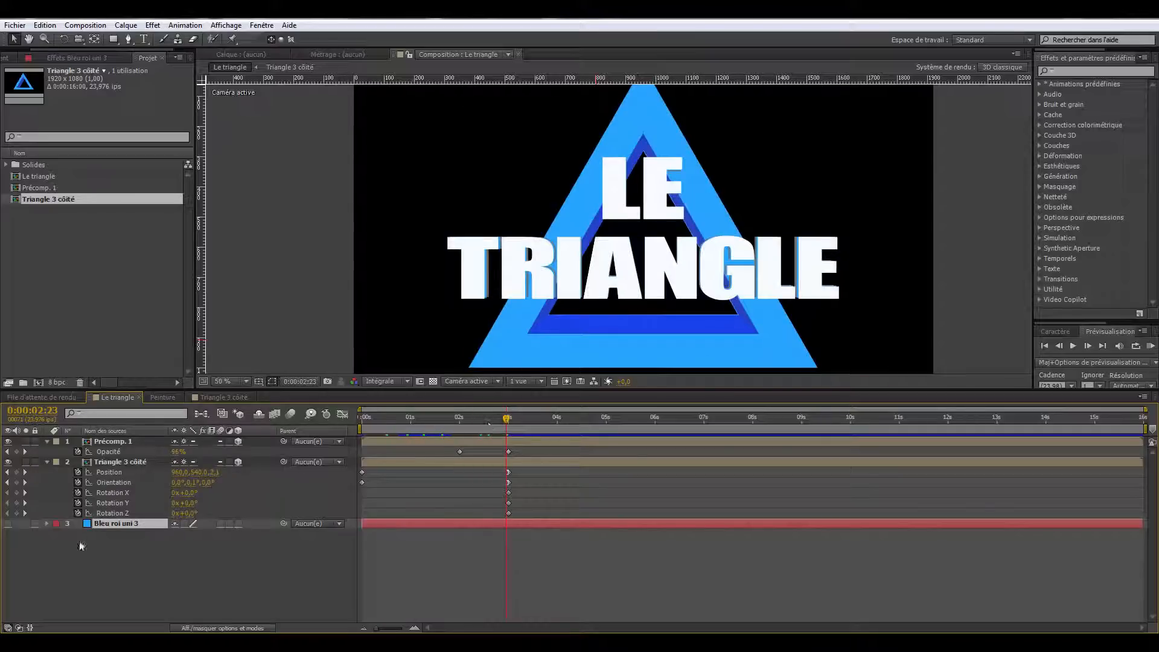
click(8, 523)
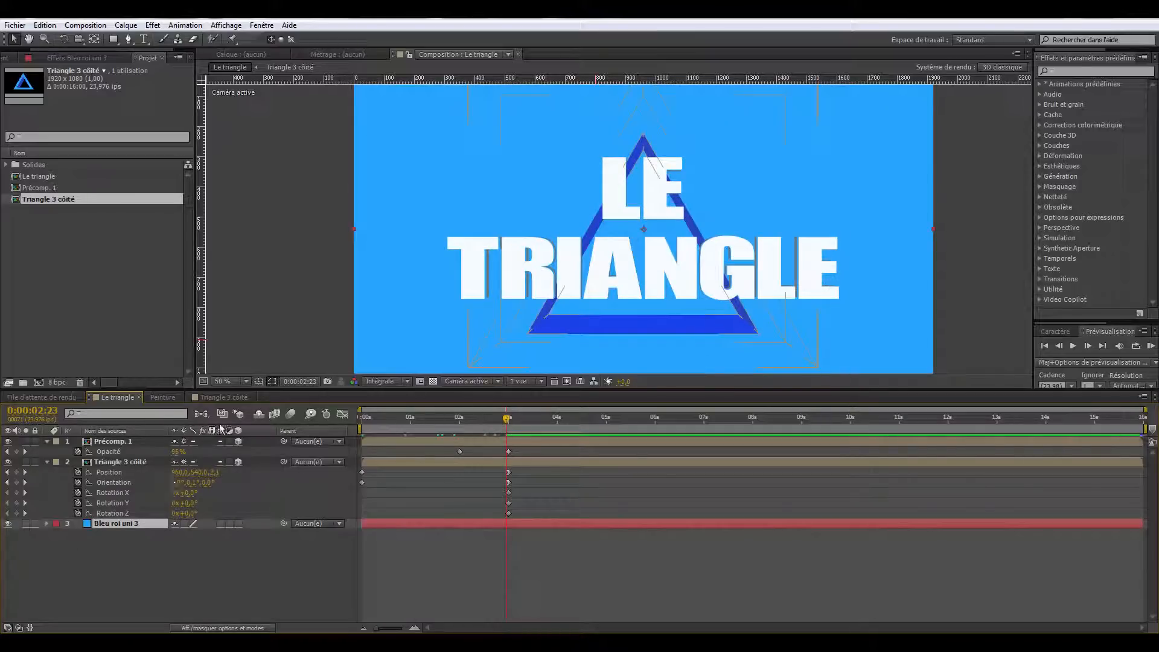
Step: Create a new composition named triangle at 1920 x 1080, 23,976 fps and 16 seconds long
click(85, 25)
click(95, 39)
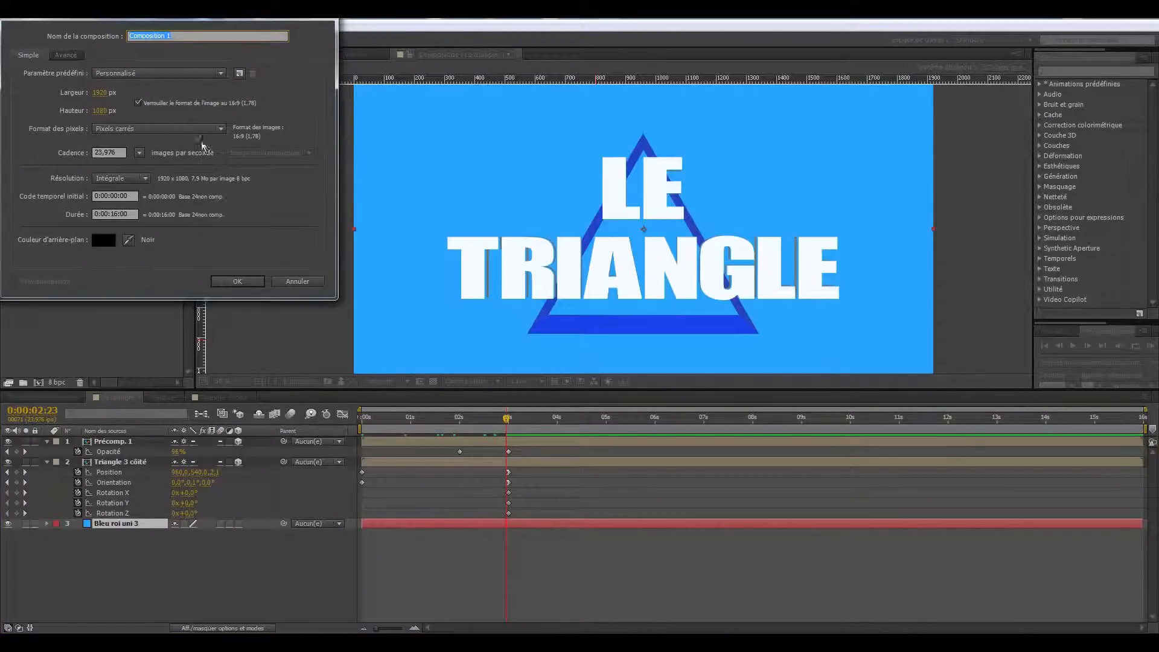
text(t)
key(Return)
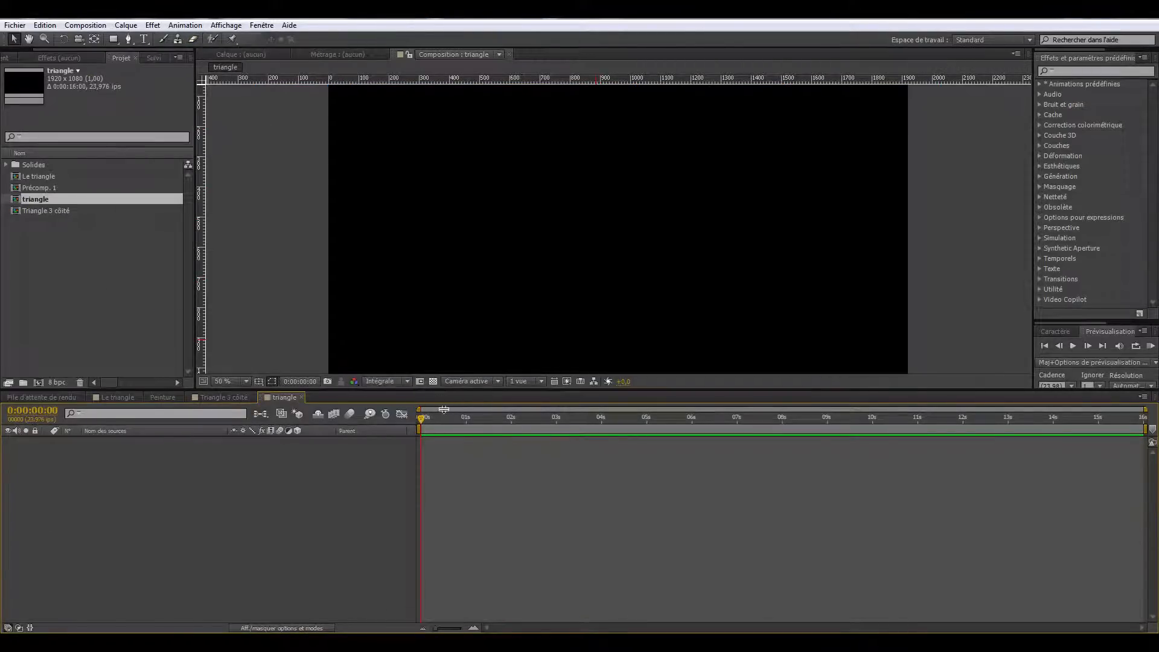
Step: Add a composition-sized royal blue solid to the triangle composition and make it a 3D layer
drag(444, 390, 444, 429)
click(126, 24)
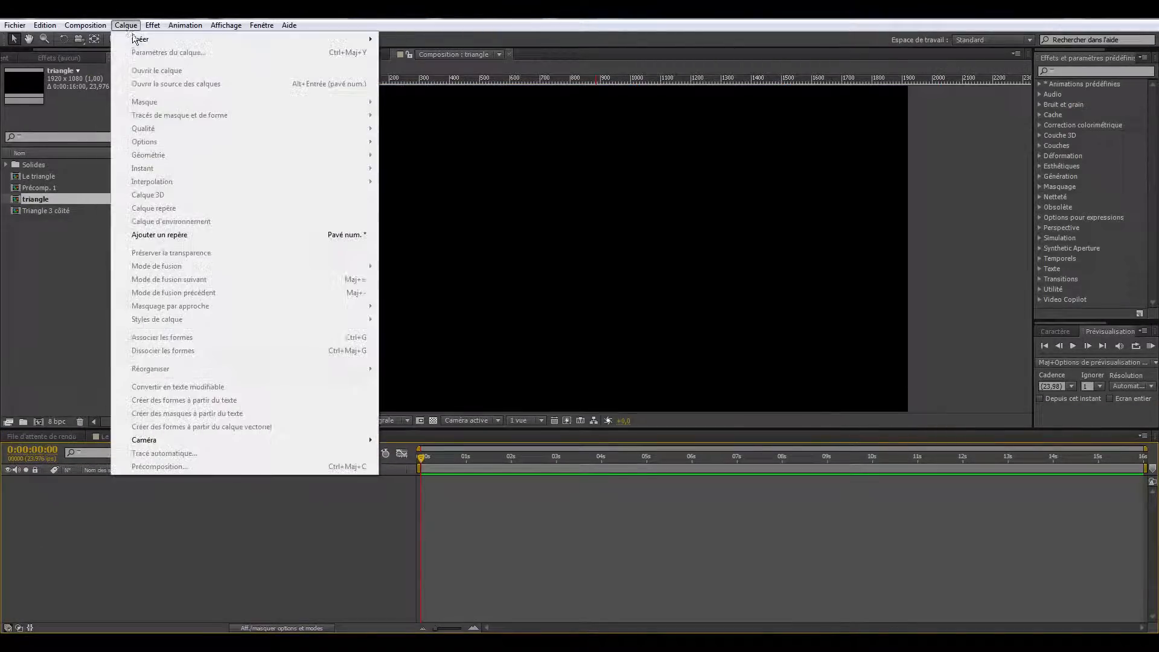
mouse_move(241, 45)
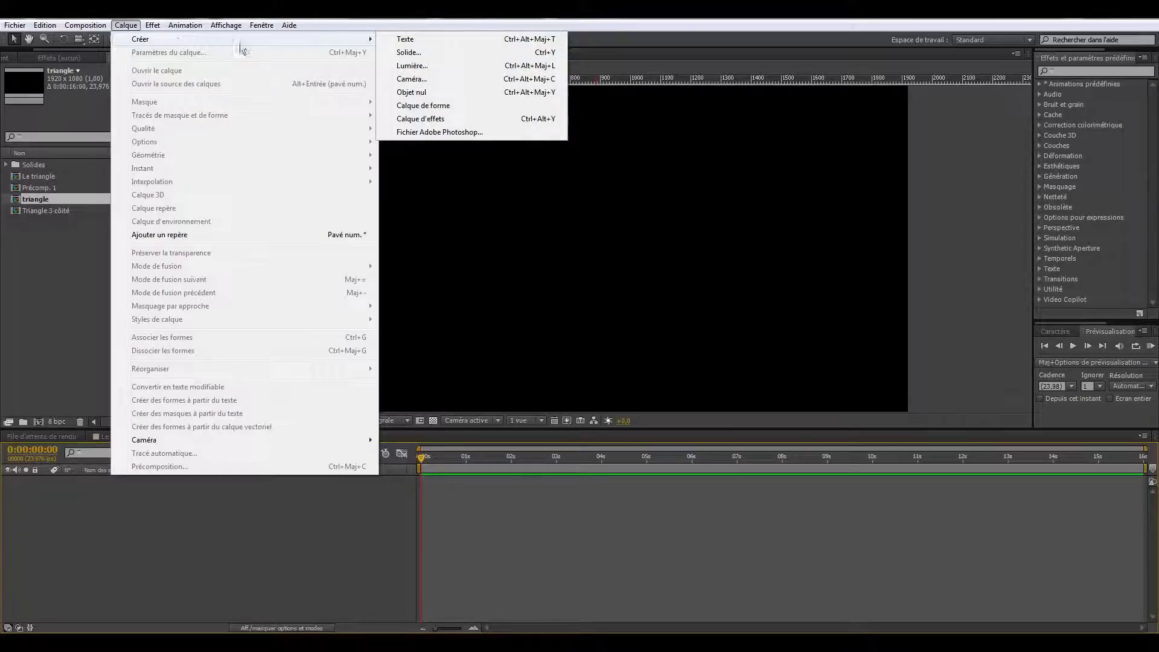
click(429, 58)
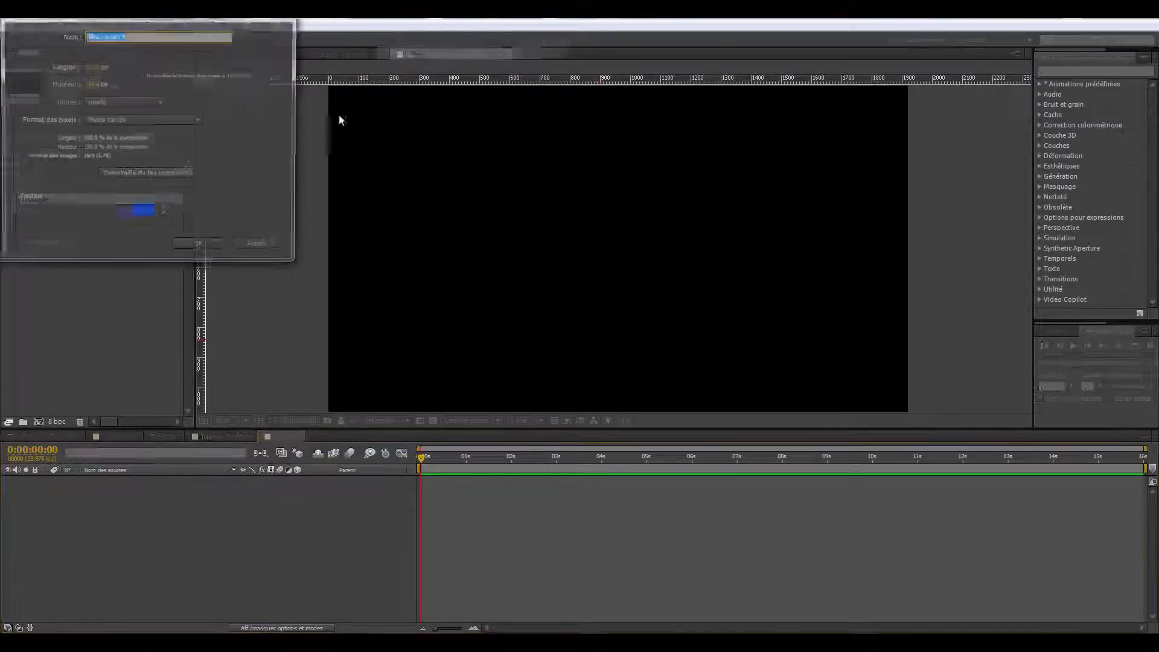
click(192, 249)
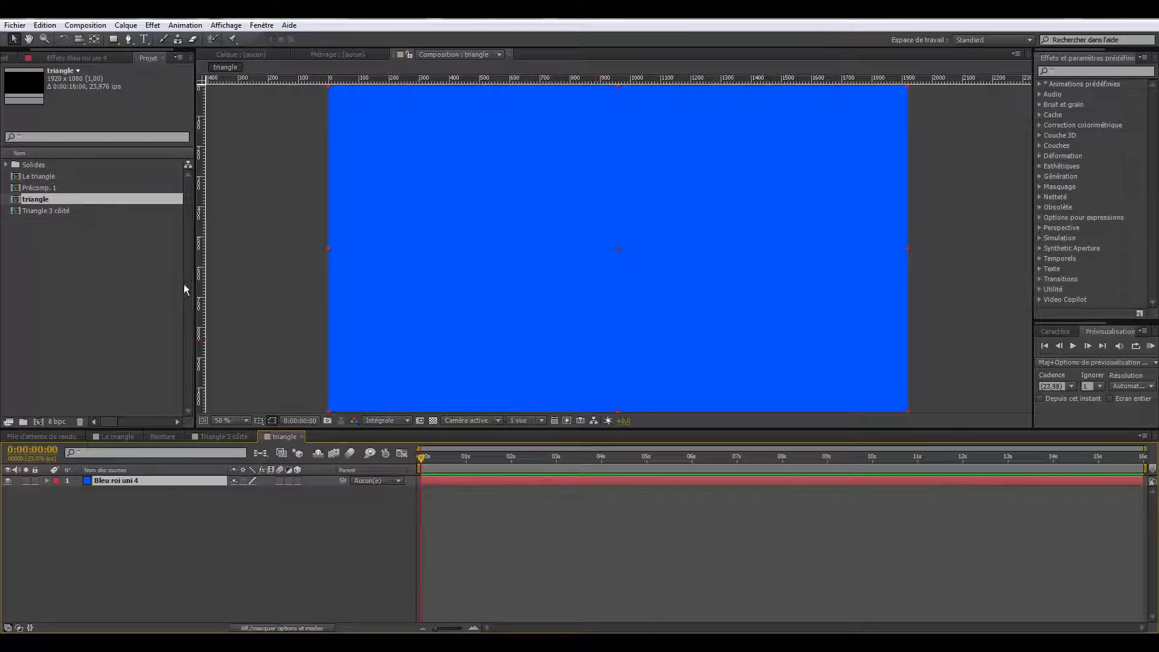
click(297, 480)
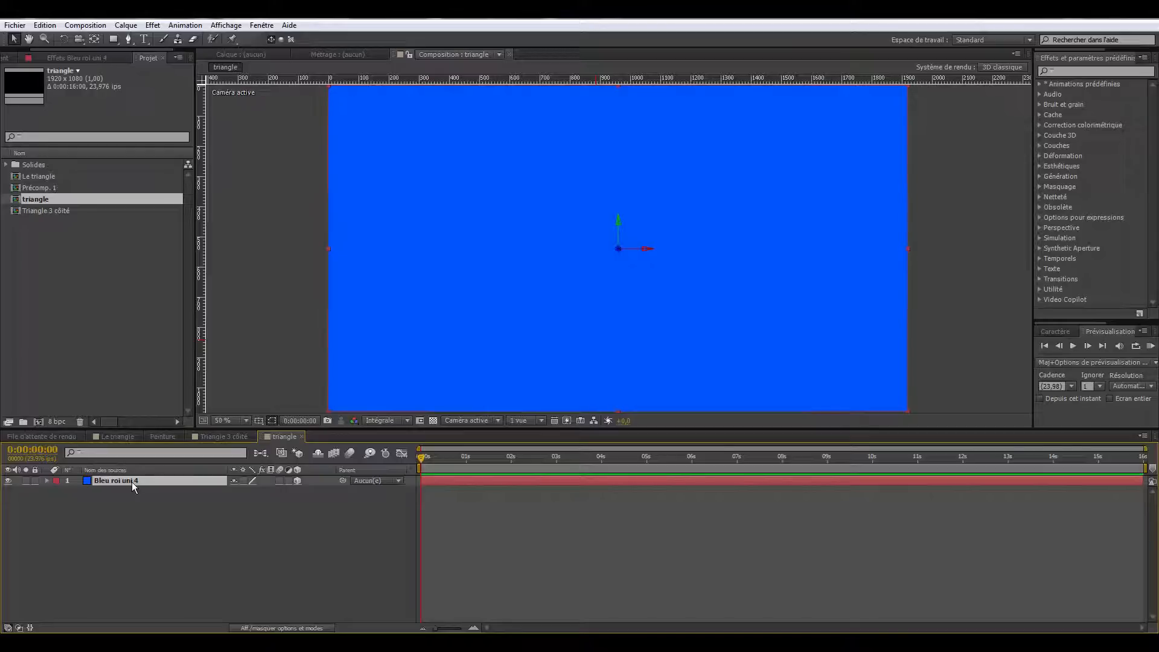
Step: Set the blue solid's X orientation to 270°
key(r)
click(237, 491)
text(270)
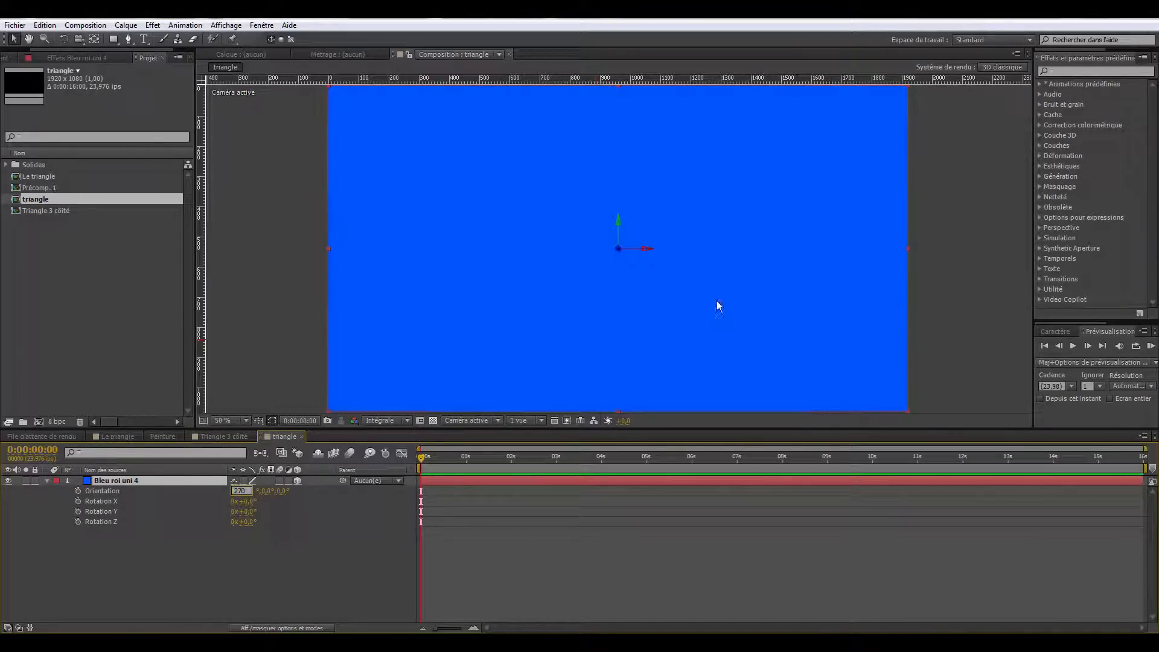
key(Return)
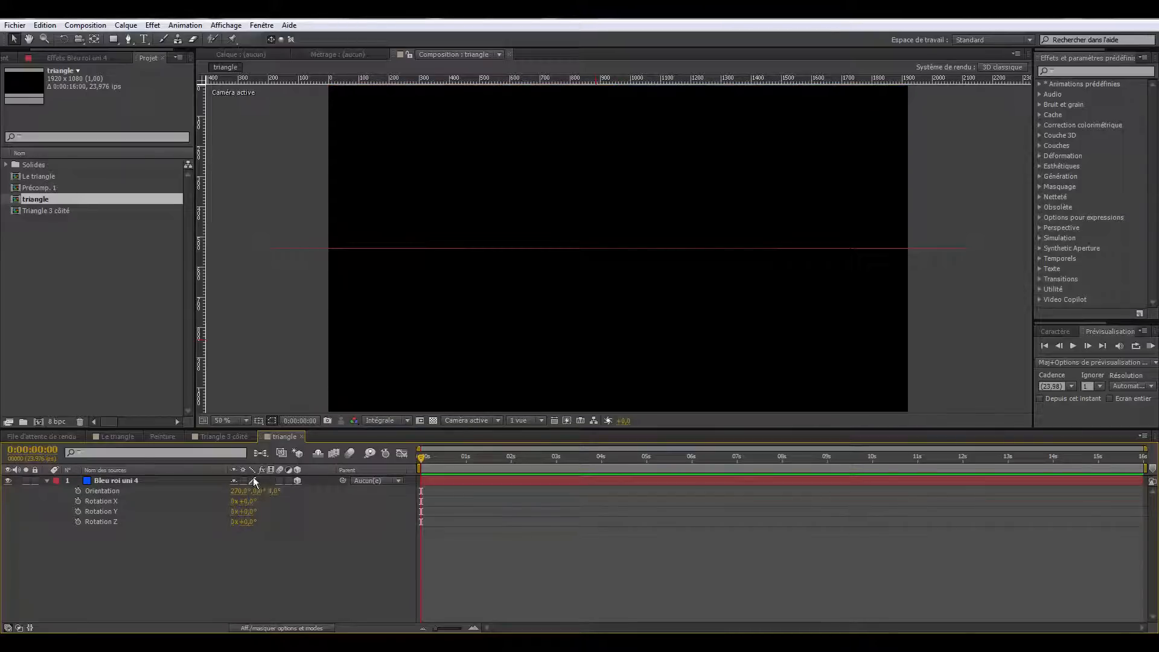
Step: Set the Z value of the blue solid's anchor point to -400
click(175, 482)
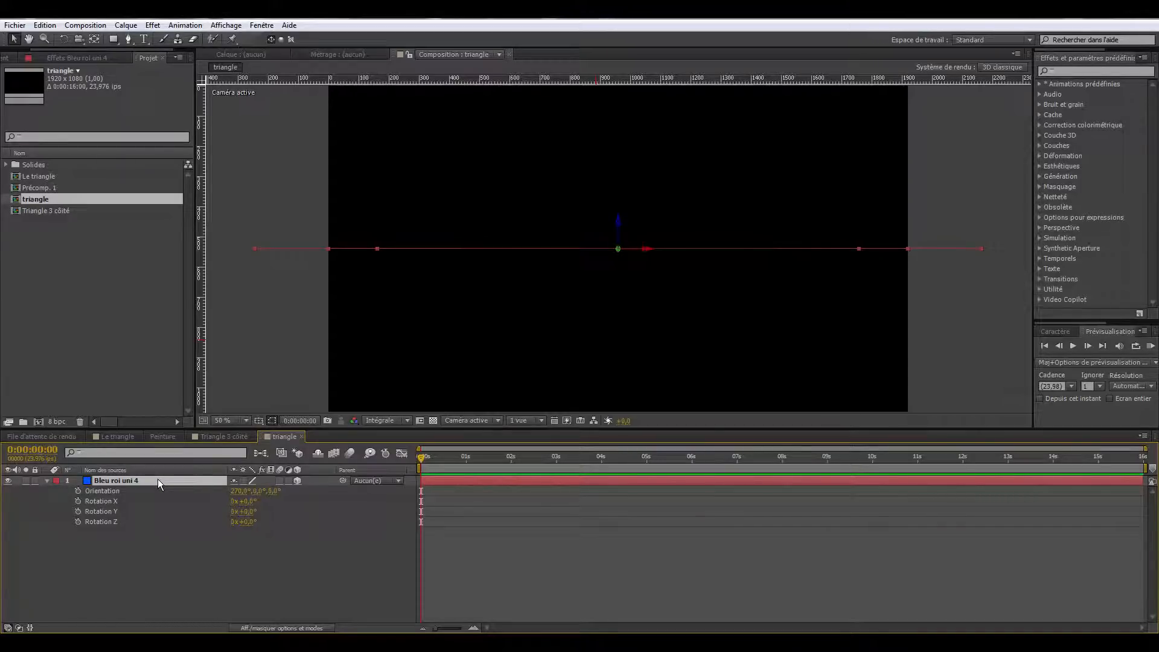
key(a)
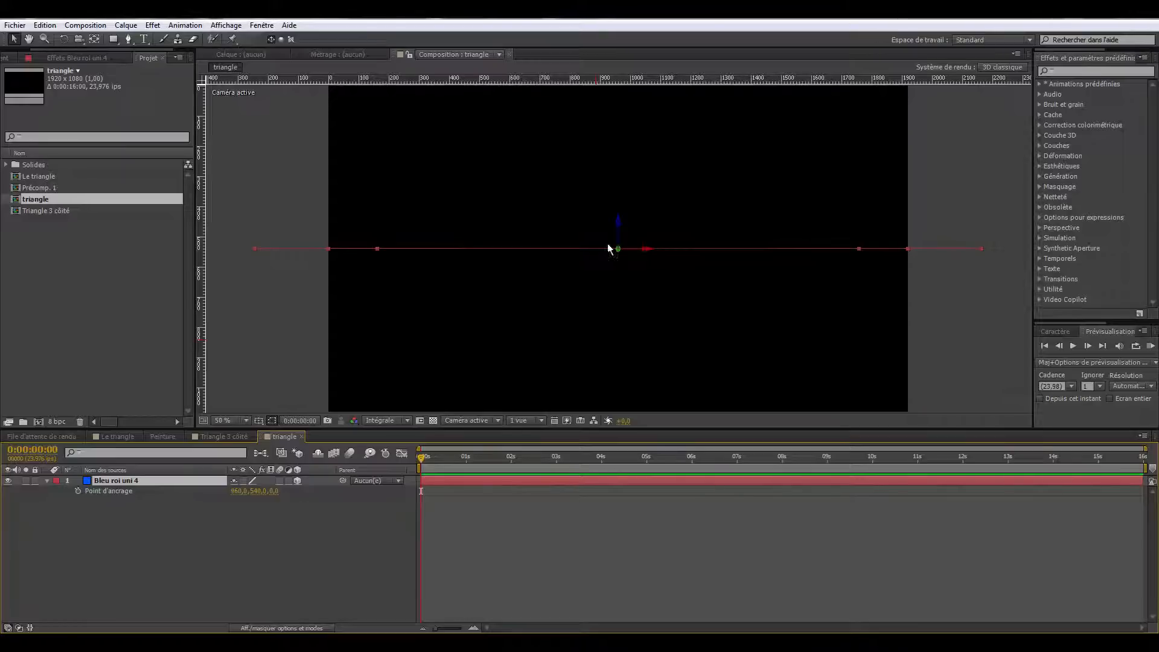
drag(276, 491, 264, 501)
click(277, 492)
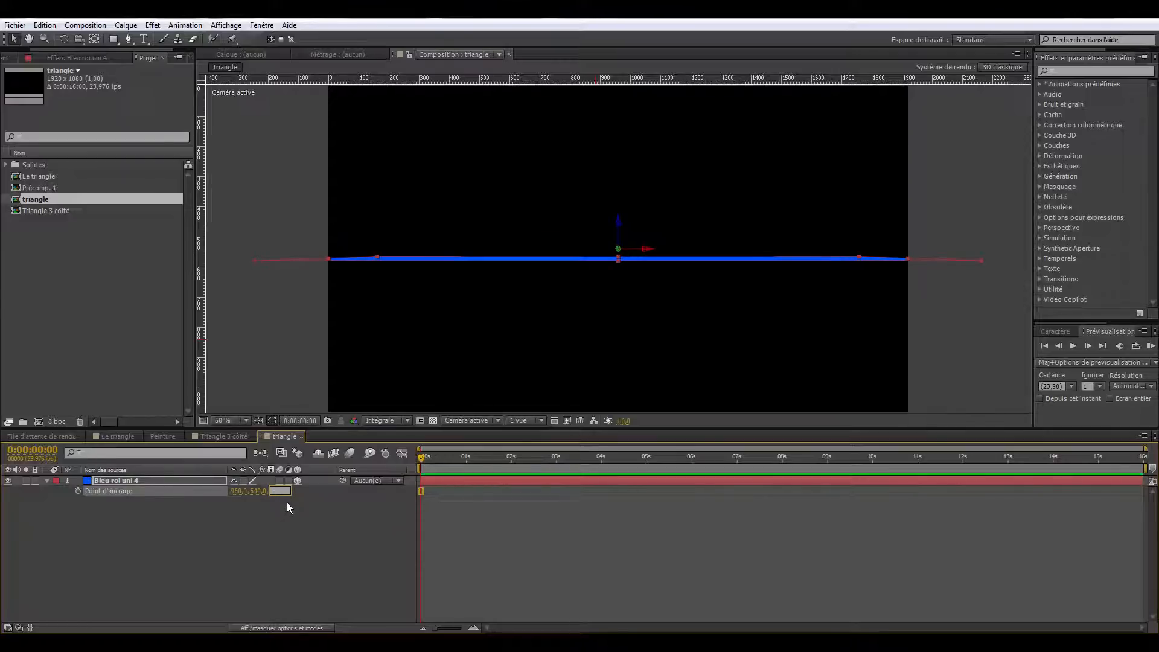
text(-40)
click(298, 565)
click(278, 492)
text(-400)
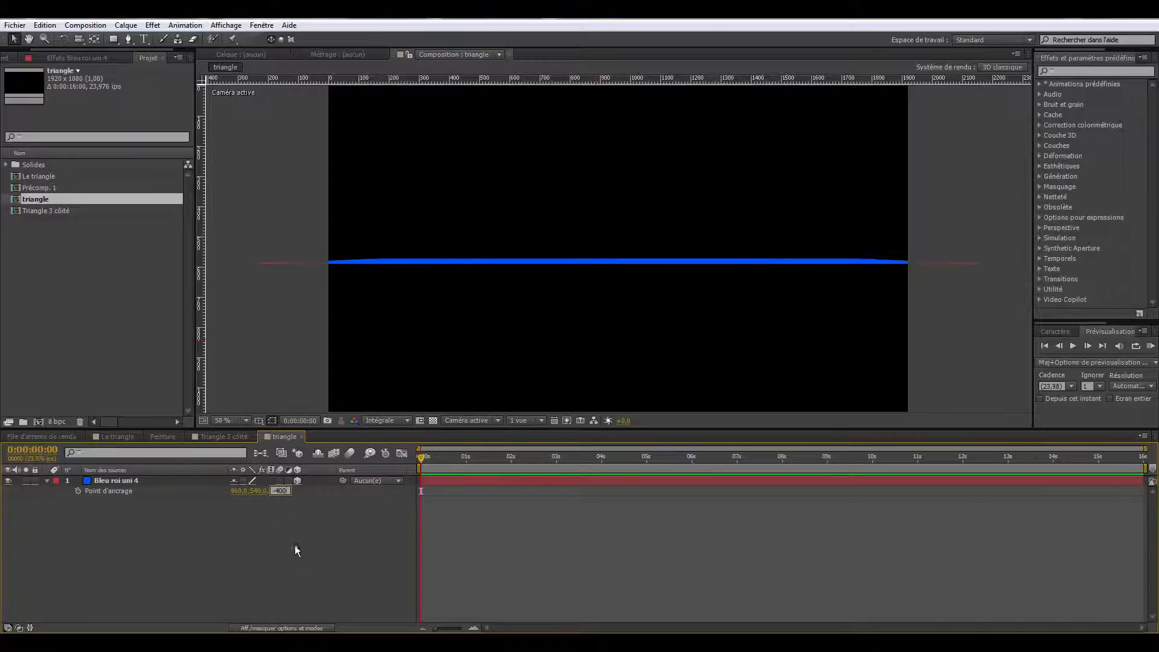
click(296, 546)
Step: Duplicate the blue solid and set the Z value of the lower layer's anchor point to -600
click(195, 483)
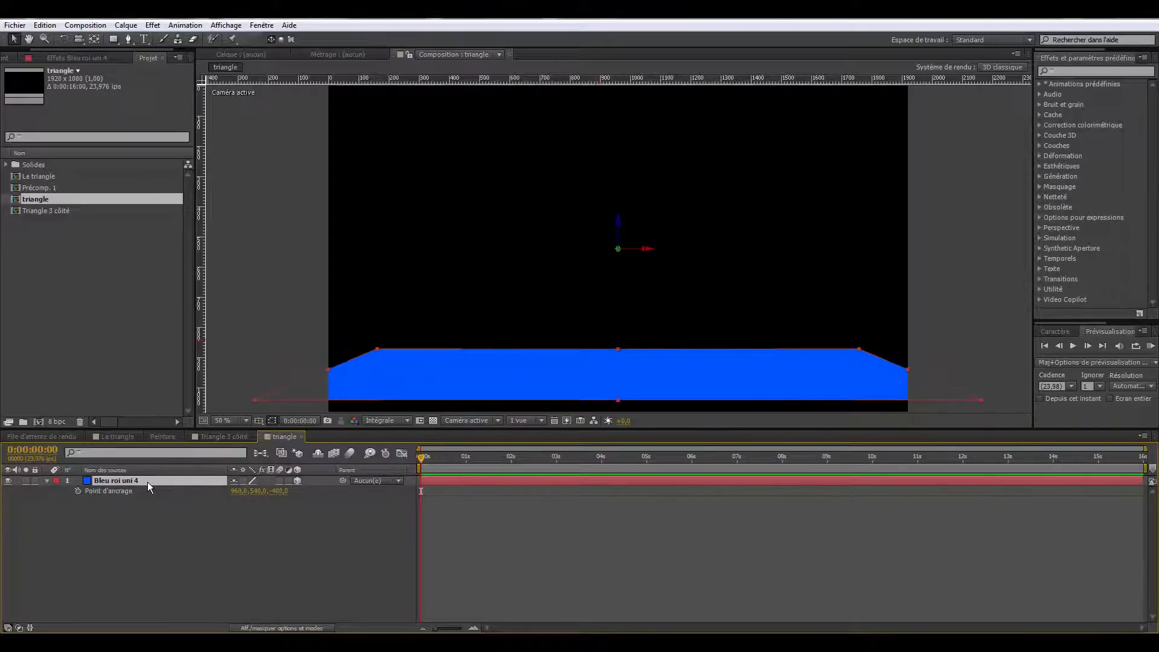
key(ctrl+d)
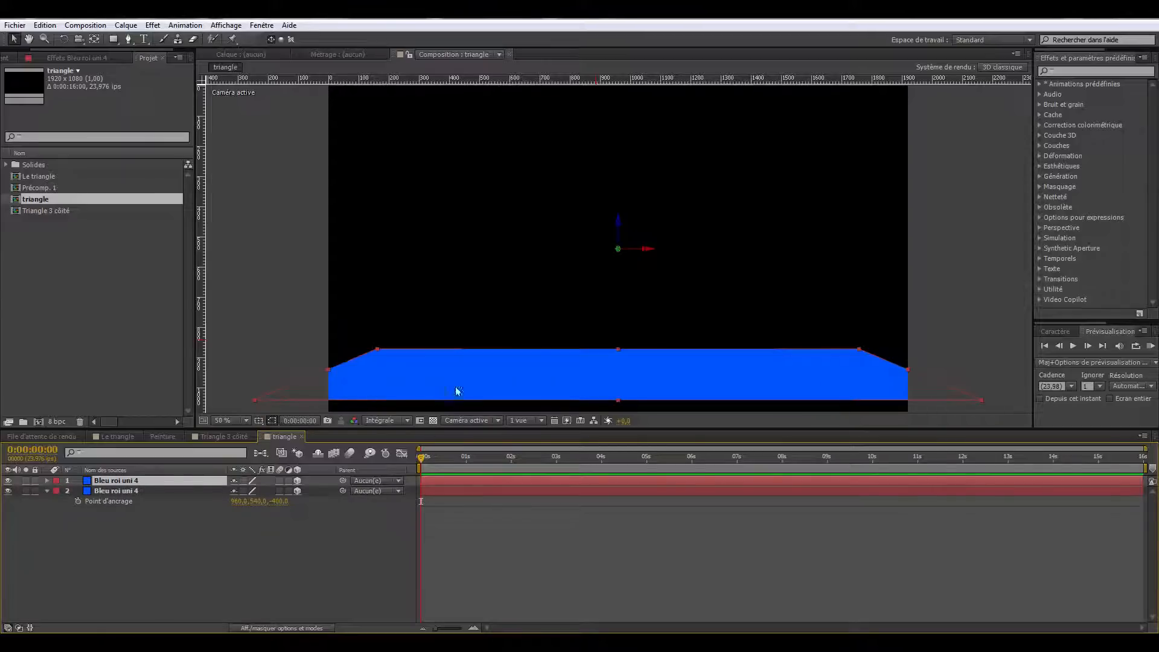
click(158, 493)
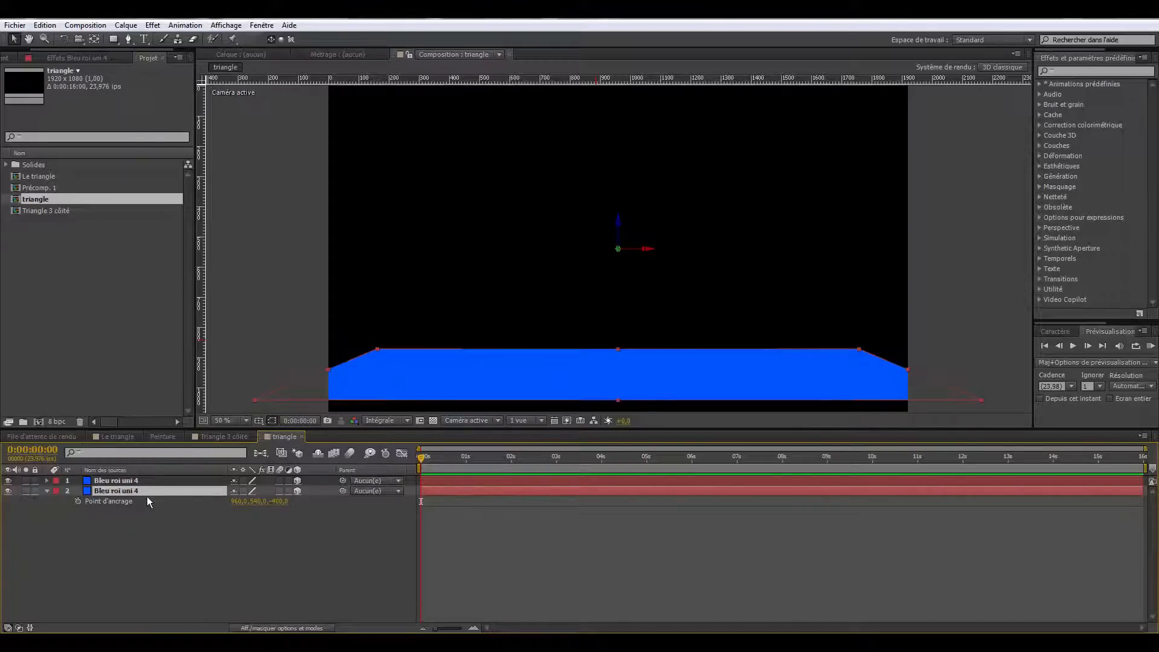
click(121, 503)
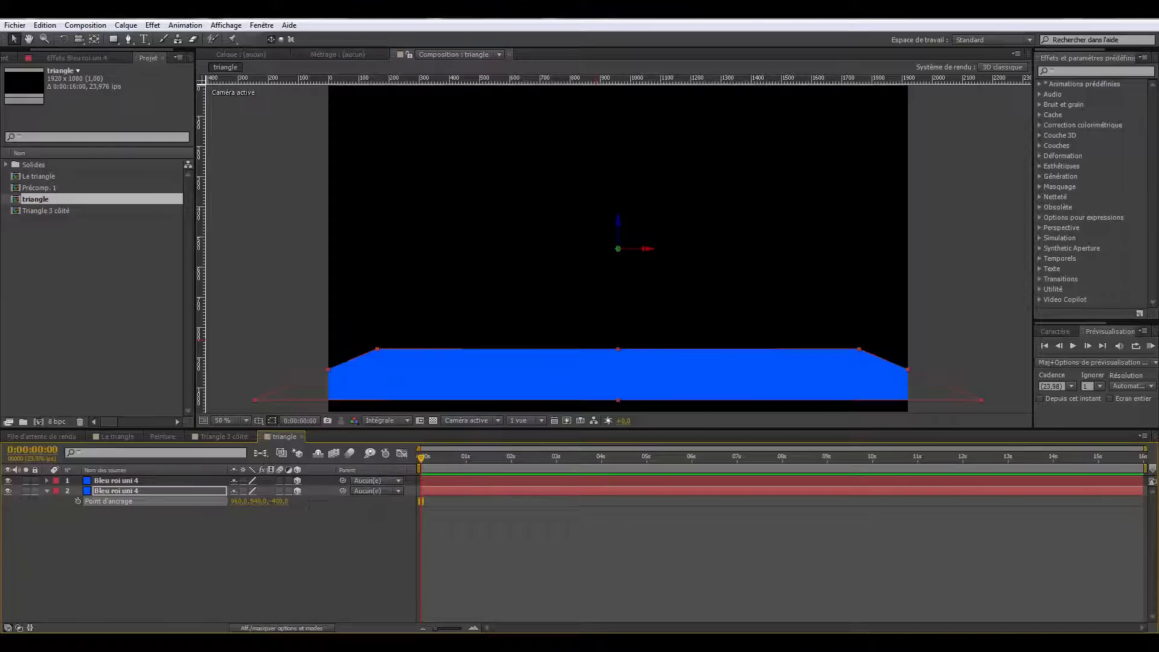
click(280, 501)
text(-600)
click(276, 547)
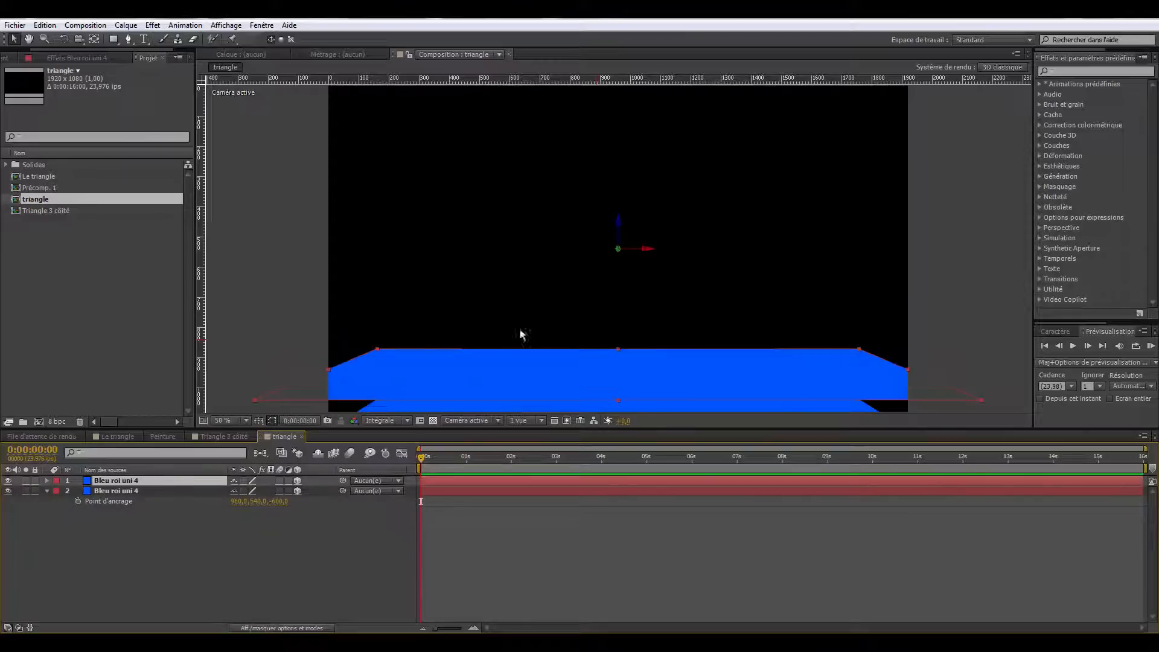
Step: Unlink the upper blue solid's scale proportions and set its scale to 35% in X and 50% in Y
click(828, 380)
key(s)
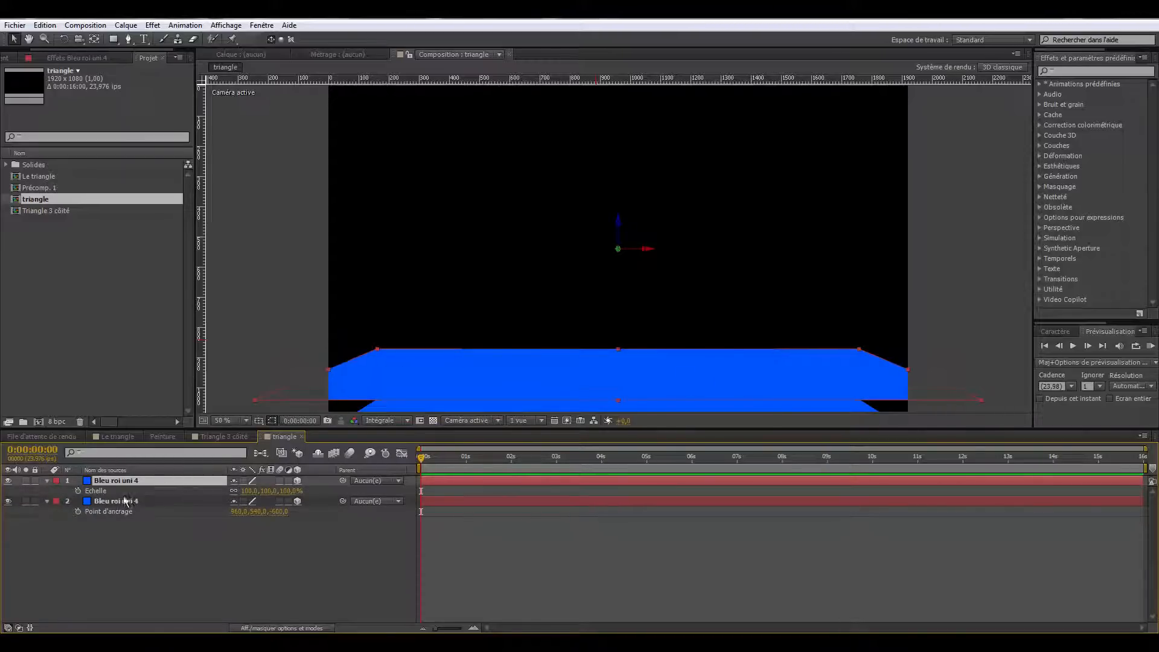
click(234, 492)
click(250, 491)
text(35)
key(Return)
click(264, 491)
text(50)
key(Tab)
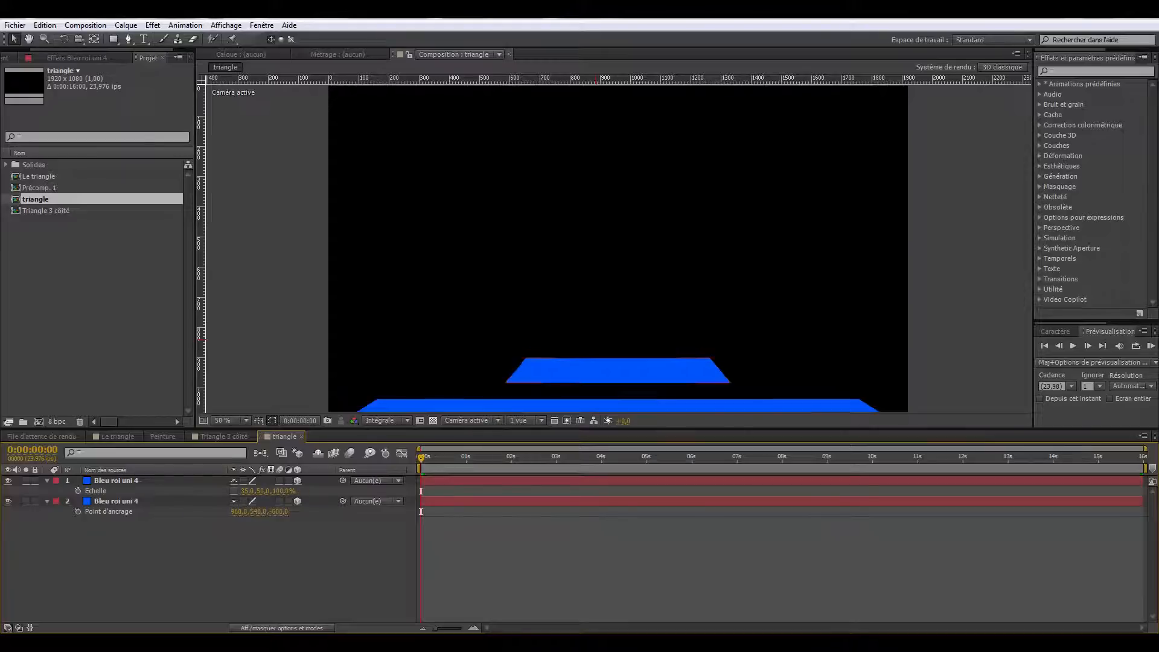
Step: Set the upper blue solid's Z scale to 50% and the lower blue solid's scale to 50% in all dimensions
text(50)
key(Return)
click(146, 495)
click(146, 501)
key(s)
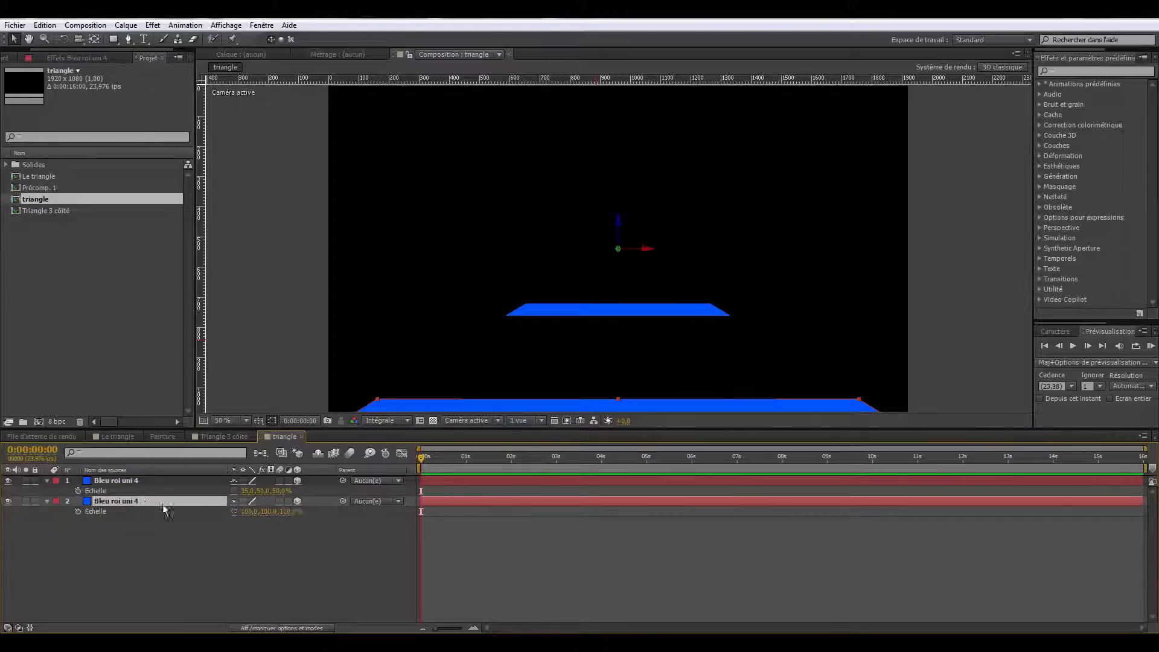
click(247, 512)
text(50)
click(254, 545)
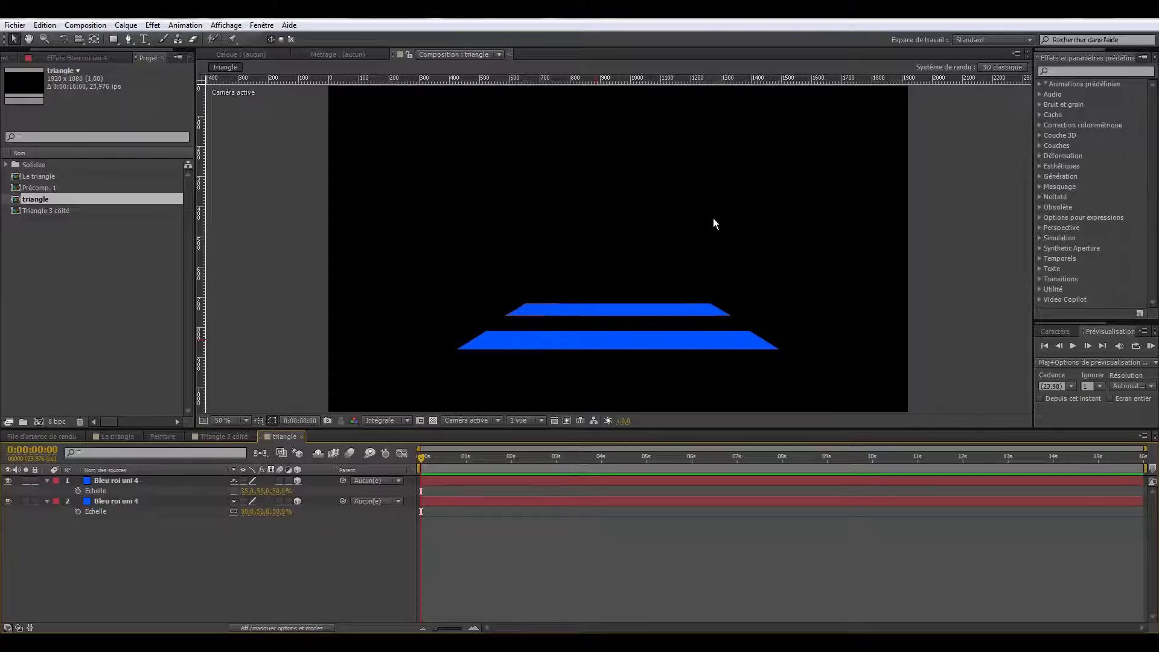
key(comma)
key(period)
key(comma)
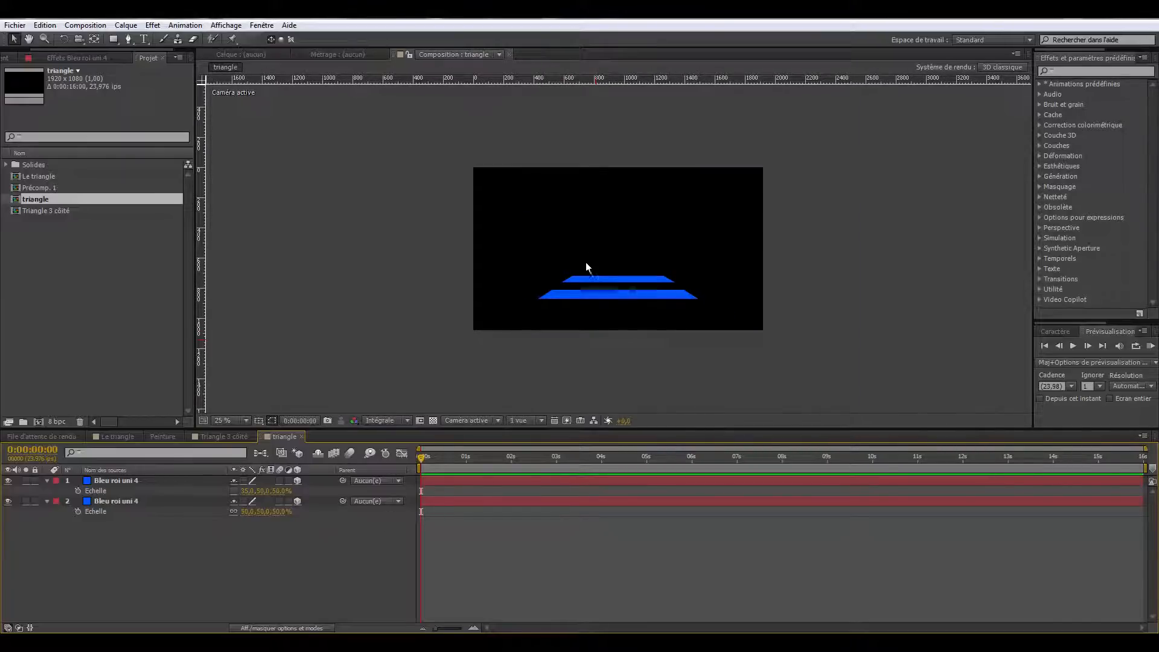
key(period)
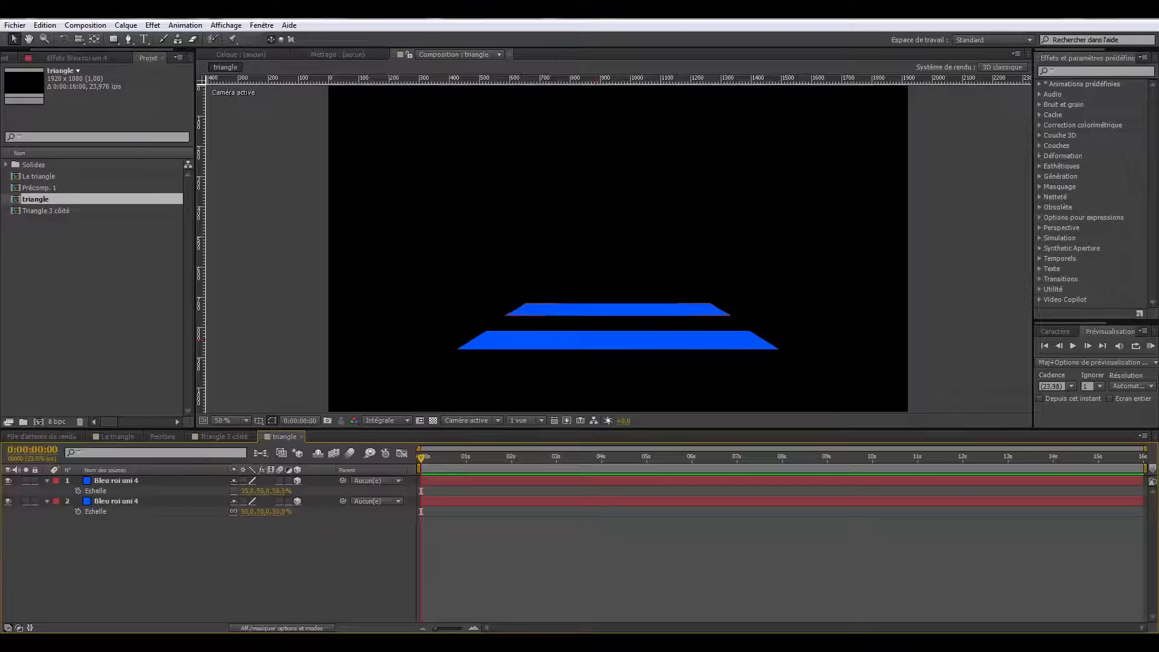
Step: Relink the upper blue solid's scale proportions and duplicate both blue solids
click(234, 491)
click(142, 481)
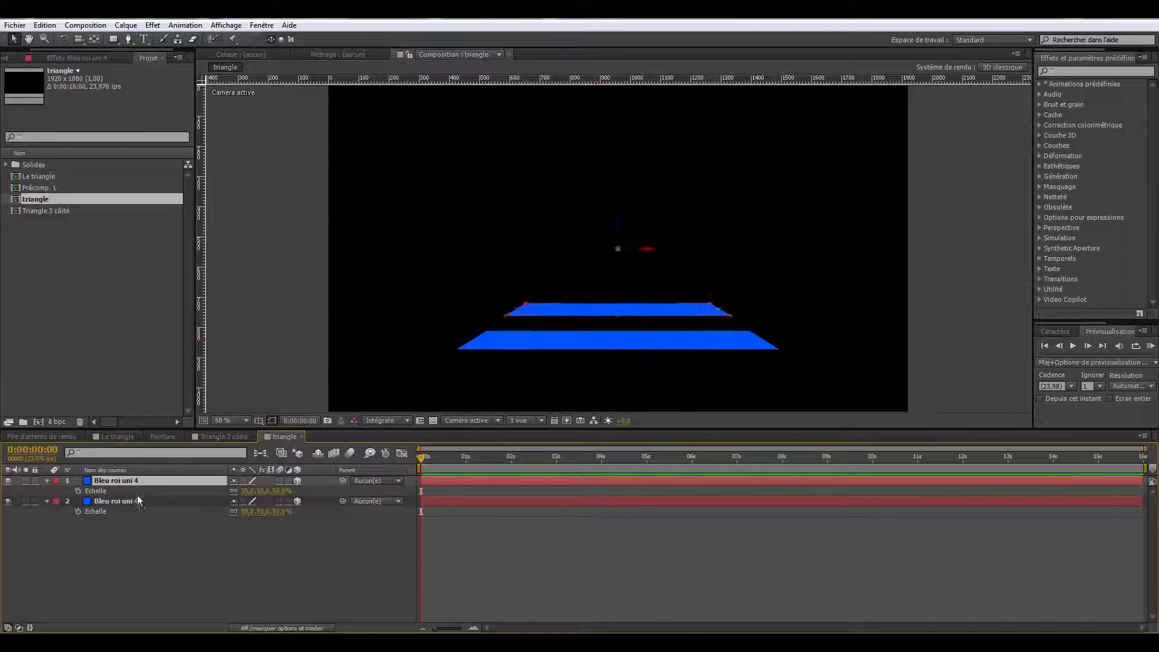
shift+click(133, 502)
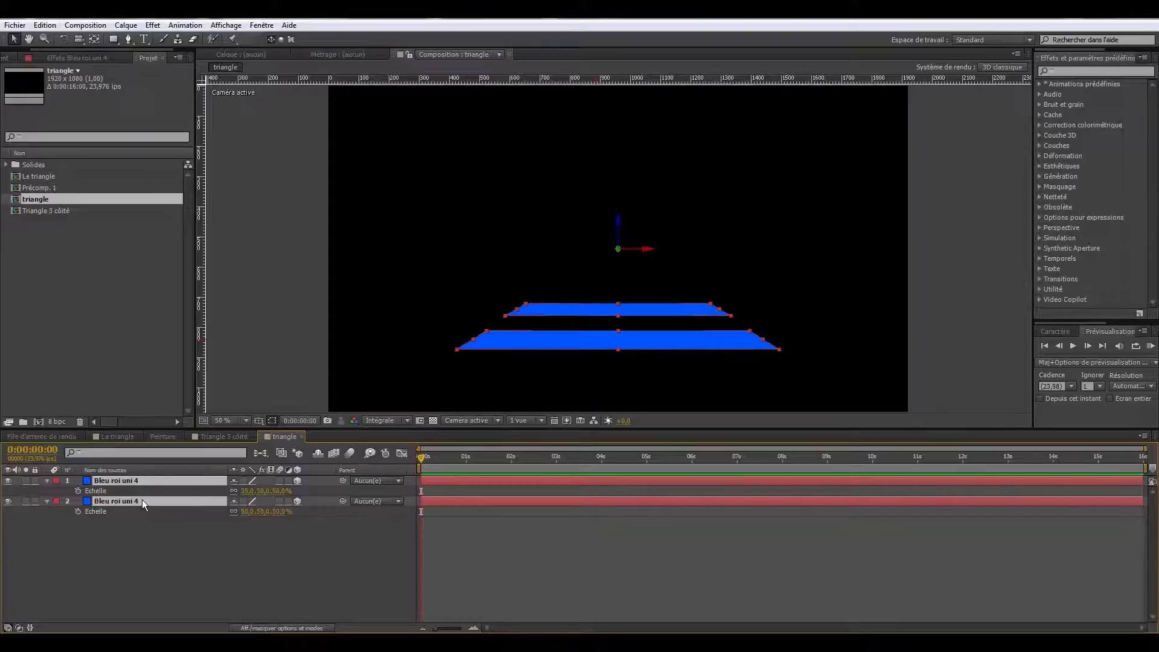
key(ctrl+d)
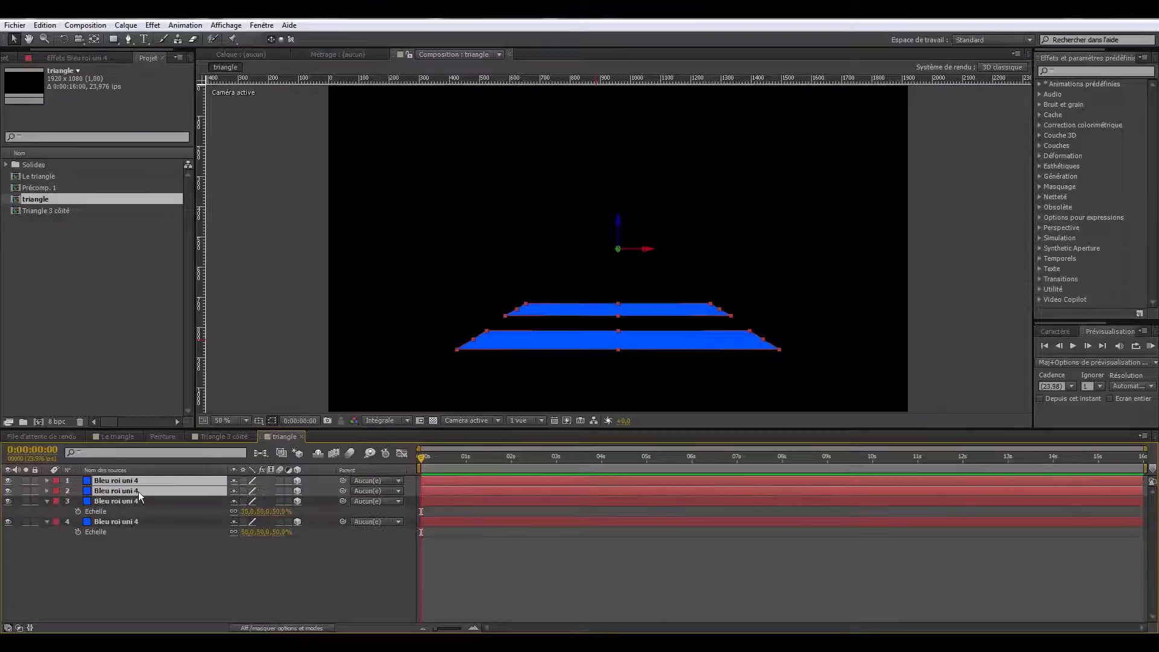
Step: Label the two duplicated solids Pêche and set their Y orientation to 120°
click(57, 481)
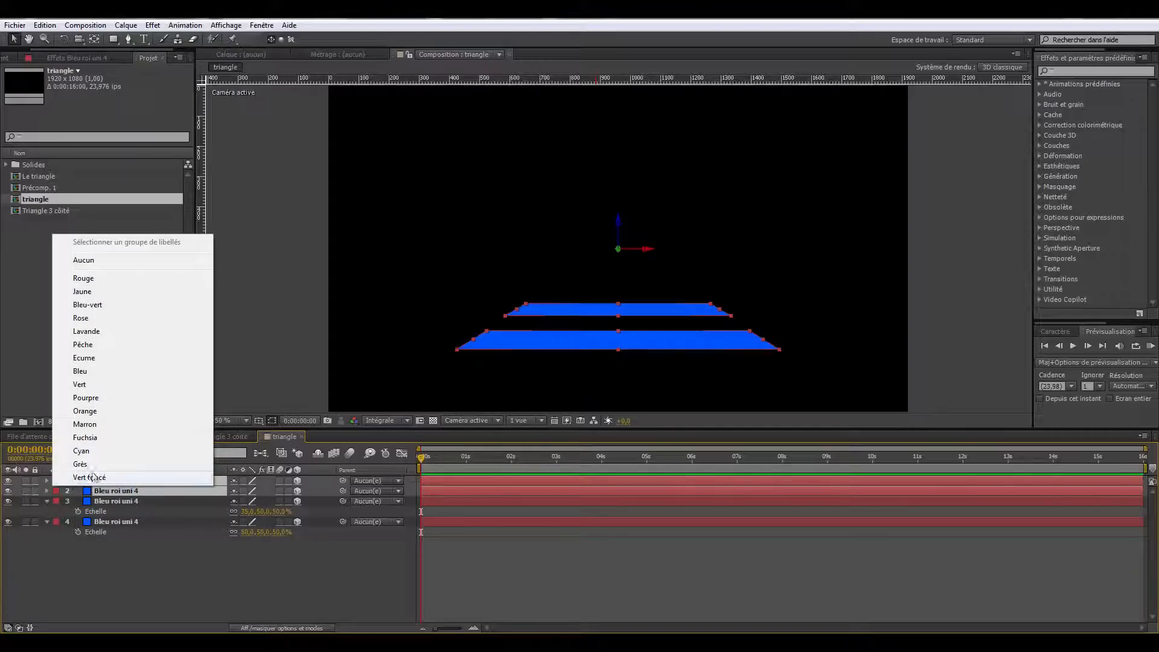
click(97, 344)
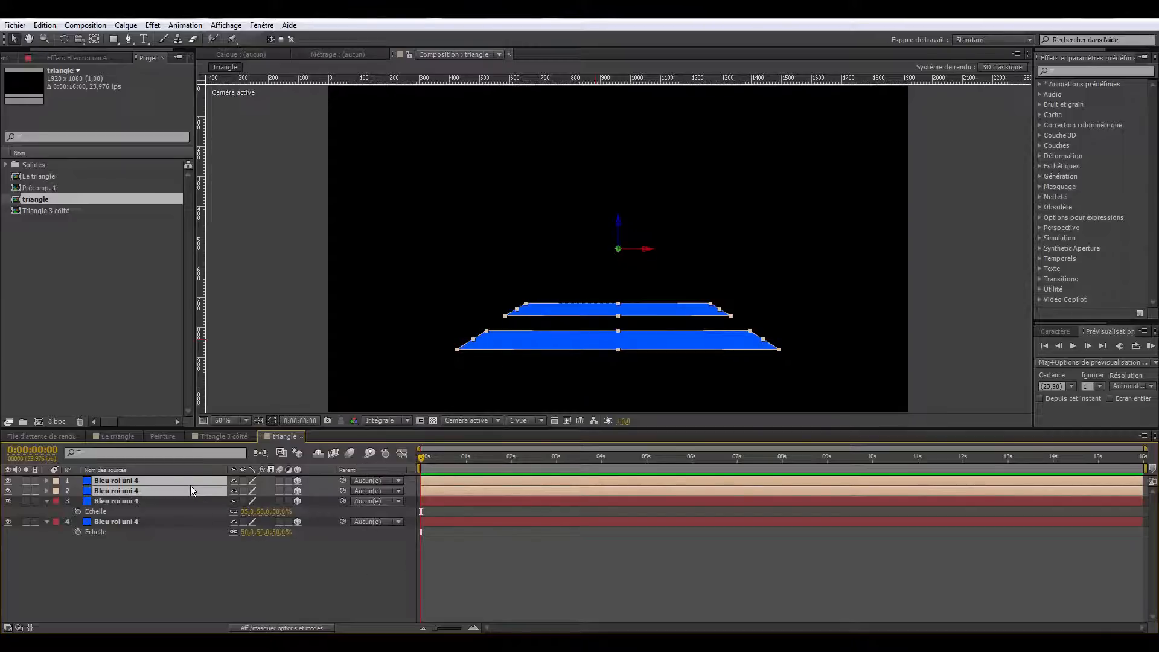
key(r)
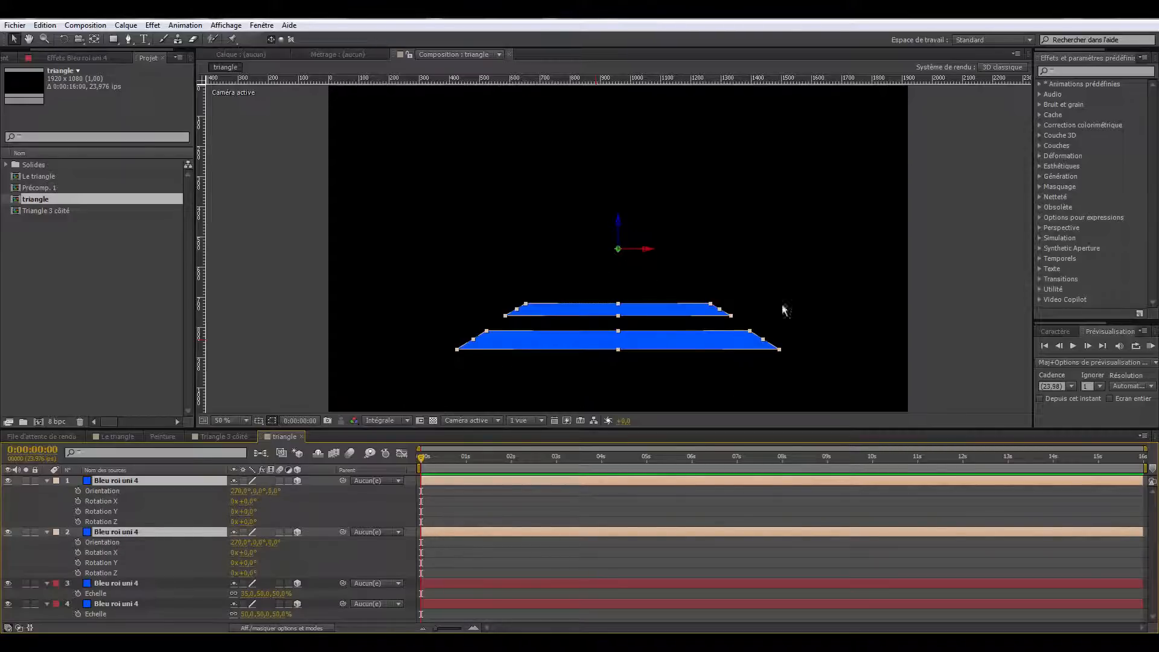
click(259, 491)
text(120)
click(320, 505)
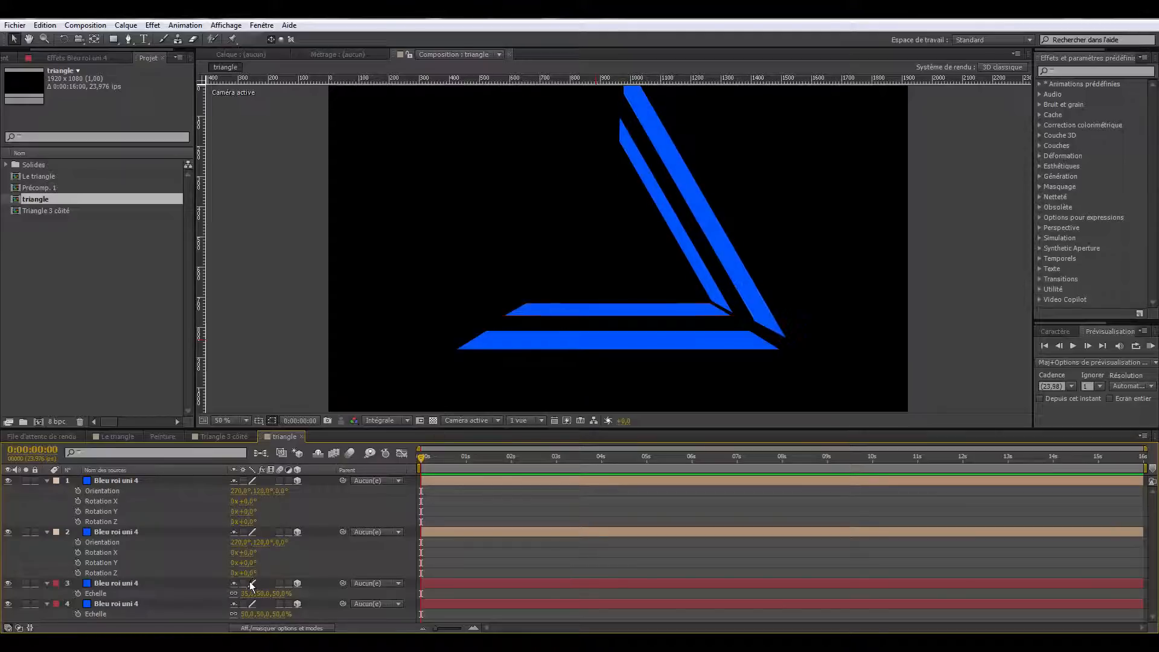
Step: Duplicate the two solids forming the triangle's right side and set the copies' Y orientation to 240°
click(124, 481)
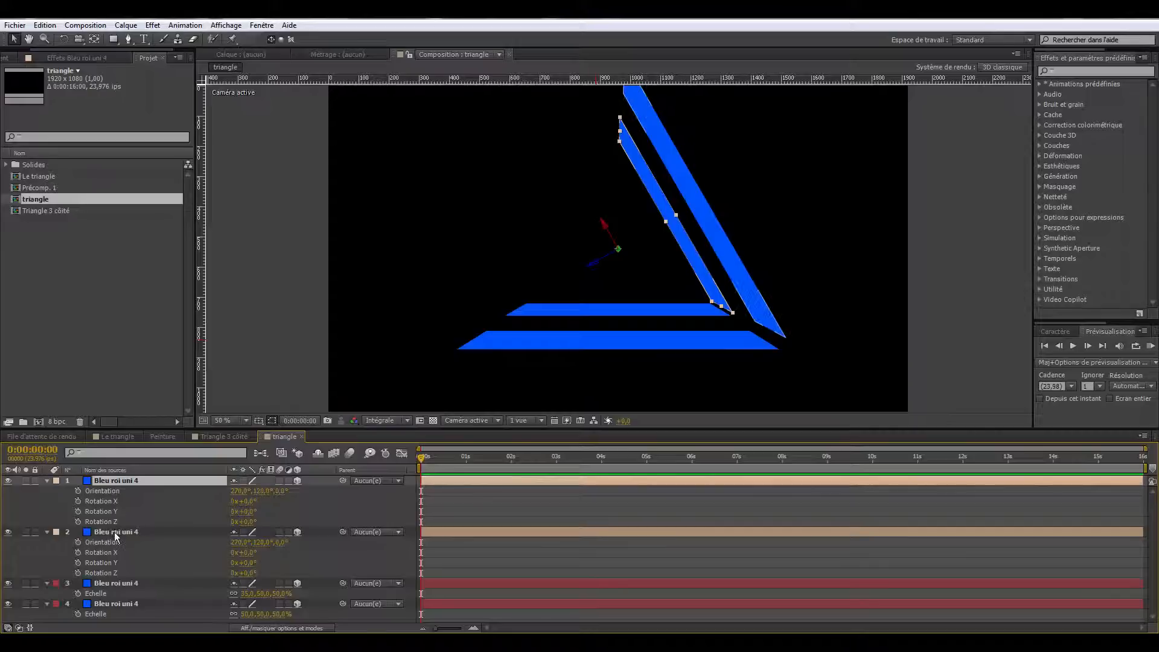
ctrl+click(114, 533)
key(ctrl+d)
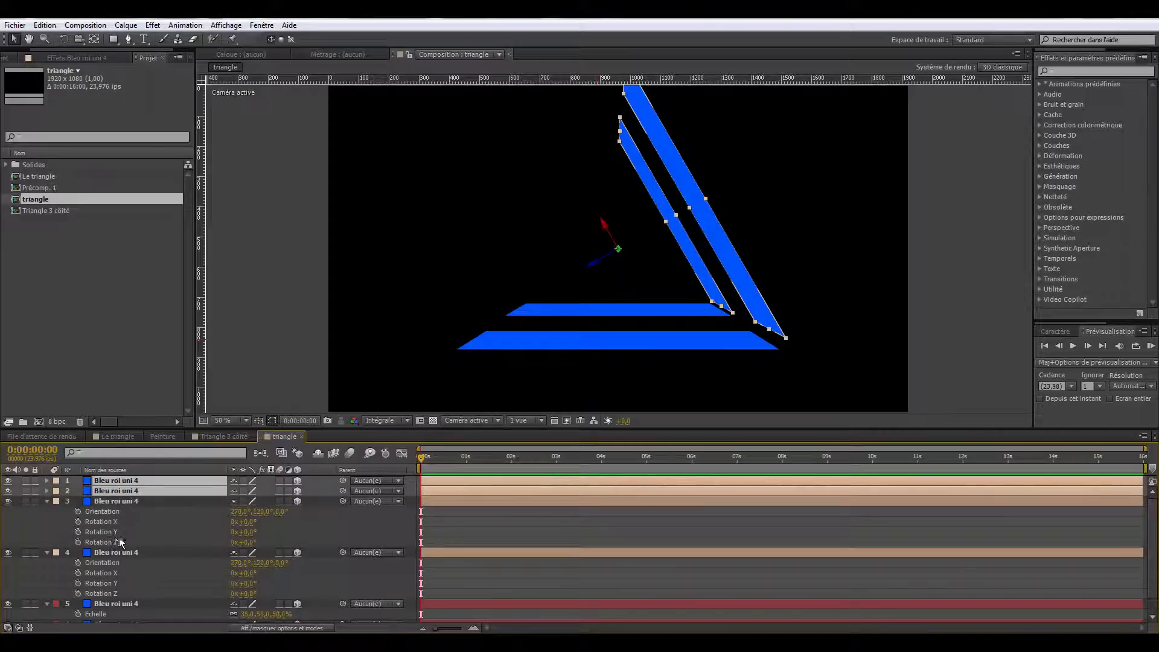
key(r)
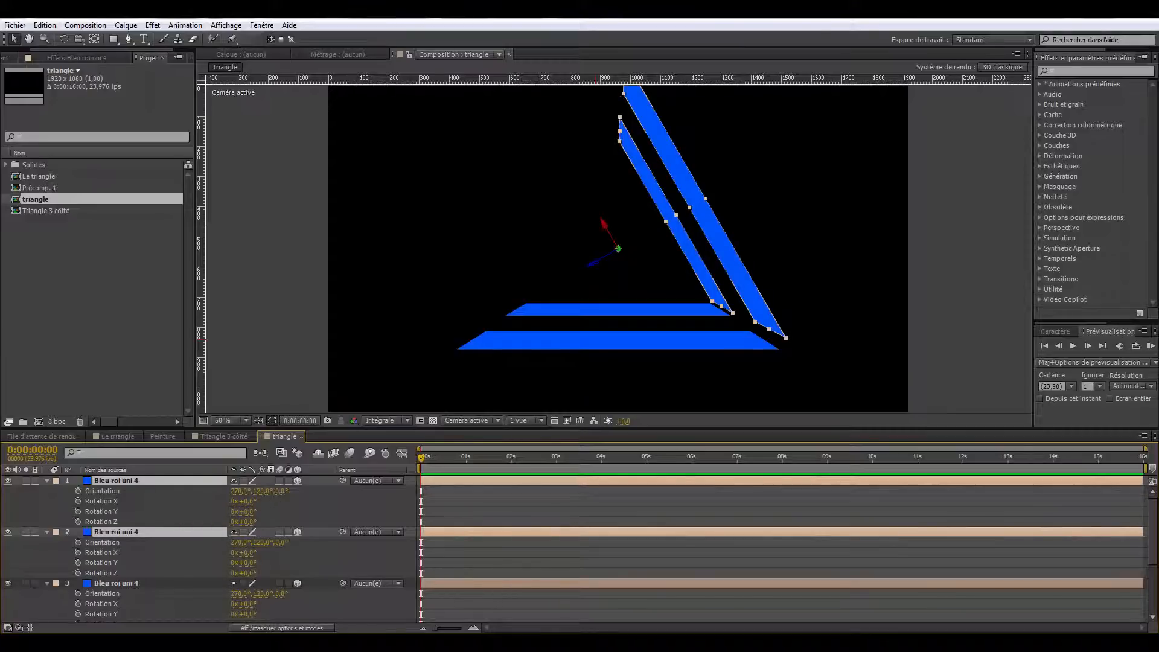
click(264, 491)
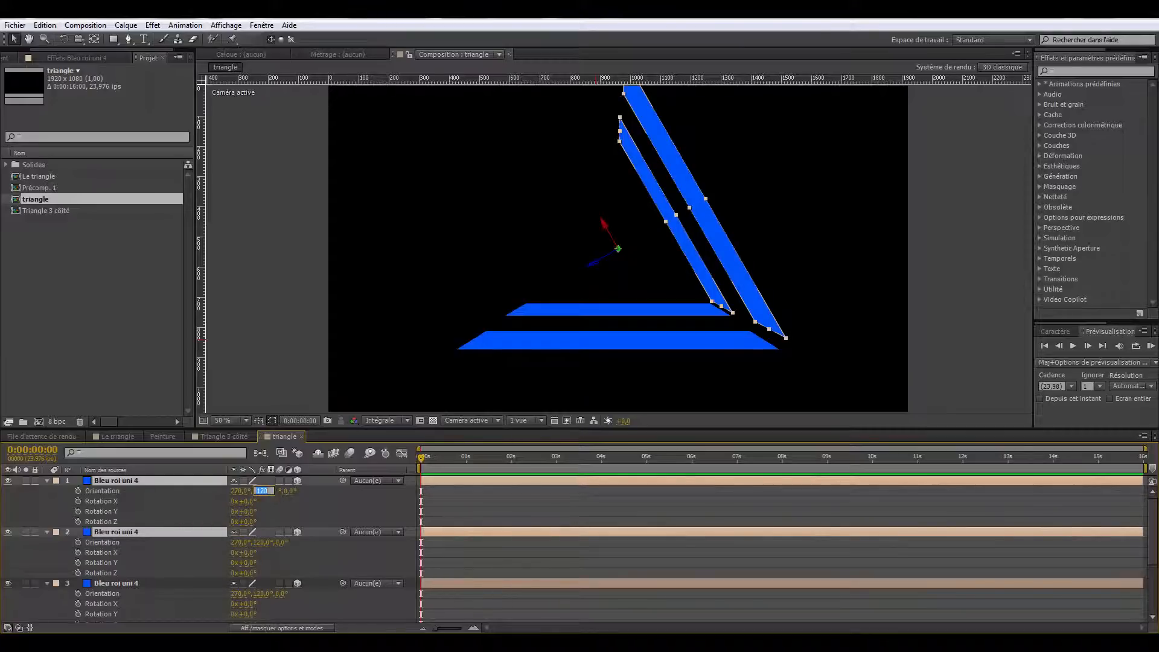
text(240)
click(293, 507)
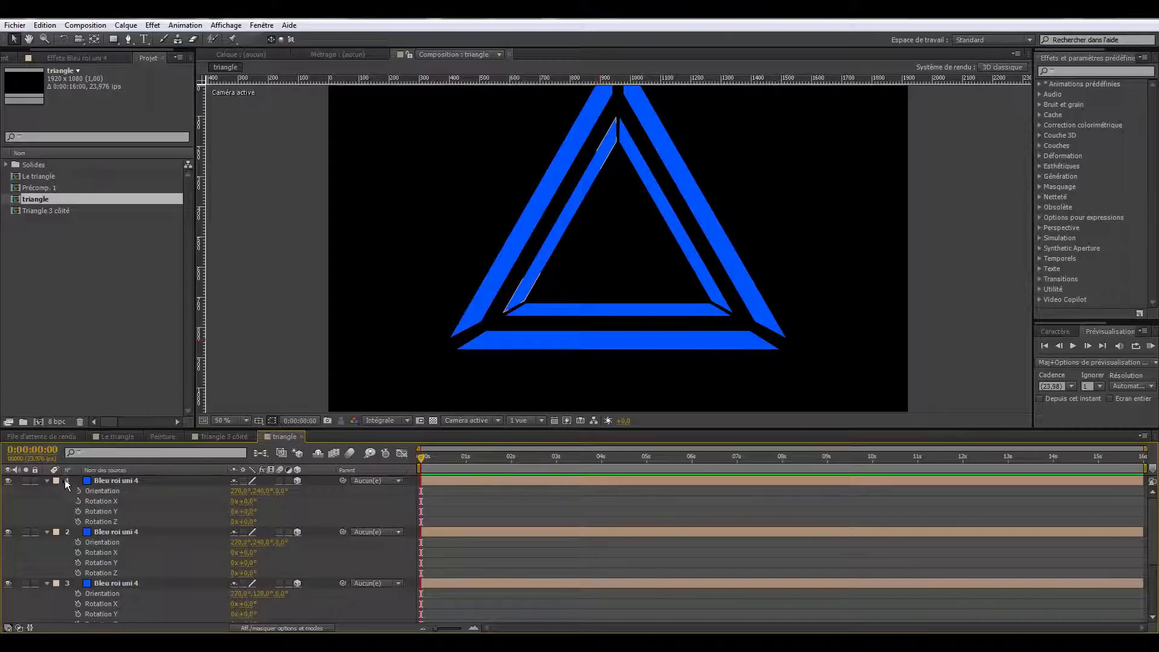
Step: Collapse the displayed properties of layers 1 to 5
click(48, 481)
click(47, 490)
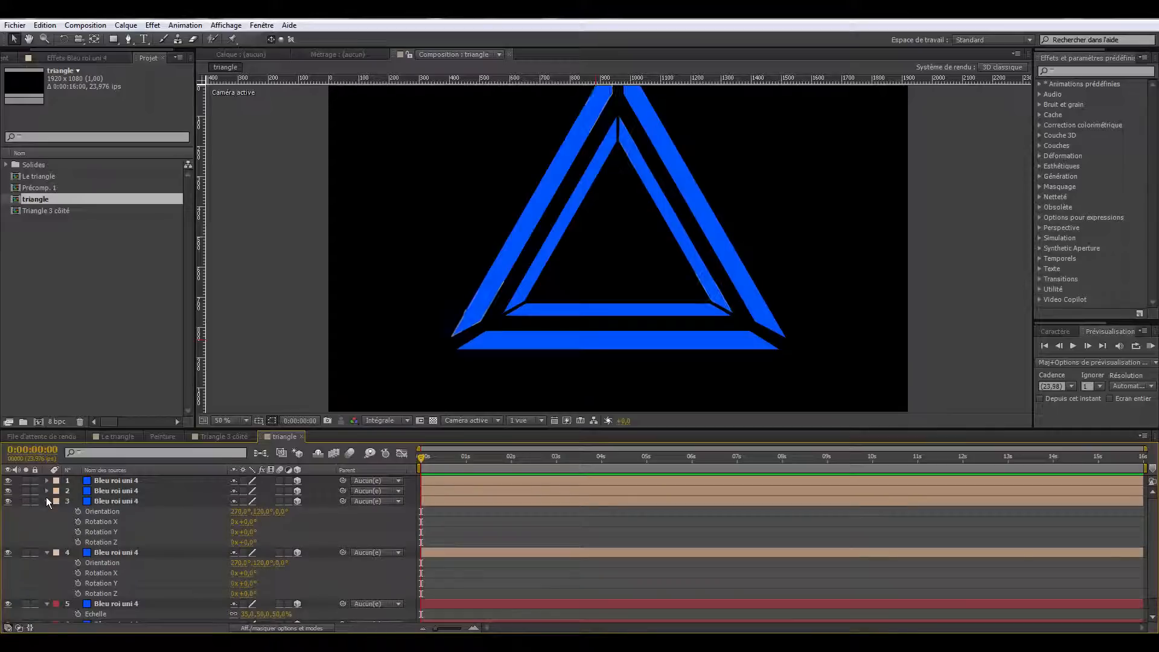
click(46, 502)
click(47, 511)
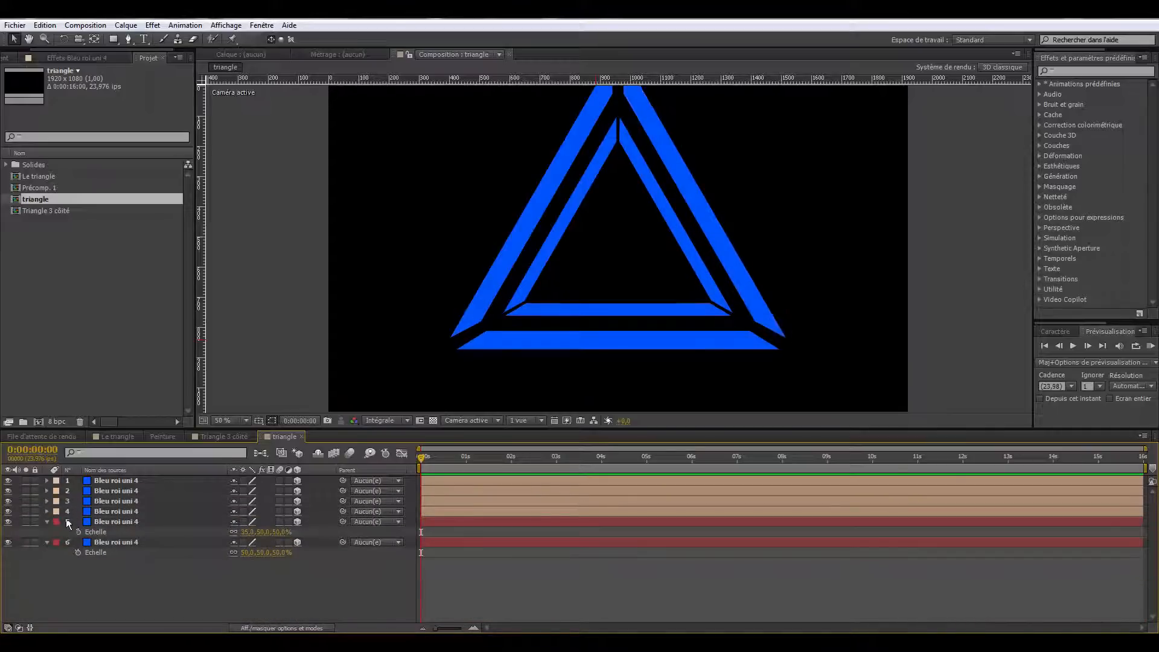
click(48, 522)
Step: Change the label colour of the two layers forming the triangle's left side to Vert
click(56, 481)
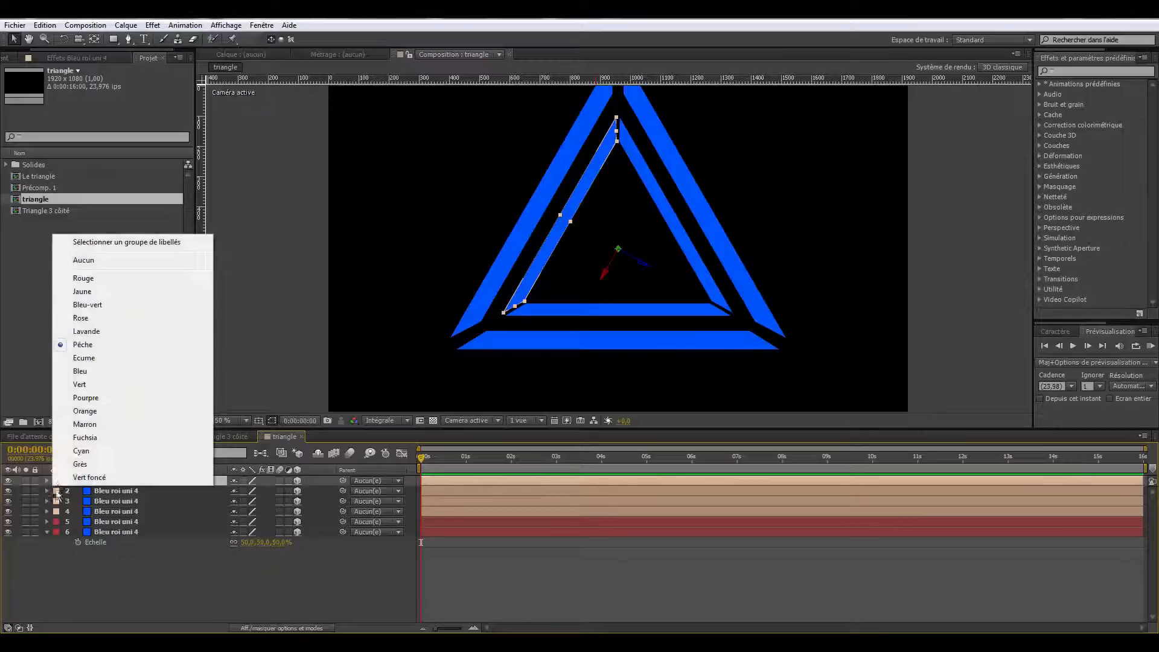
click(123, 564)
click(113, 482)
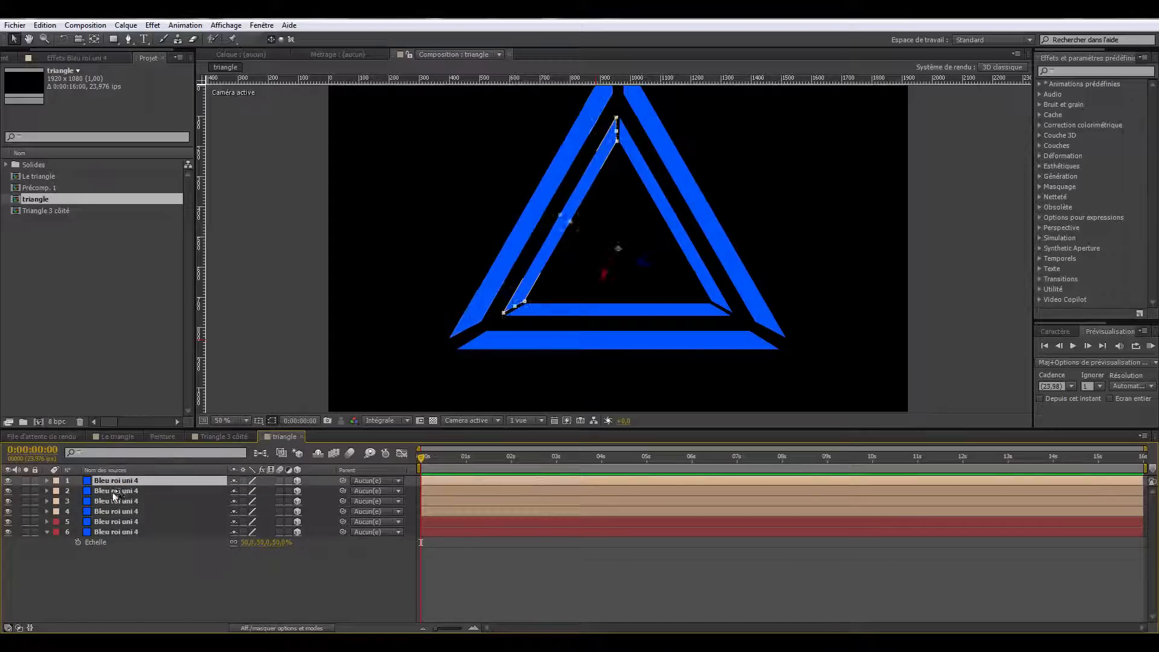
shift+click(112, 491)
click(56, 480)
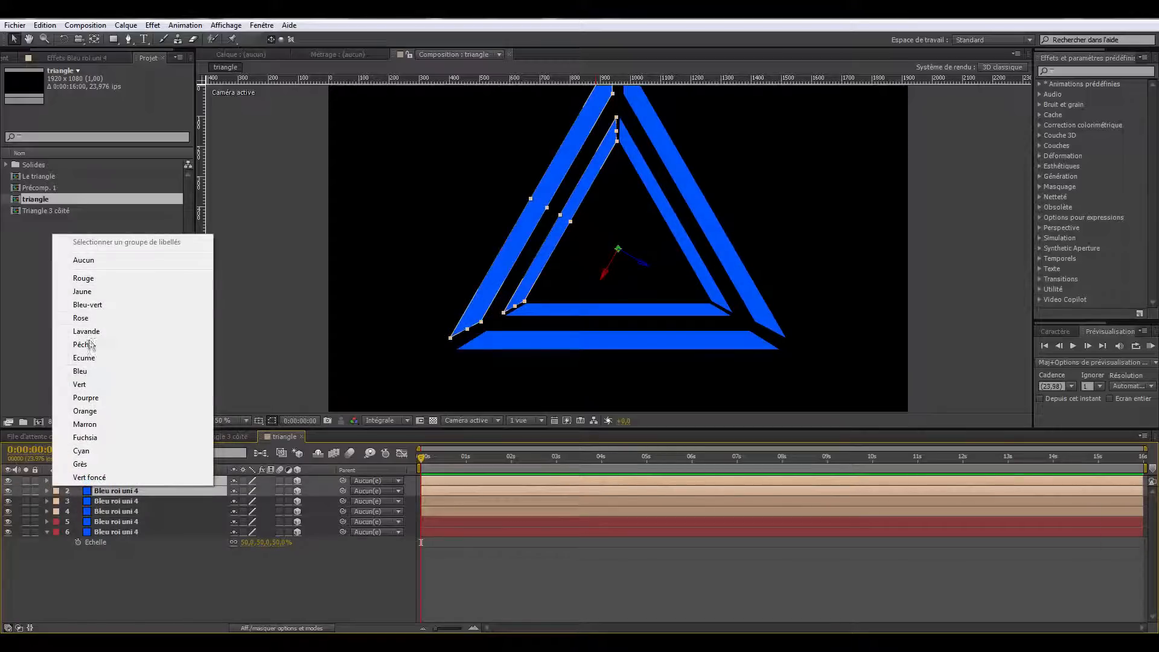
click(86, 319)
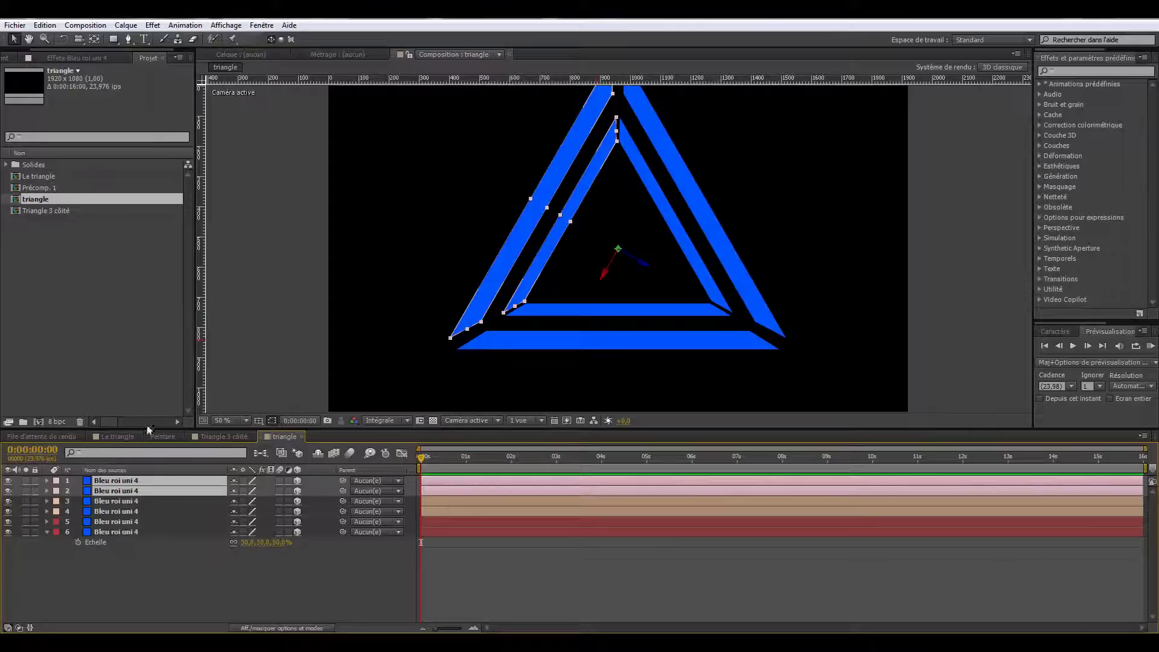
click(57, 481)
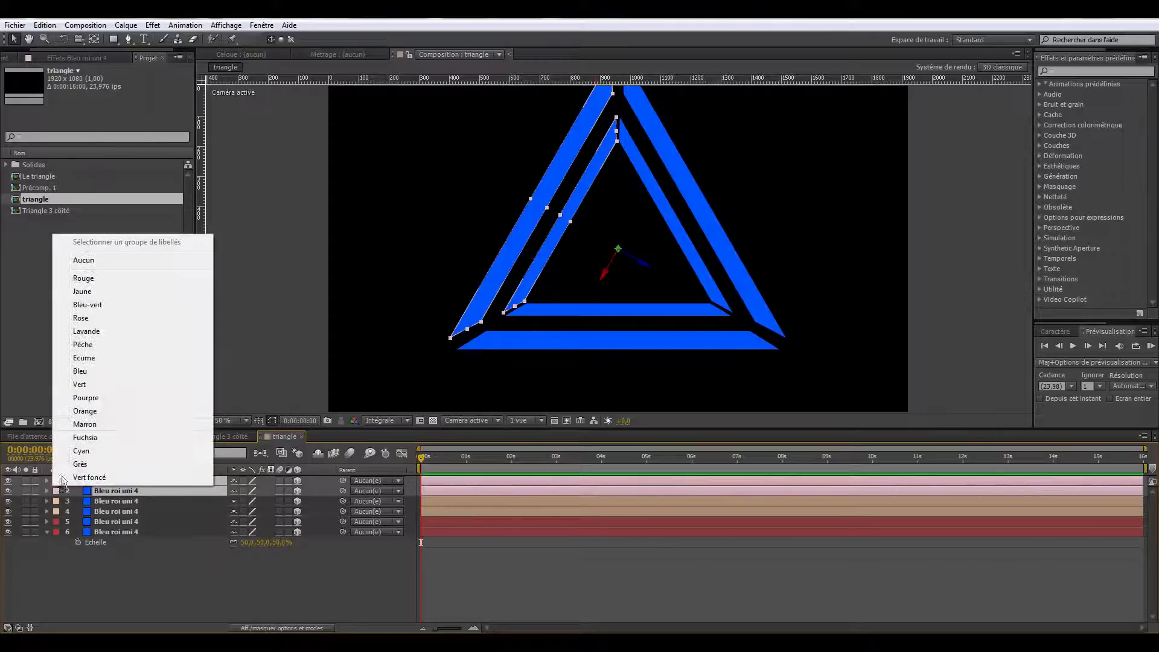
click(109, 385)
click(150, 551)
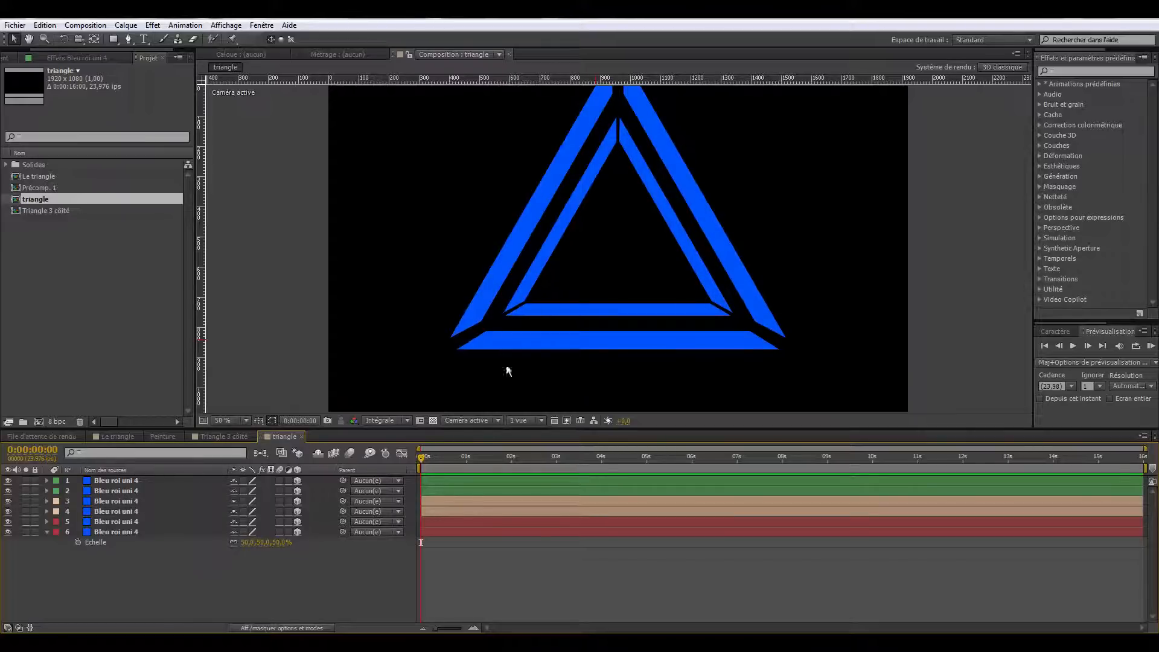
Step: Show the scale of the triangle's three inner bars and unlink its proportions on each of them
click(120, 480)
ctrl+click(114, 504)
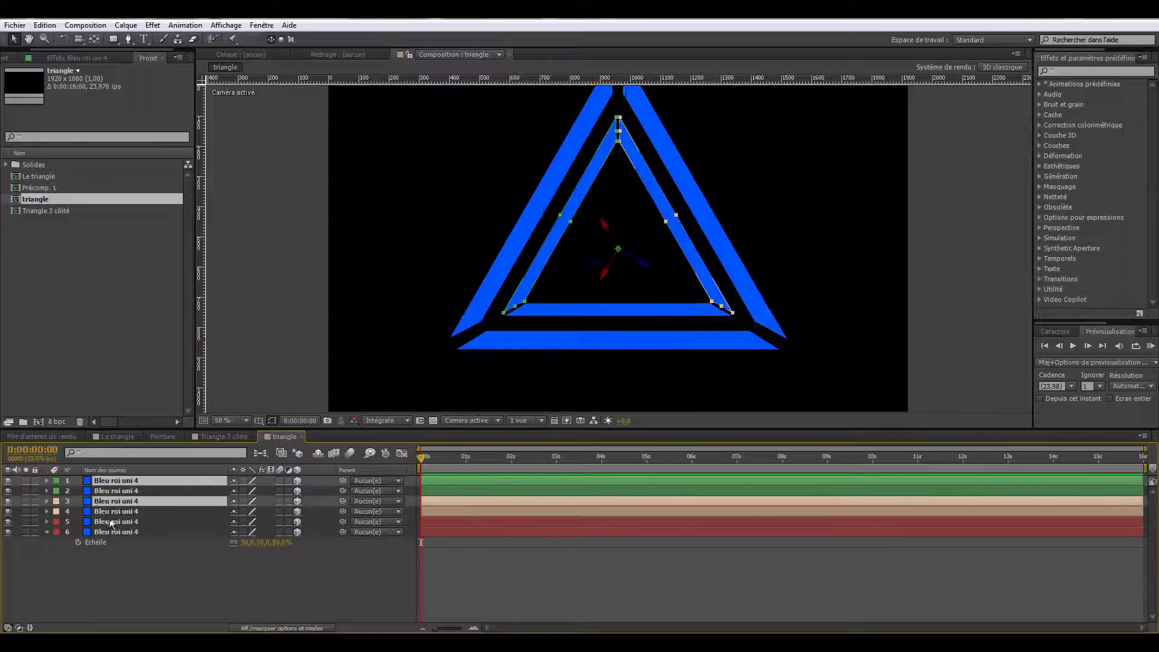
ctrl+click(108, 521)
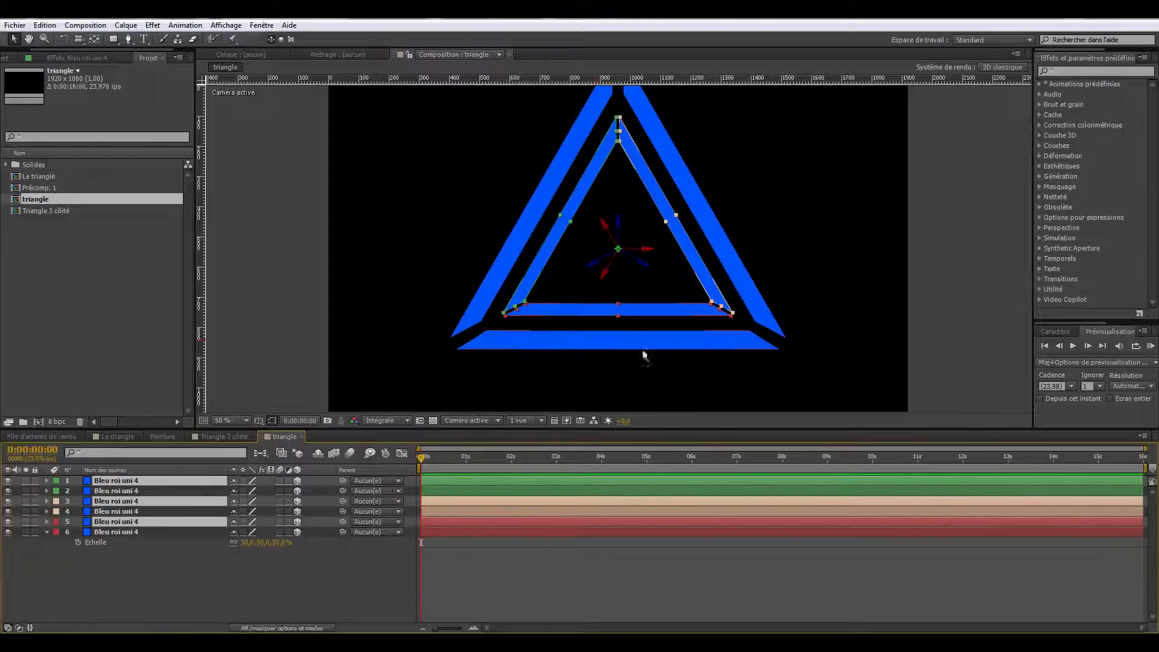
scroll(500, 314, up, 6)
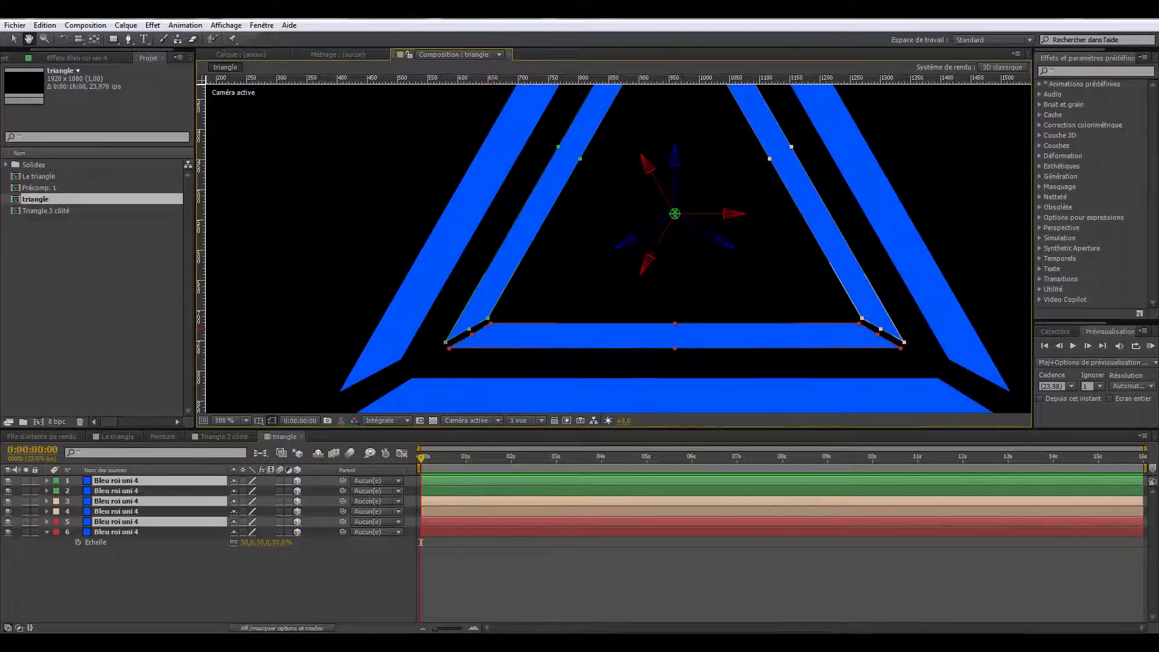
scroll(554, 331, up, 4)
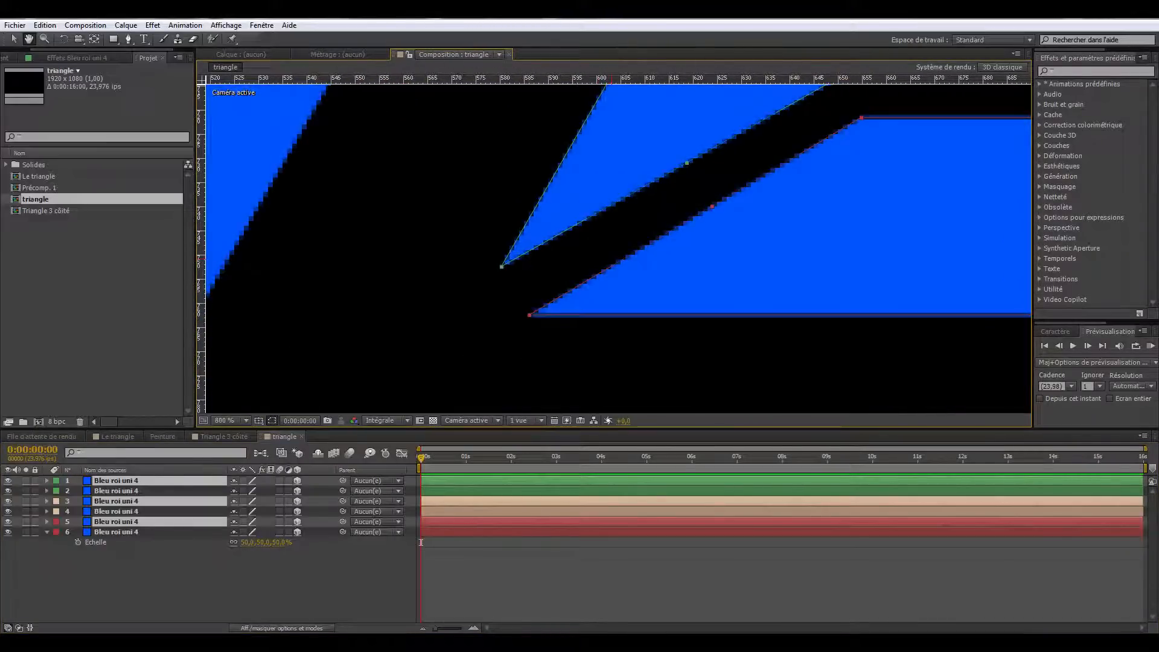
drag(578, 301, 606, 308)
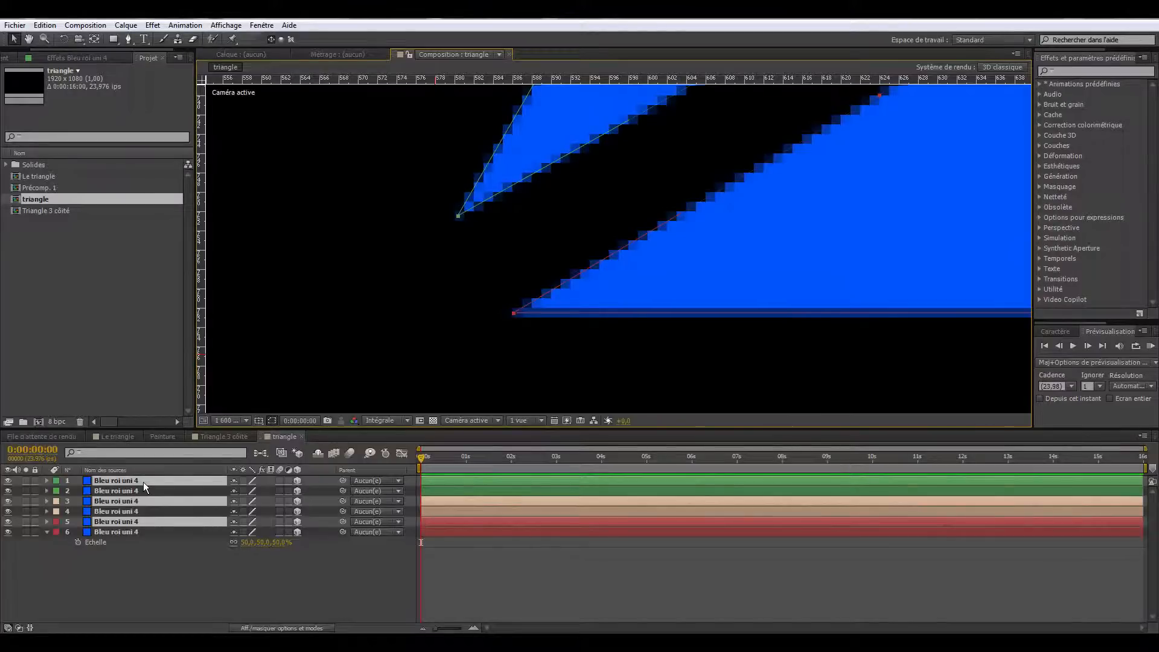
key(s)
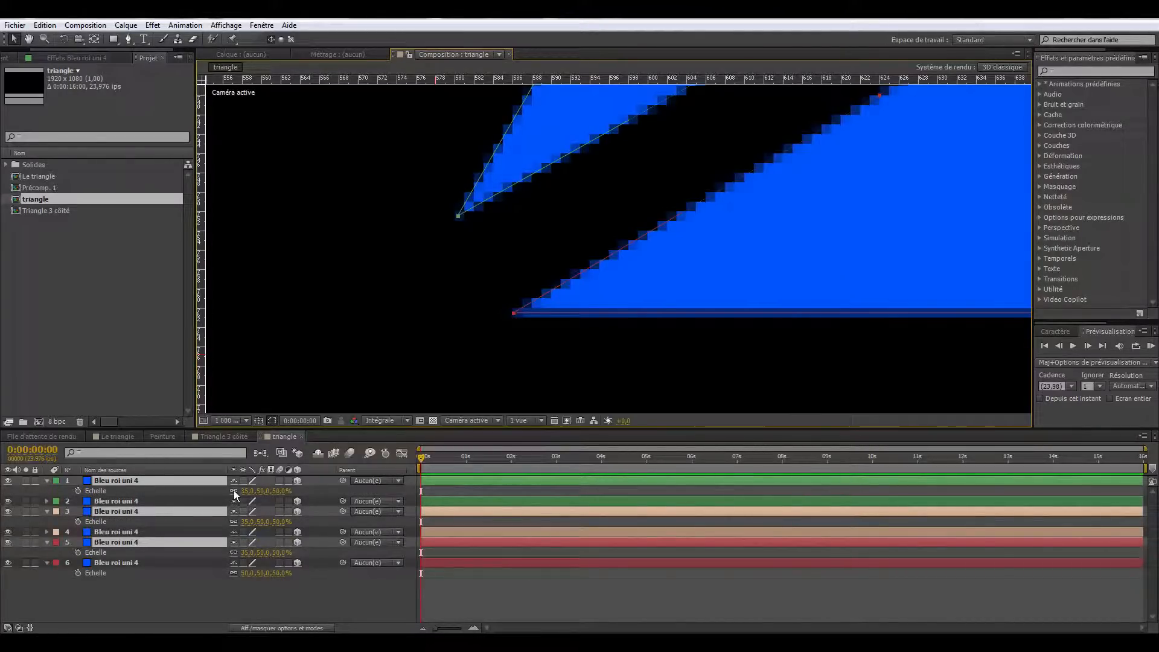
click(233, 491)
click(234, 522)
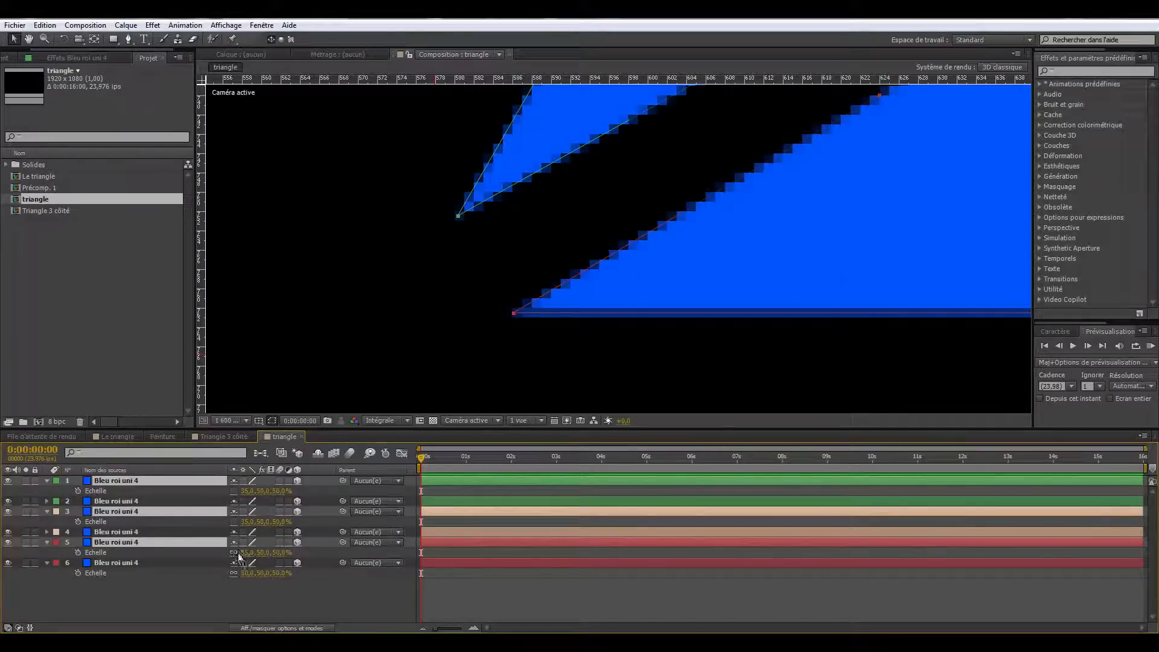
click(234, 552)
Step: Try an X scale of 39% on the three inner bars and set it back to 35%
drag(246, 492, 248, 493)
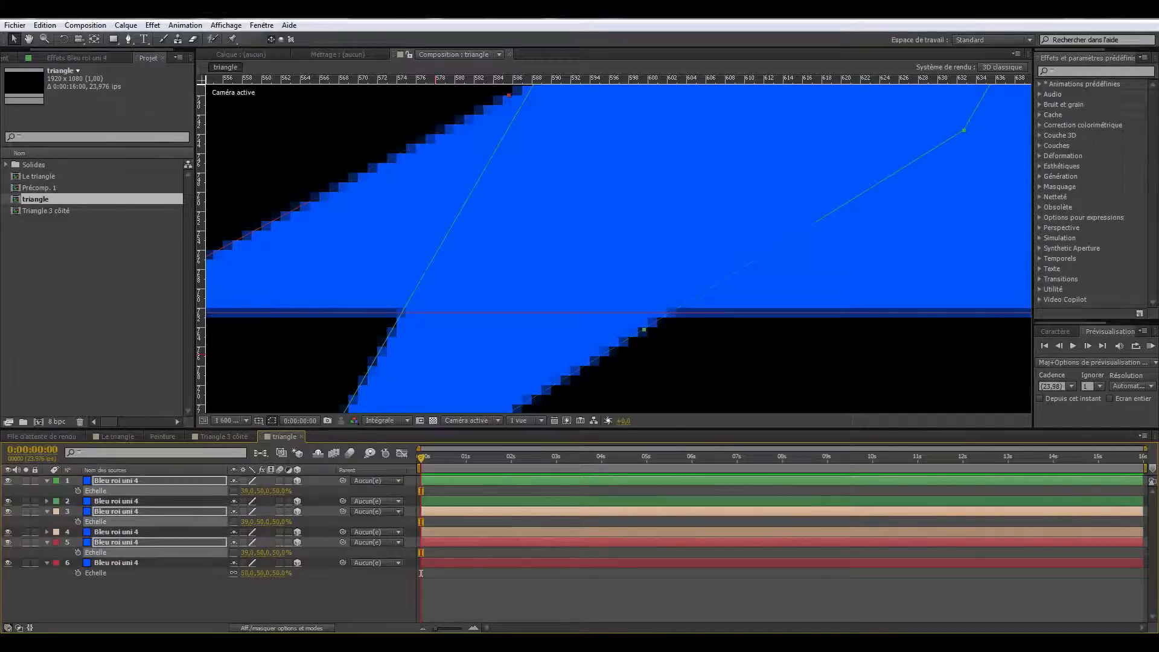
click(247, 490)
text(35)
key(Return)
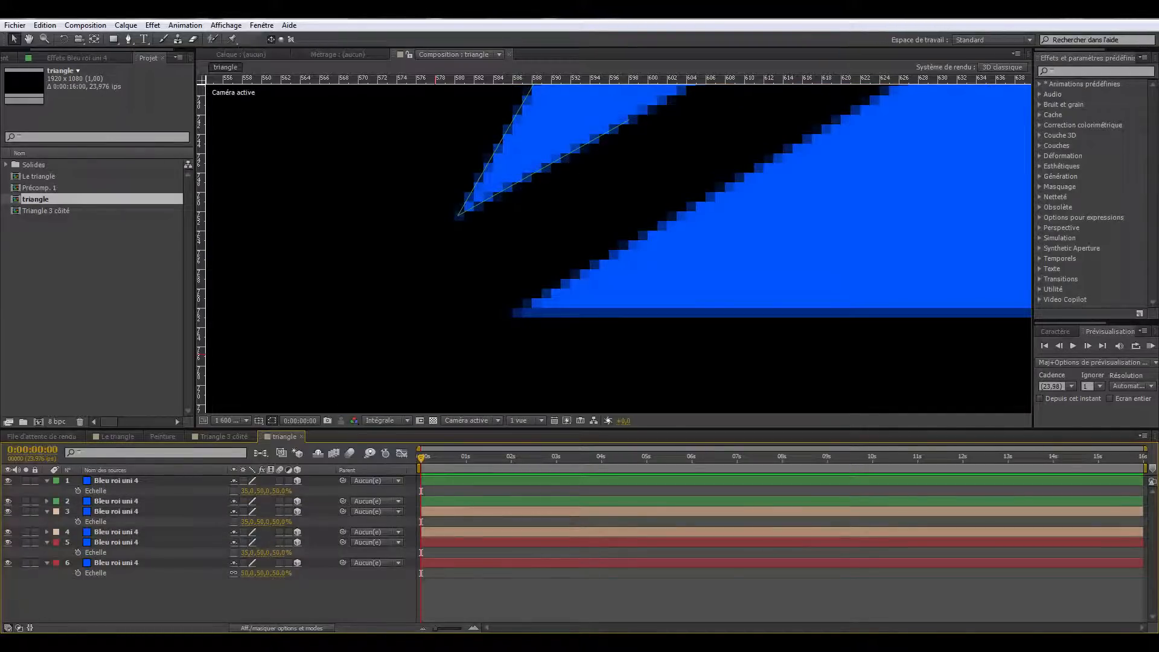
Step: Try an X scale of 36% on the inner bar in layer 1
click(247, 491)
text(36)
click(179, 481)
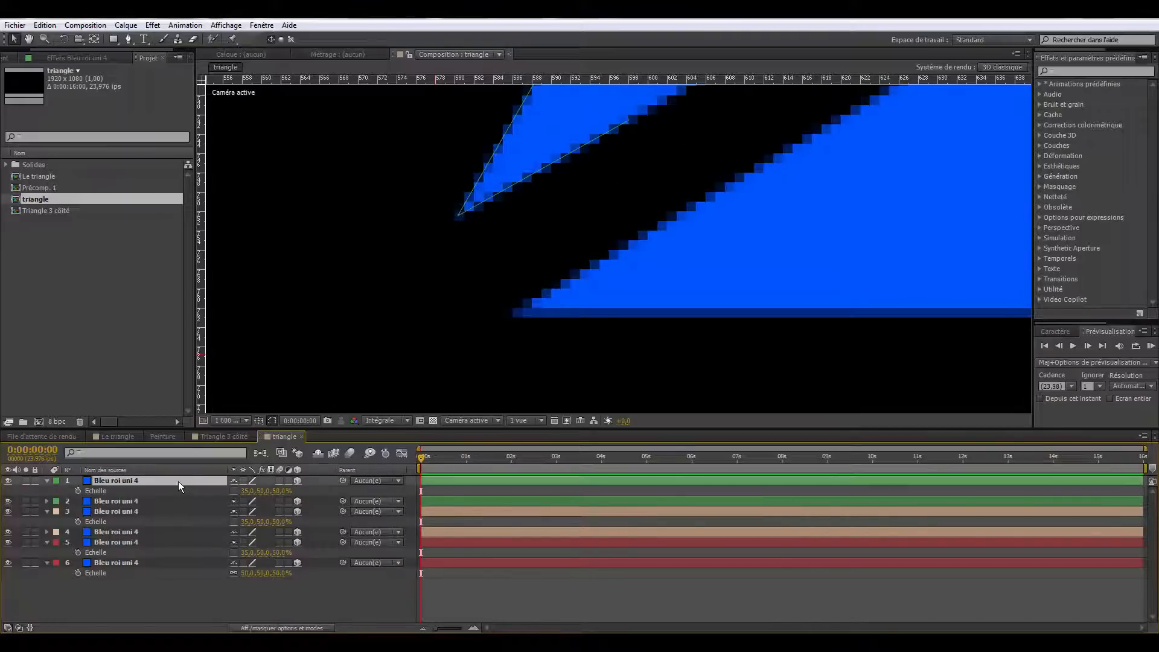
ctrl+click(163, 512)
ctrl+click(150, 541)
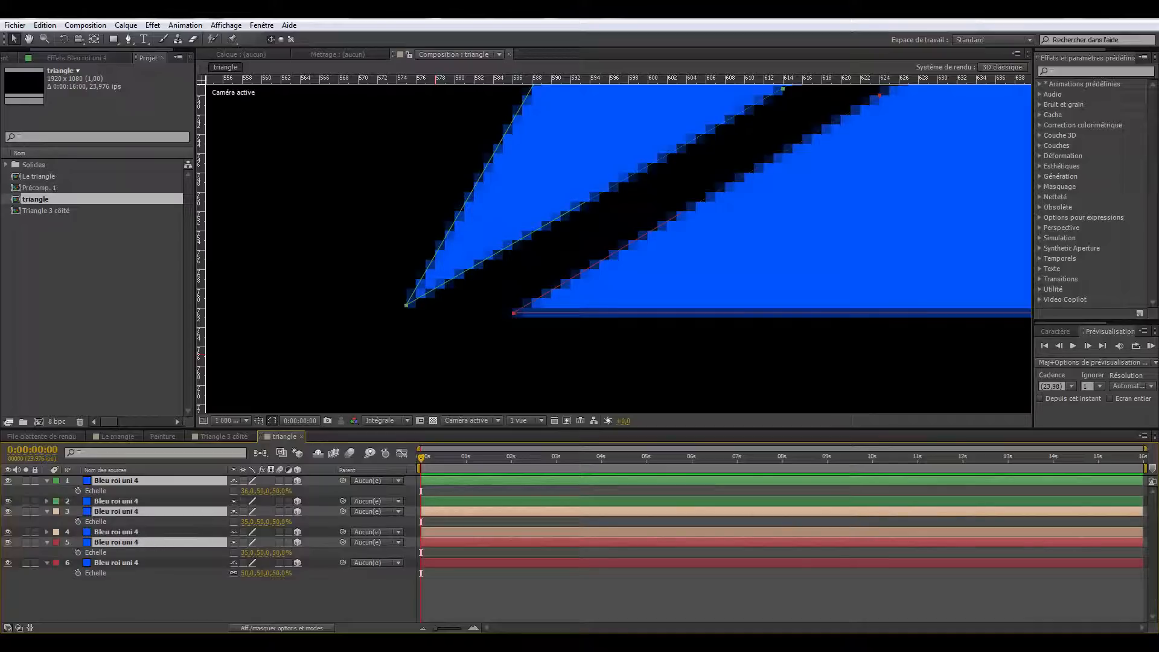
click(247, 491)
text(36)
click(205, 494)
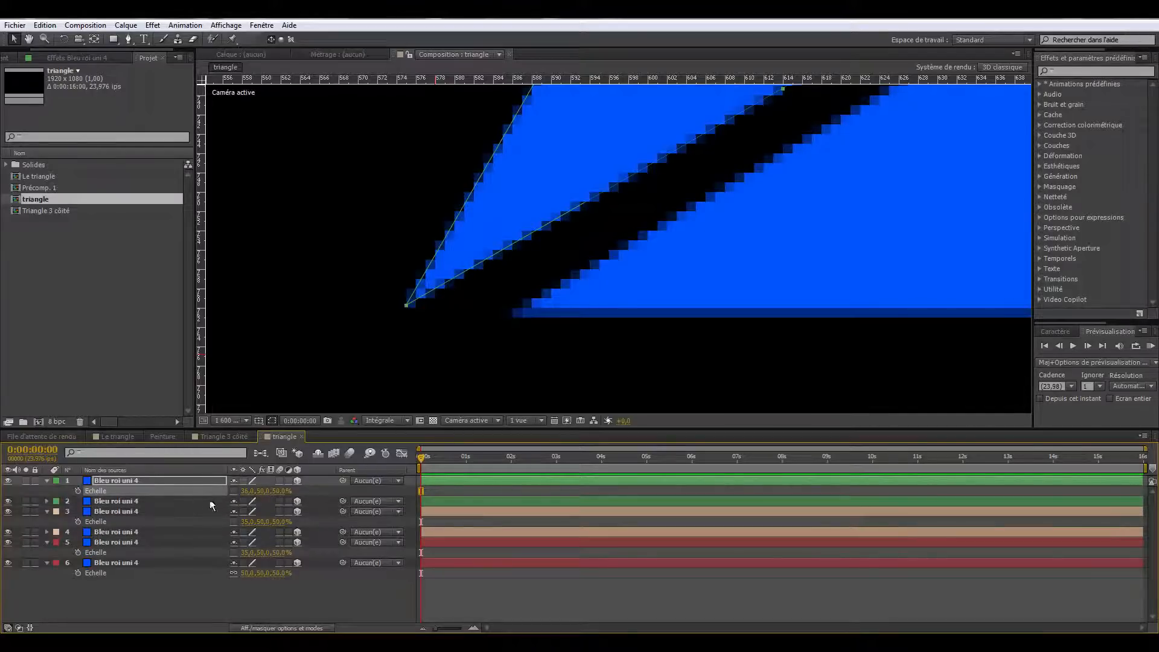
Step: Try the same 36% X scale on the other two inner bars, layers 3 and 5
click(249, 522)
text(36)
key(Return)
click(248, 553)
text(36)
click(205, 552)
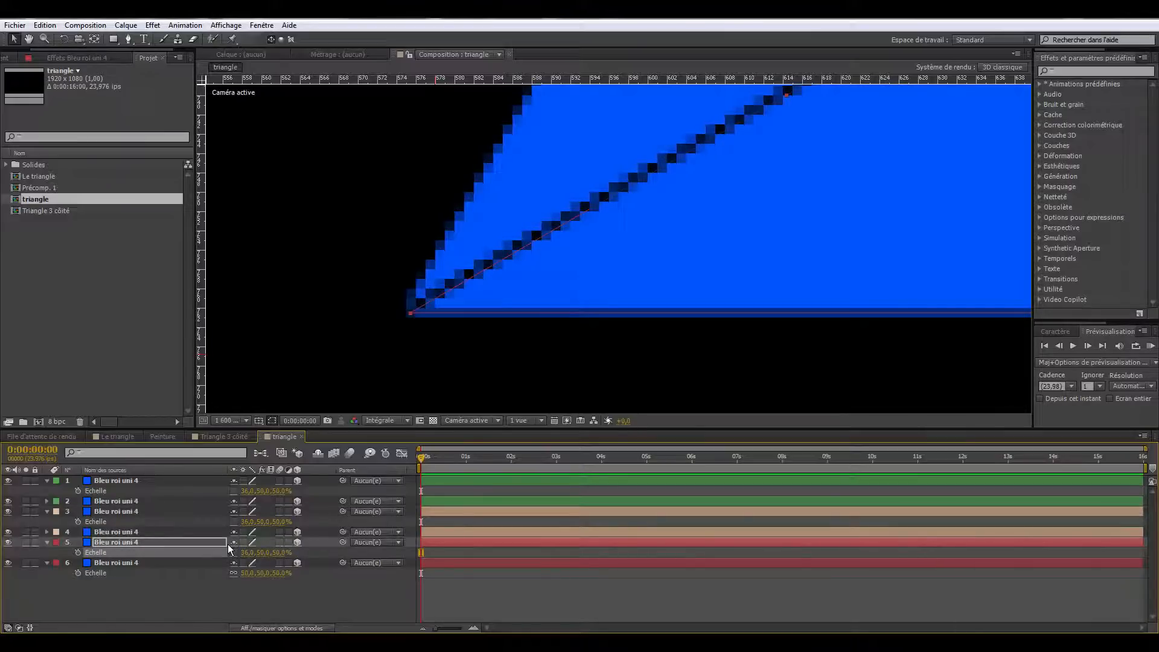
Step: Try an X scale of 36.1% on all three inner bars together
click(150, 480)
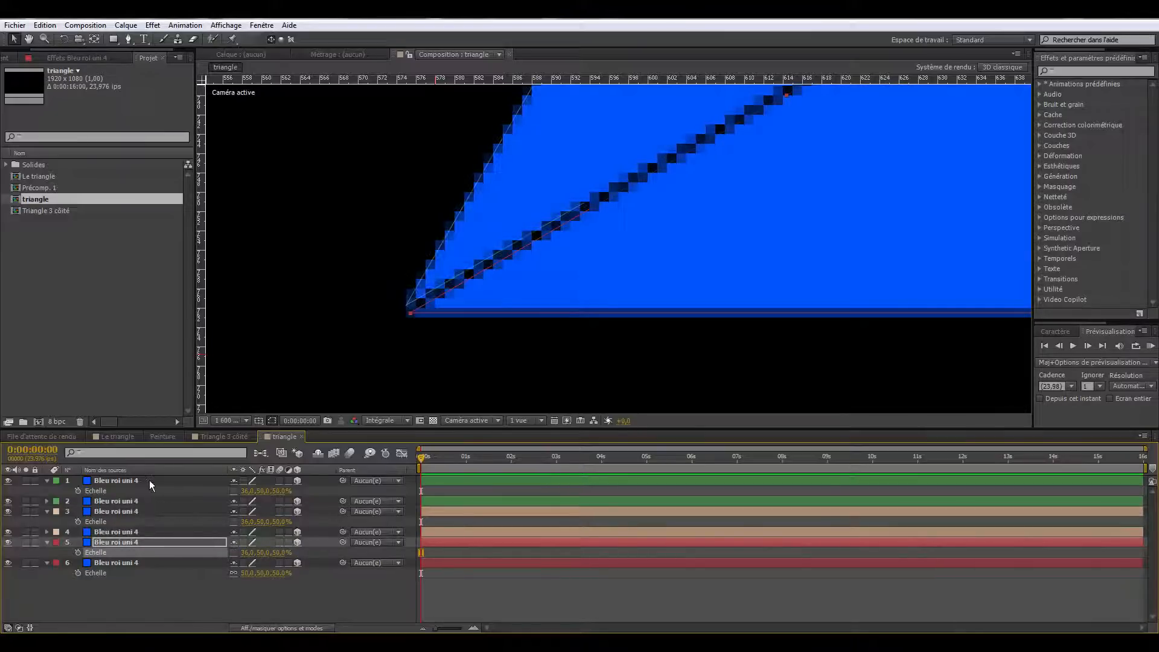
ctrl+click(140, 512)
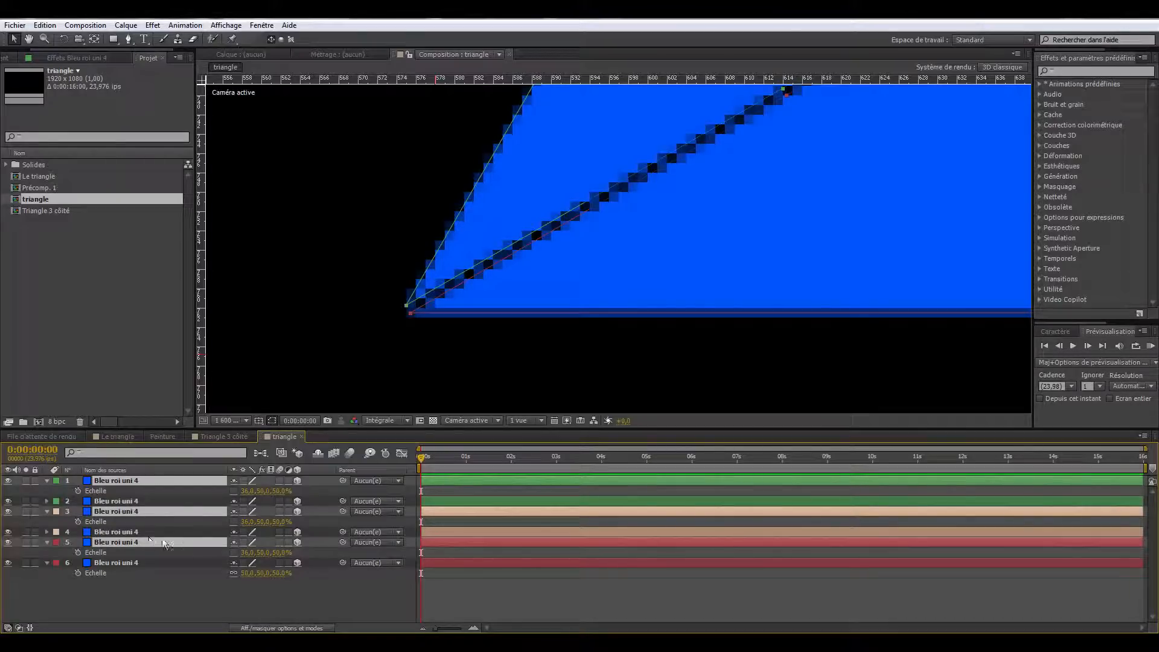
click(248, 552)
text(36,1)
key(Return)
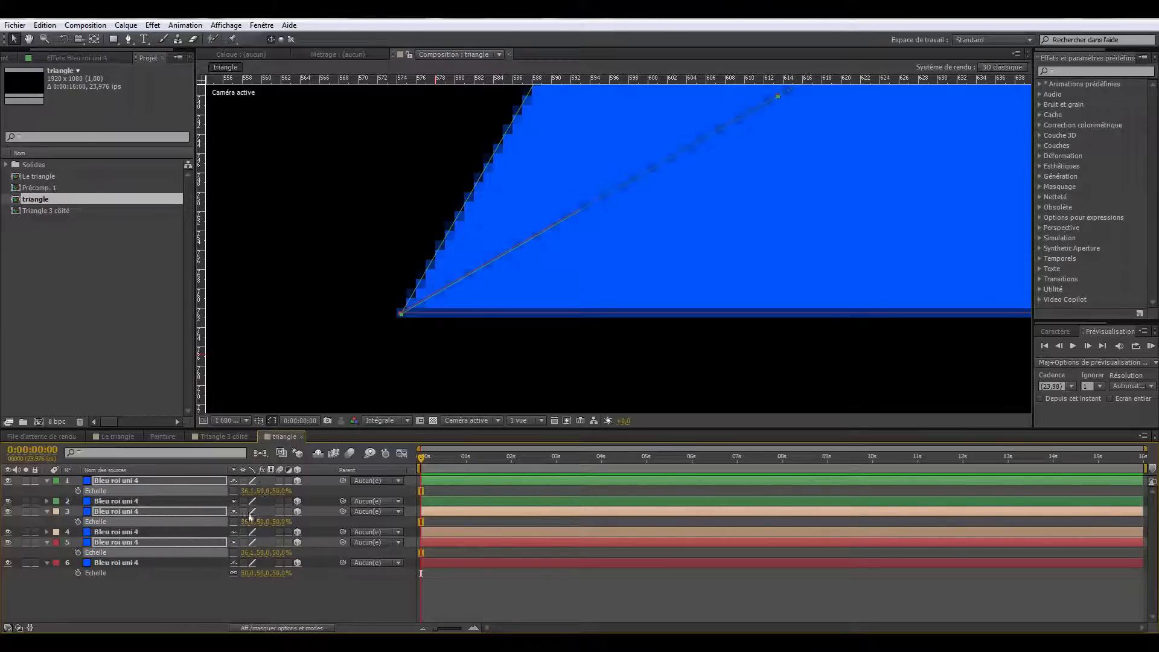
Step: Set the X scale of the three inner bars to 36.2% and relink the scale proportions on each of them
click(248, 552)
text(36,1)
key(Return)
click(234, 491)
click(234, 521)
click(235, 553)
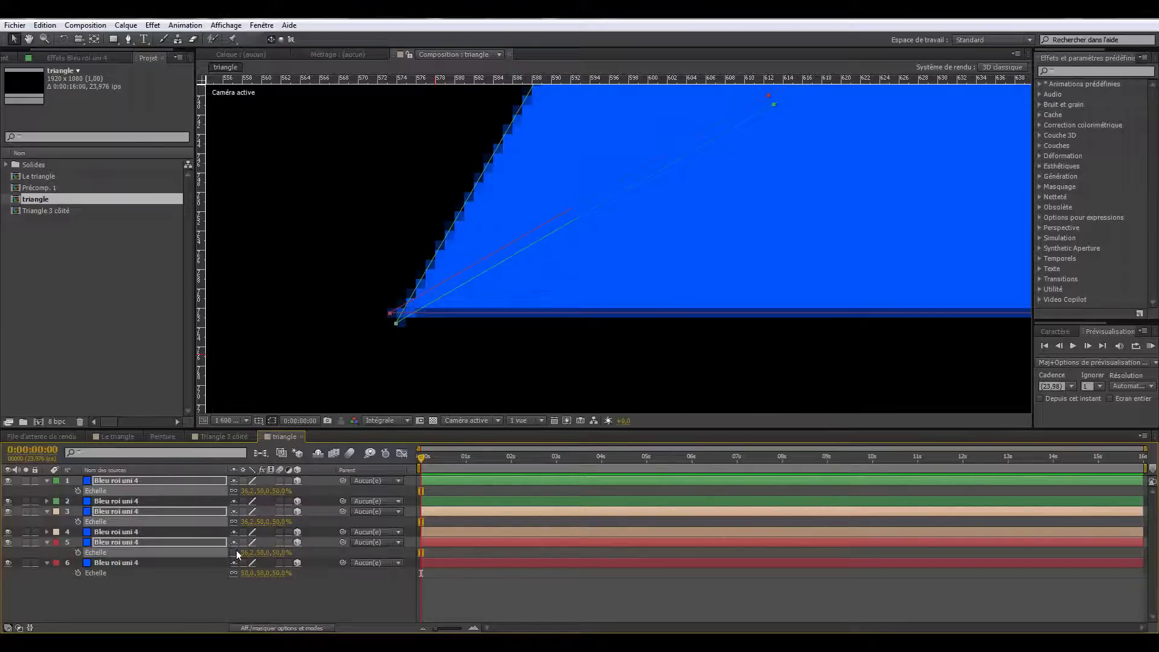
Step: Show the scale of the outer bars in layers 2, 4 and 6 and hide the scale of the inner bars in layers 1, 3 and 5
click(152, 500)
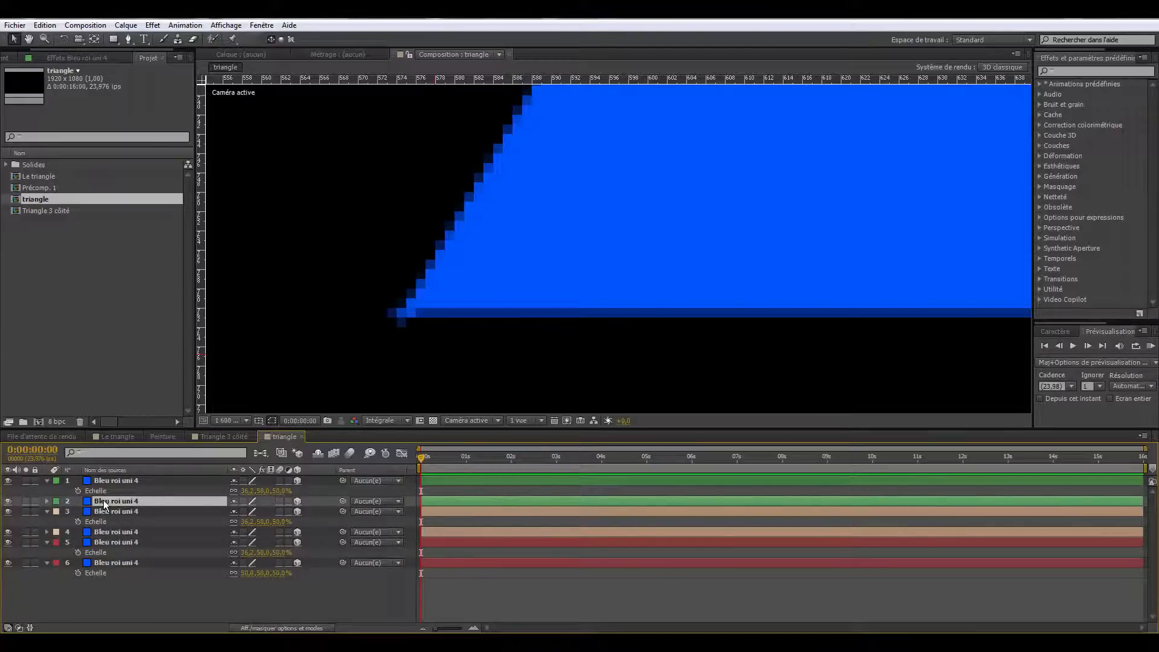
ctrl+click(109, 533)
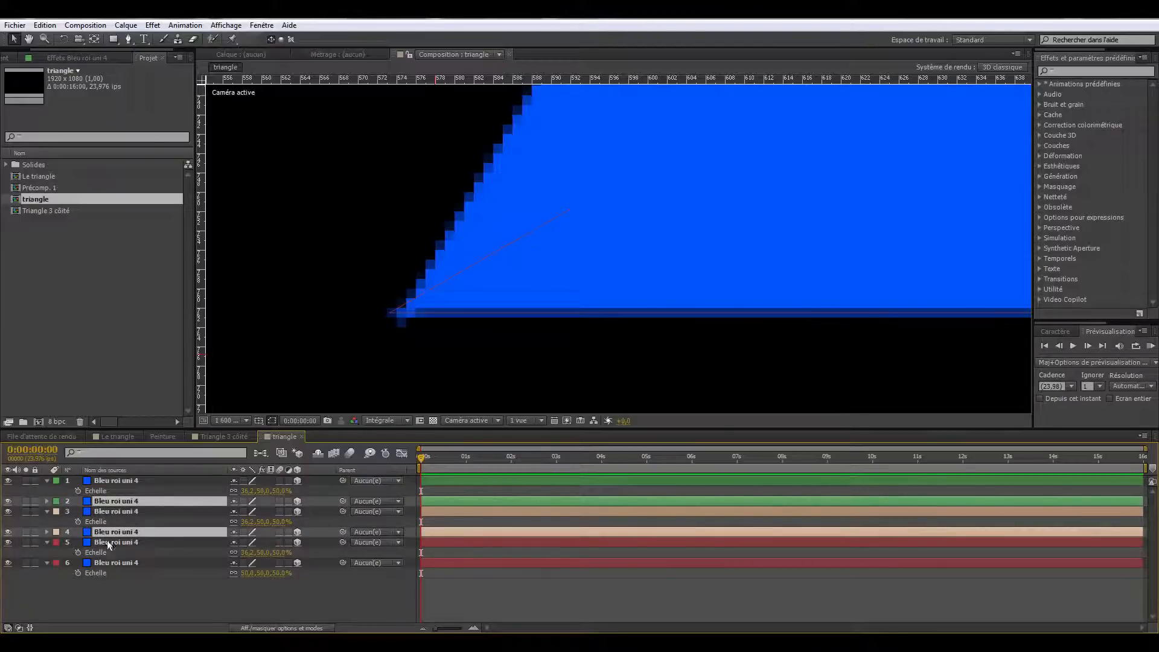
ctrl+click(103, 562)
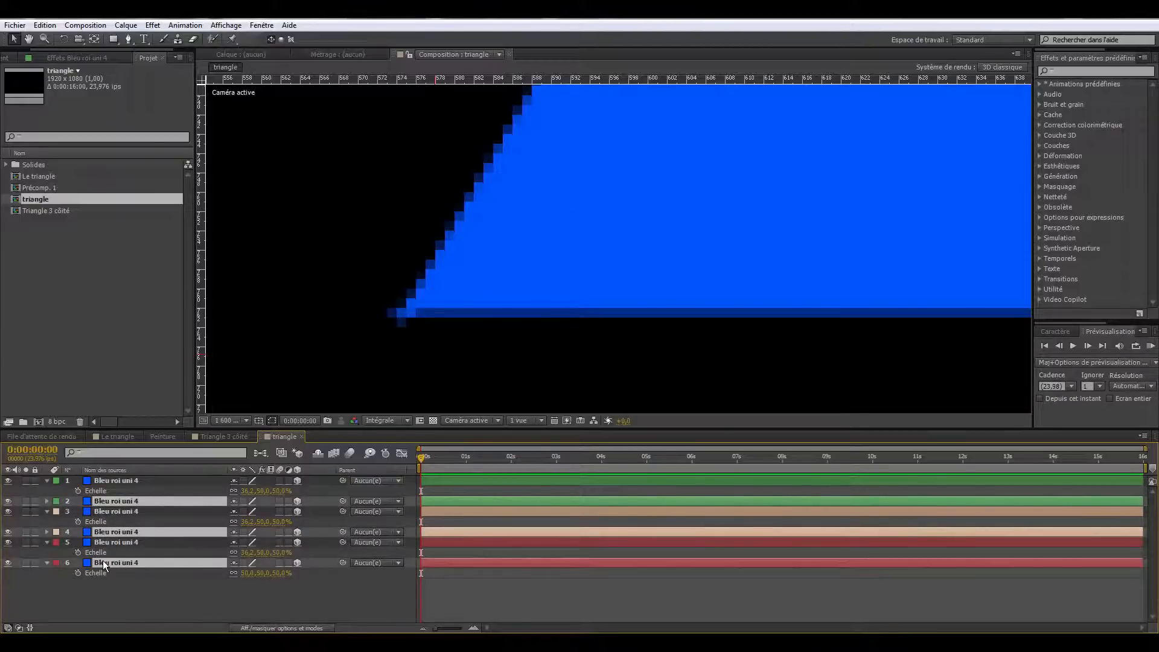
key(s)
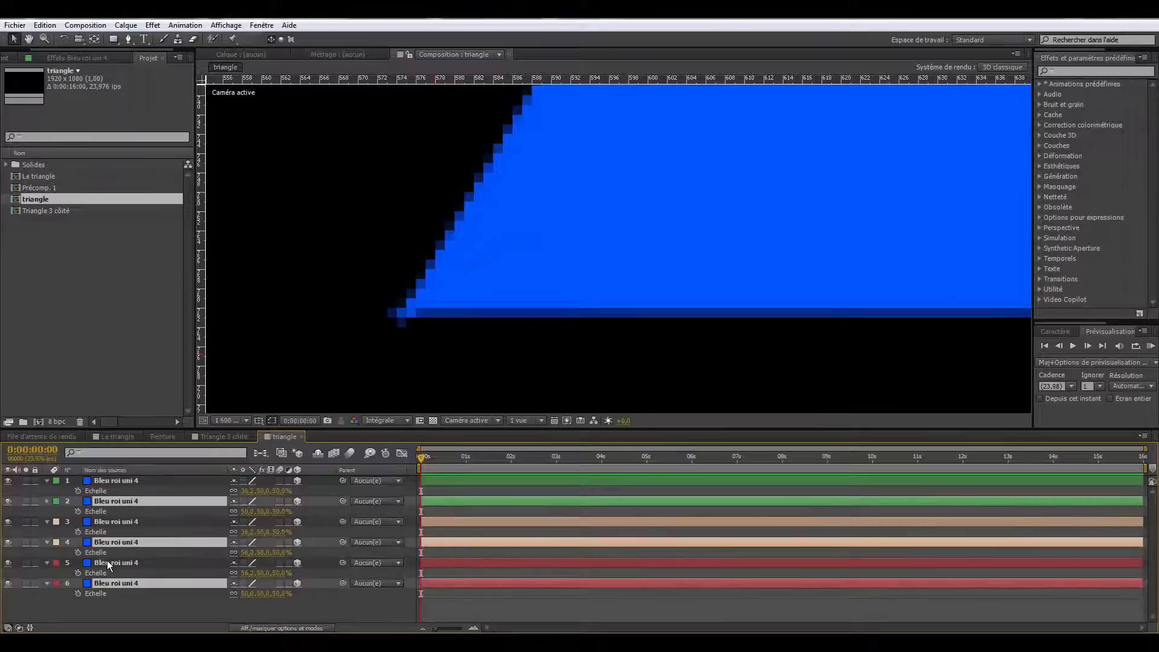
click(113, 481)
ctrl+click(110, 522)
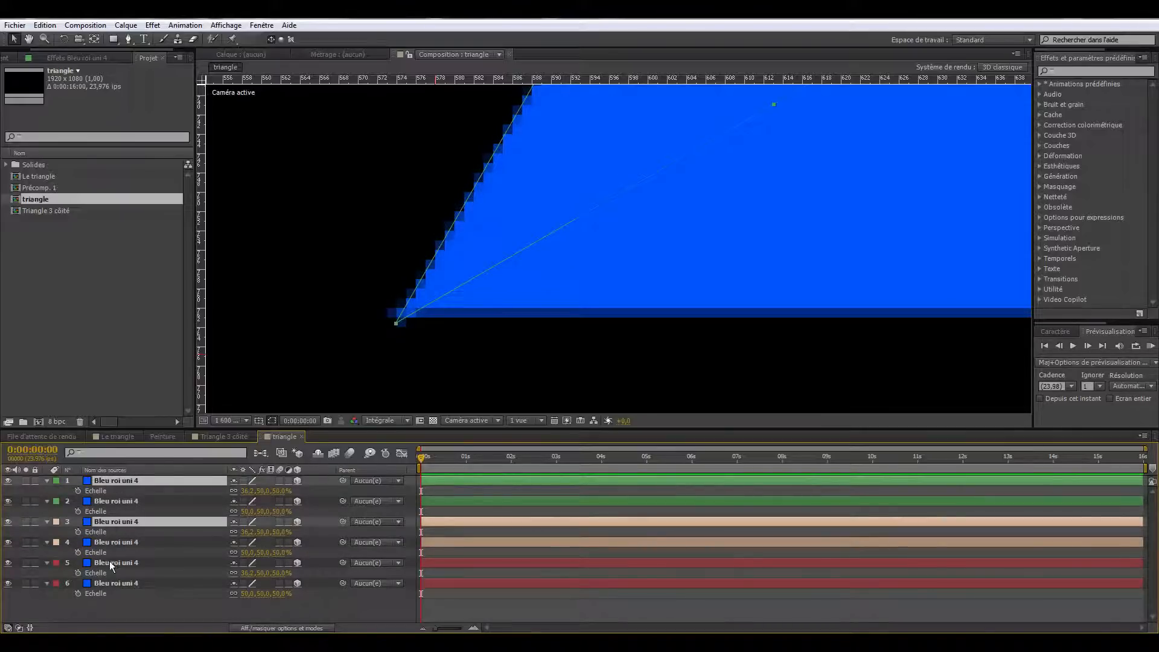
ctrl+click(107, 562)
key(s)
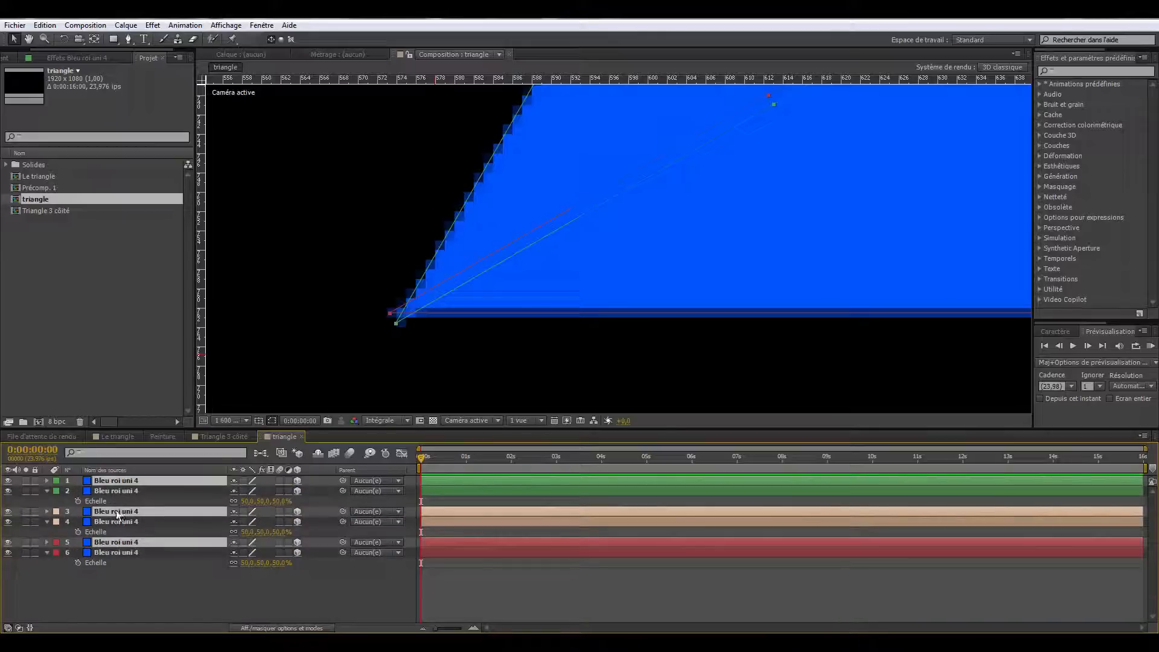
Step: Unlink the scale proportions on each of the triangle's three outer bars
click(116, 491)
ctrl+click(113, 521)
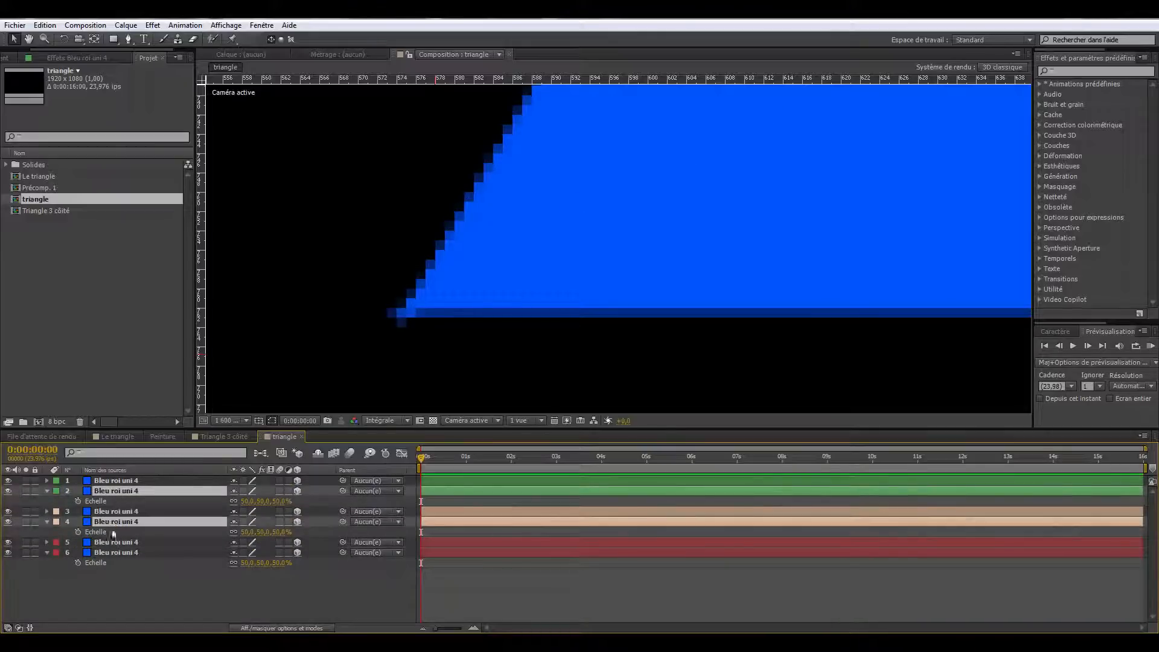
ctrl+click(114, 551)
key(comma)
key(comma)
key(comma)
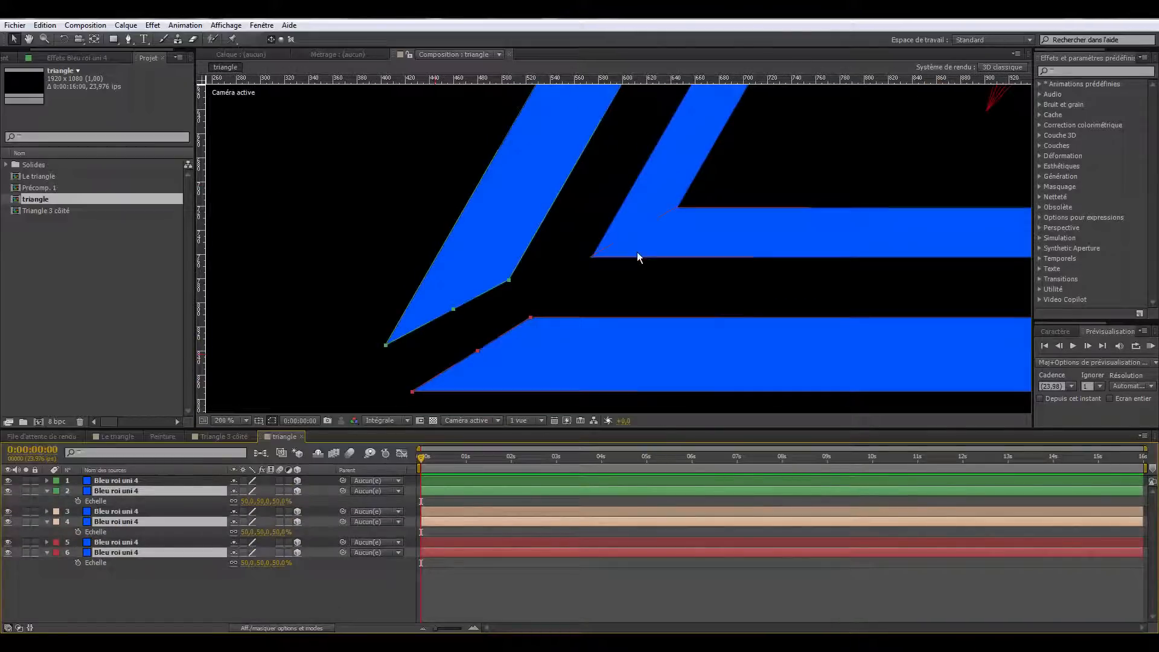
key(space)
mouse_move(434, 354)
mouse_down()
mouse_move(566, 221)
mouse_move(484, 277)
mouse_move(610, 242)
mouse_move(818, 221)
mouse_up()
scroll(484, 276, down, 3)
scroll(483, 276, up, 3)
scroll(484, 277, up, 2)
mouse_move(482, 345)
mouse_down()
mouse_move(707, 221)
mouse_move(732, 220)
mouse_up()
scroll(732, 220, up, 1)
drag(657, 268, 682, 313)
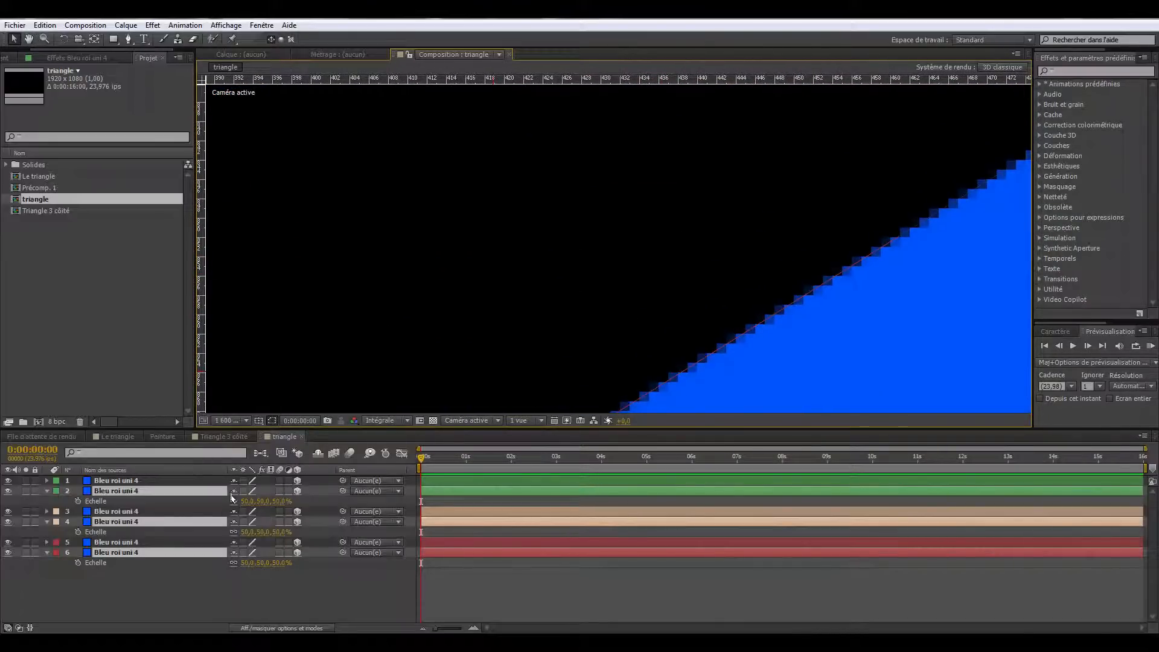
click(234, 502)
click(234, 532)
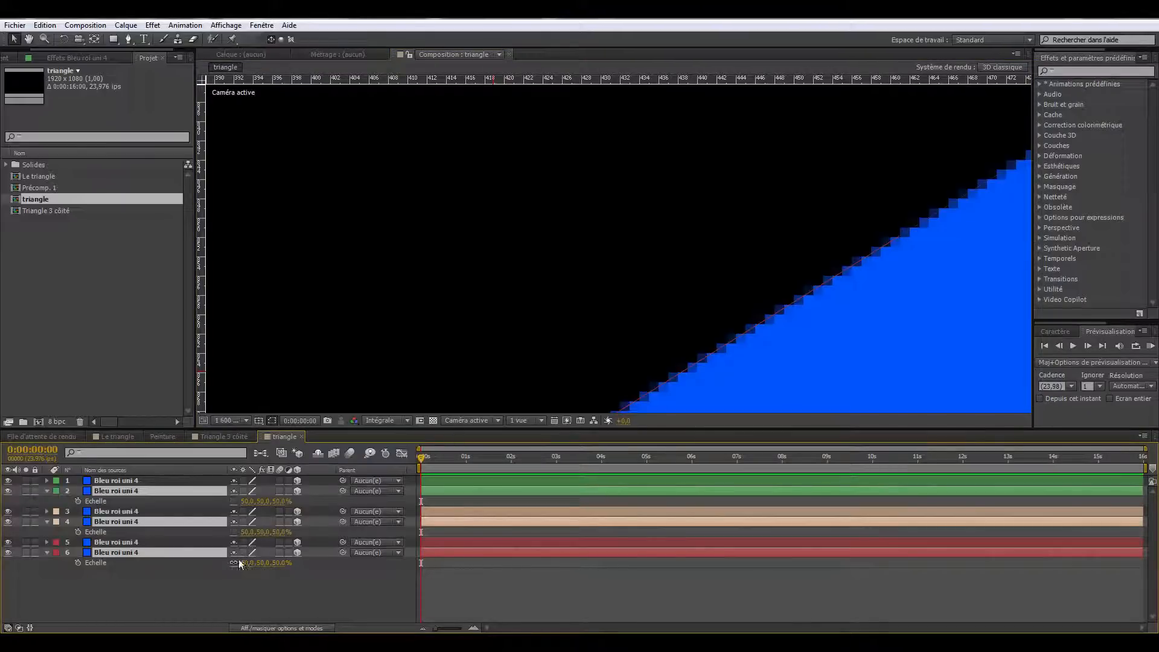
click(234, 562)
Step: Try an X scale of 55% on the three outer bars
click(248, 563)
text(55)
key(Return)
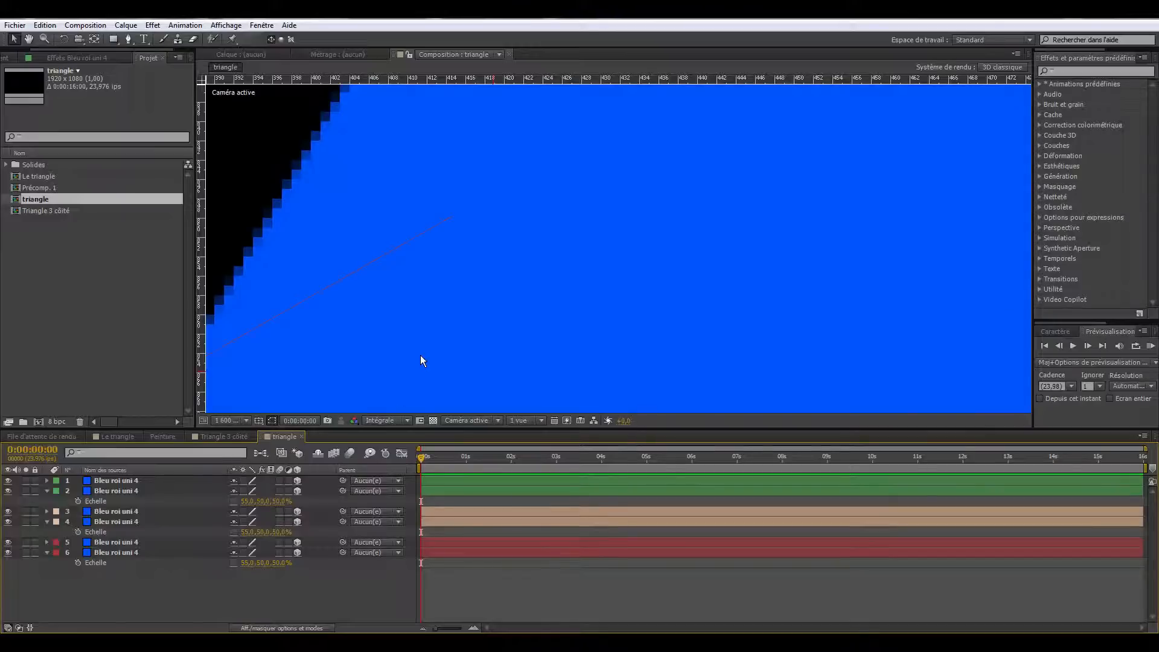
Step: Try an X scale of 54% on the three outer bars, layers 2, 4 and 6
drag(439, 328, 717, 186)
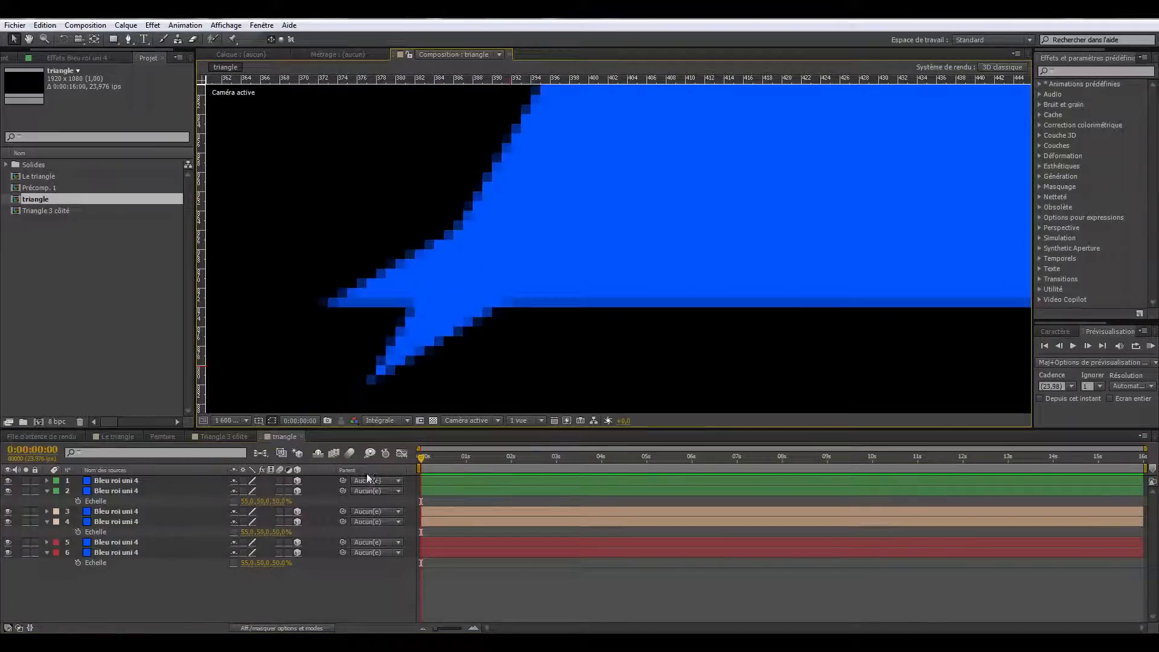
click(152, 491)
ctrl+click(143, 522)
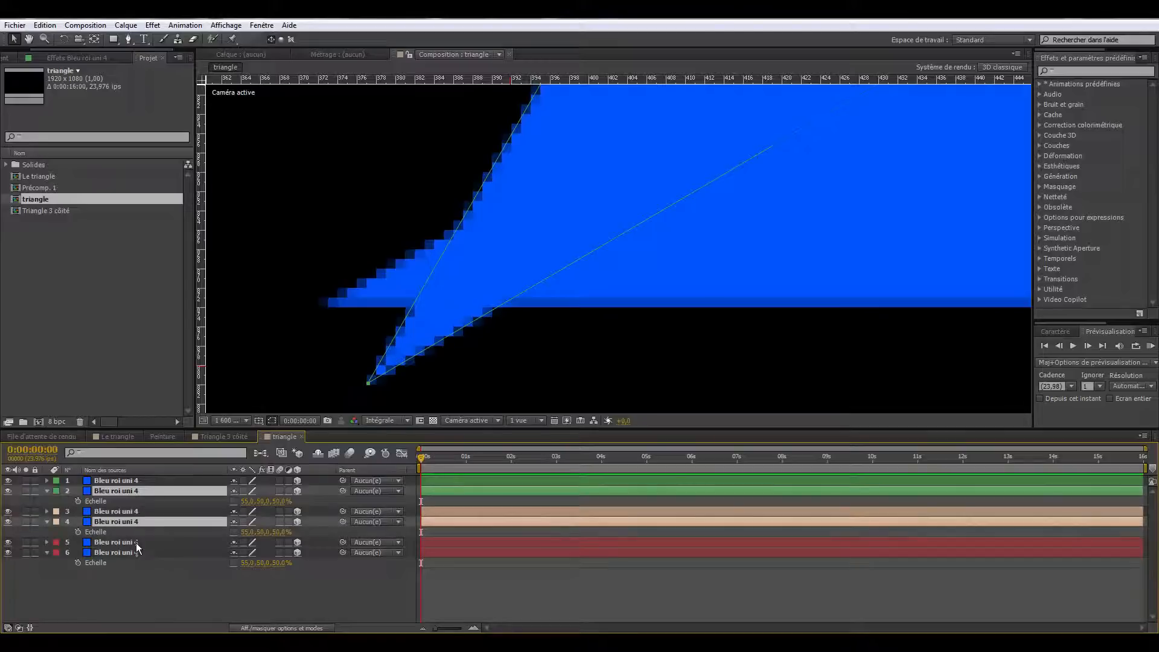
ctrl+click(135, 551)
click(247, 501)
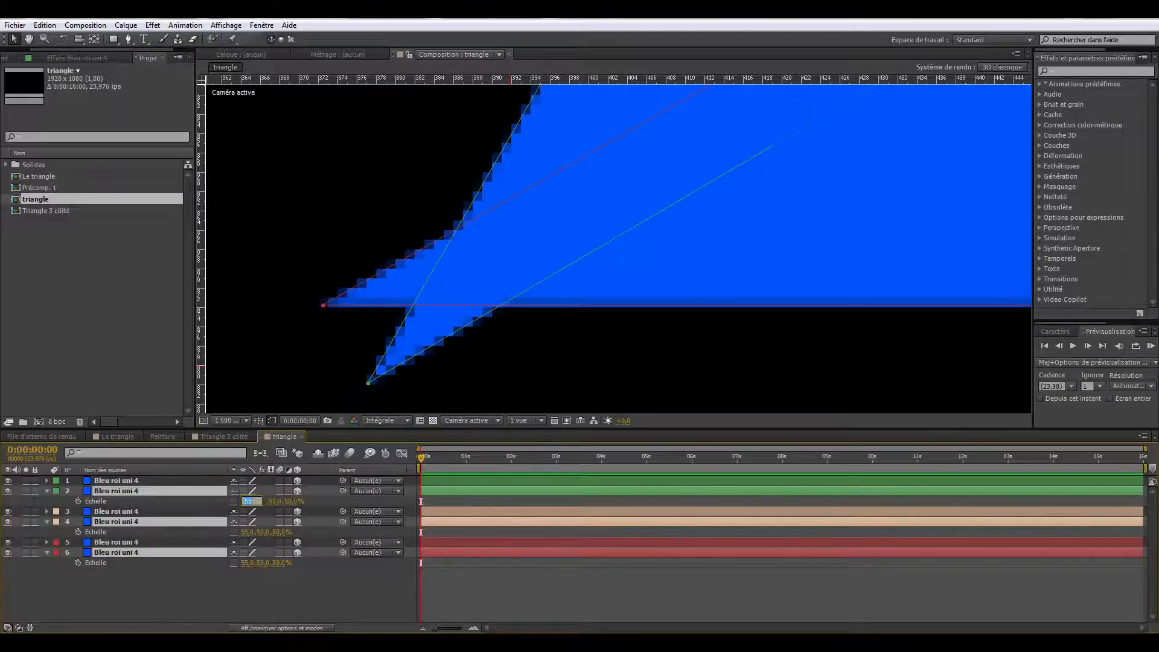
text(54)
key(Return)
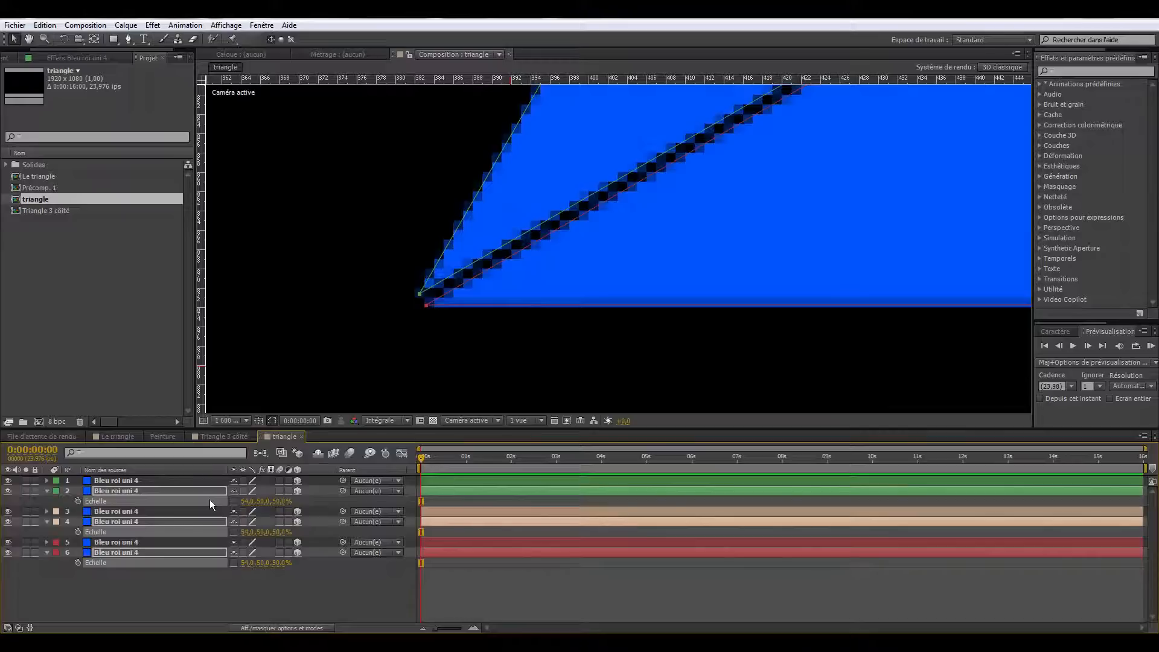
Step: Set the X scale of the three outer bars to 54.2% and relink the scale proportions on each of them
click(247, 501)
text(,2)
key(Return)
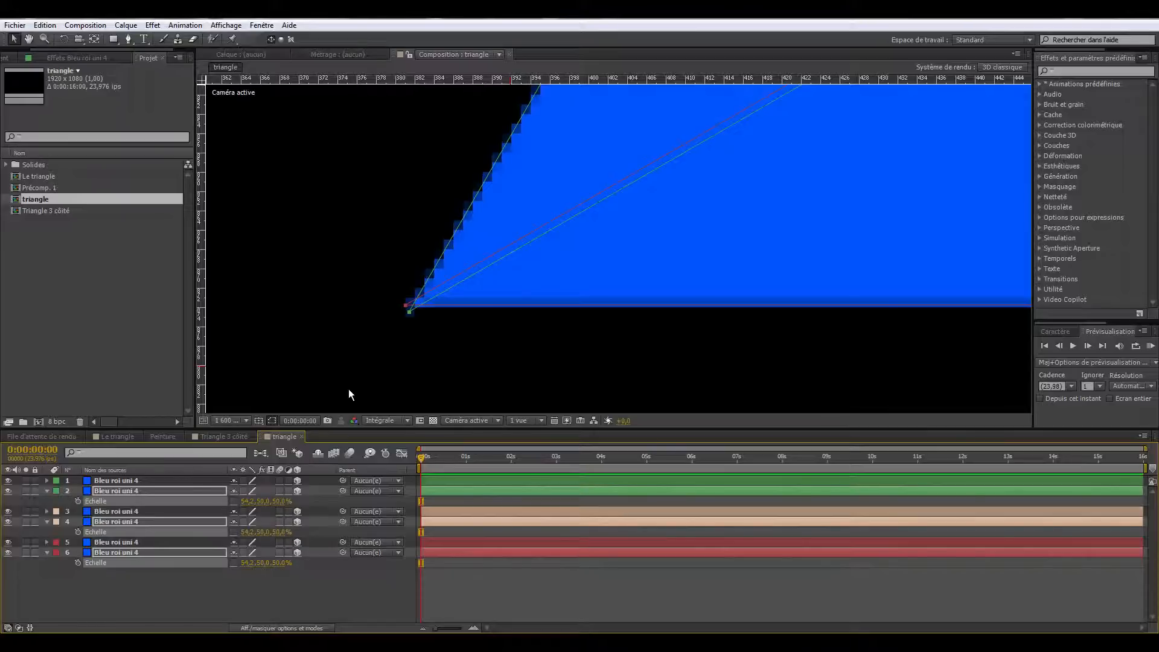
click(233, 502)
click(234, 533)
click(233, 563)
Step: Precompose all six bar layers into a new composition named forme triangle 3d, transferring all attributes
scroll(476, 328, down, 10)
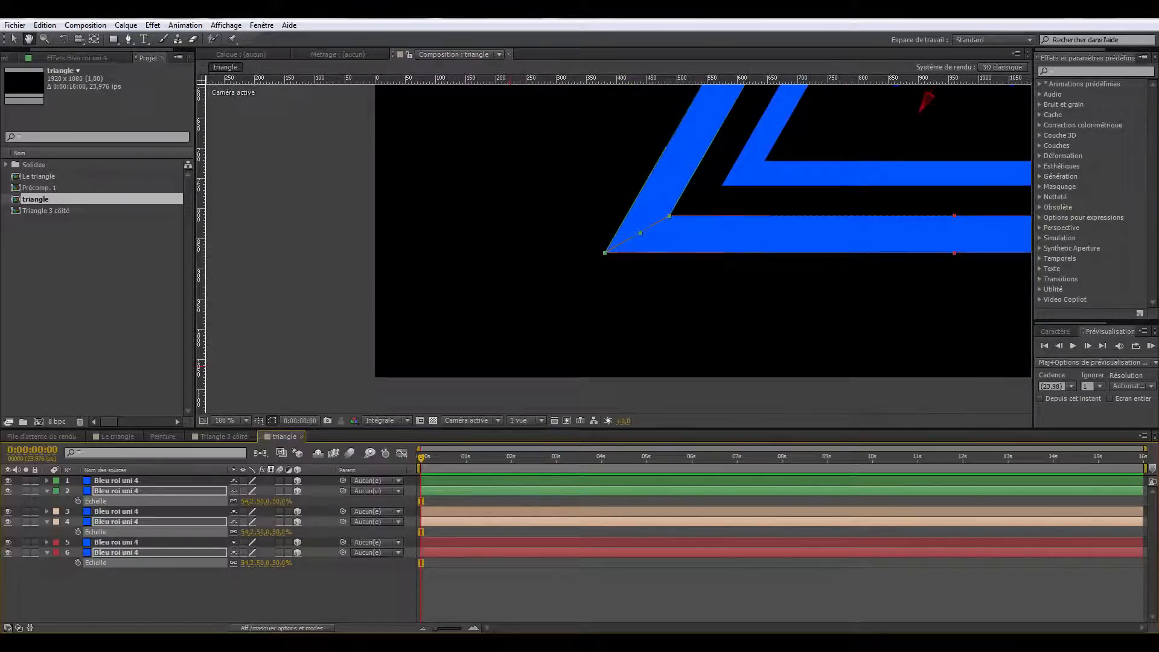
drag(508, 270, 500, 300)
click(367, 286)
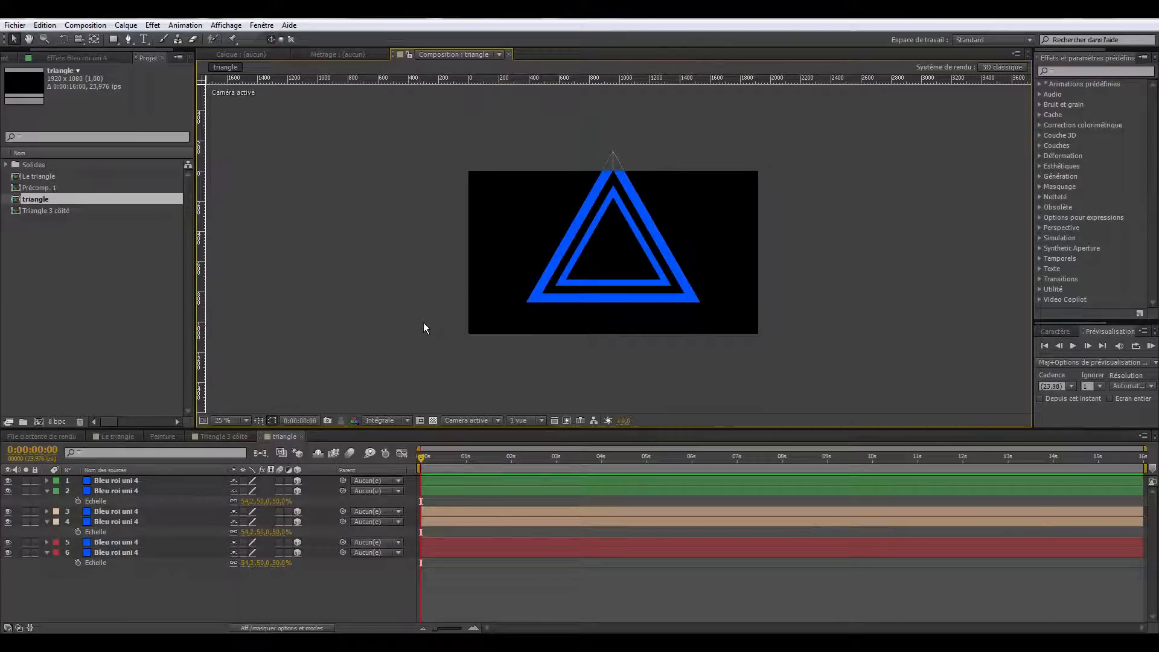
scroll(521, 322, up, 2)
key(space)
mouse_move(565, 295)
mouse_down()
mouse_move(531, 315)
mouse_move(563, 297)
mouse_up()
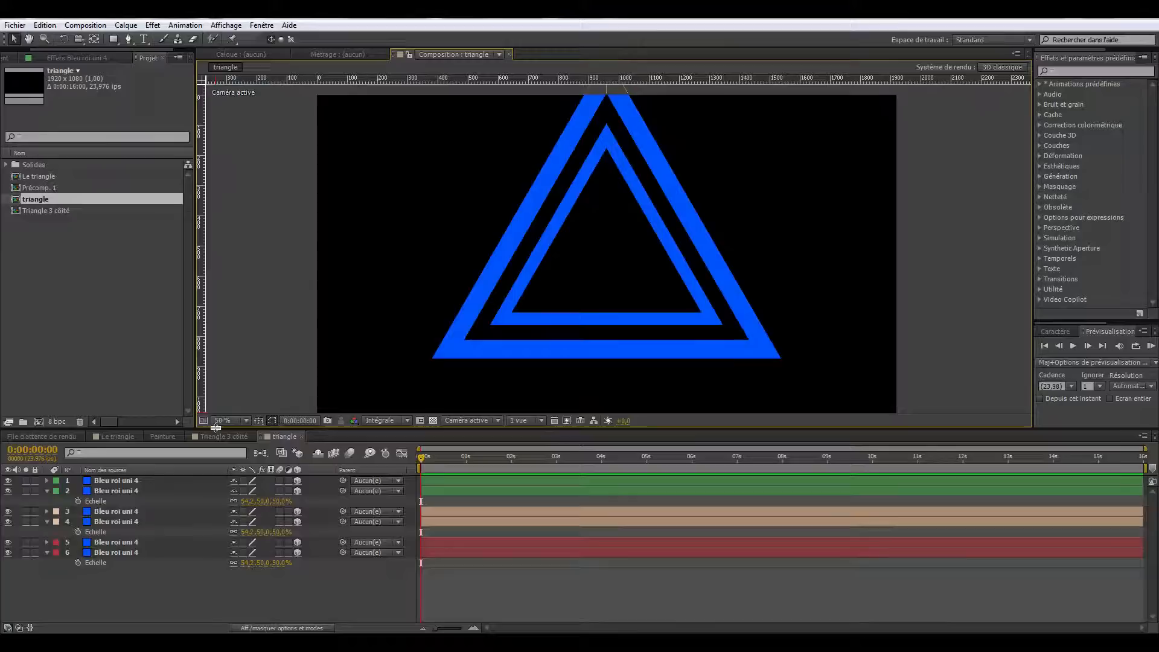
drag(156, 545, 143, 484)
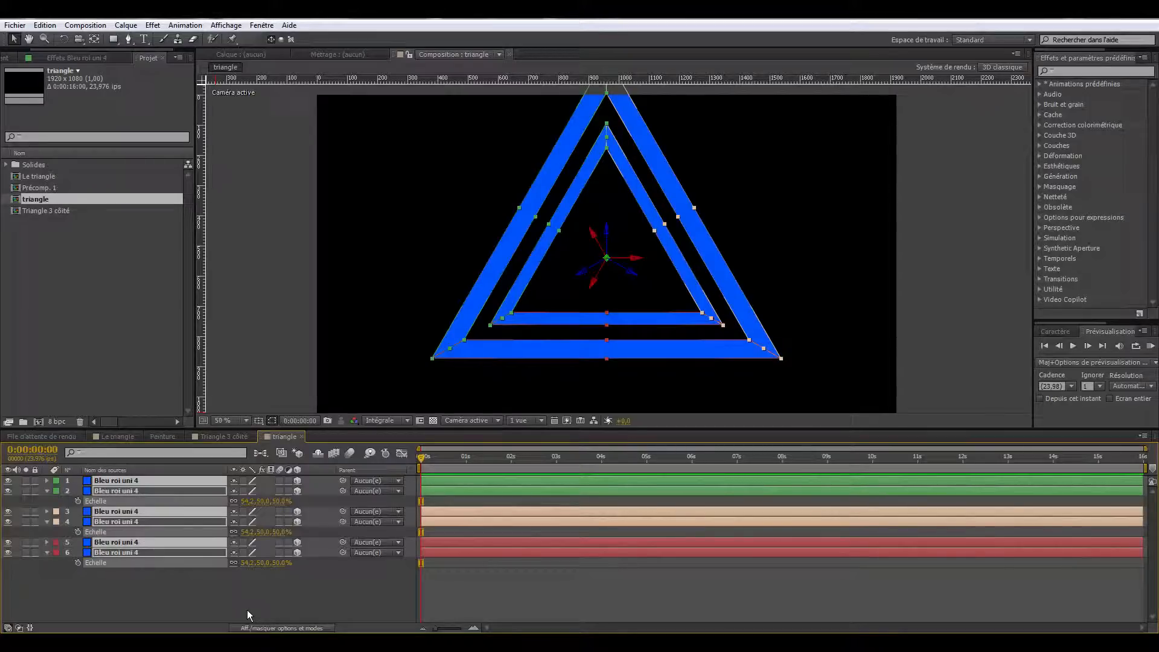
key(ctrl+shift+c)
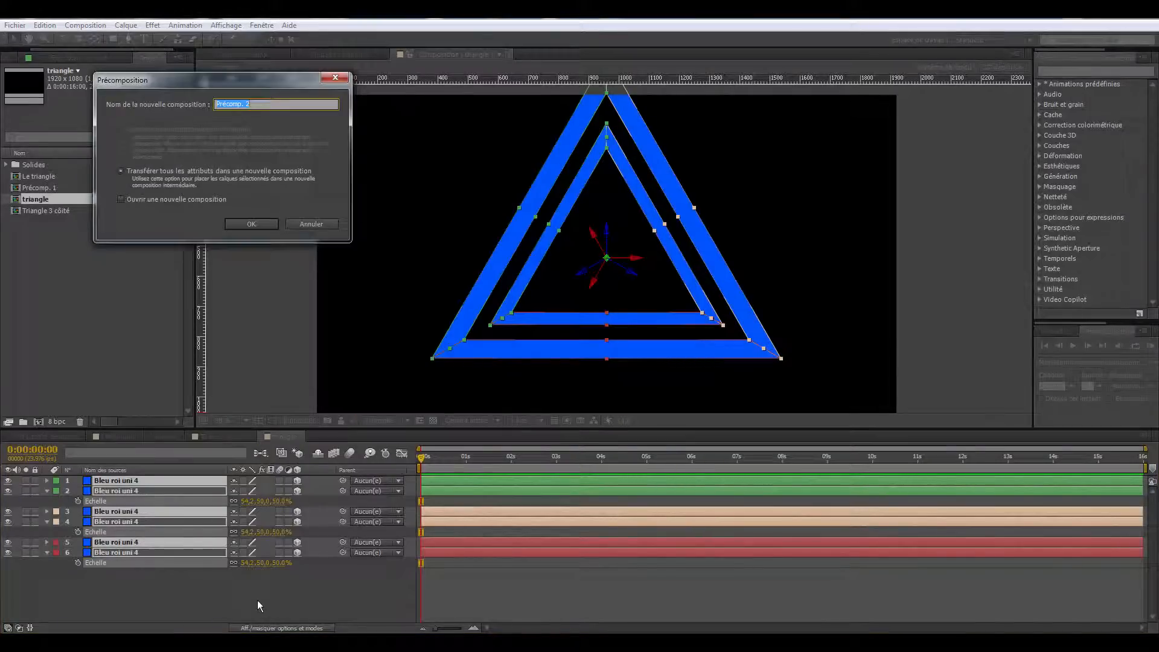
drag(165, 81, 250, 168)
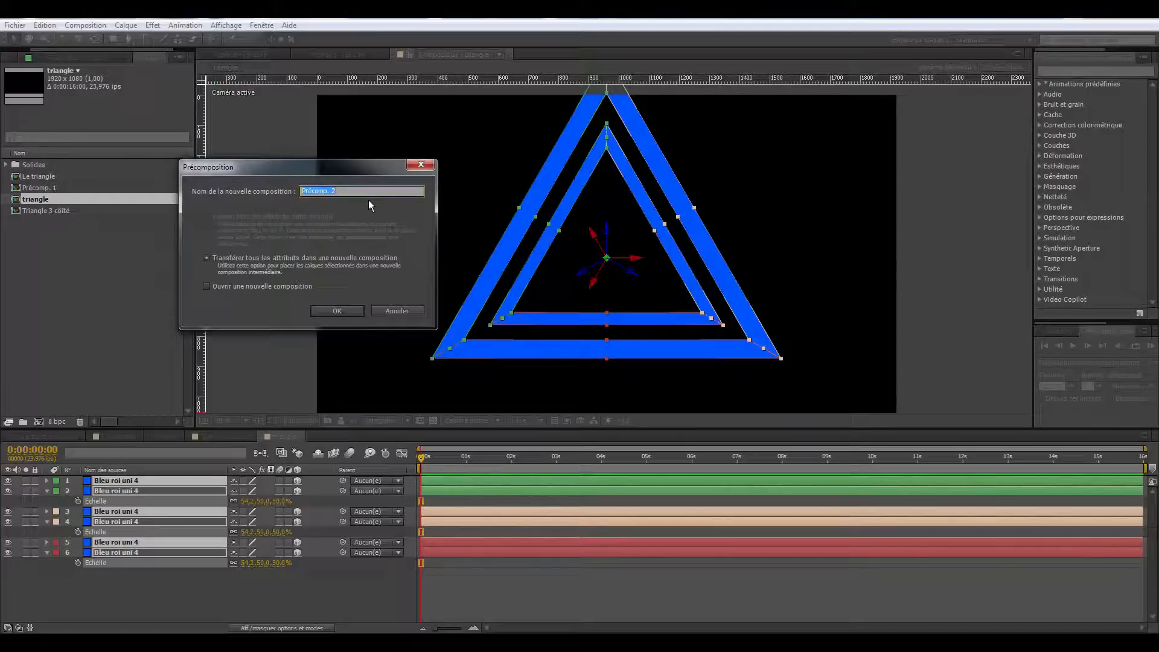
text(t)
key(BackSpace)
key(BackSpace)
key(BackSpace)
key(BackSpace)
key(BackSpace)
key(BackSpace)
key(BackSpace)
key(BackSpace)
key(Return)
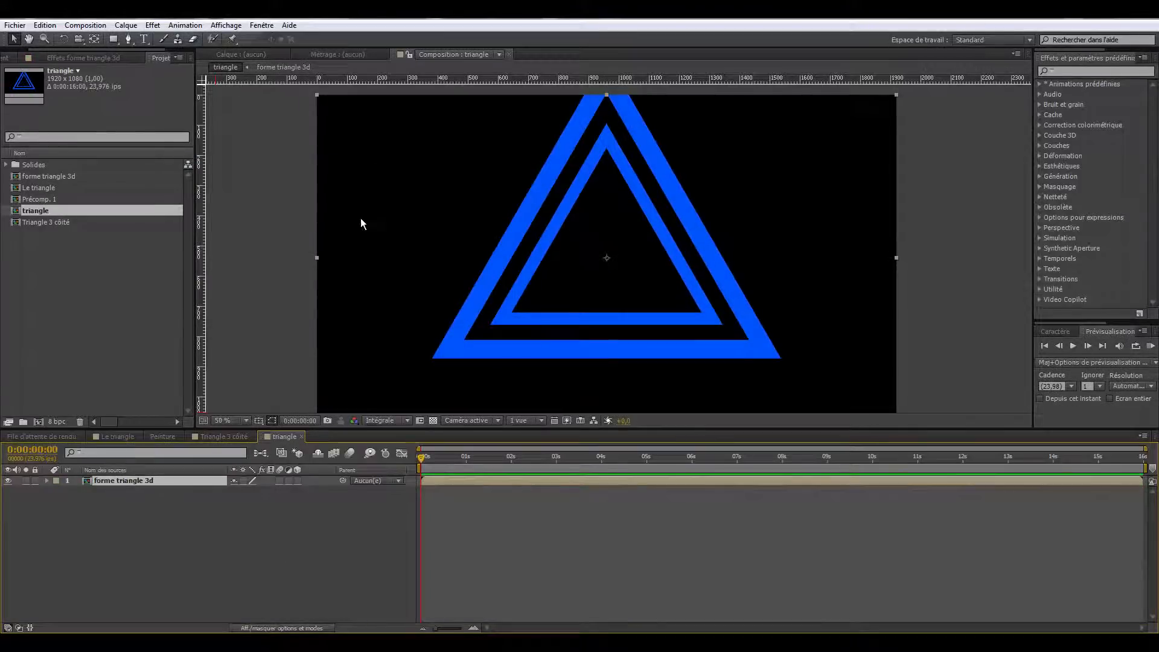
Step: Make the forme triangle 3d layer a 3D layer and collapse its transformations
click(298, 481)
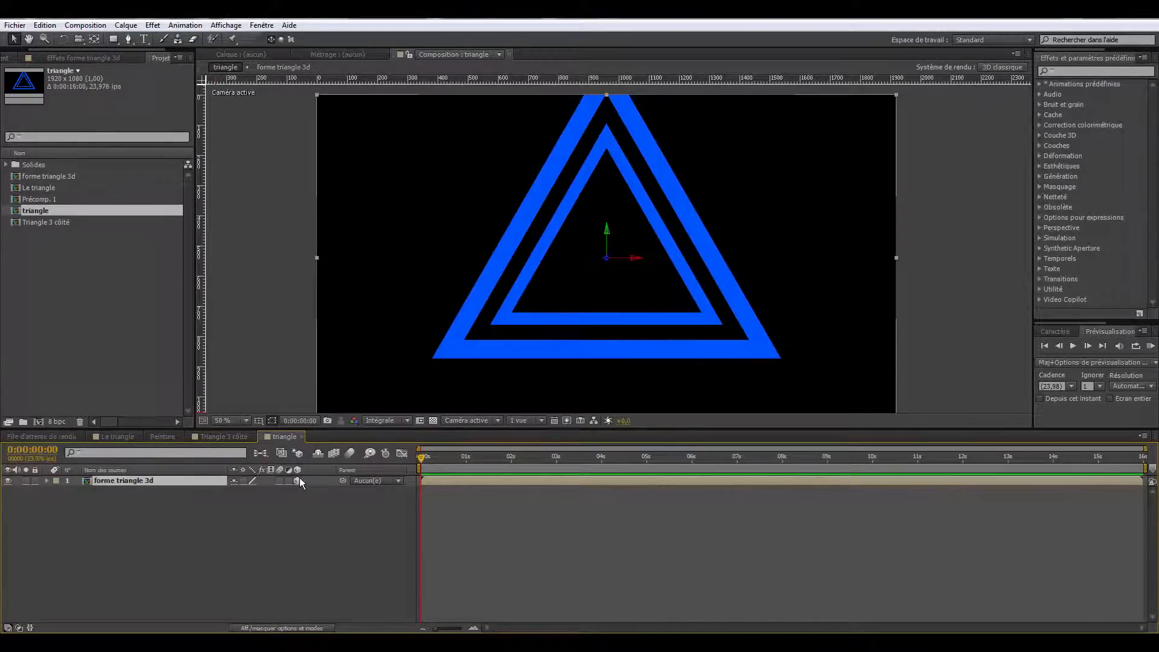
click(244, 481)
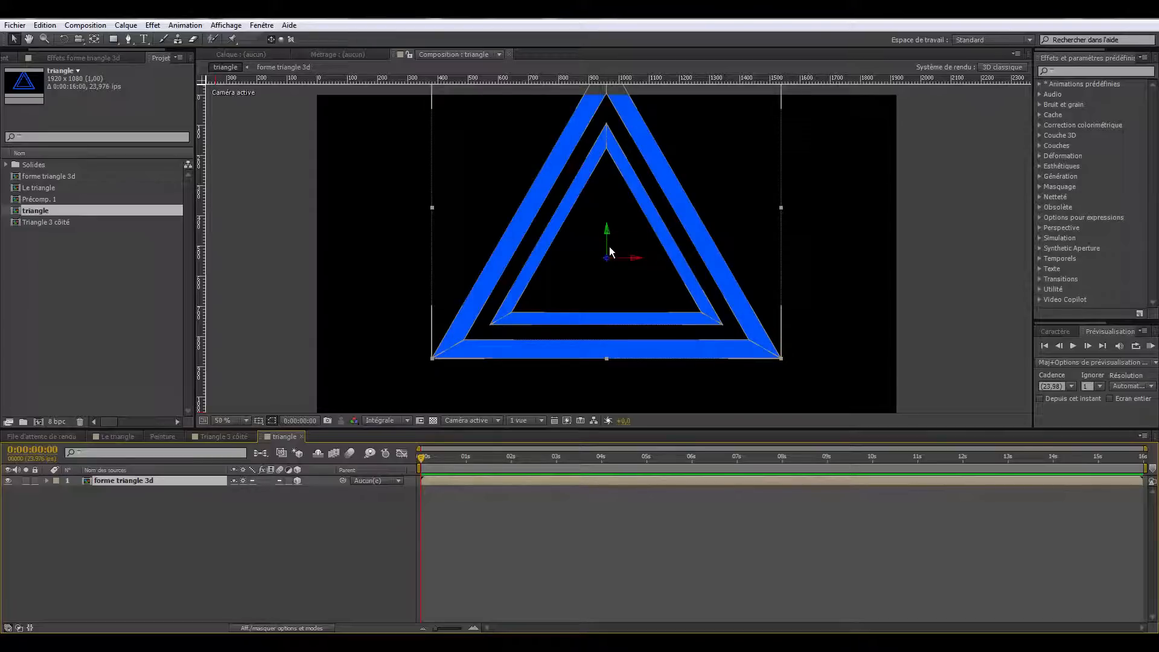
Step: Rotate the forme triangle 3d layer freely in 3D space with the Rotation tool to see its depth
click(78, 38)
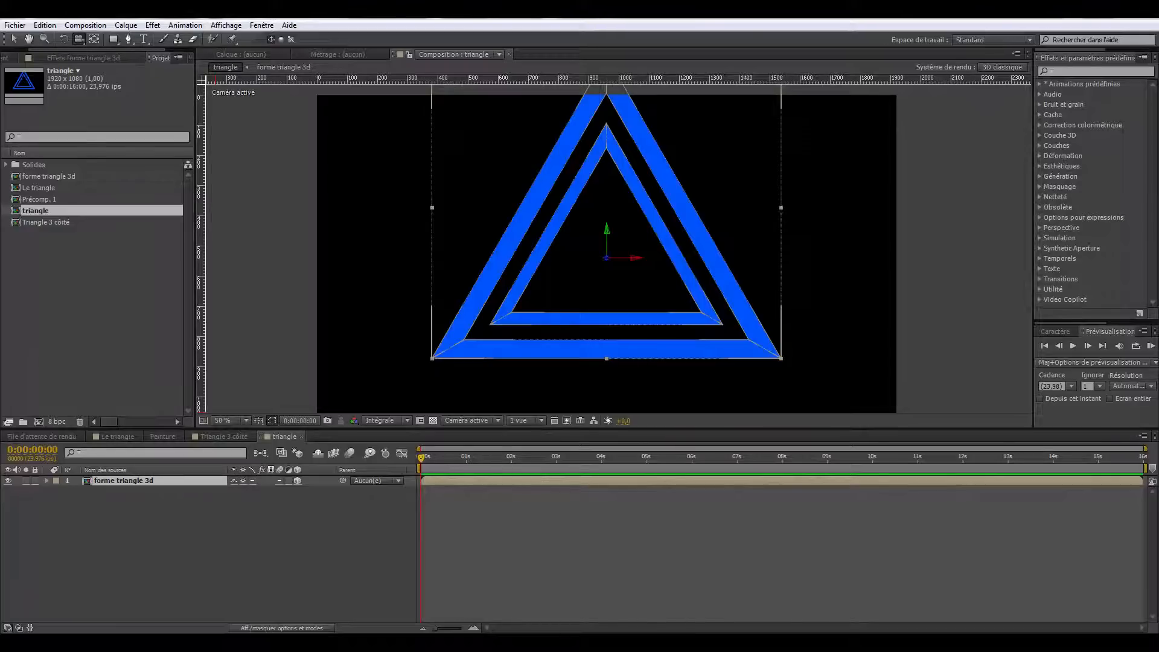
click(65, 38)
mouse_move(606, 241)
mouse_down()
mouse_move(564, 251)
mouse_move(528, 227)
mouse_move(519, 199)
mouse_move(595, 209)
mouse_move(610, 190)
mouse_move(591, 139)
mouse_move(604, 181)
mouse_move(544, 230)
mouse_move(568, 209)
mouse_move(610, 227)
mouse_move(575, 252)
mouse_move(603, 241)
mouse_move(613, 251)
mouse_move(573, 227)
mouse_move(622, 241)
mouse_move(651, 218)
mouse_move(634, 227)
mouse_move(619, 210)
mouse_move(601, 243)
mouse_up()
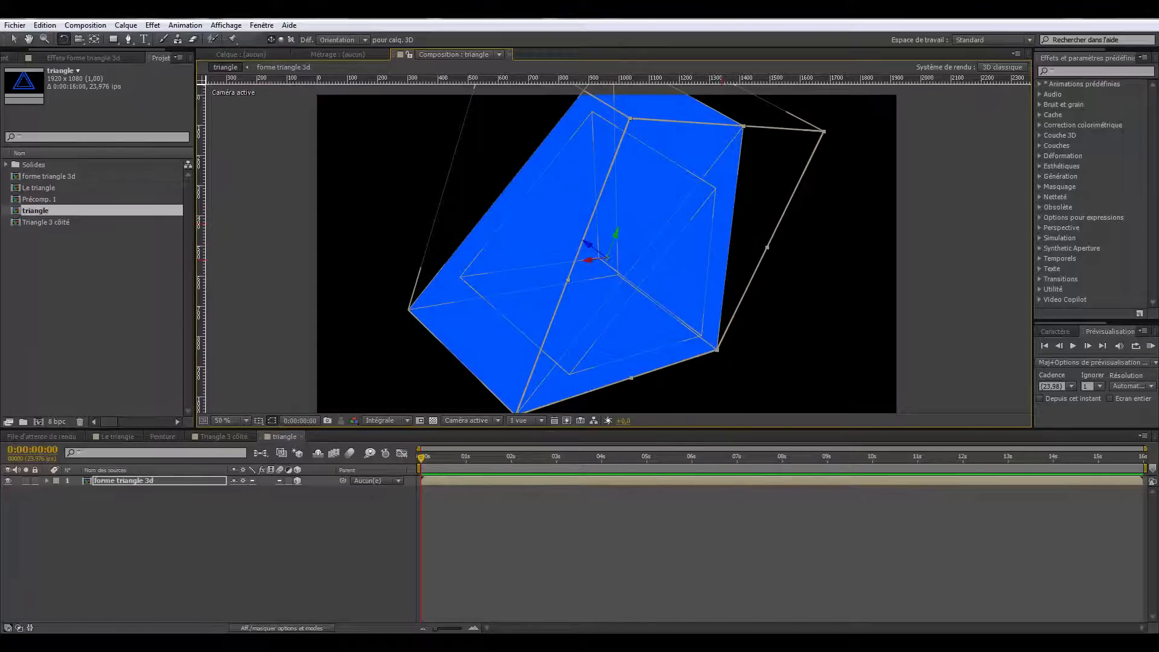
Step: Deselect the forme triangle 3d layer and open its precomposition
key(v)
click(331, 279)
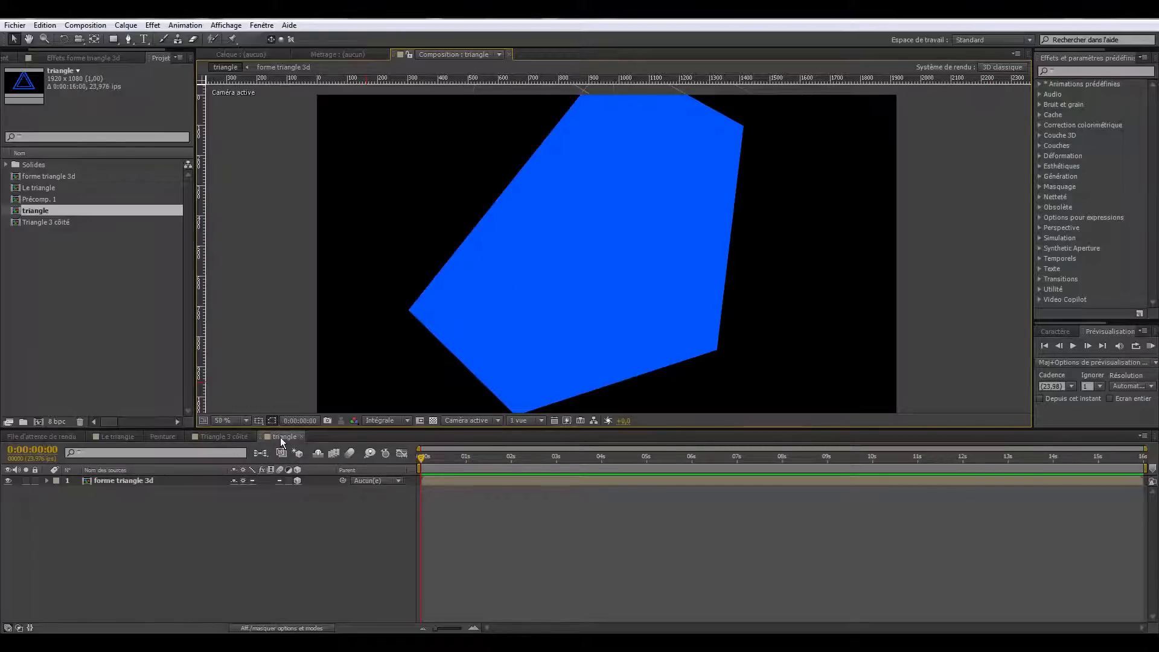
double_click(151, 480)
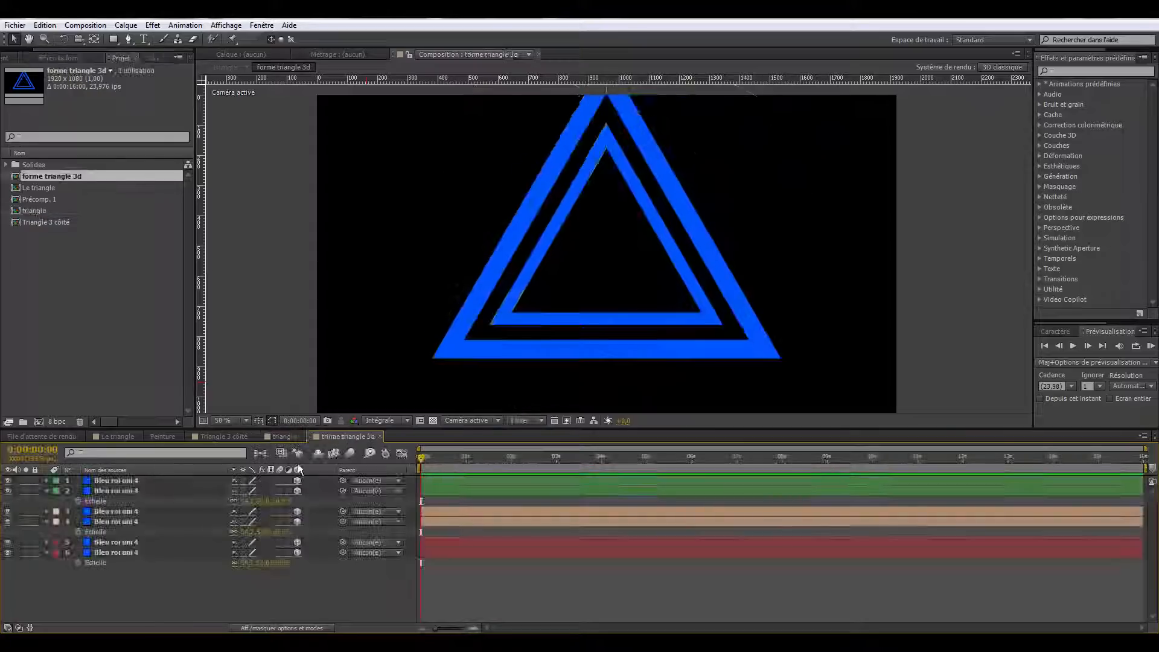
Step: Add a camera to the forme triangle 3d composition and orbit it to view the triangle's depth from an angle
key(c)
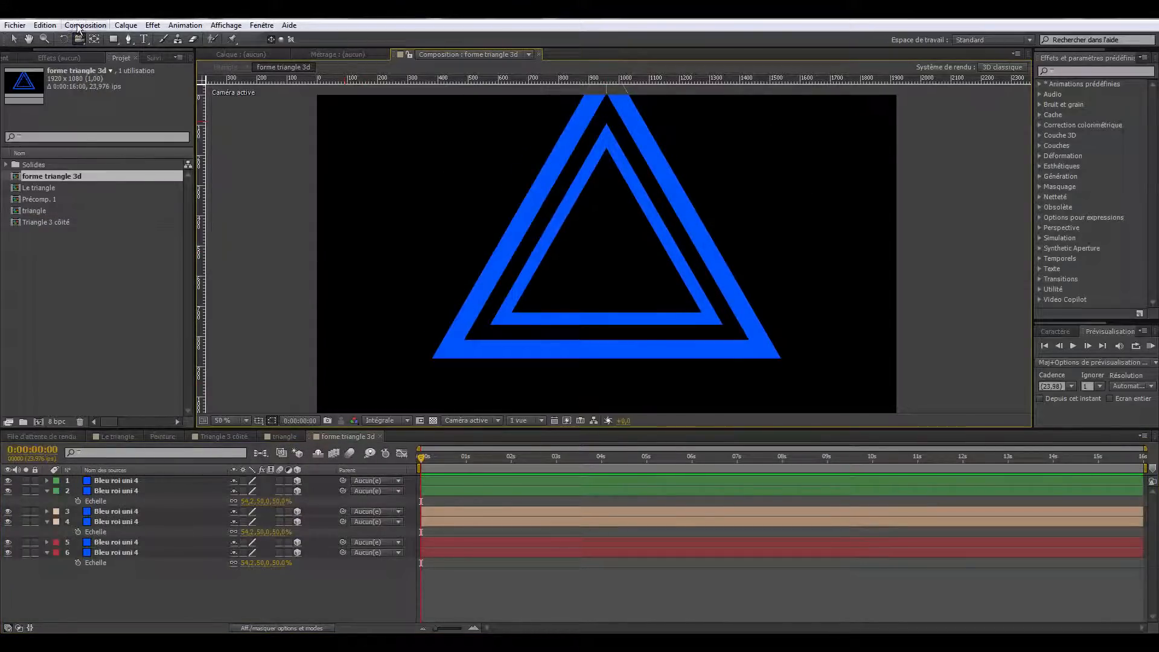
click(126, 26)
mouse_move(163, 40)
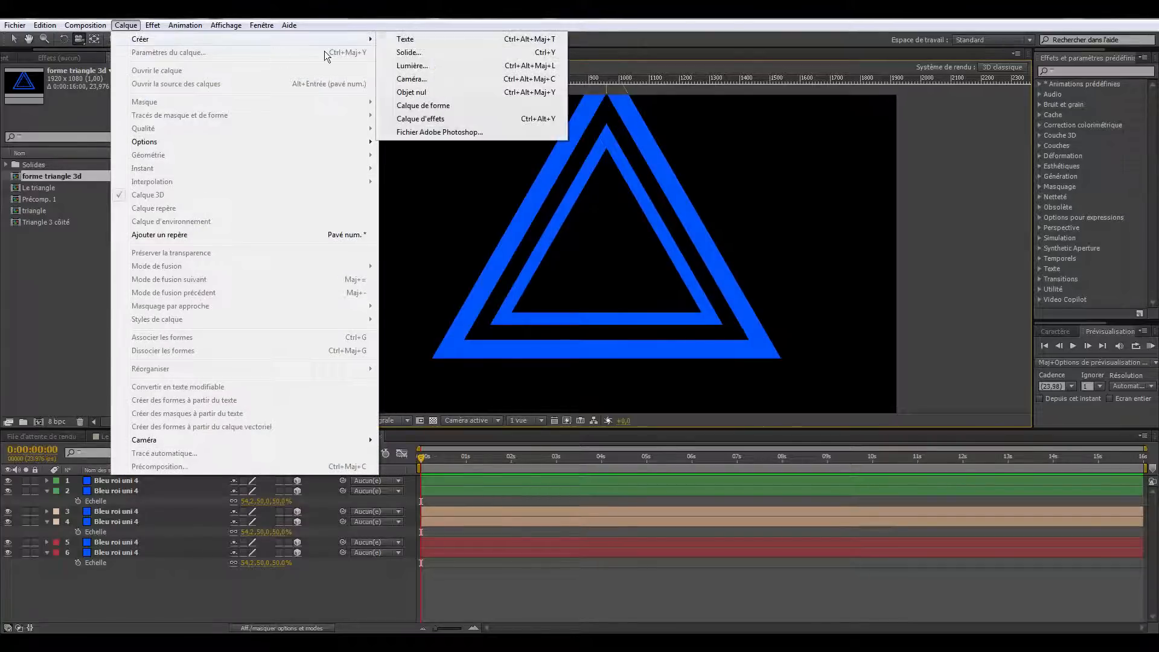
click(414, 79)
click(354, 295)
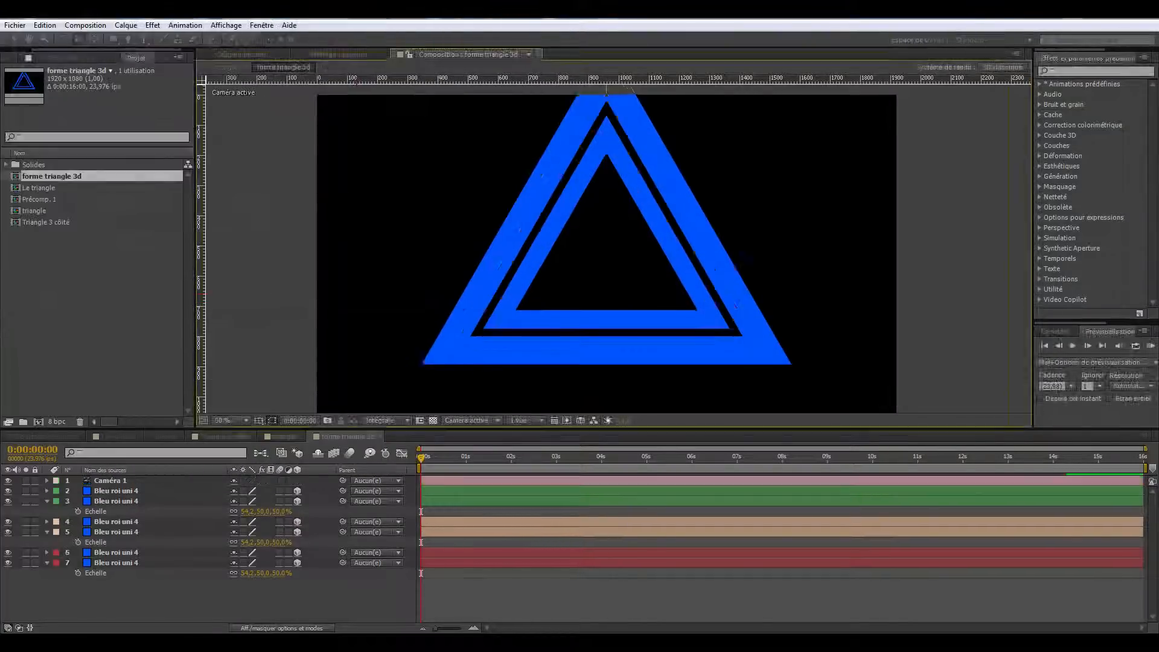
drag(622, 275, 480, 282)
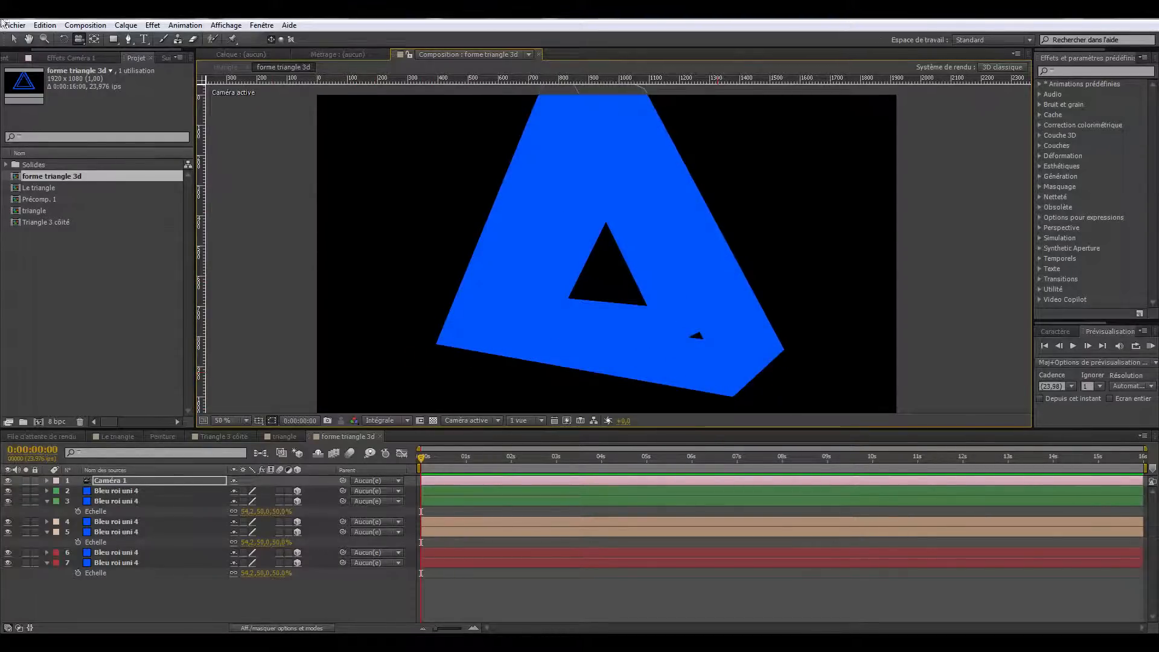
click(13, 38)
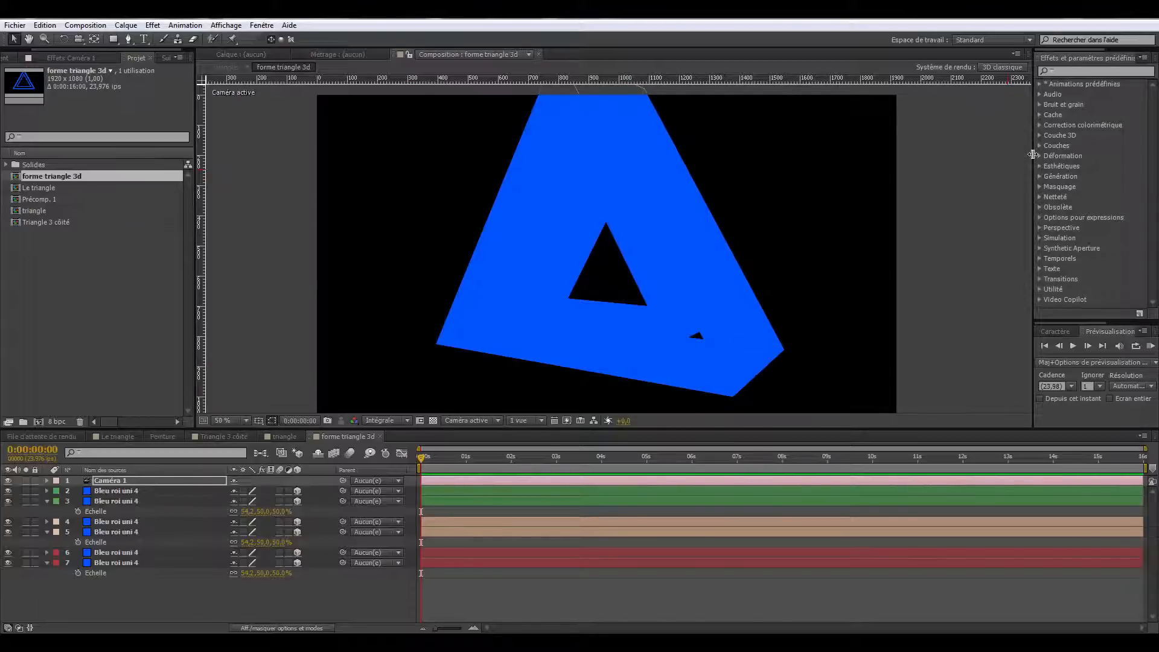
Step: Search the effects for "teint" and apply Teinte/Saturation to the inner bar on layer 2
drag(928, 159, 852, 158)
click(924, 68)
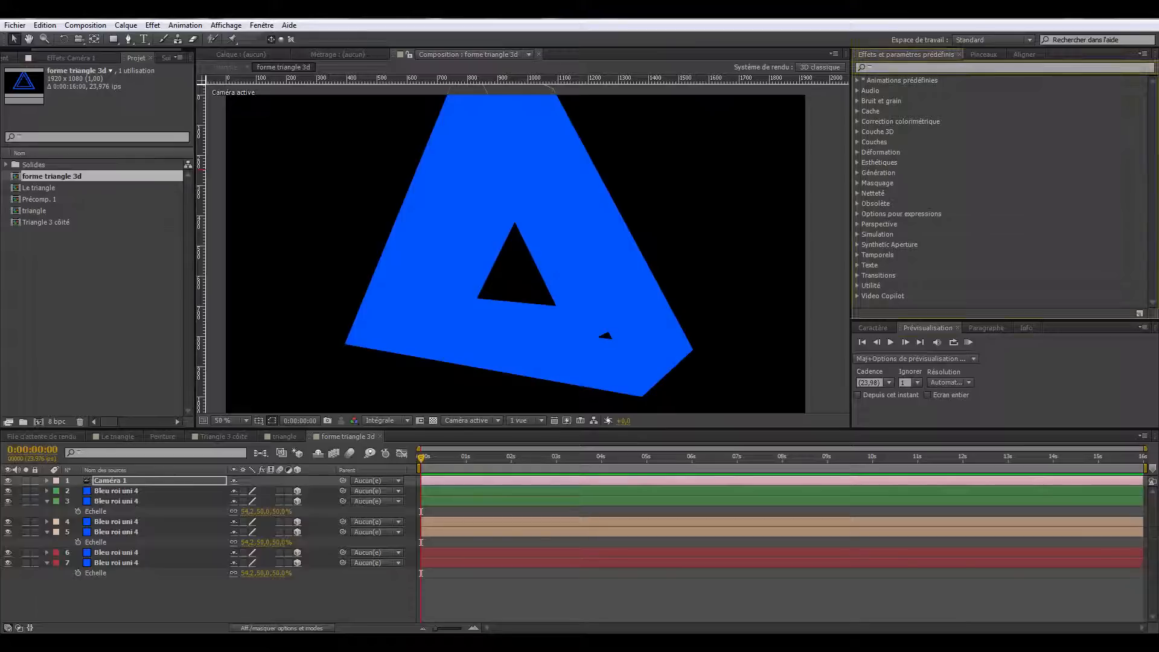
text(teint)
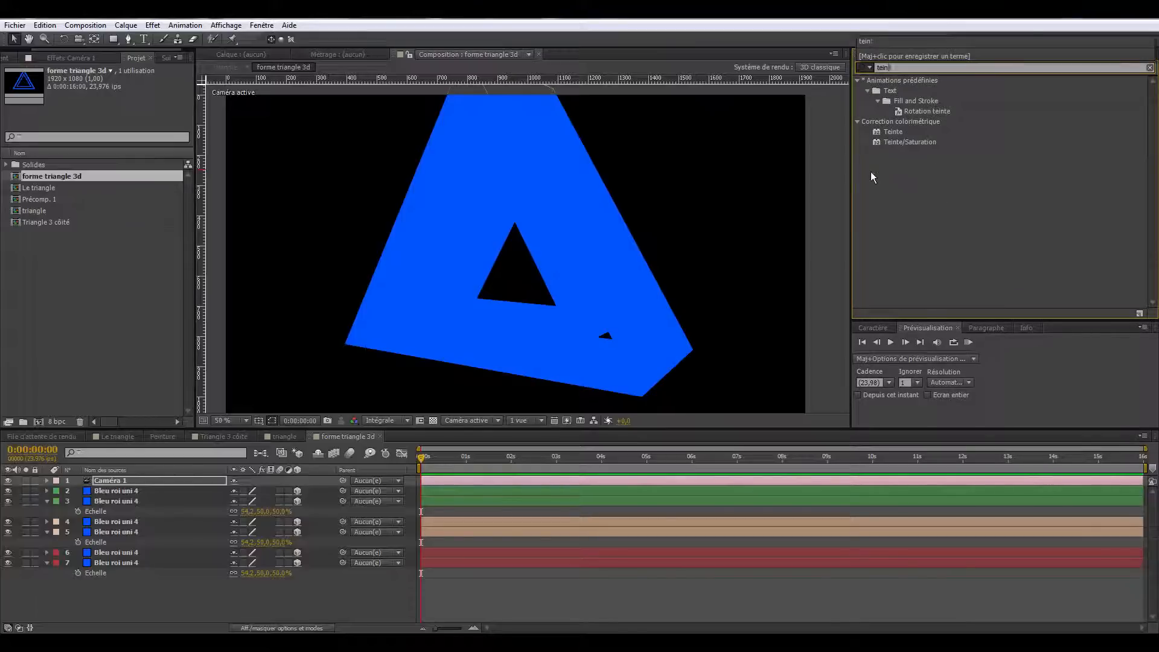
click(134, 492)
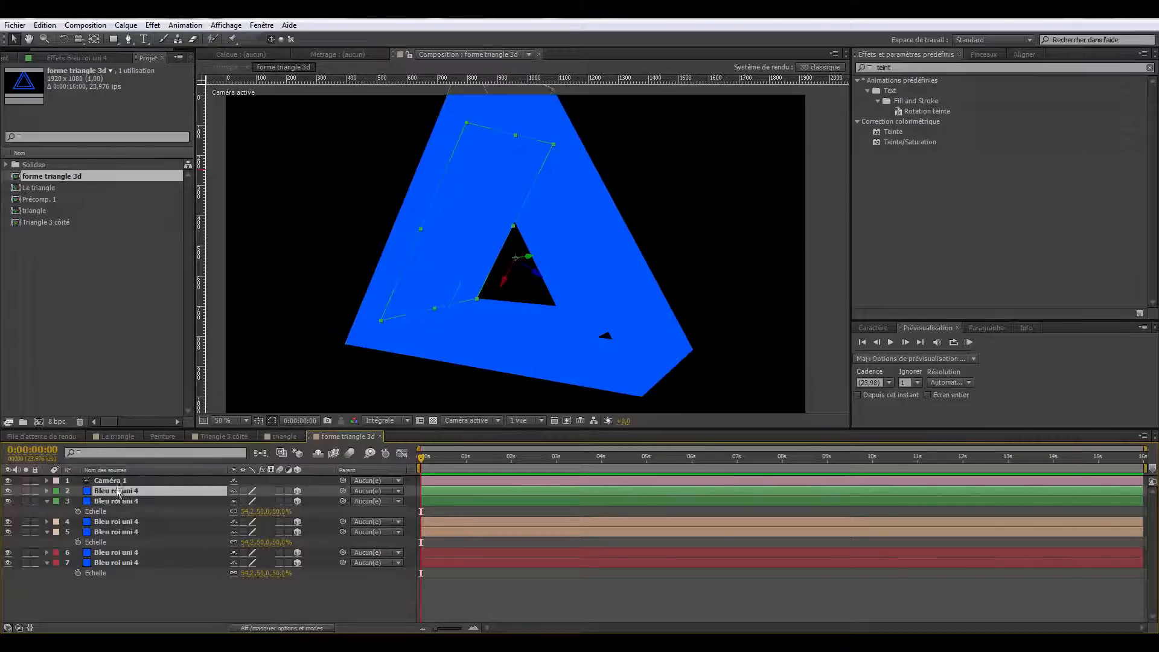
drag(909, 143, 136, 492)
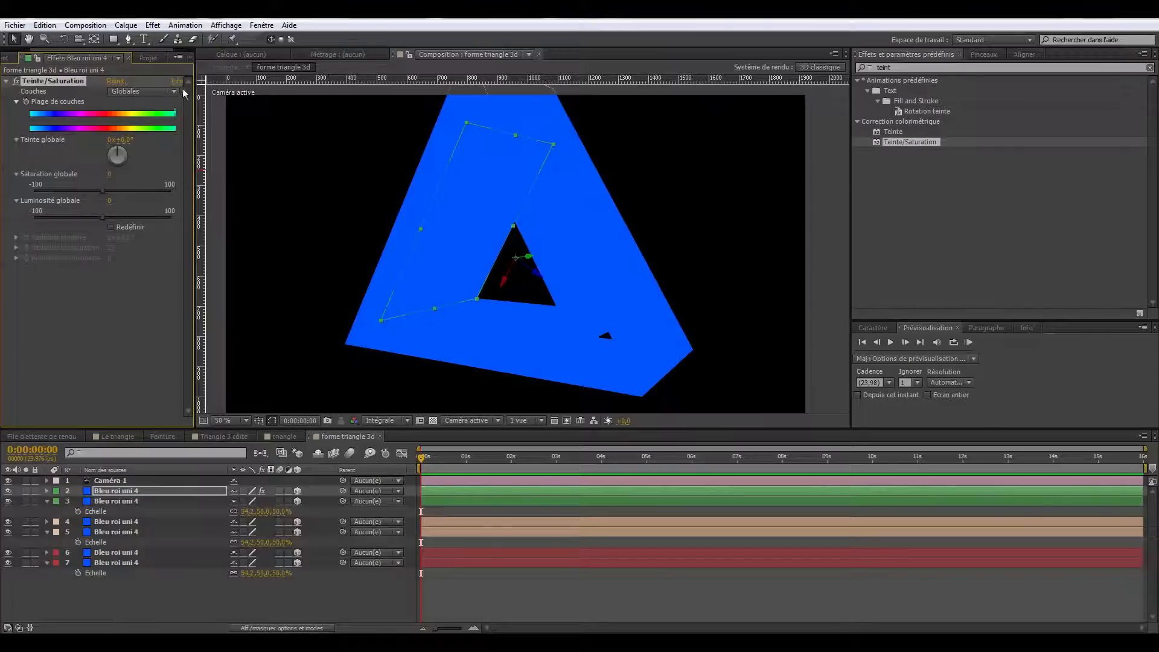
Step: Shift the global hue of the layer 2 inner bar slightly in the positive direction to a deeper blue
drag(195, 106, 248, 106)
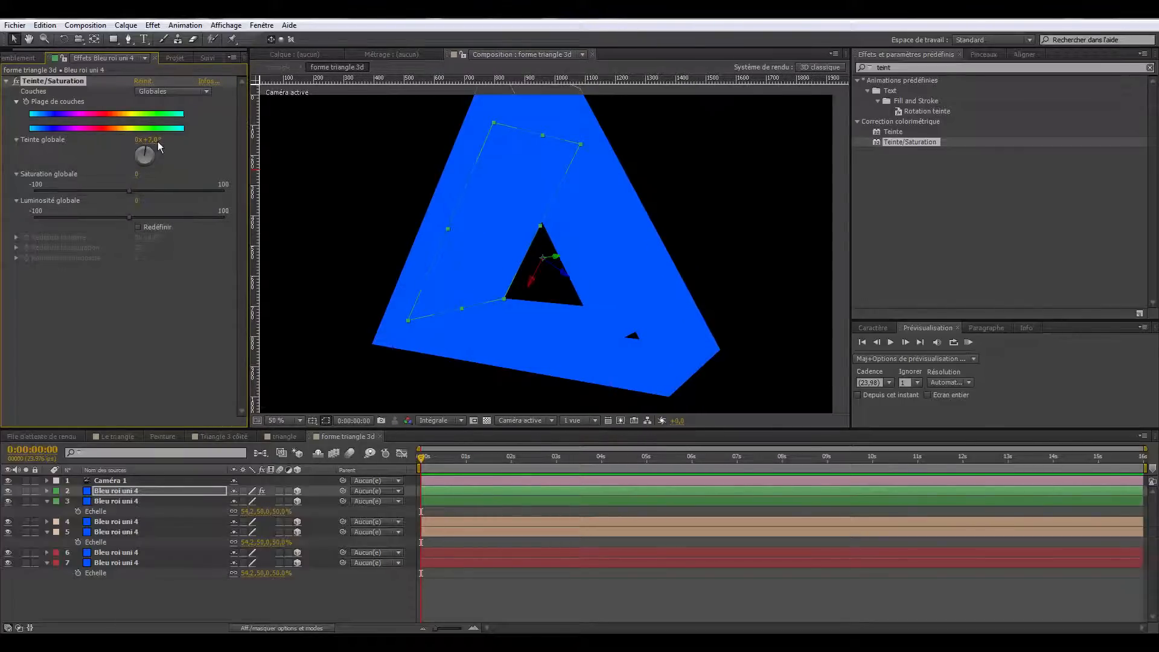
click(146, 147)
drag(147, 140, 151, 139)
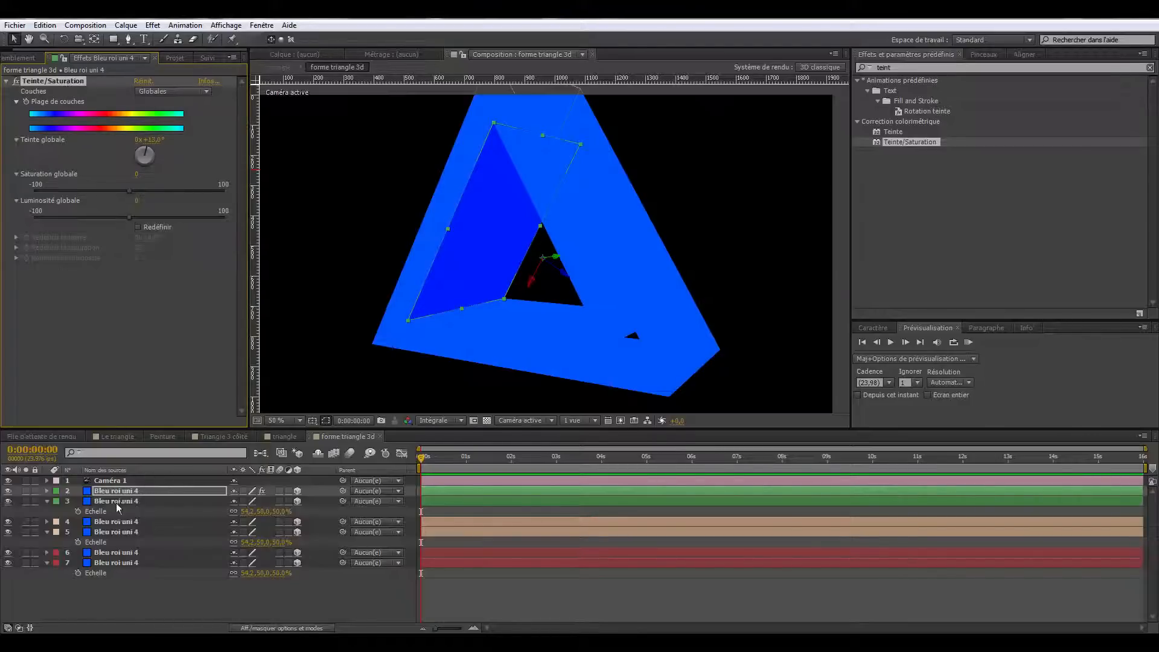
Step: Copy the Teinte/Saturation effect from layer 2 onto the other two inner bars, layers 4 and 6
click(121, 522)
ctrl+click(119, 553)
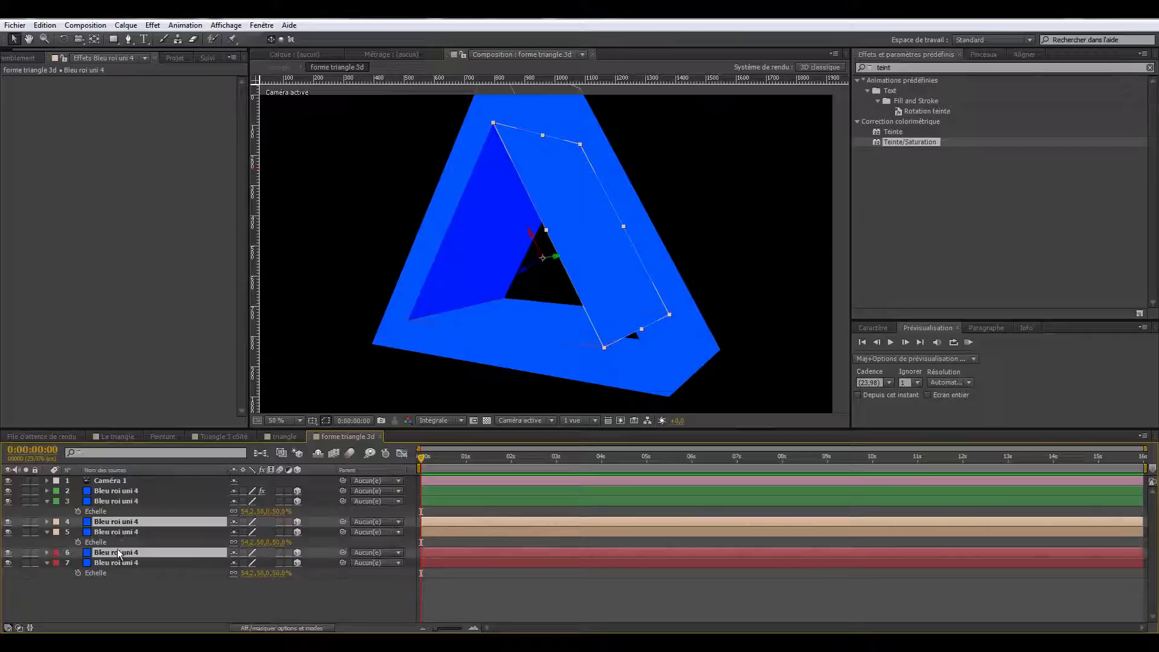
key(ctrl+v)
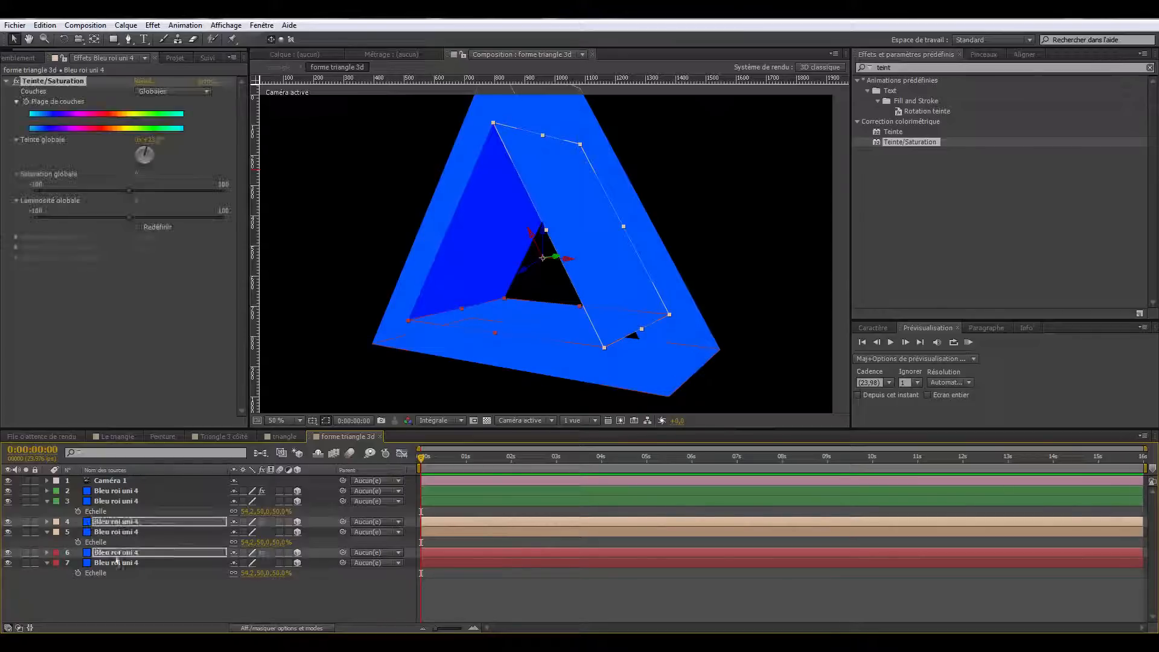
Step: Apply the Teinte effect to the layer 4 inner bar and set its factor to 20%
click(81, 39)
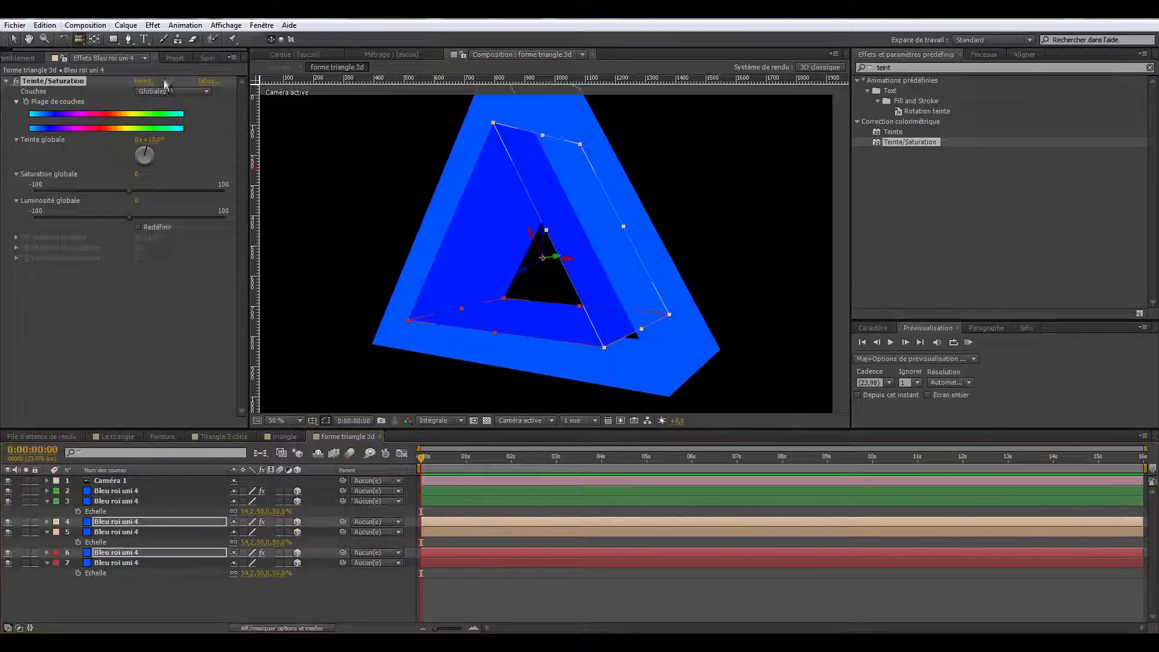
drag(444, 279, 476, 320)
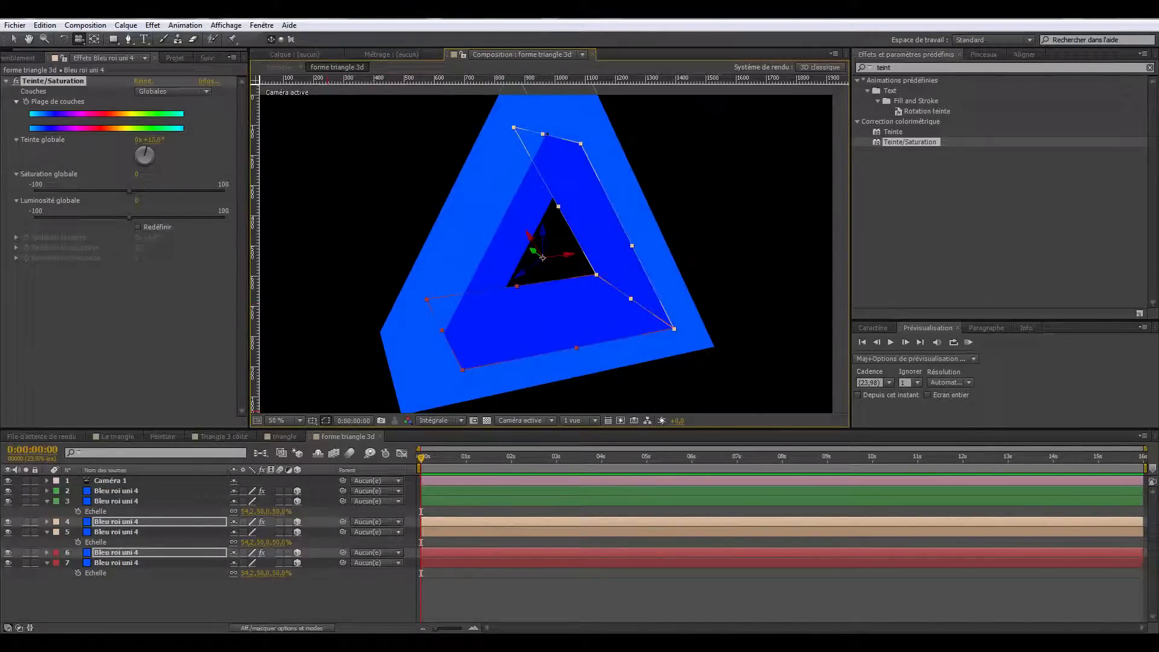
drag(327, 314, 446, 316)
drag(394, 345, 357, 356)
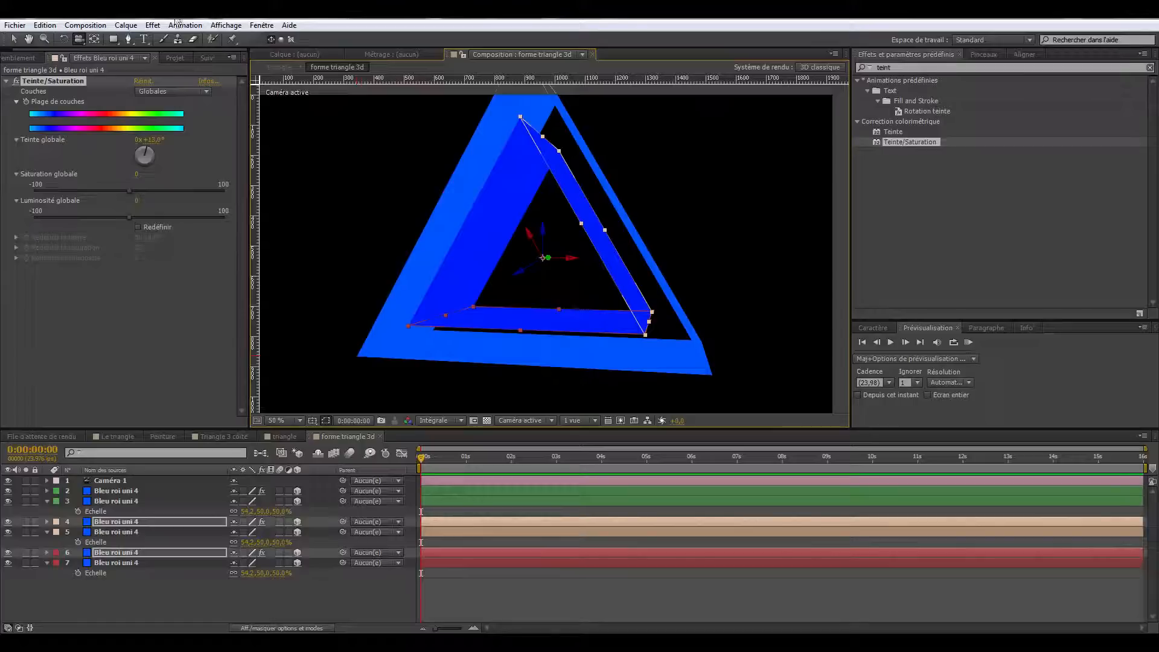
drag(483, 184, 431, 197)
drag(522, 206, 436, 220)
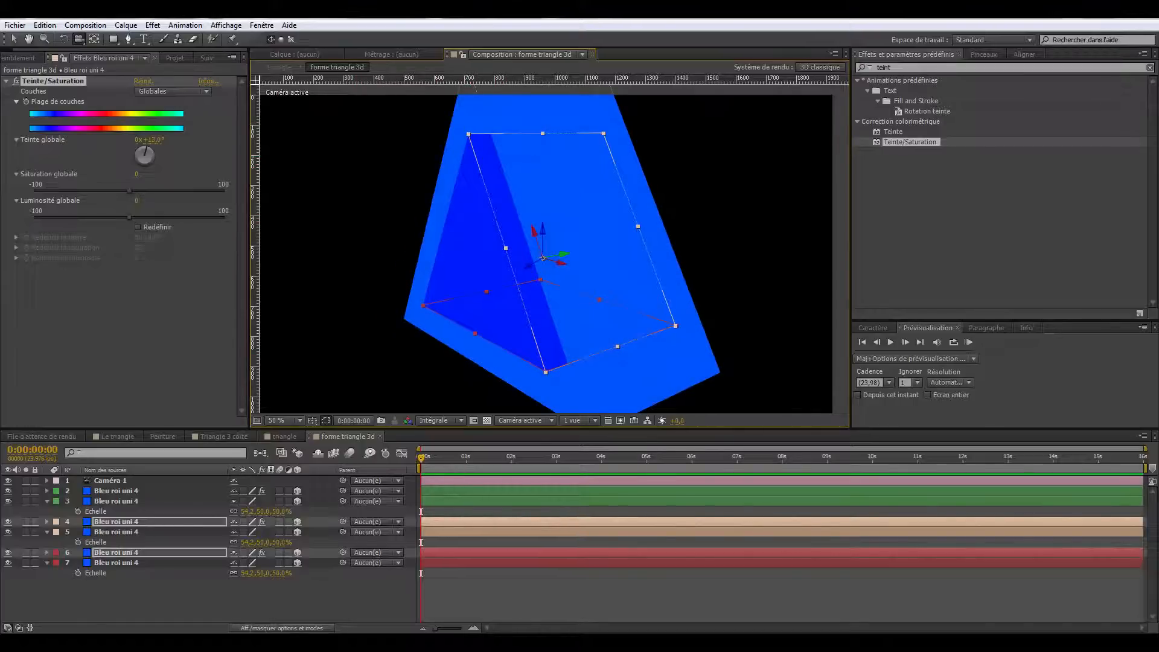
click(13, 39)
drag(893, 131, 127, 522)
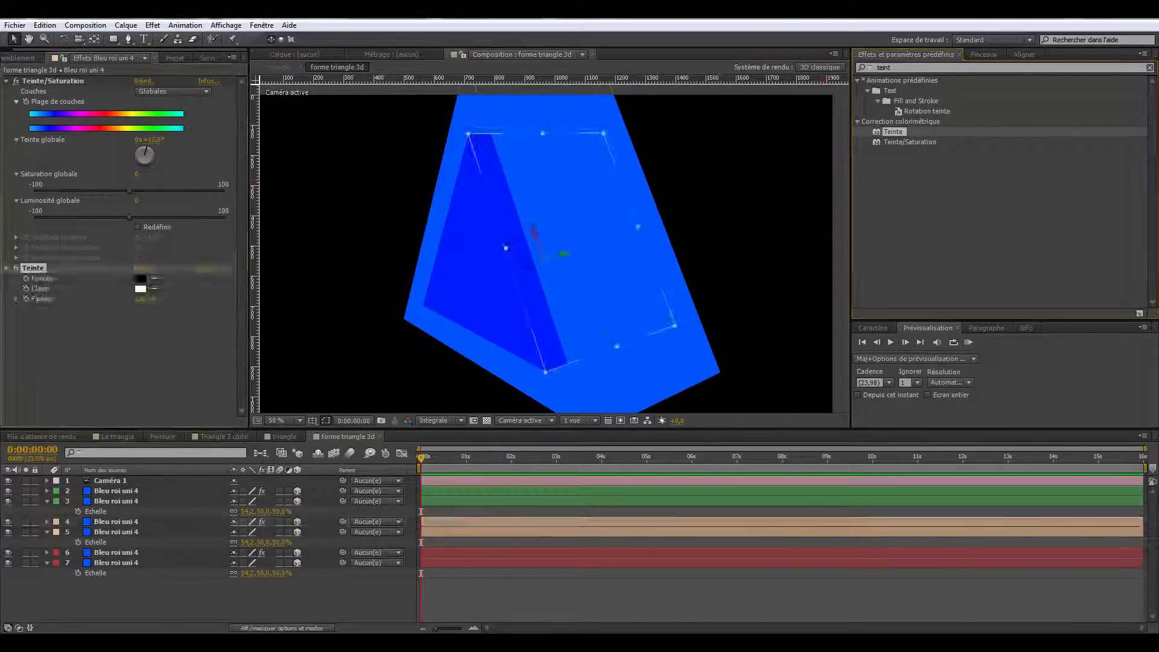
click(145, 299)
text(15)
click(153, 369)
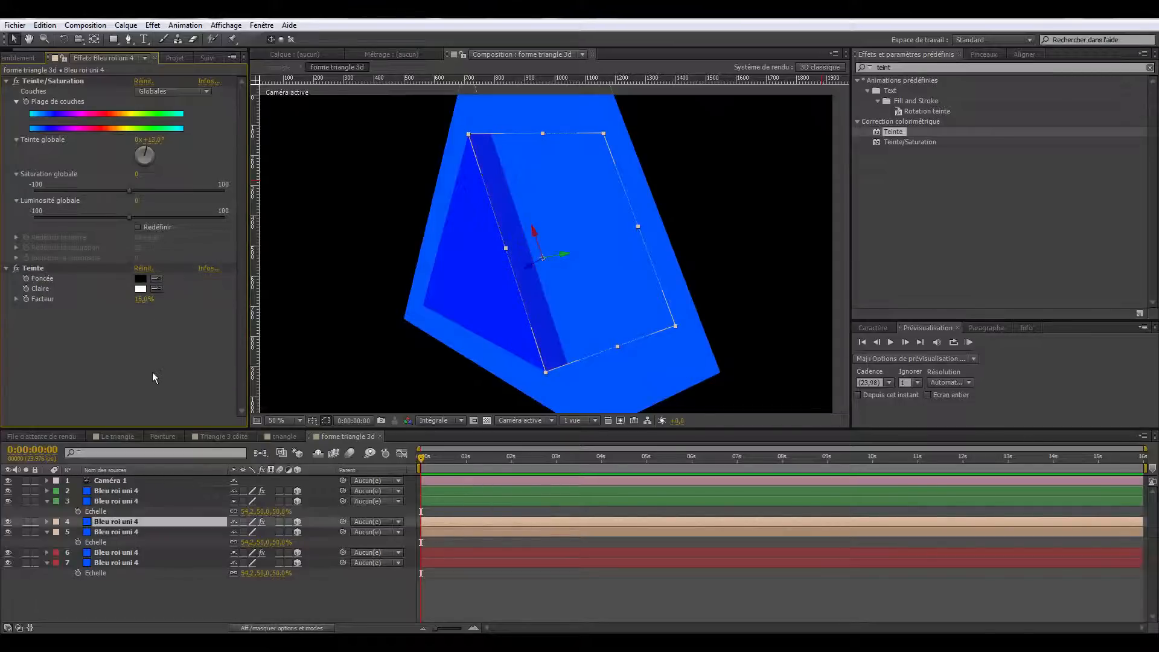
drag(145, 299, 155, 344)
Step: Copy the Teinte effect onto the layer 6 inner bar and set its factor there to 25%
click(87, 268)
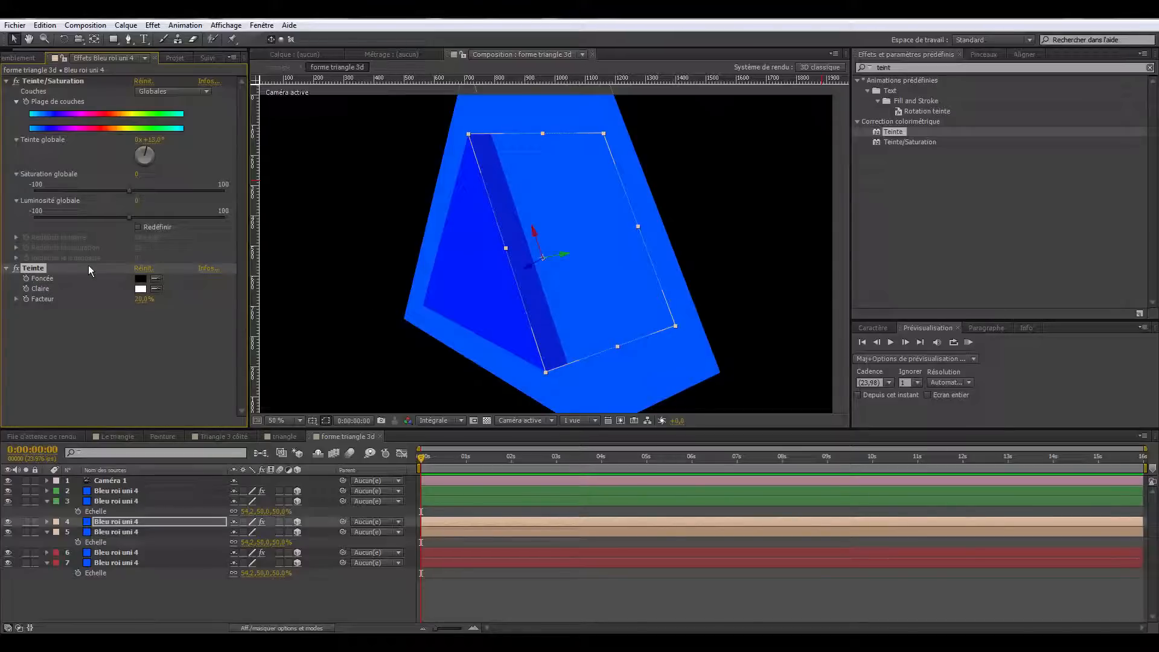
click(128, 553)
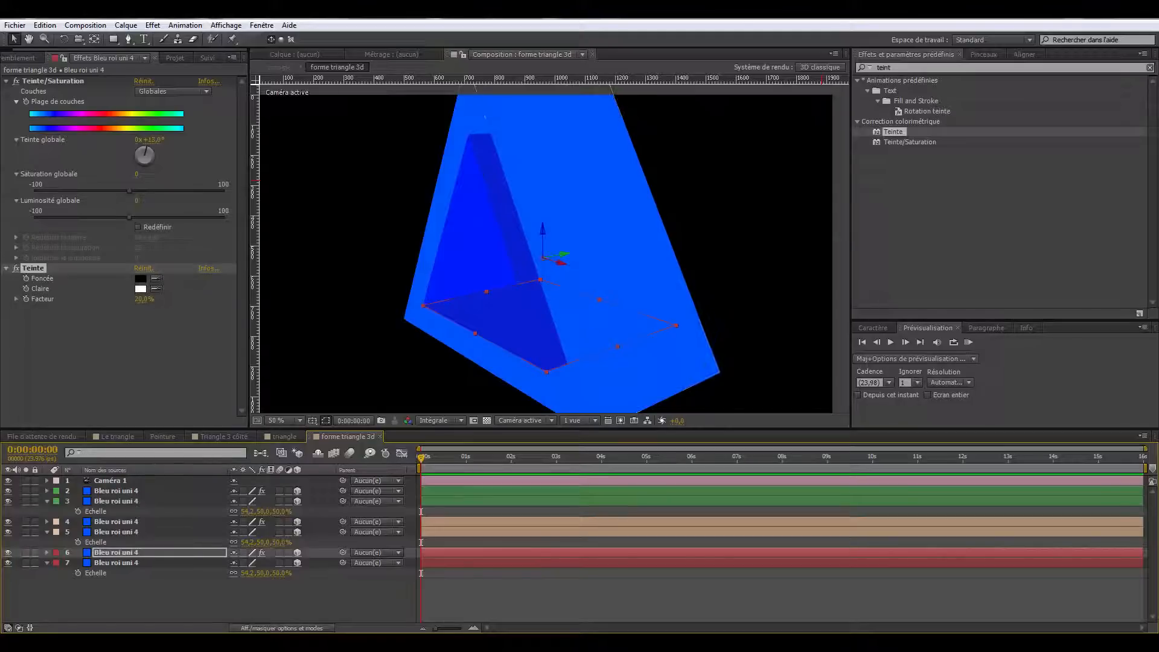
drag(148, 300, 140, 303)
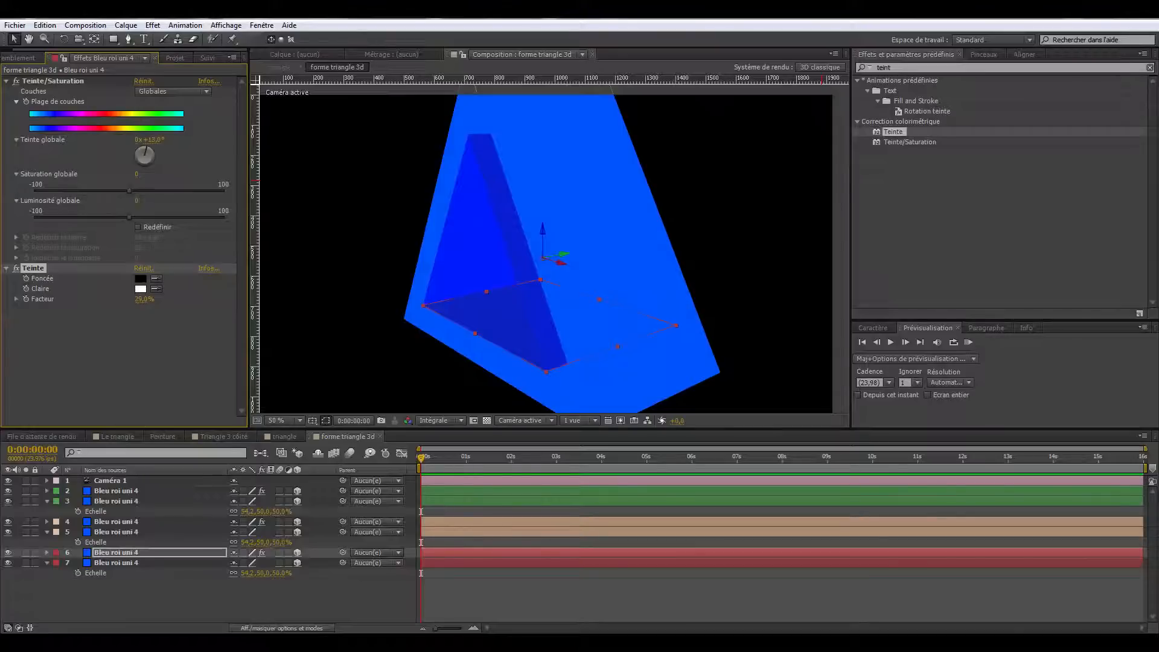
click(150, 329)
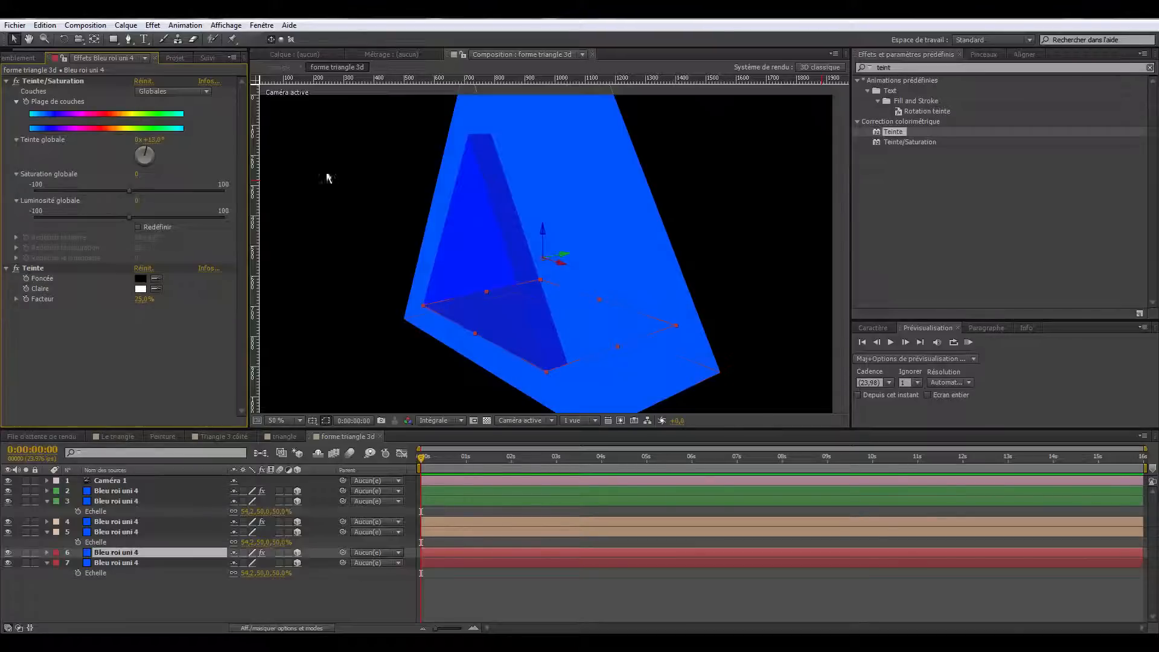
Step: Adjust the Teinte factor of the layer 6 bar to 30%, comparing the inner faces' shades from several camera angles
click(80, 39)
drag(374, 244, 431, 251)
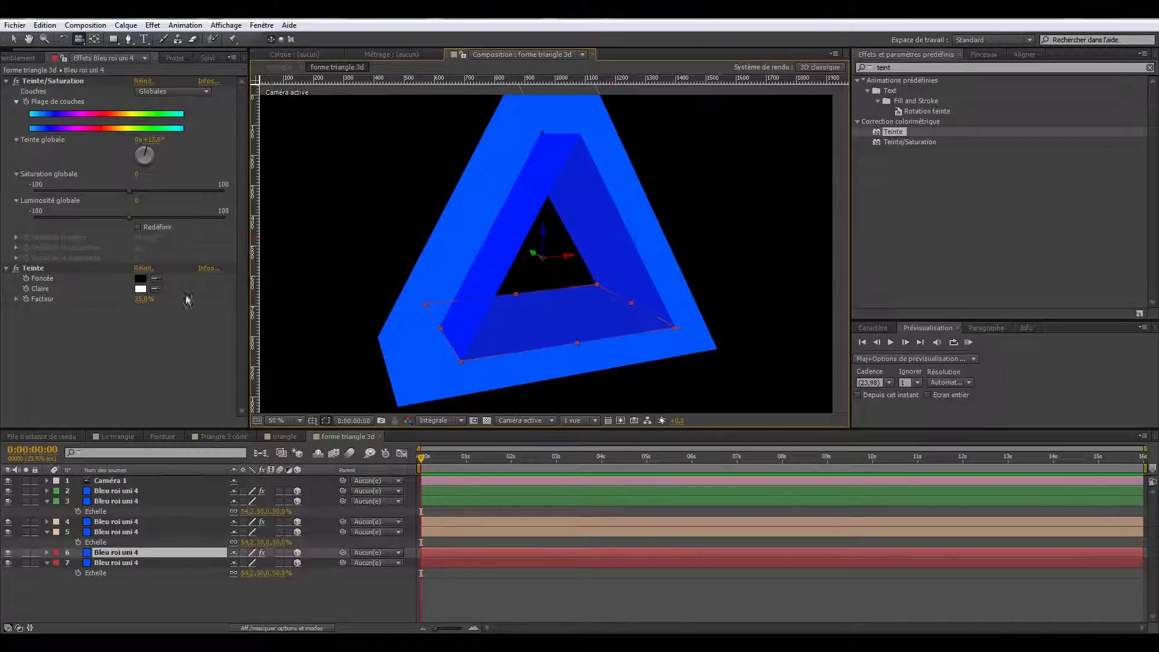
drag(145, 300, 145, 310)
drag(379, 248, 317, 208)
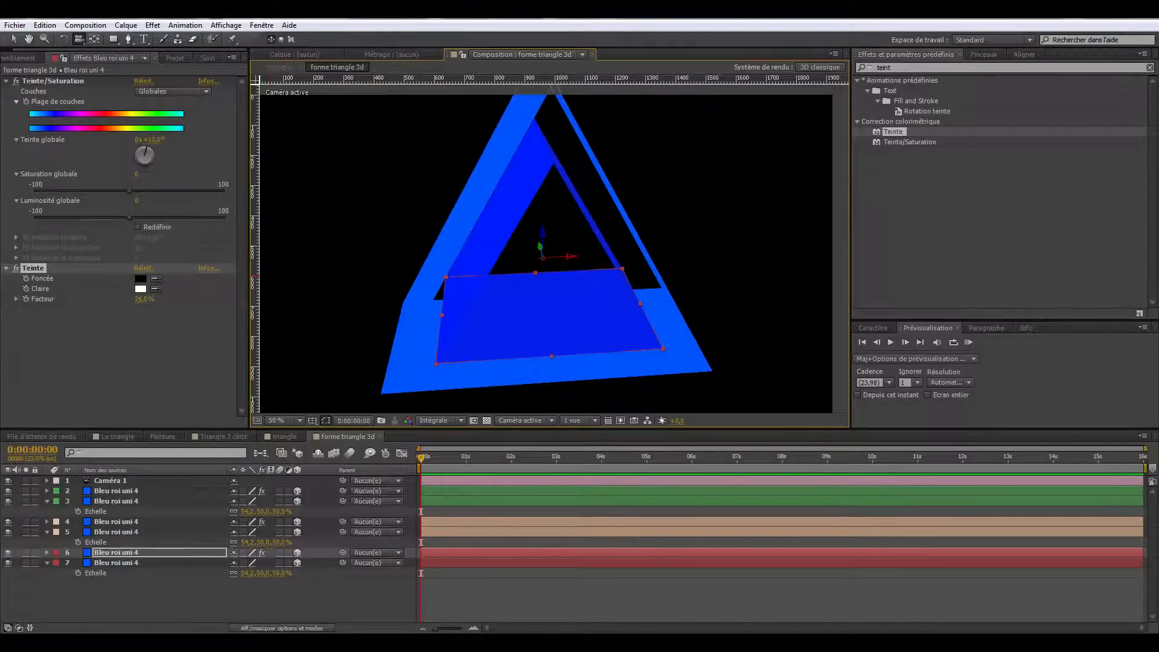
drag(155, 300, 153, 299)
drag(386, 276, 326, 268)
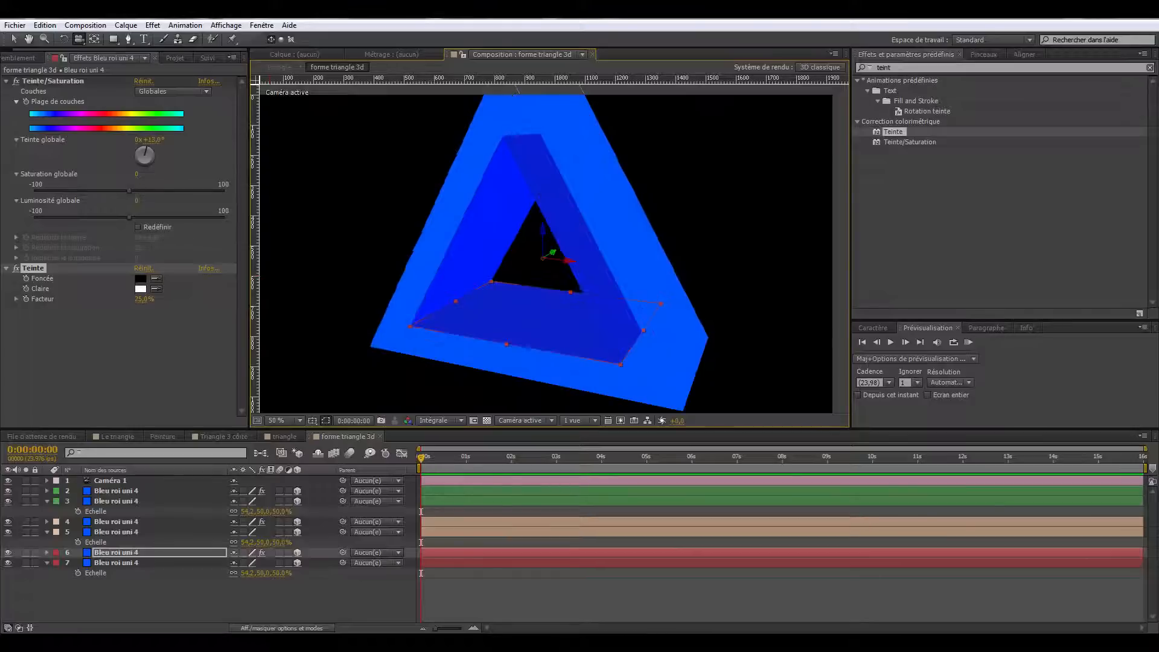
drag(142, 299, 150, 300)
drag(329, 272, 395, 281)
drag(263, 291, 353, 266)
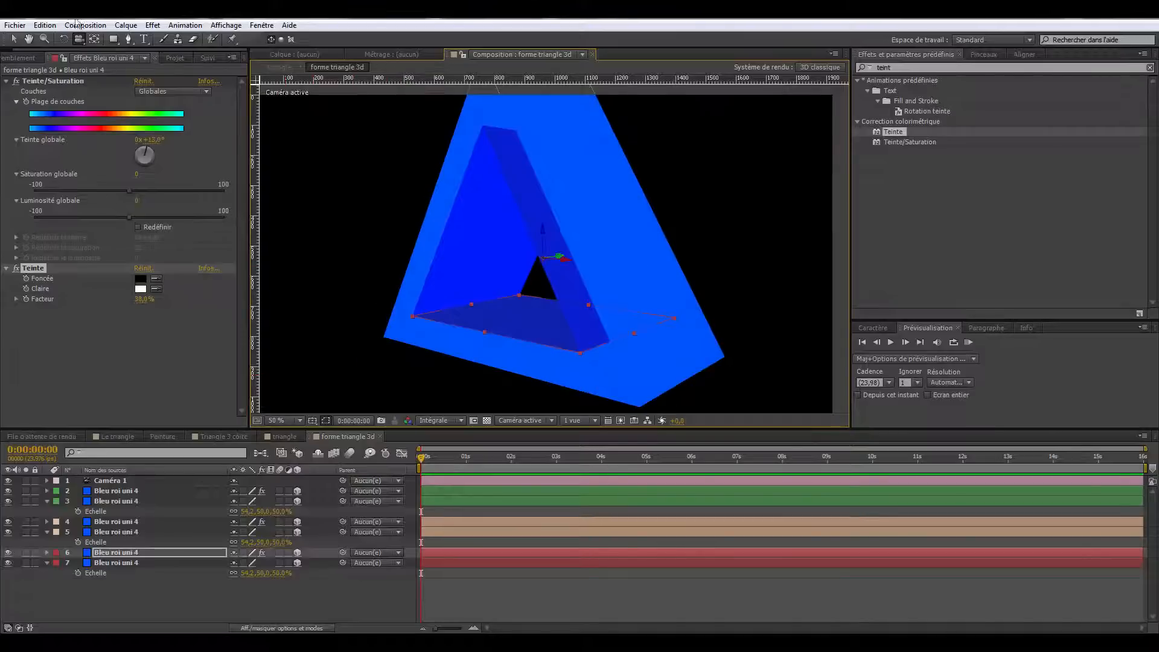
click(14, 39)
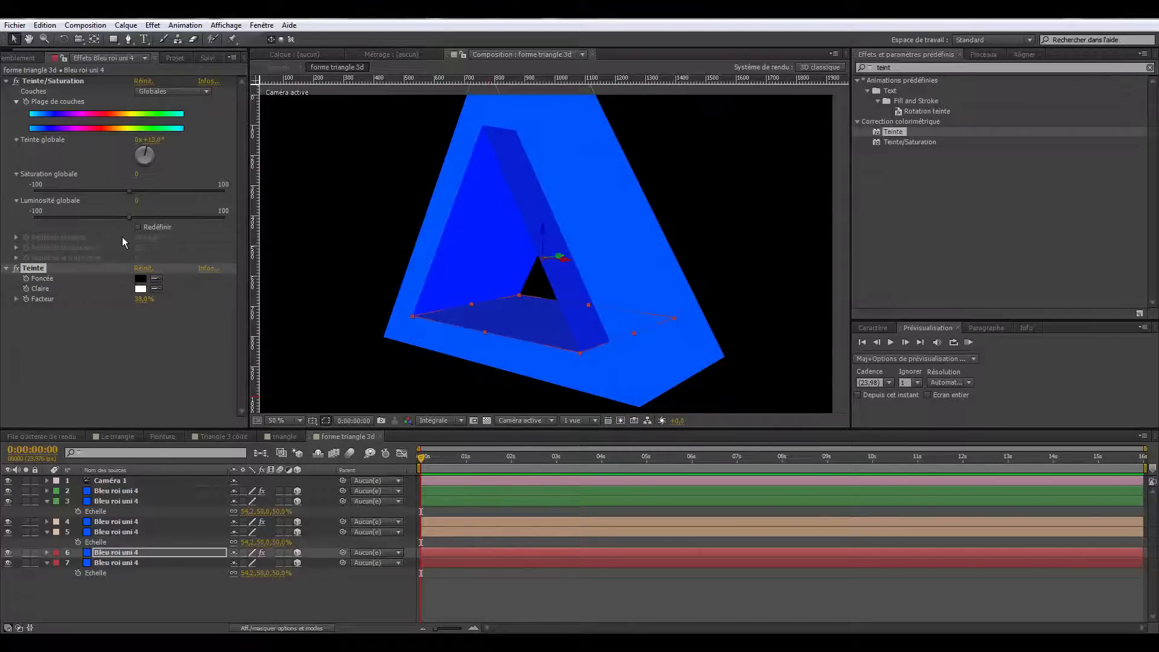
Step: Apply the Teinte/Saturation effect to the outer bar on layer 3
click(56, 83)
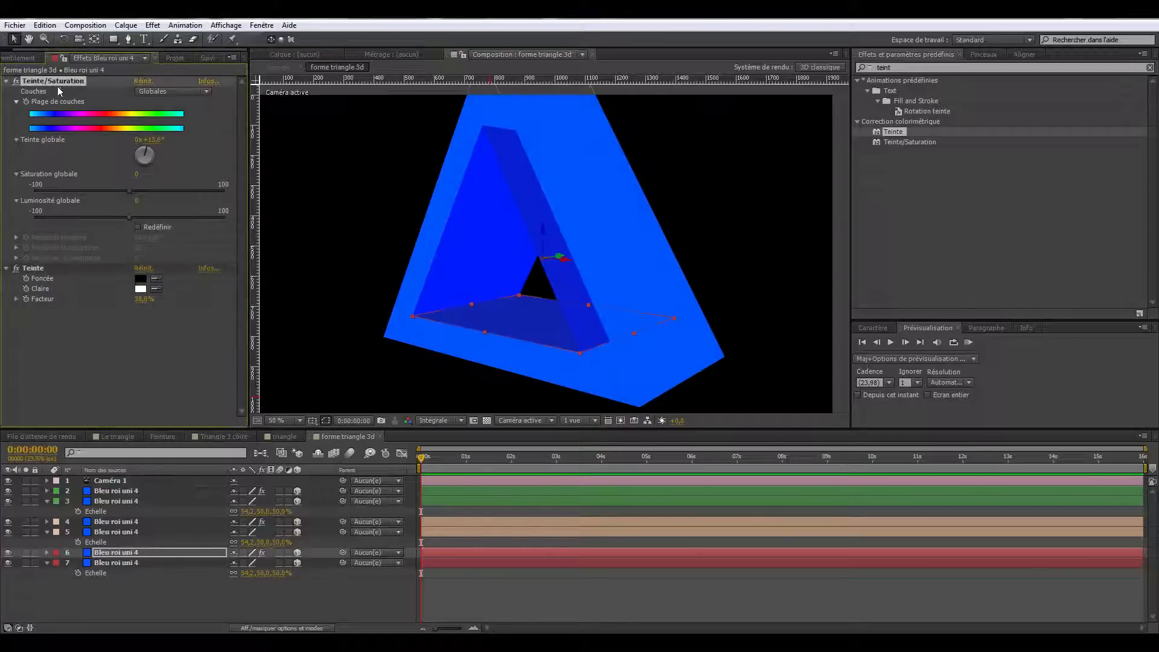
click(134, 502)
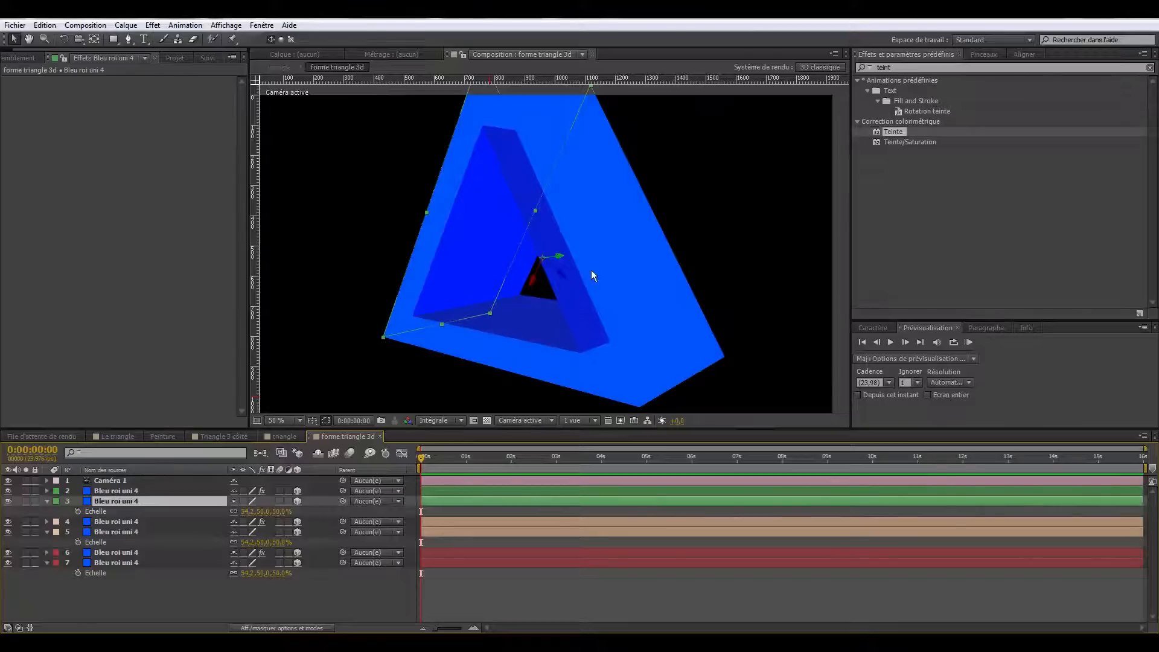
click(897, 143)
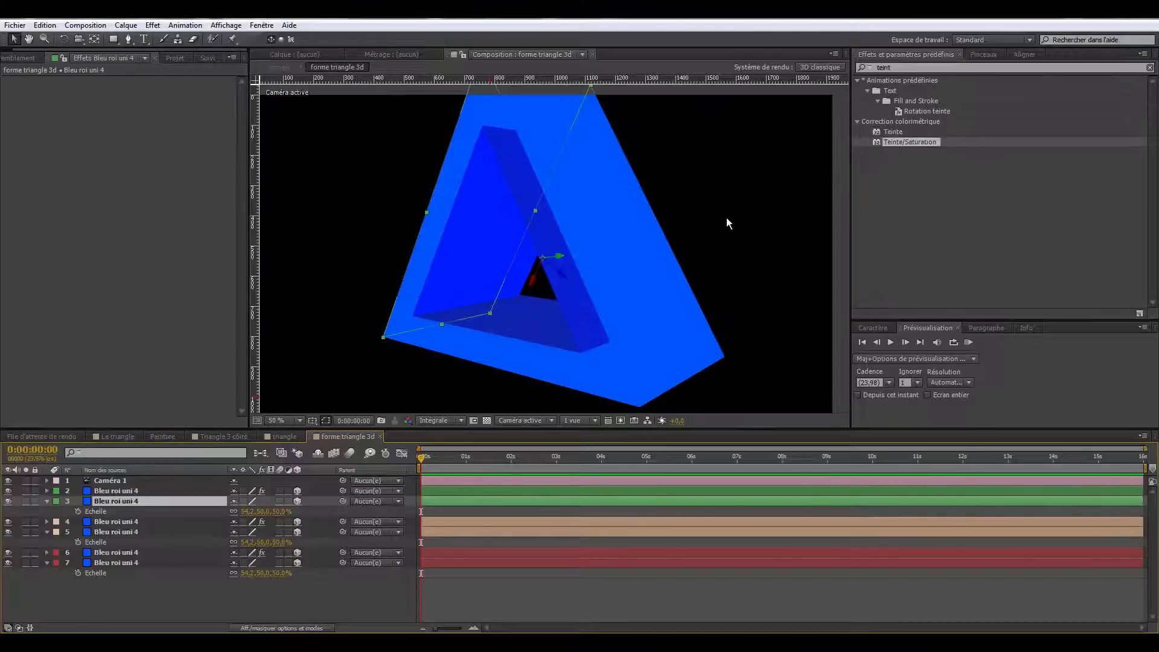
drag(185, 478, 151, 501)
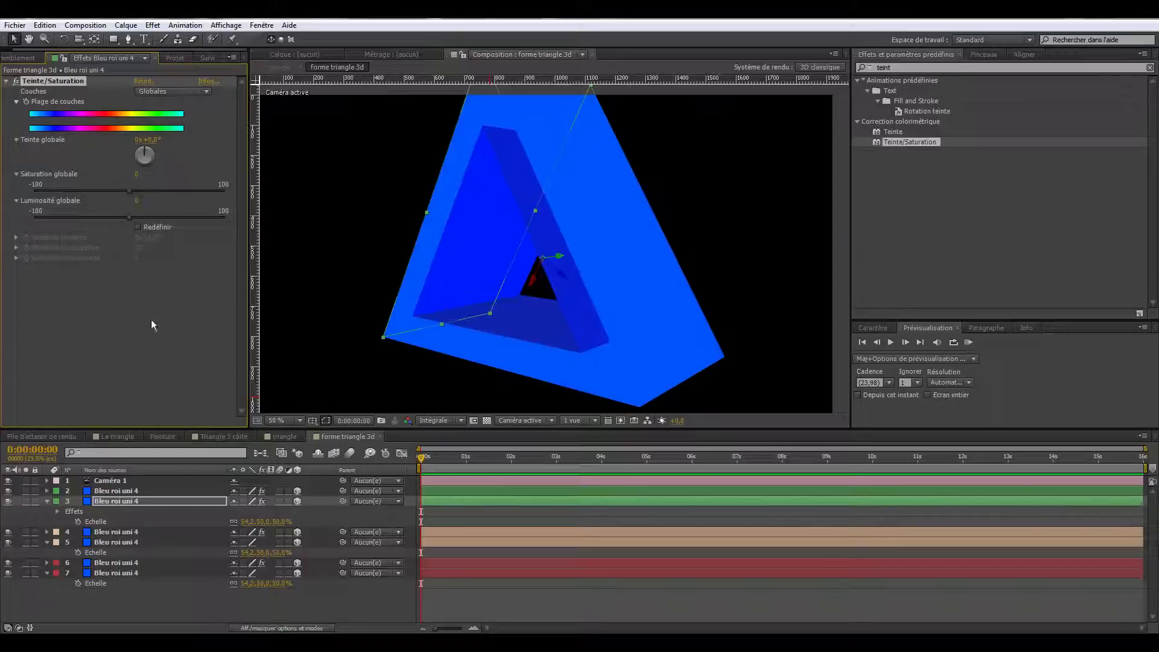
Step: Set the global hue of the layer 3 outer bar to -11° for a lighter blue
drag(130, 191, 128, 195)
key(ctrl+z)
drag(152, 140, 144, 140)
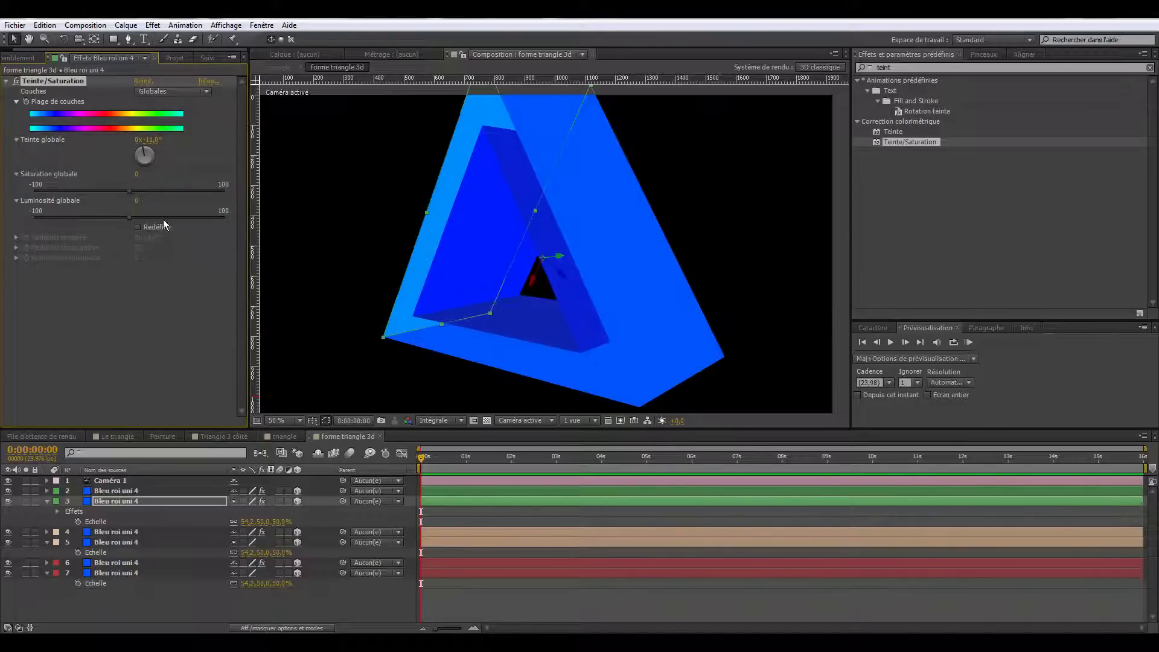
Step: Copy the Teinte/Saturation effect from the layer 3 outer bar onto the outer bars on layers 5 and 7
click(166, 320)
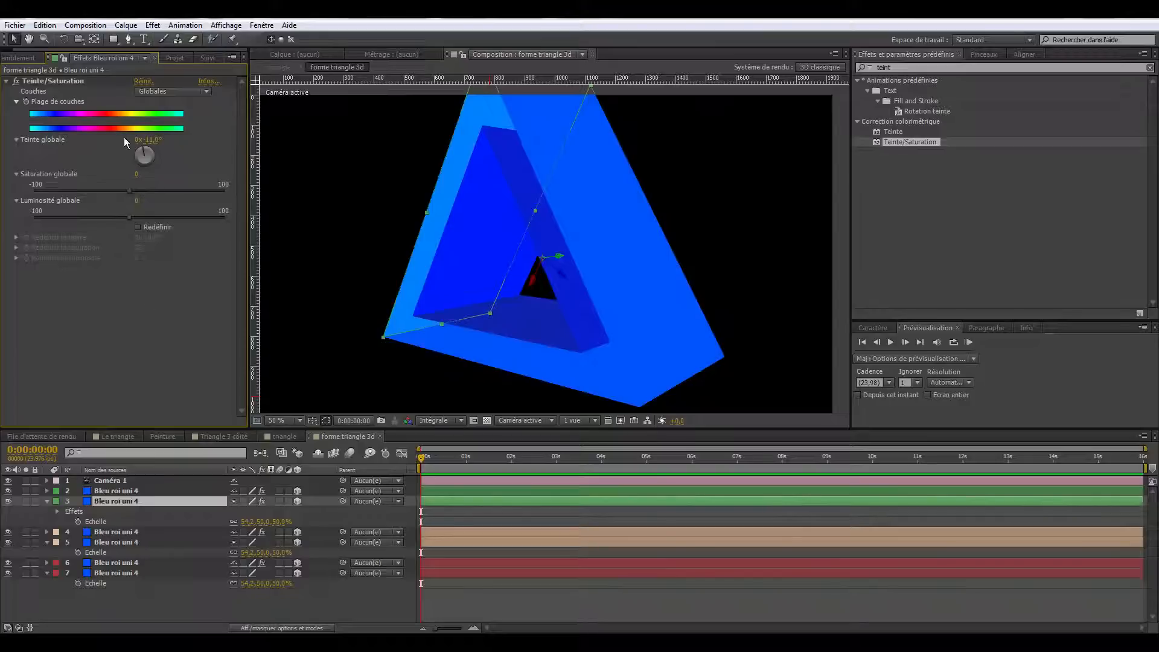
click(69, 85)
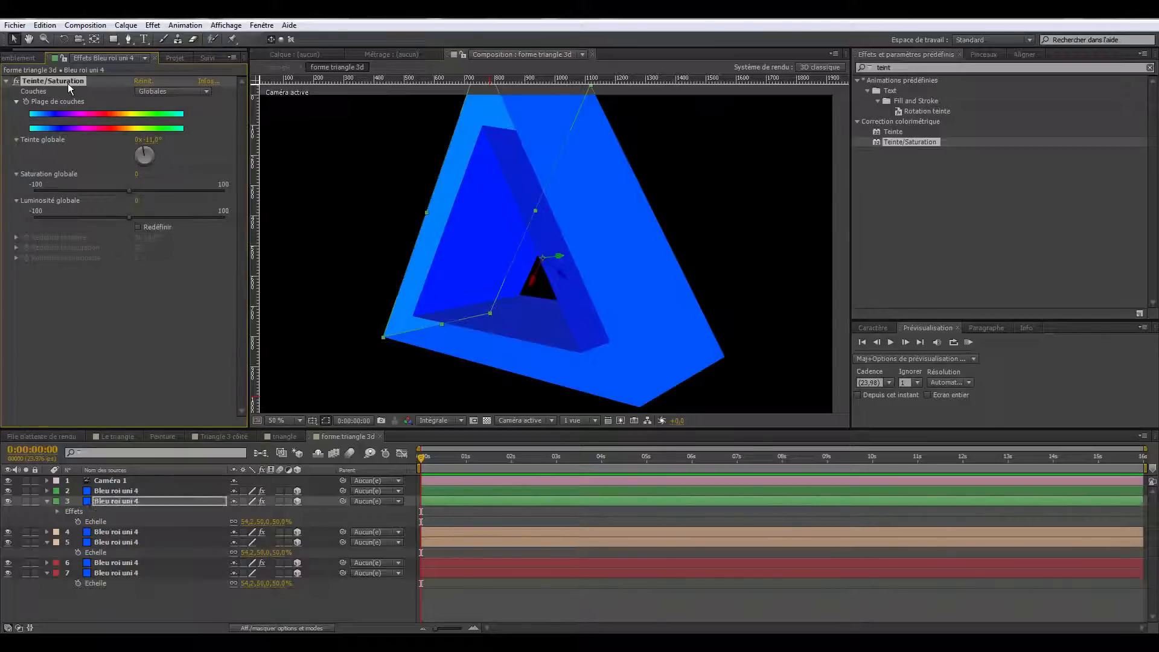
click(129, 542)
key(ctrl+v)
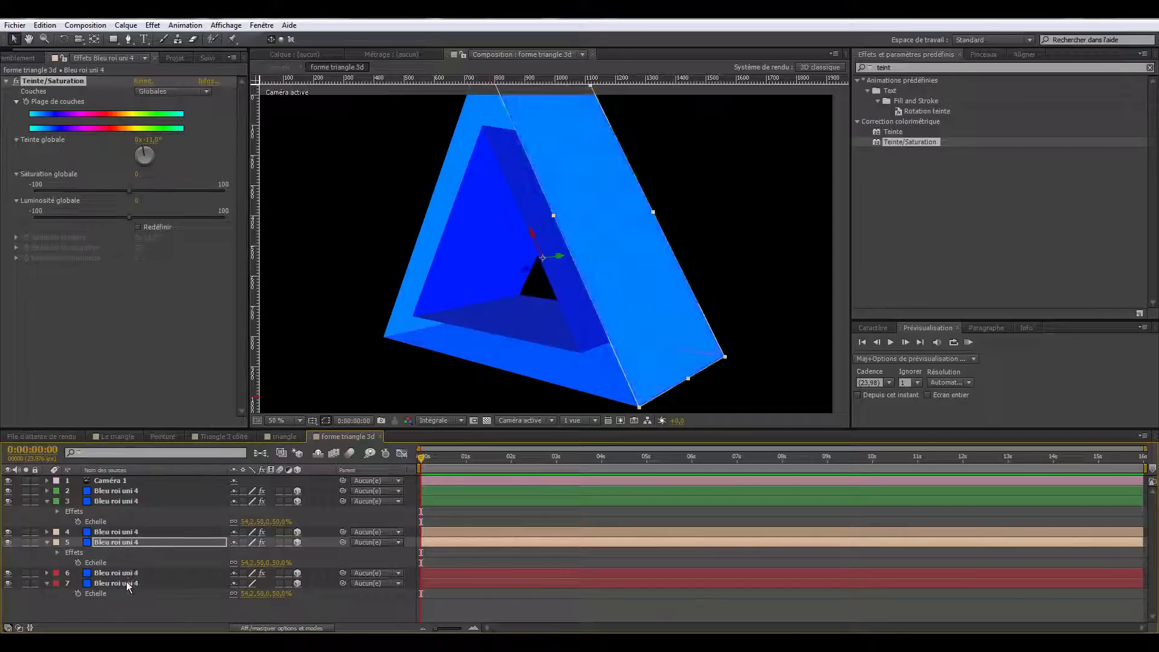
click(128, 583)
key(ctrl+v)
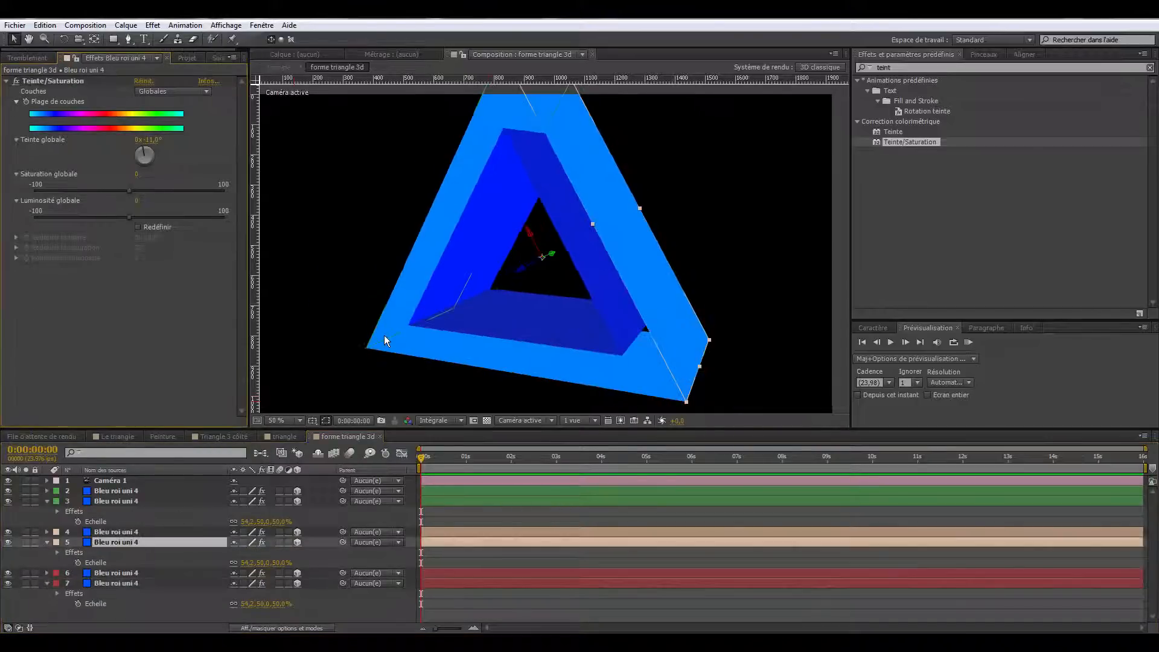
Step: Duplicate the three outer bars on layers 3, 5 and 7 together
click(80, 40)
mouse_move(580, 241)
mouse_down()
mouse_move(523, 254)
mouse_move(579, 236)
mouse_up()
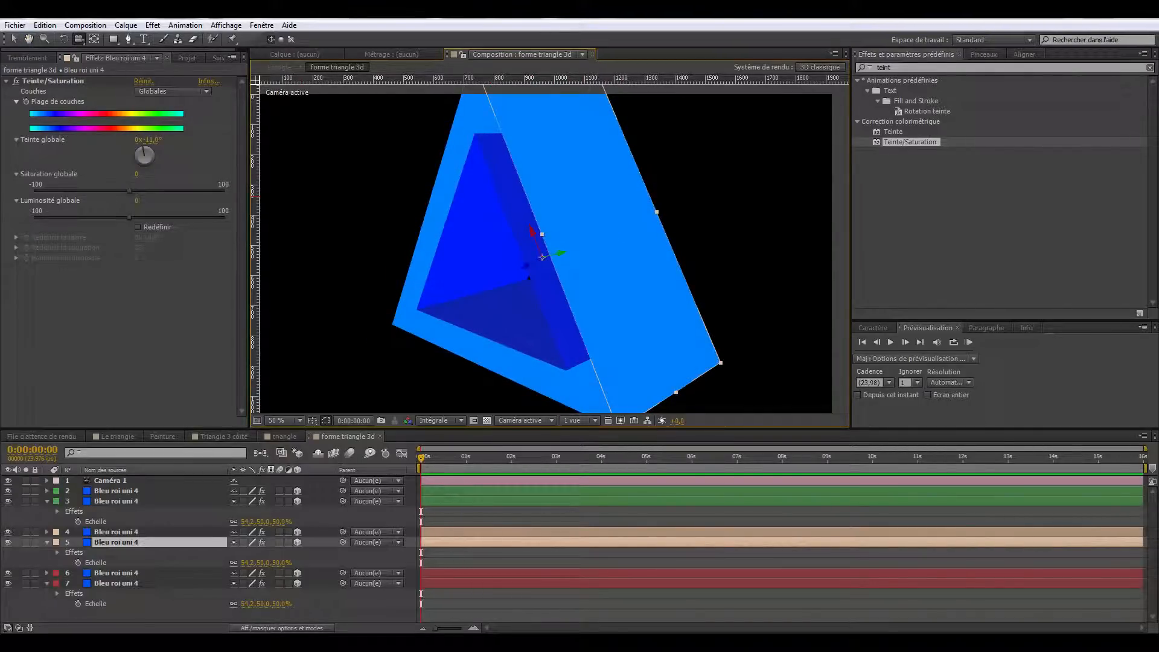
click(14, 39)
drag(173, 427, 174, 380)
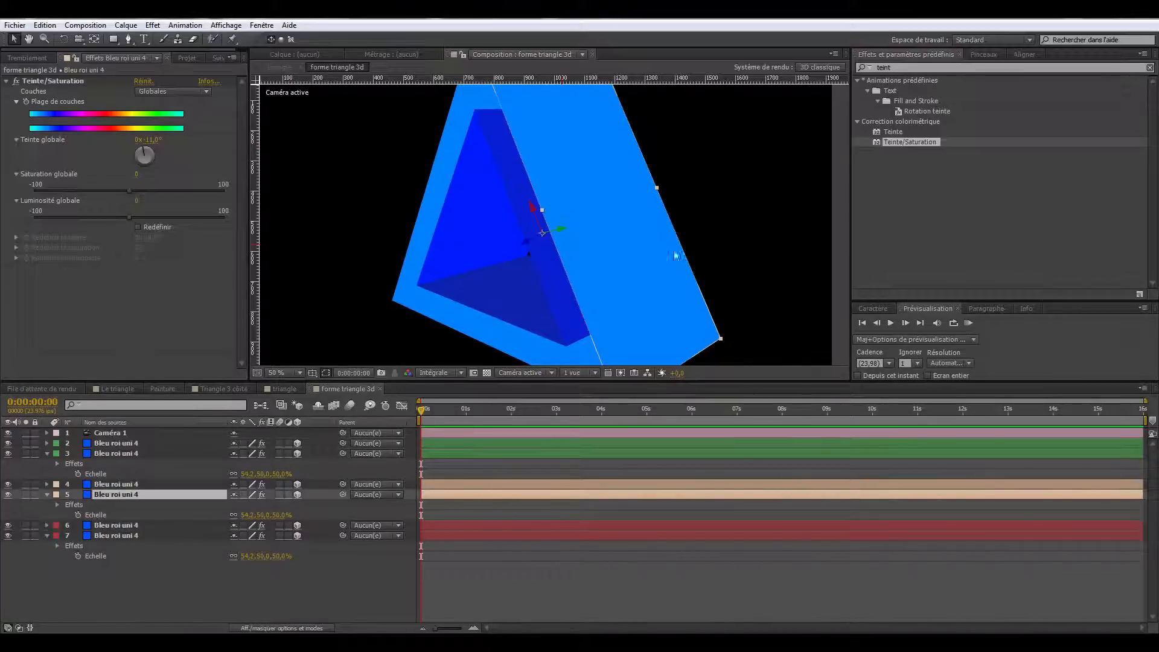
click(117, 454)
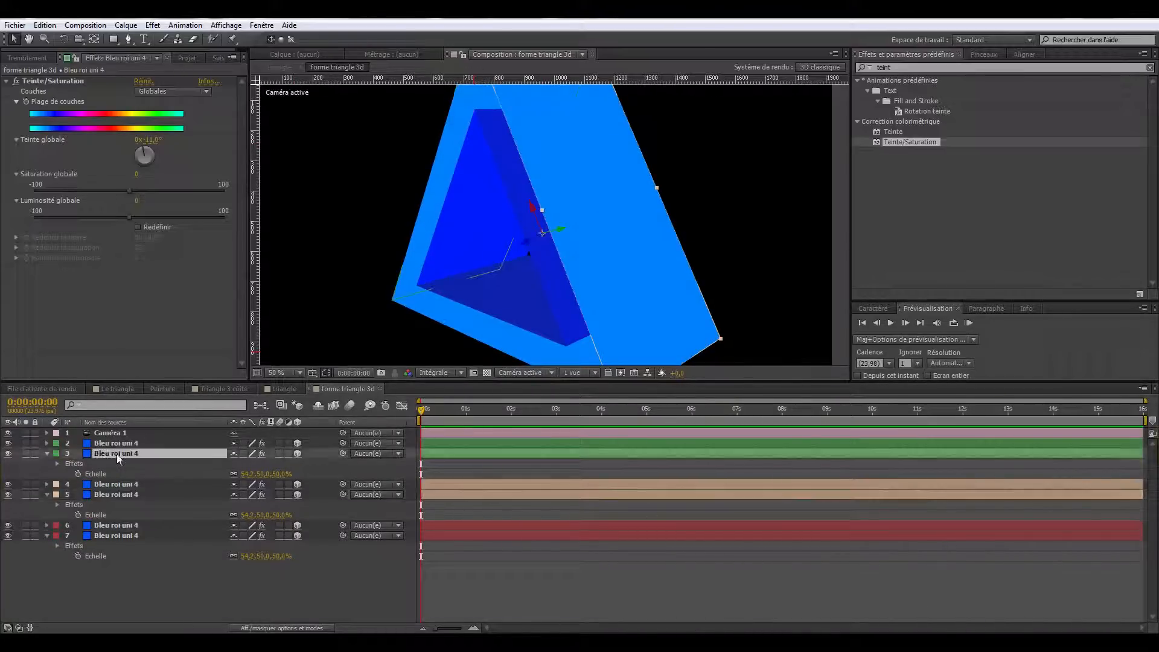
ctrl+click(123, 494)
ctrl+click(128, 537)
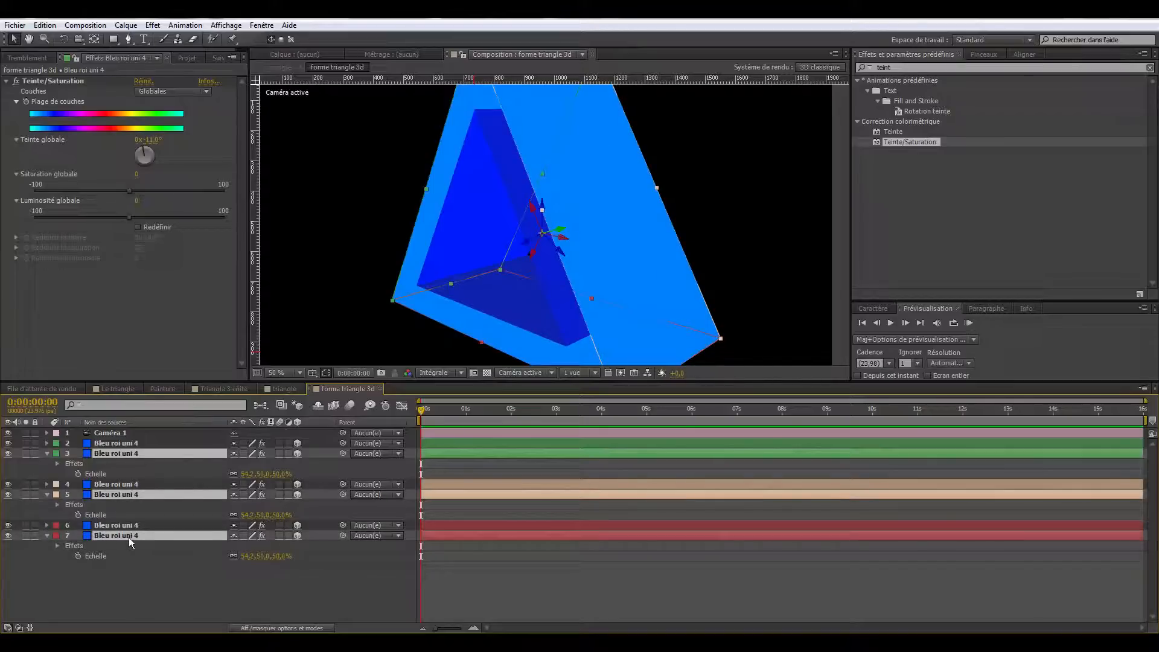
key(ctrl+d)
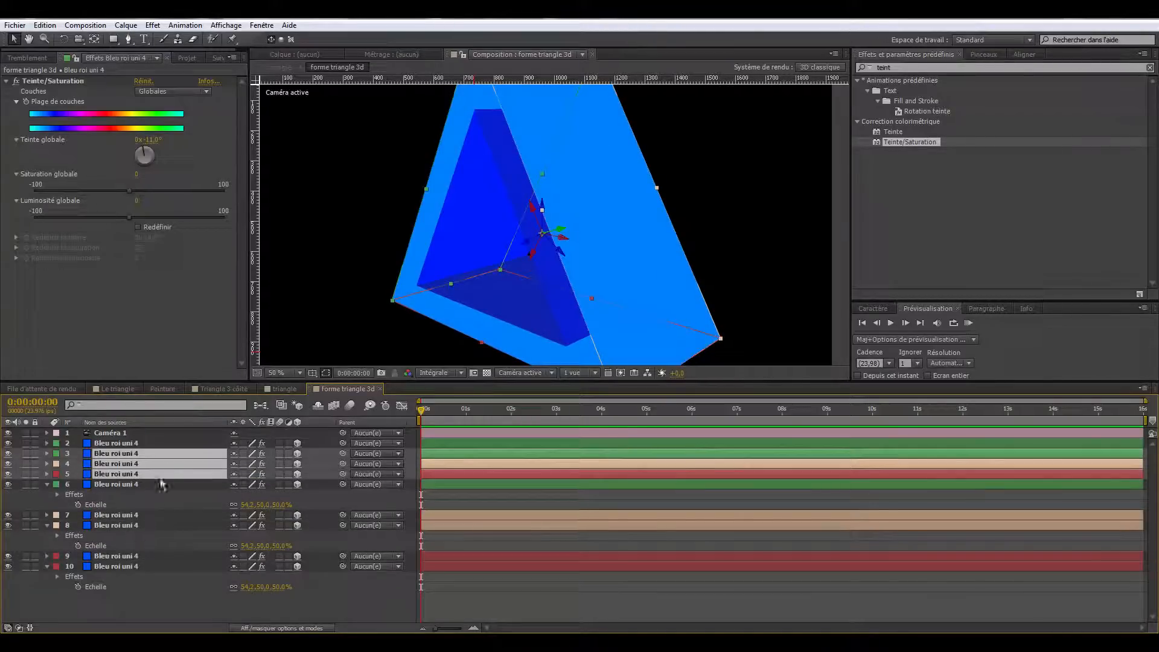
Step: Reorder the red and orange duplicate bars so each sits at the top of its own colour group
click(152, 588)
drag(109, 474, 113, 547)
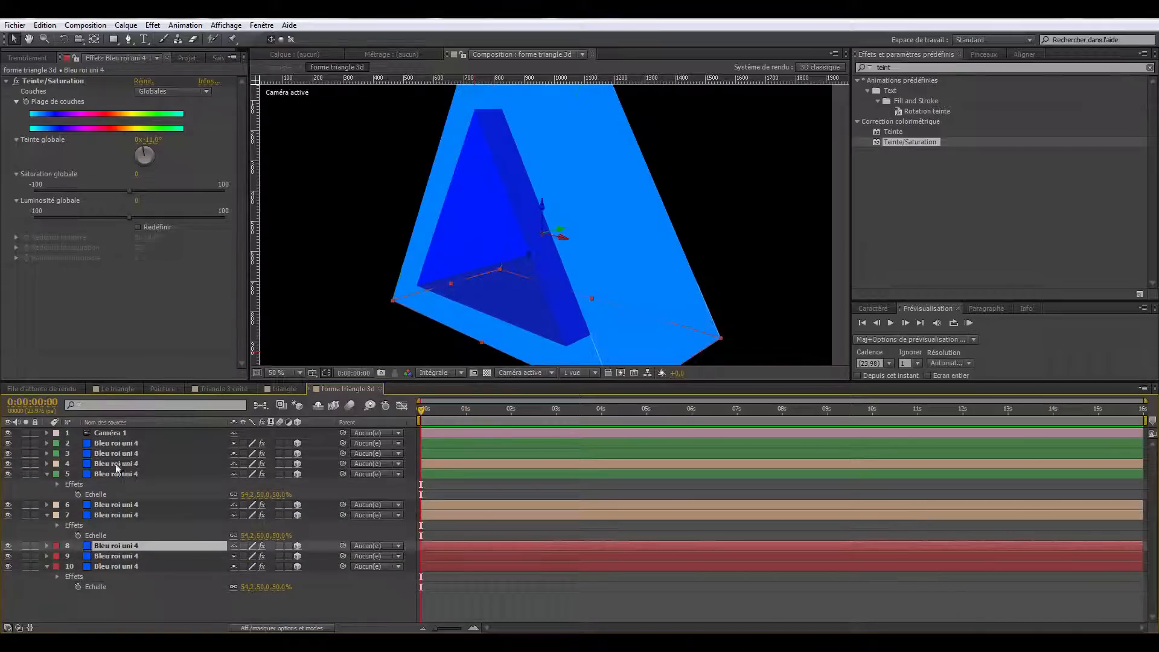
drag(112, 465, 124, 495)
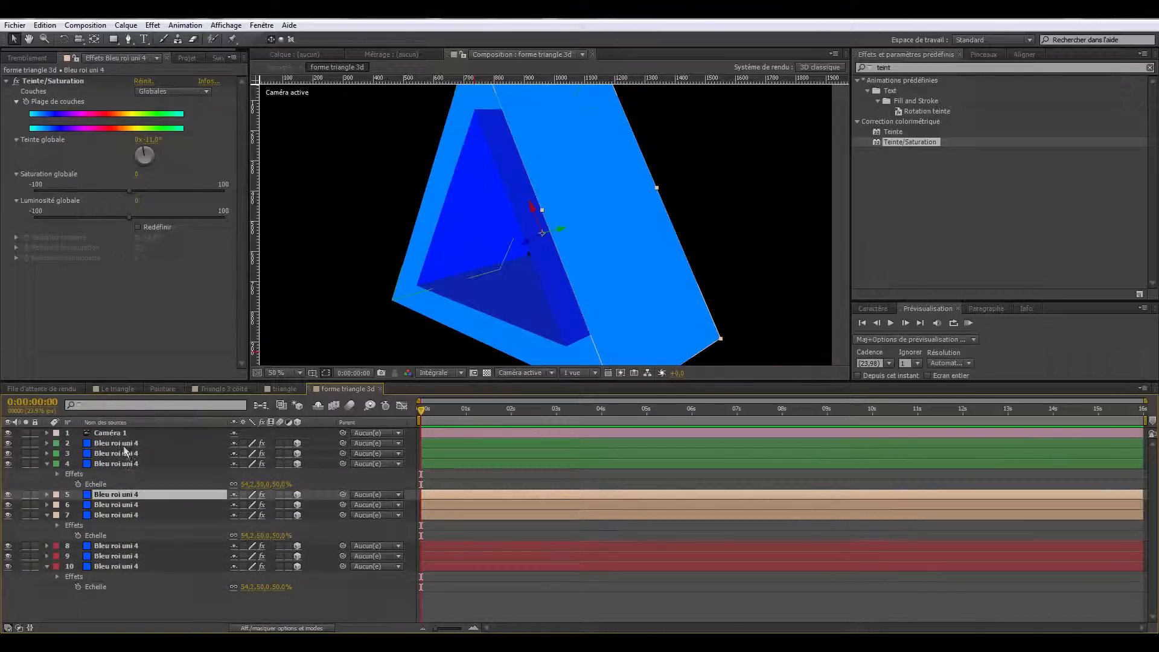
Step: Move the green outer bar on layer 4 up to layer 2 and collapse its properties
click(117, 464)
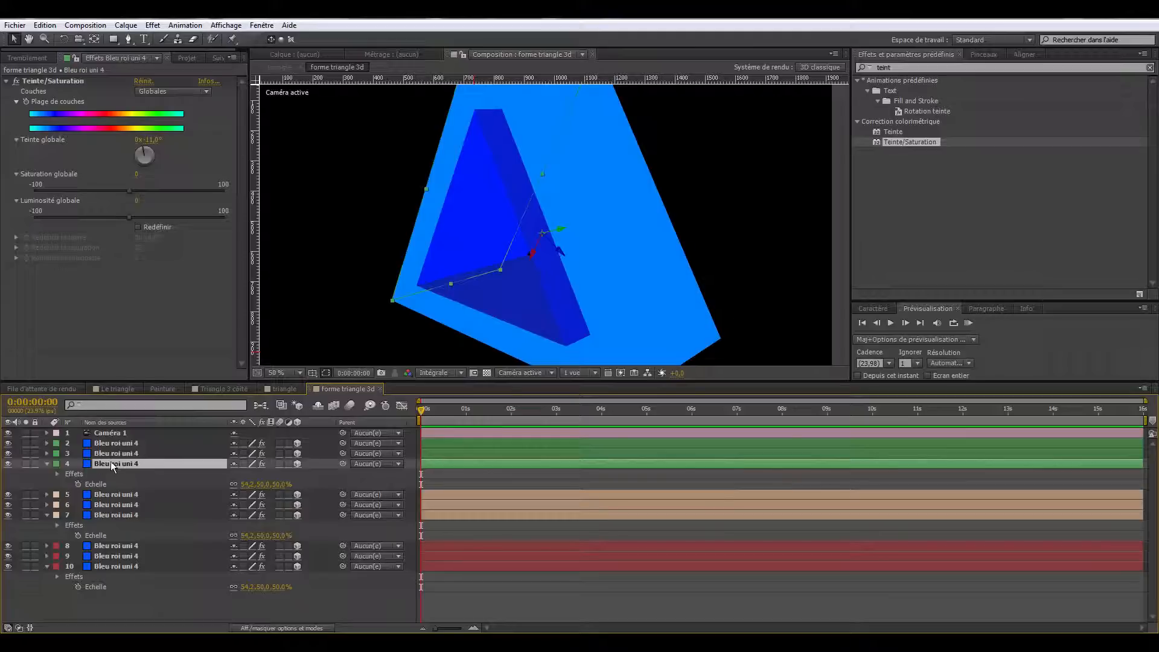
click(10, 464)
click(10, 464)
click(120, 455)
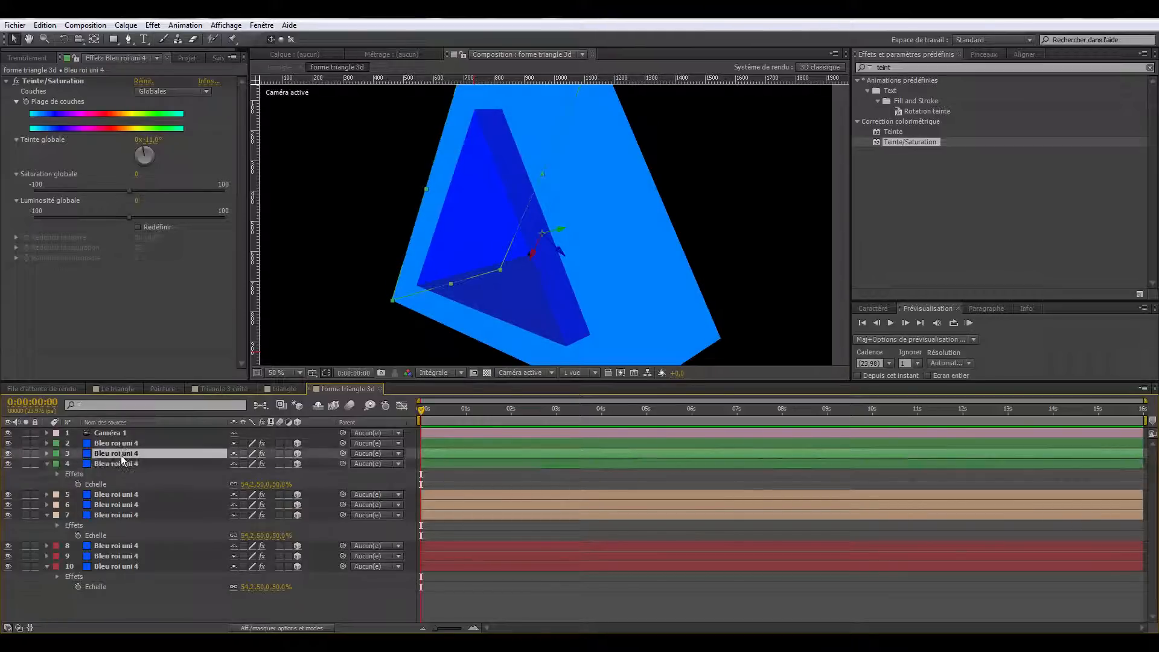
drag(123, 464, 134, 445)
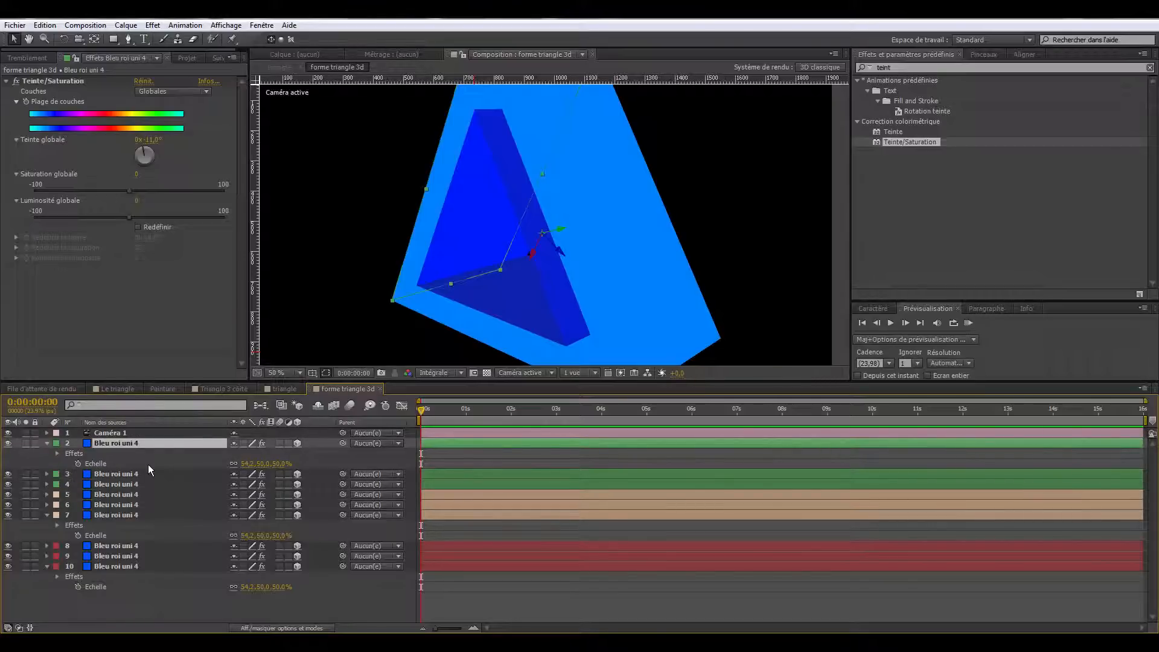
click(48, 444)
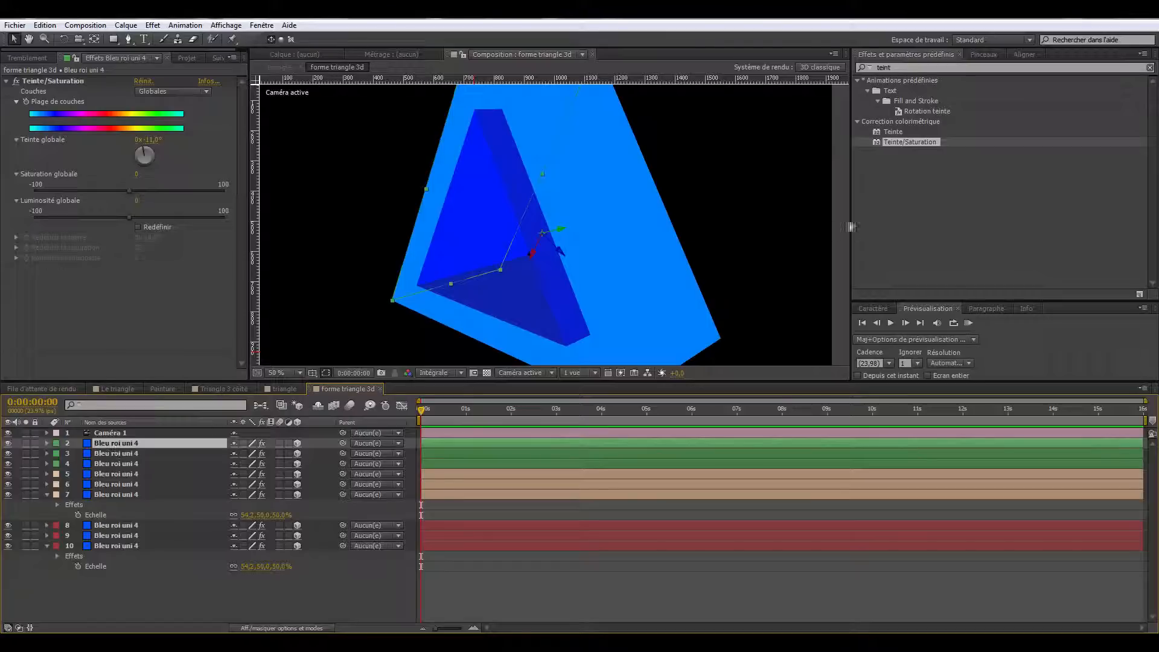
Step: Apply the Teinte effect to the green outer bar on layer 2, trying a 30% factor before settling on 35%
drag(896, 133, 106, 445)
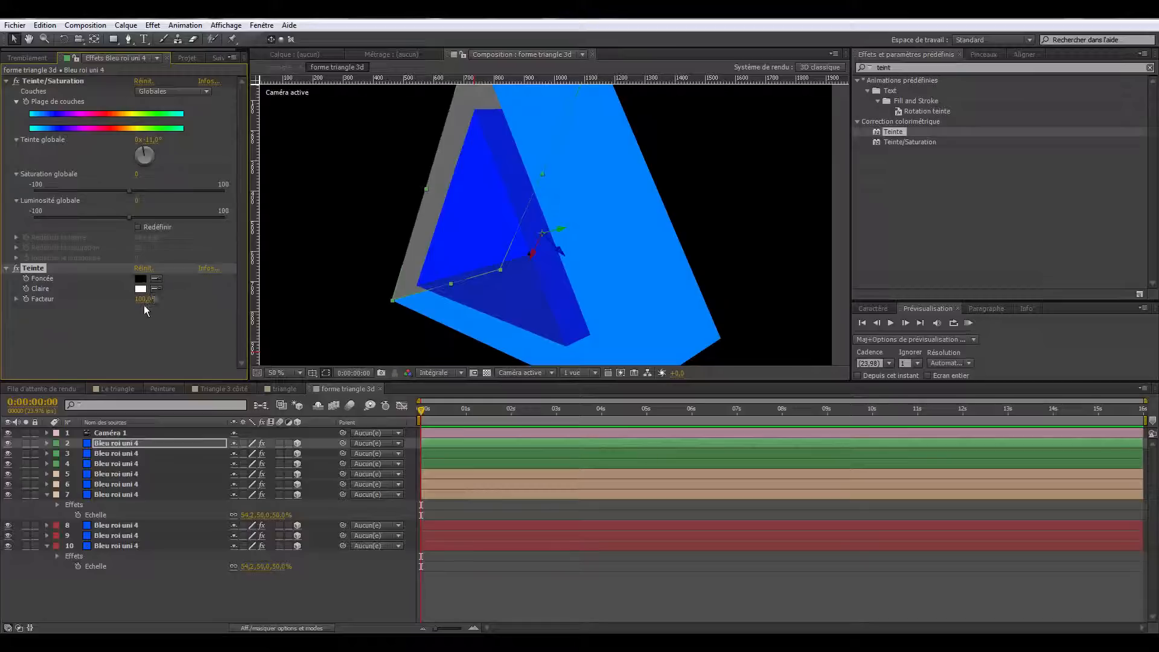
drag(145, 299, 142, 299)
click(143, 299)
text(30)
key(Return)
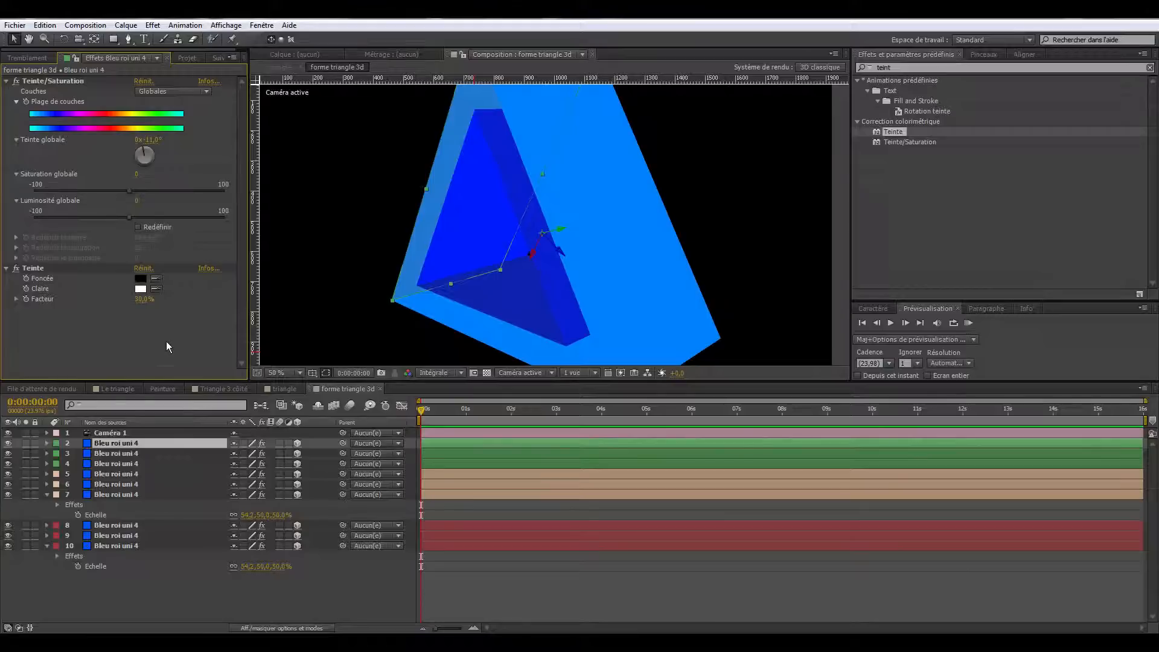
click(144, 299)
text(35)
Step: Copy the Teinte effect from layer 2 onto the outer bar copies on layers 5 and 8
click(64, 272)
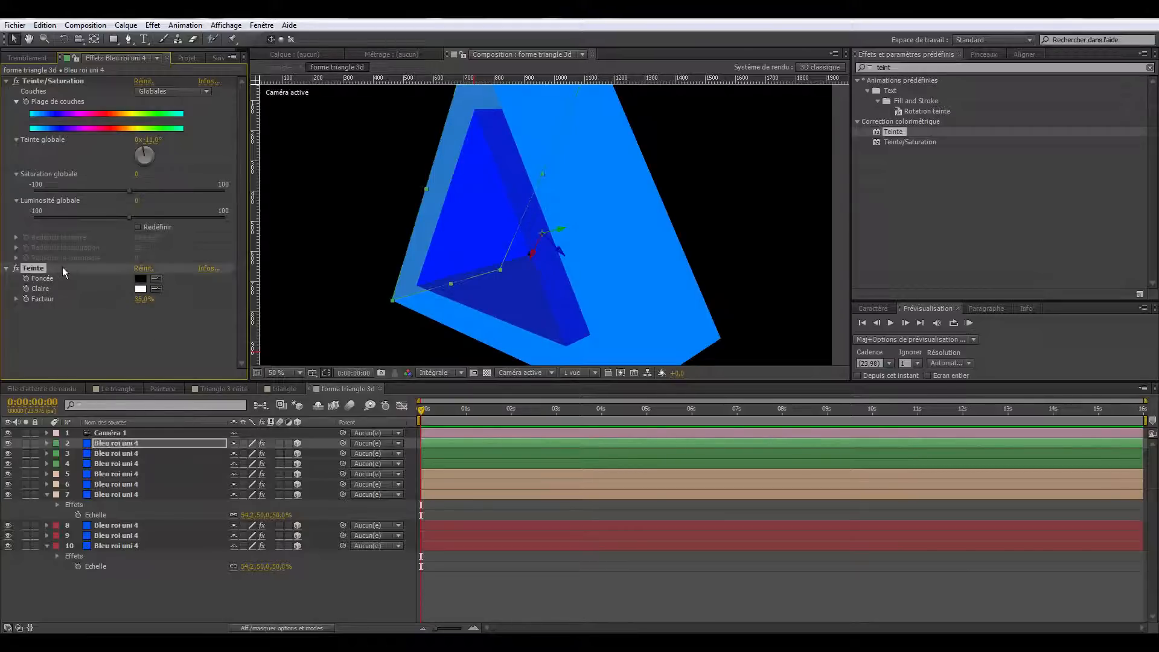
click(96, 475)
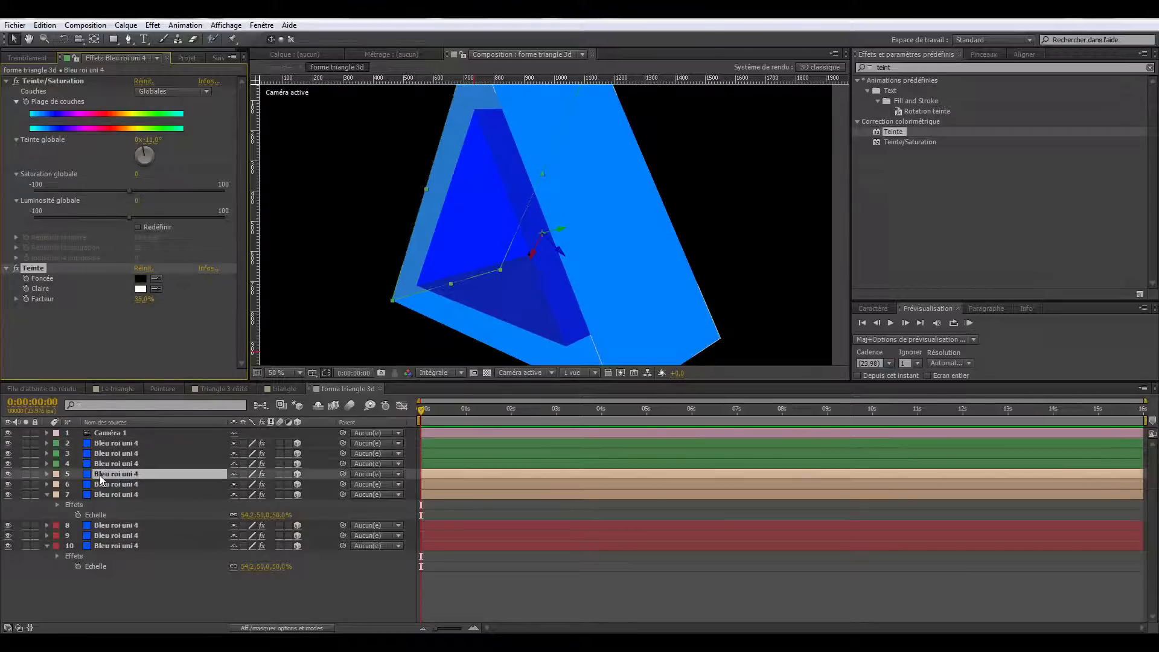
click(121, 525)
key(ctrl+v)
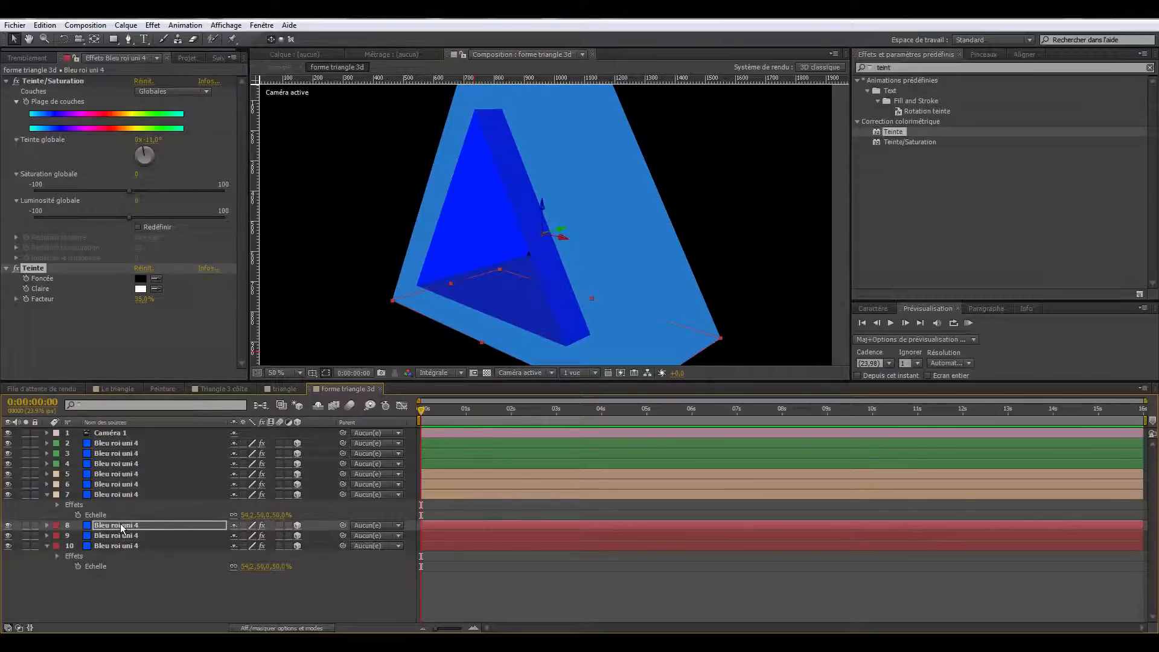
Step: Nudge the tinted bars on layers 2, 5 and 8 slightly inward from the untinted outer bars
click(171, 442)
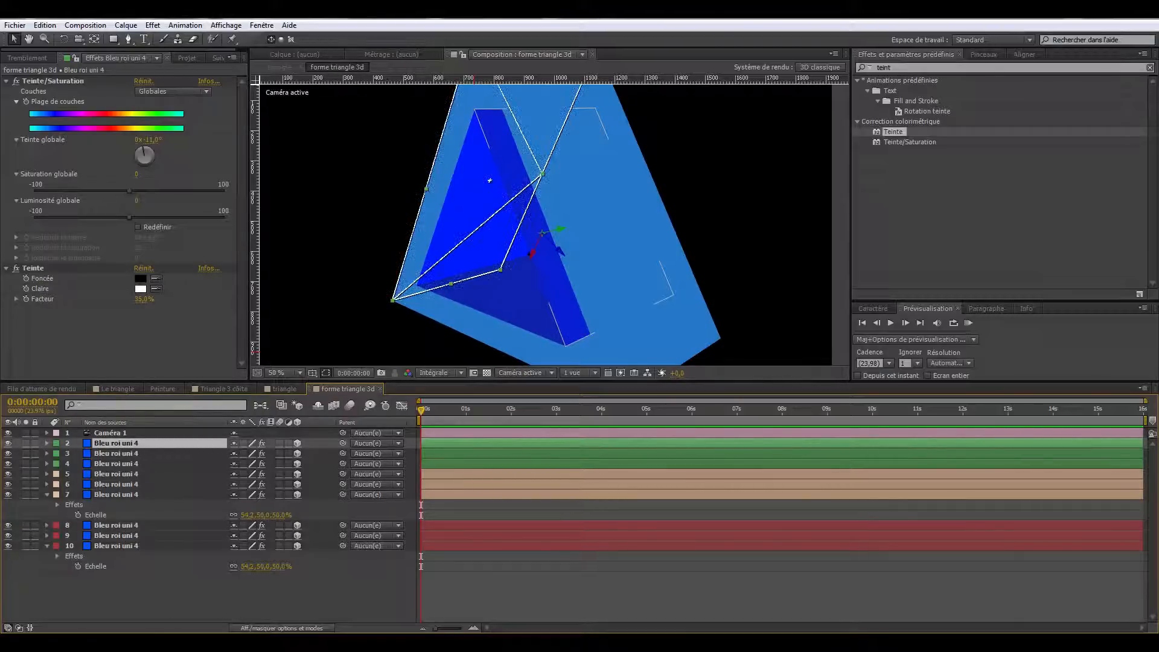
click(424, 253)
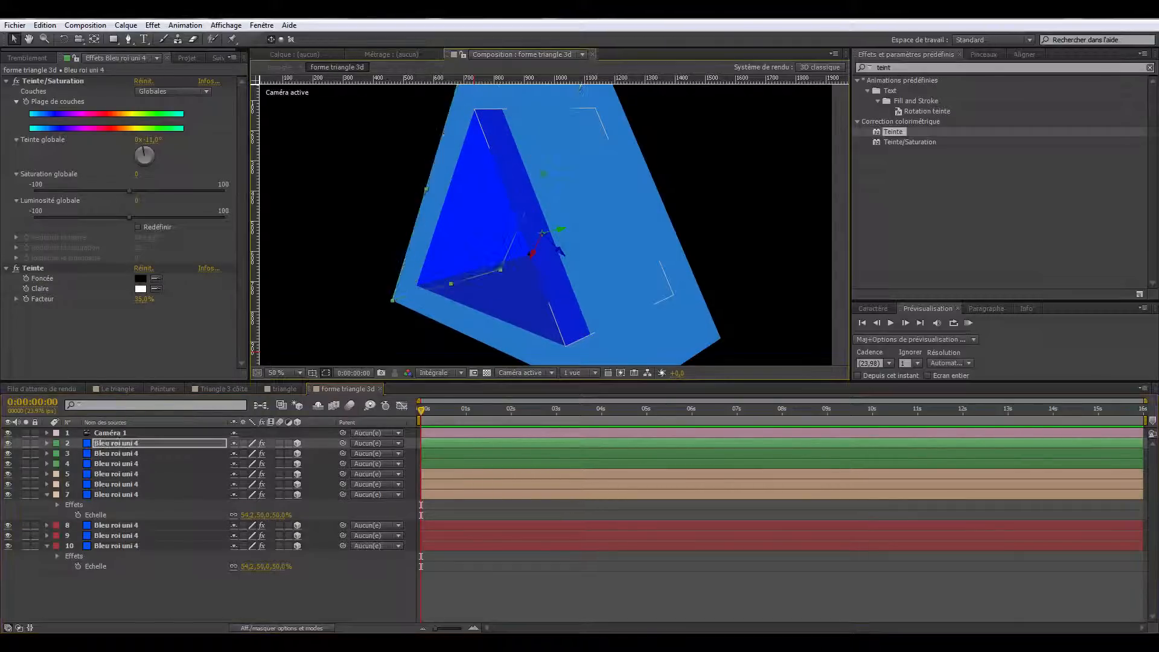
click(132, 474)
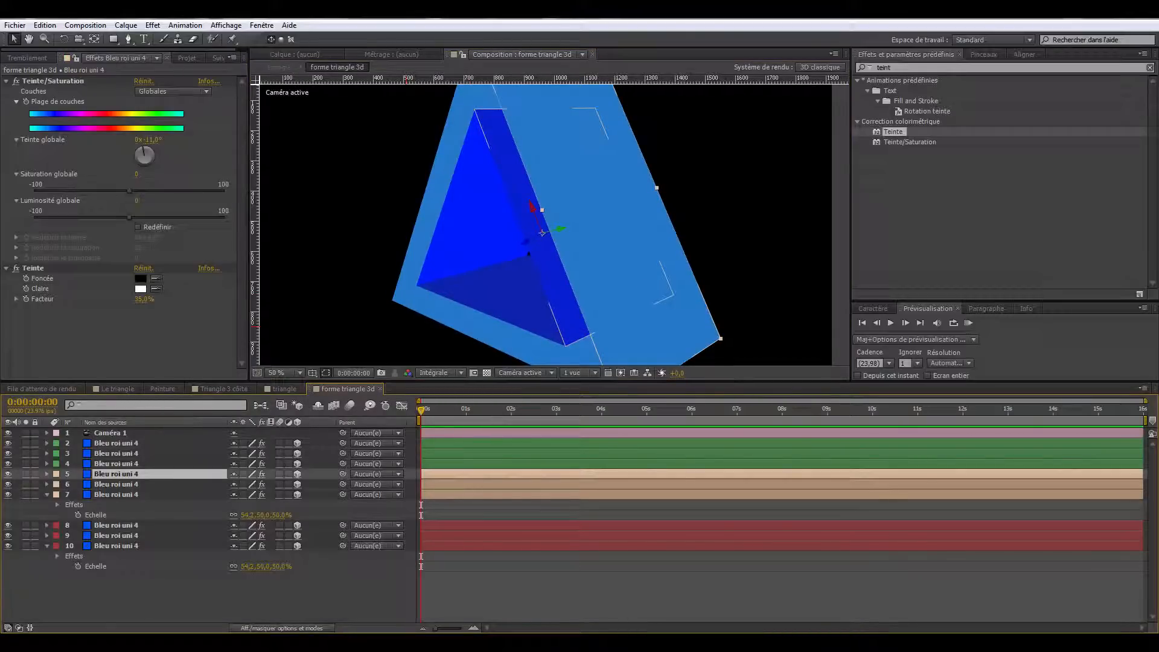
key(Return)
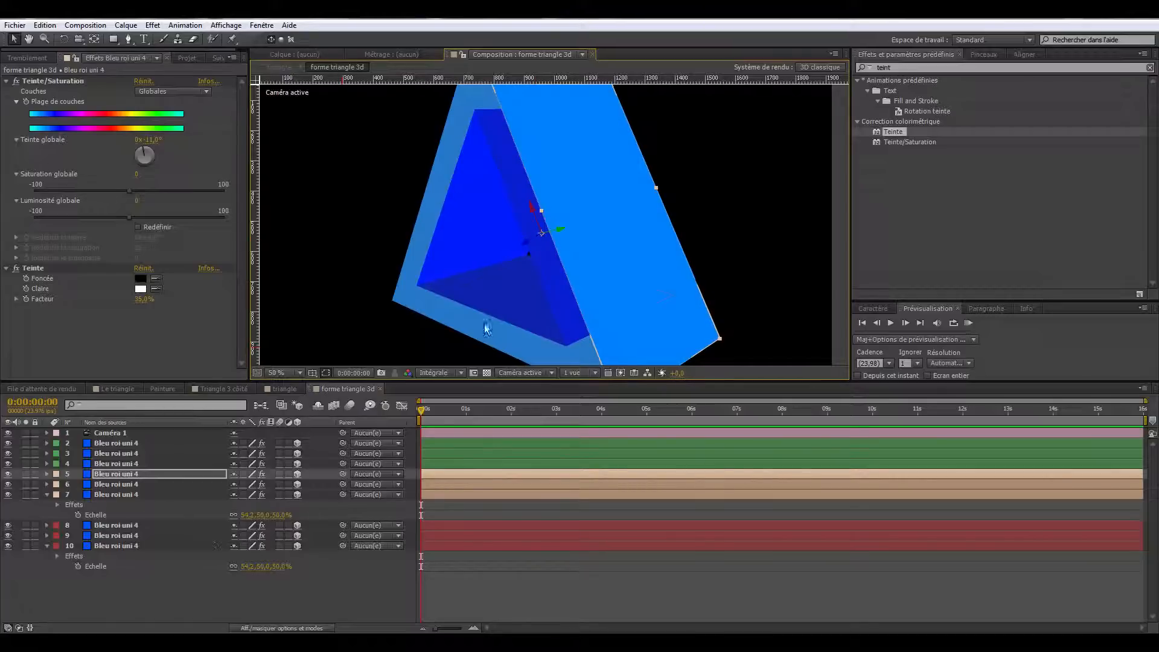
click(147, 527)
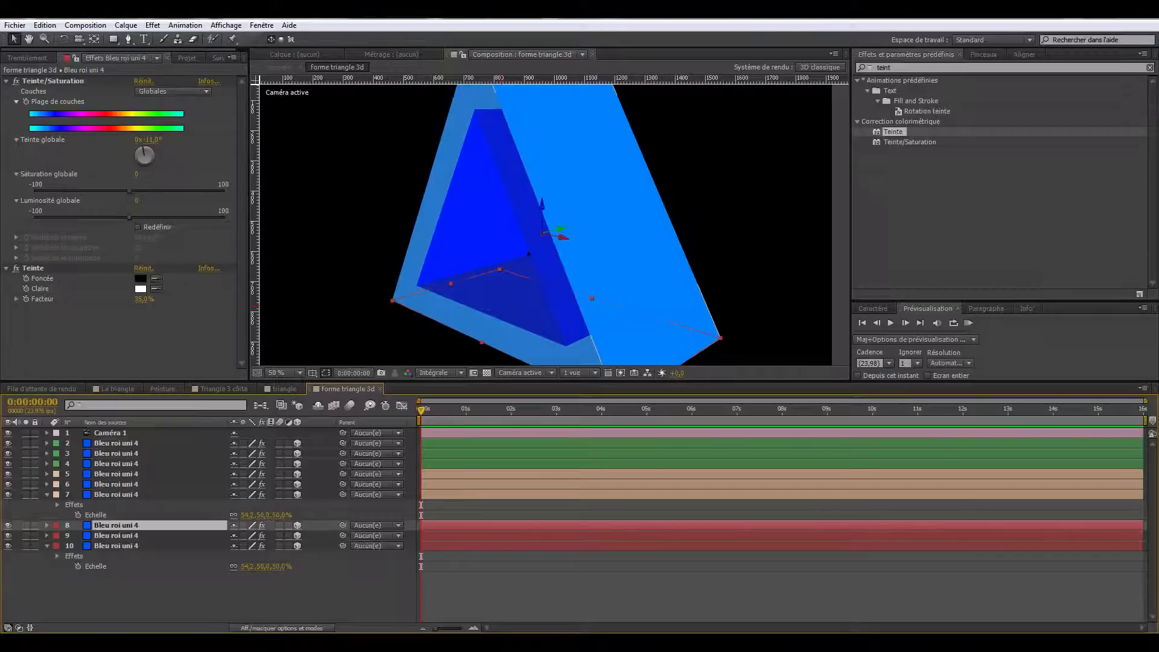
key(Return)
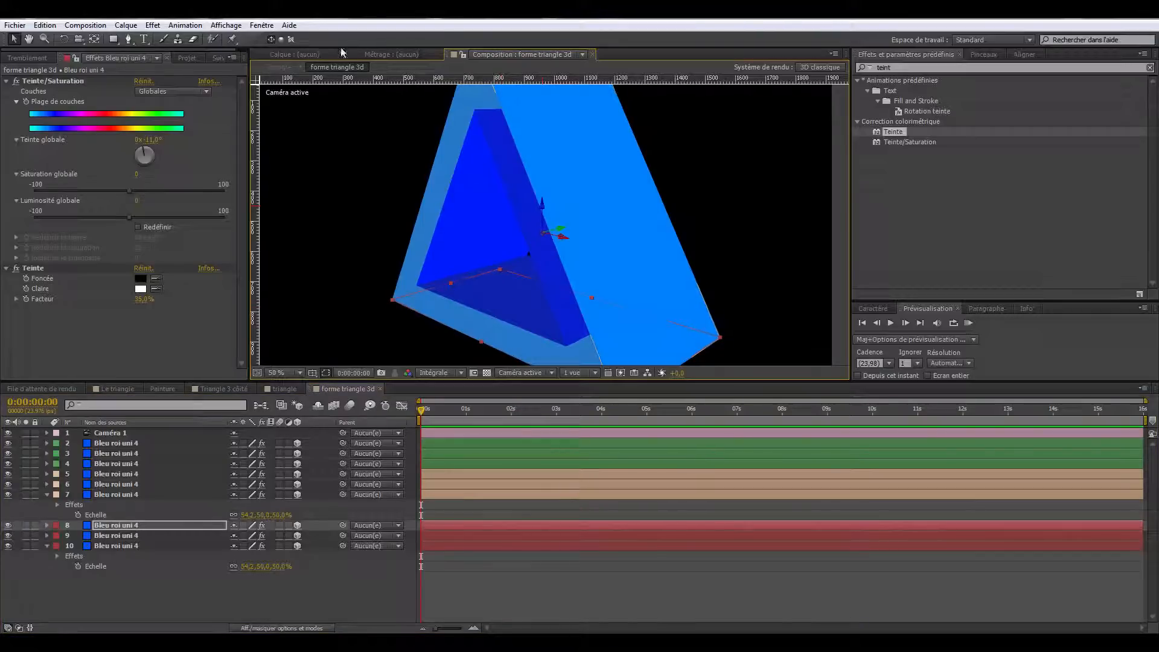
Step: Check the tinted bars from several camera angles and delete all three, one from each colour group
click(79, 40)
drag(444, 228, 531, 205)
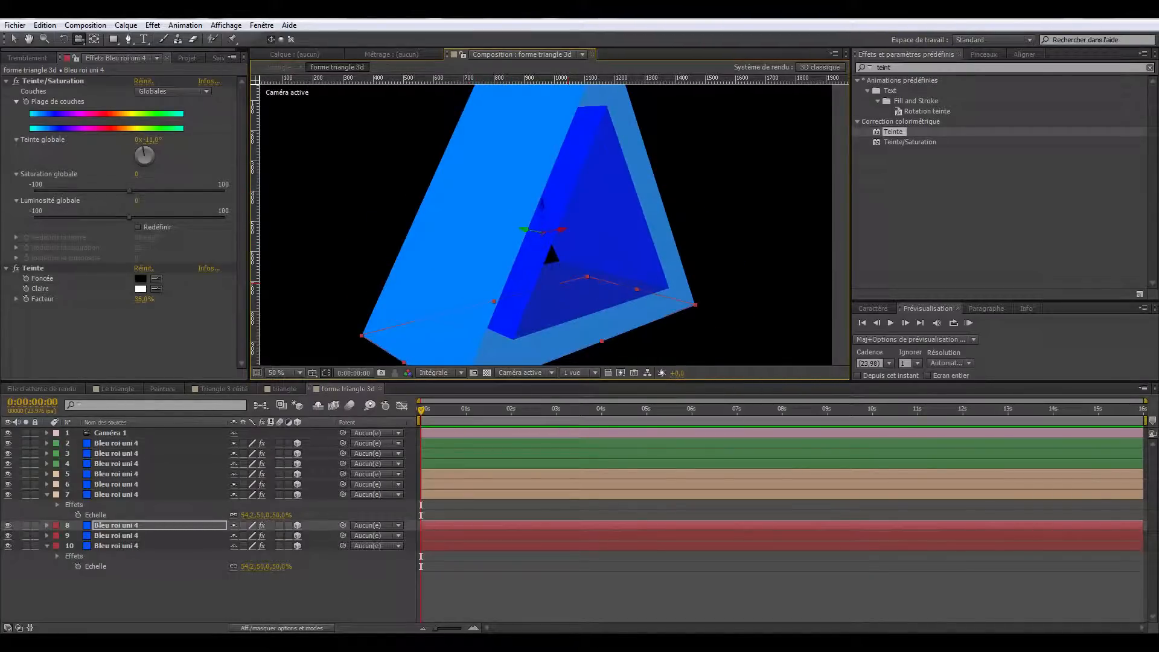
mouse_move(686, 236)
mouse_down()
mouse_move(541, 256)
mouse_move(609, 264)
mouse_move(577, 273)
mouse_move(475, 261)
mouse_move(582, 269)
mouse_up()
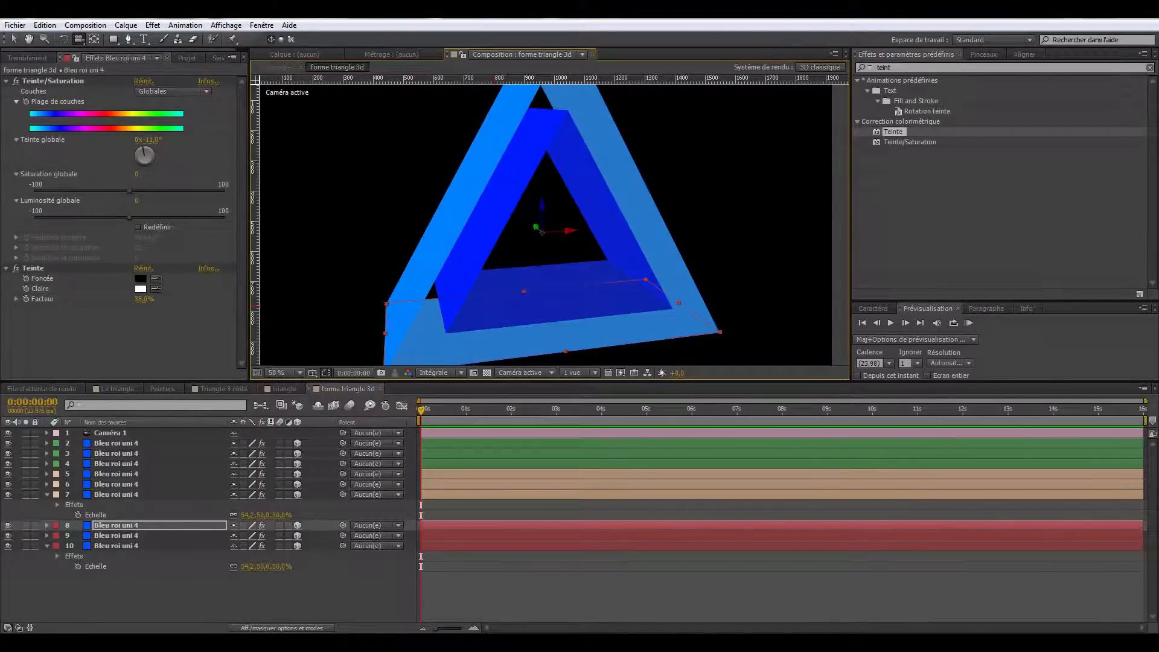
drag(385, 228, 505, 233)
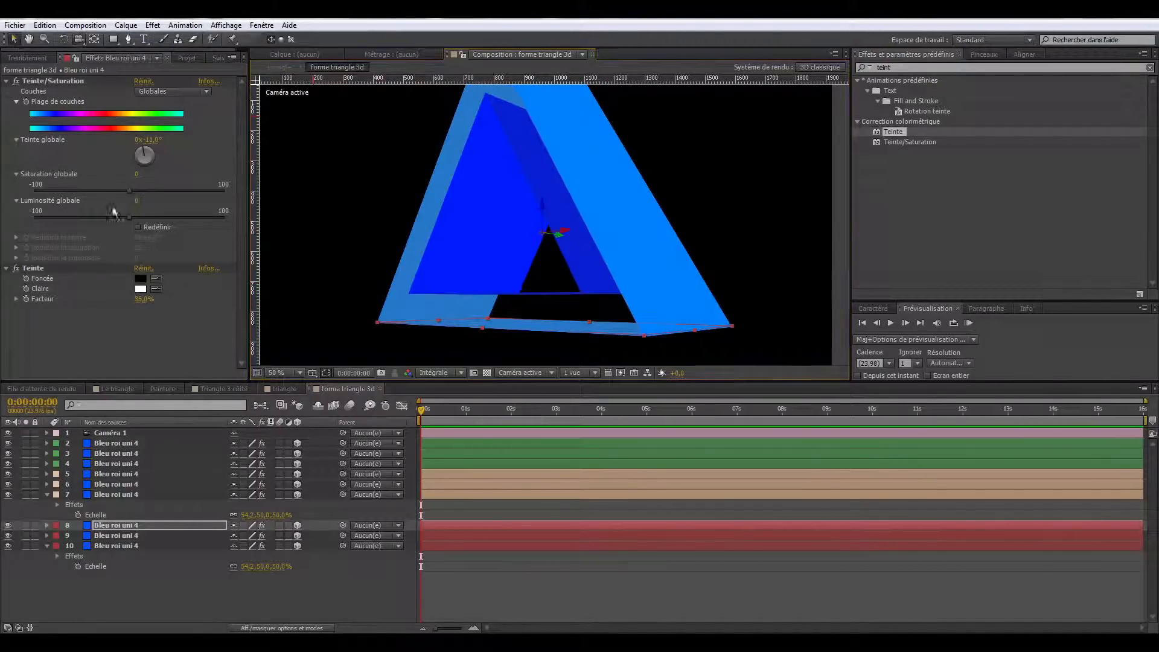
click(111, 444)
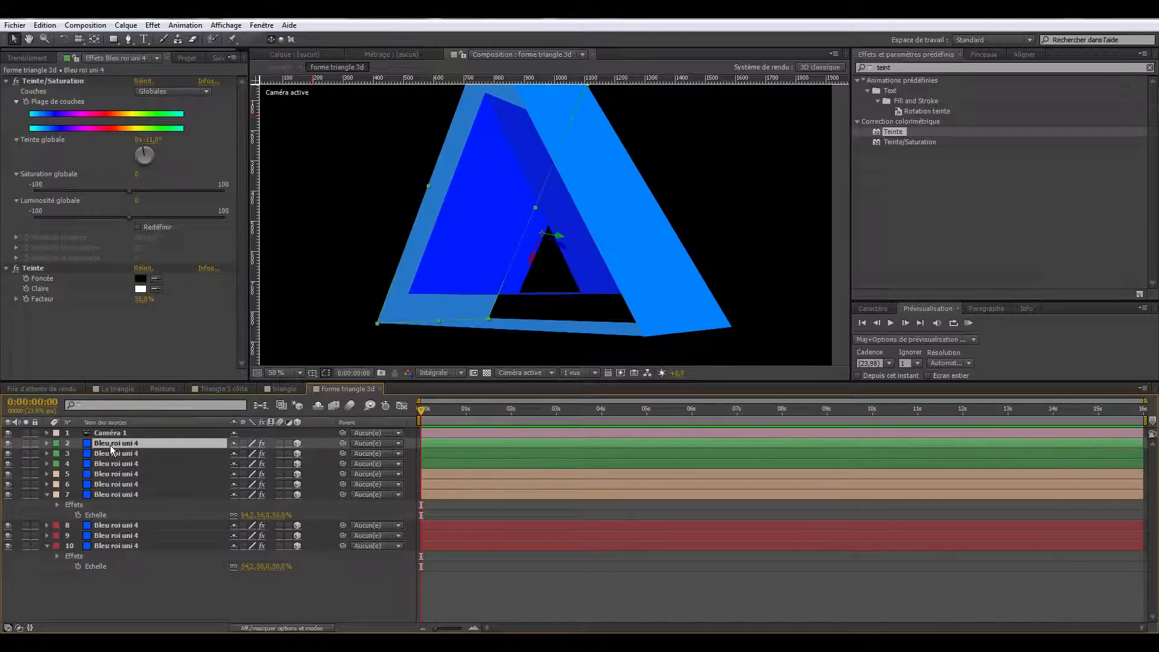
key(Delete)
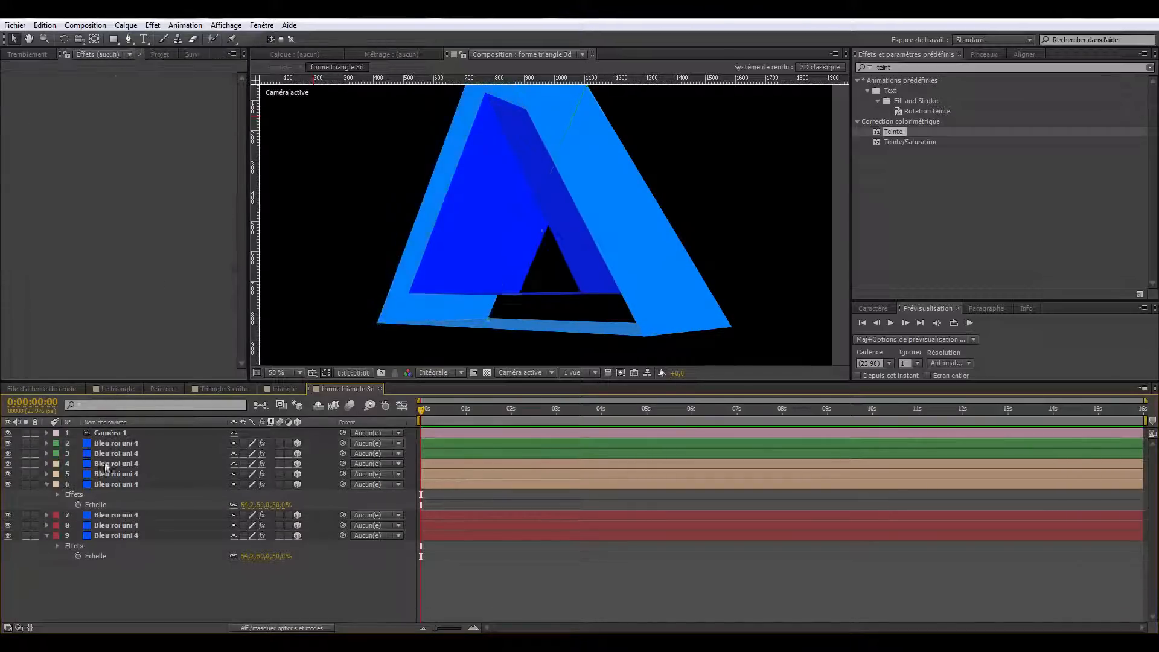
click(104, 465)
key(Delete)
click(112, 505)
key(Delete)
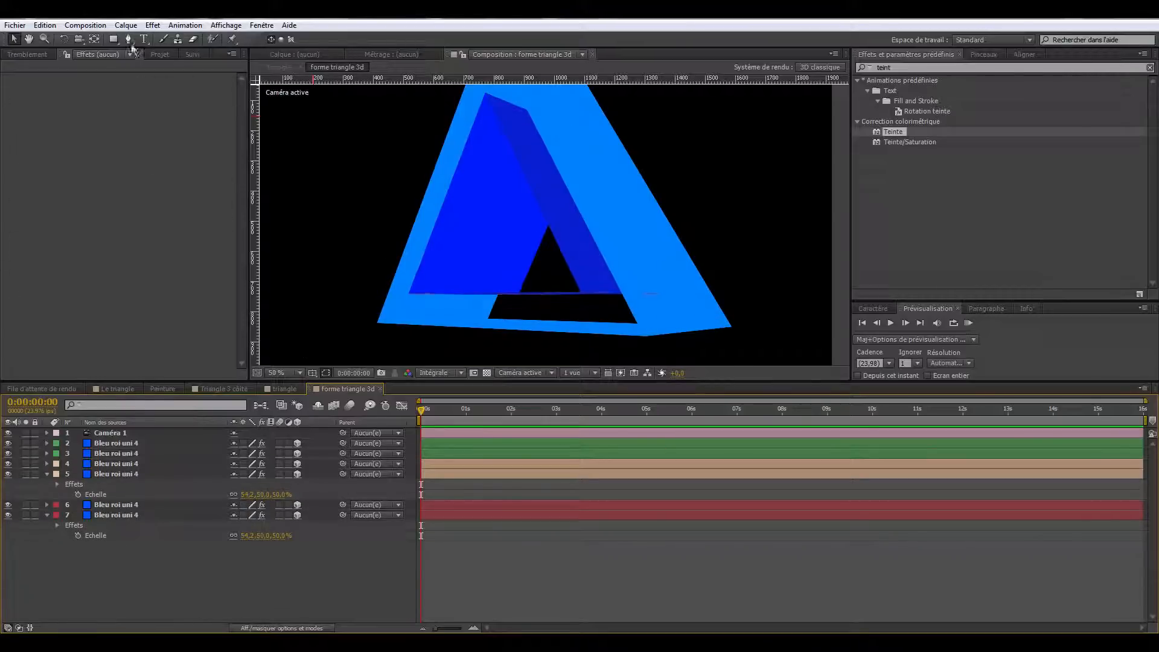
Step: Hide the Caméra 1 layer to see the triangle straight from the front
click(78, 39)
drag(544, 242, 594, 309)
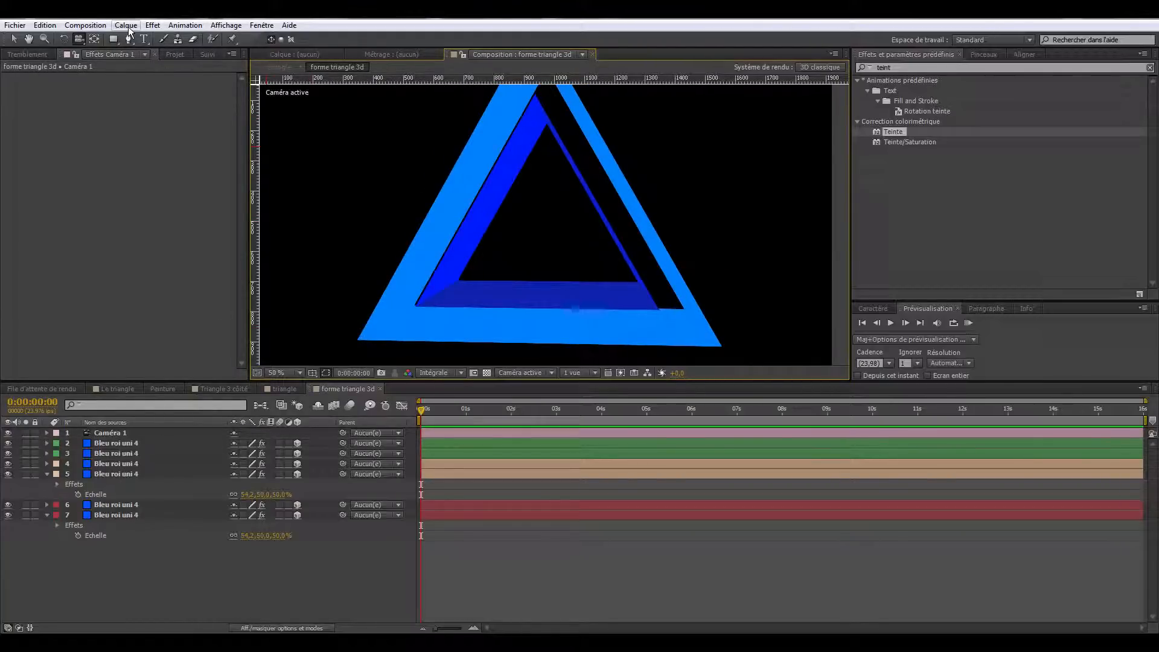
click(8, 432)
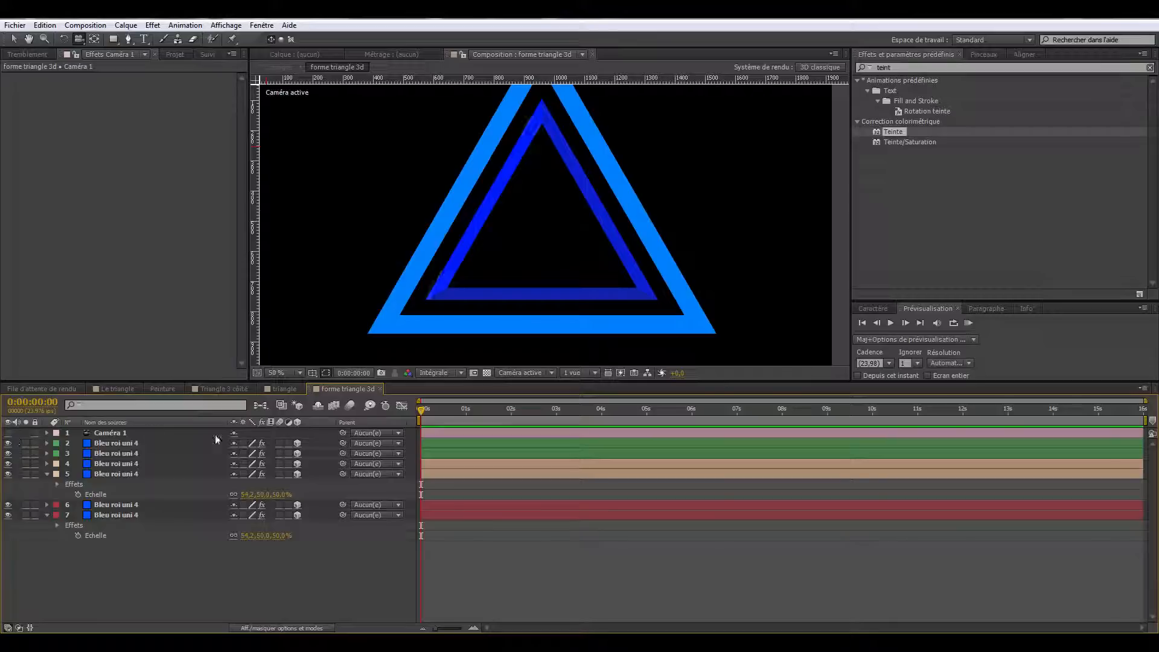
Step: Create a full-composition solid in bright cyan (1DD1FE) and turn it into a 3D layer
click(126, 25)
mouse_move(146, 42)
click(470, 53)
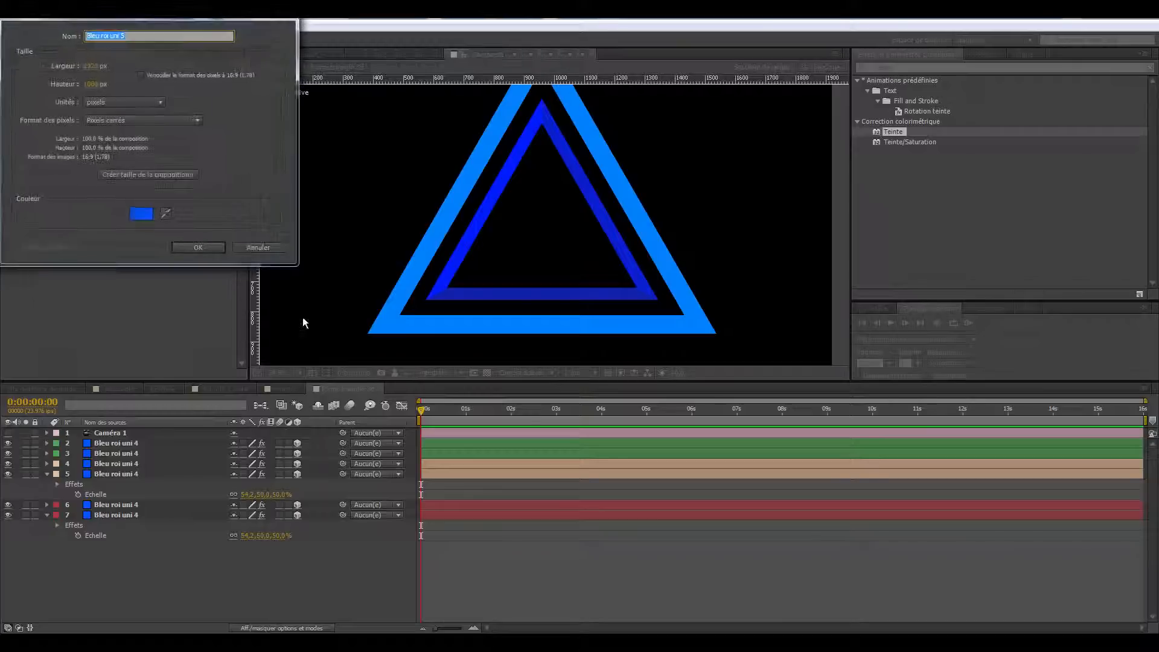
click(143, 215)
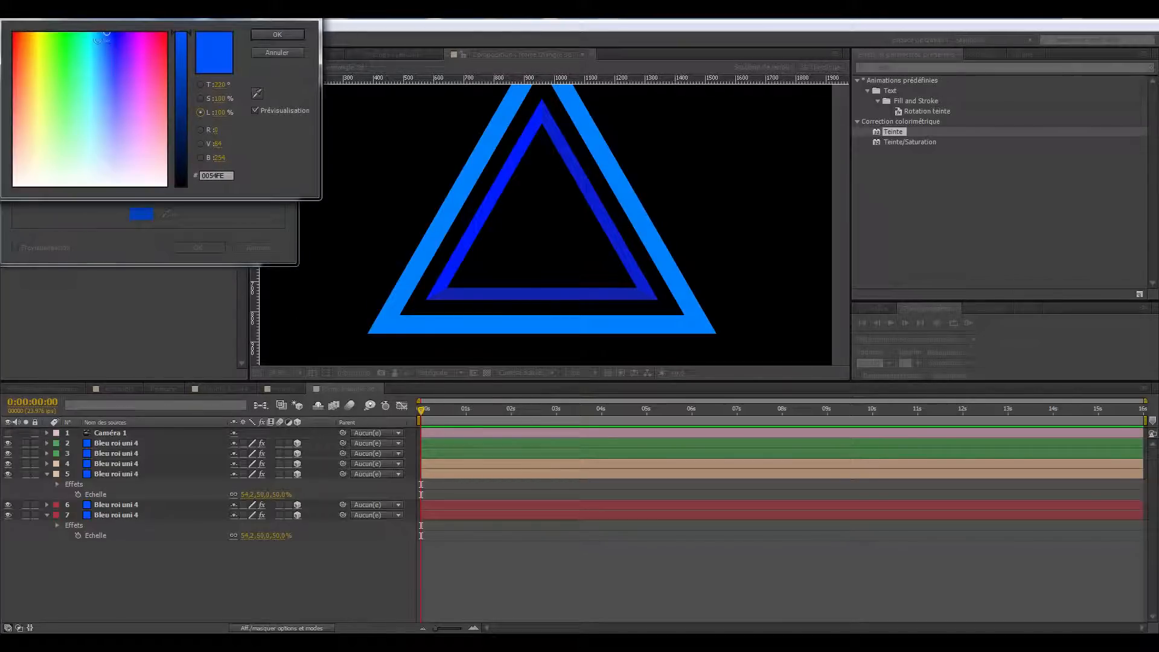
drag(97, 40, 95, 44)
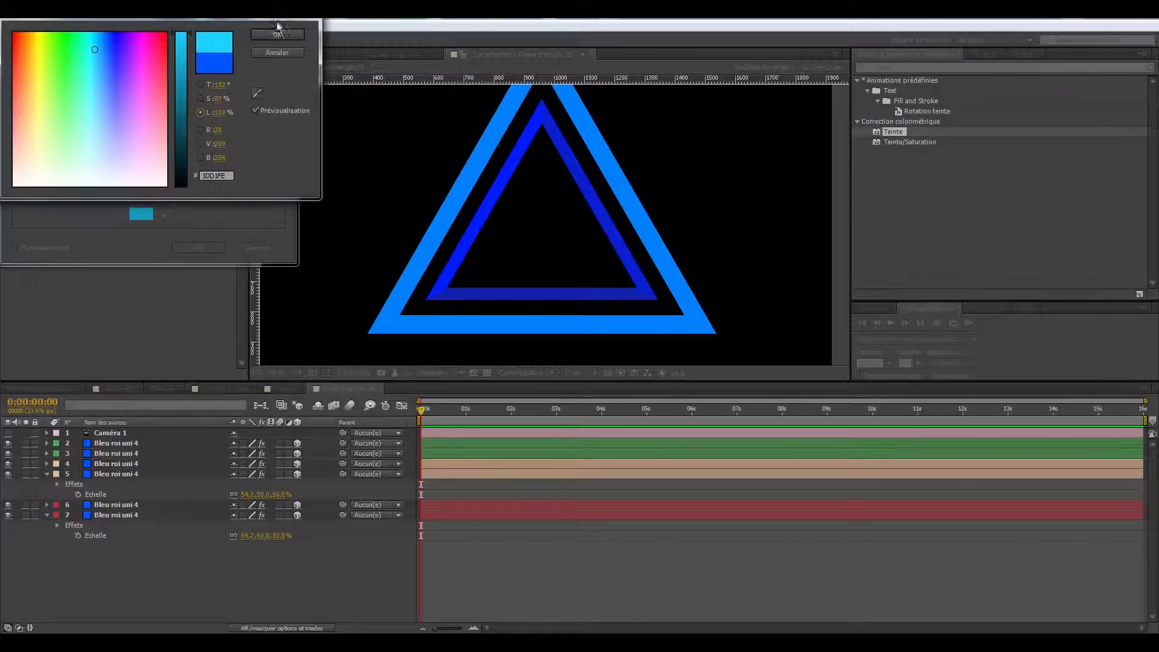
click(291, 37)
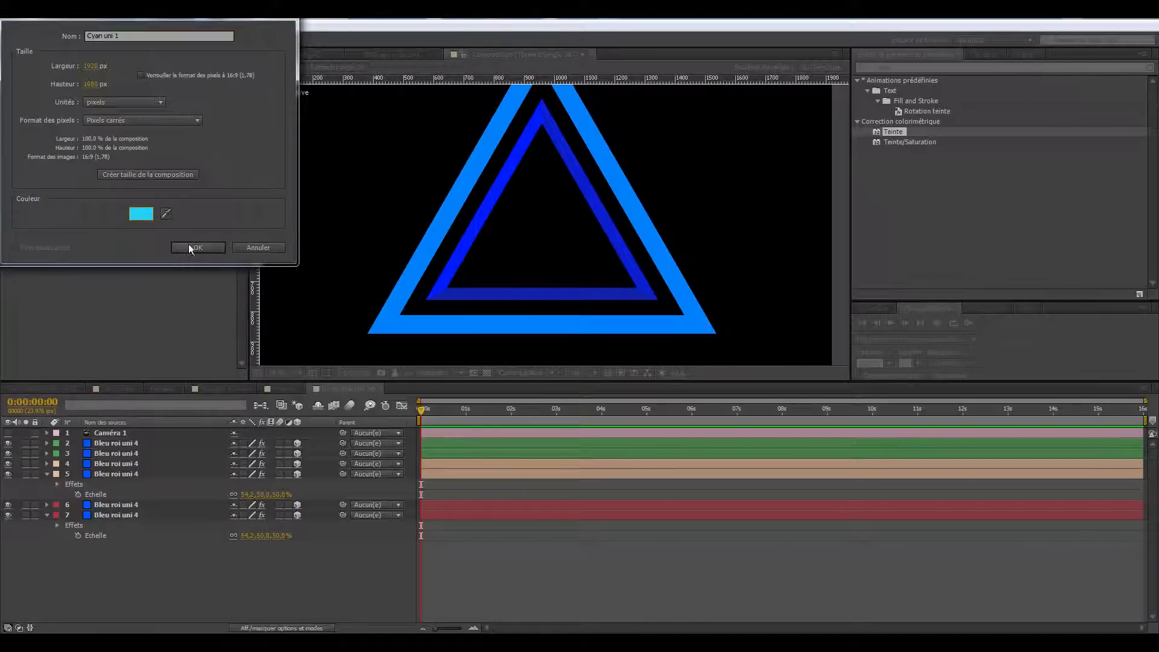
click(193, 248)
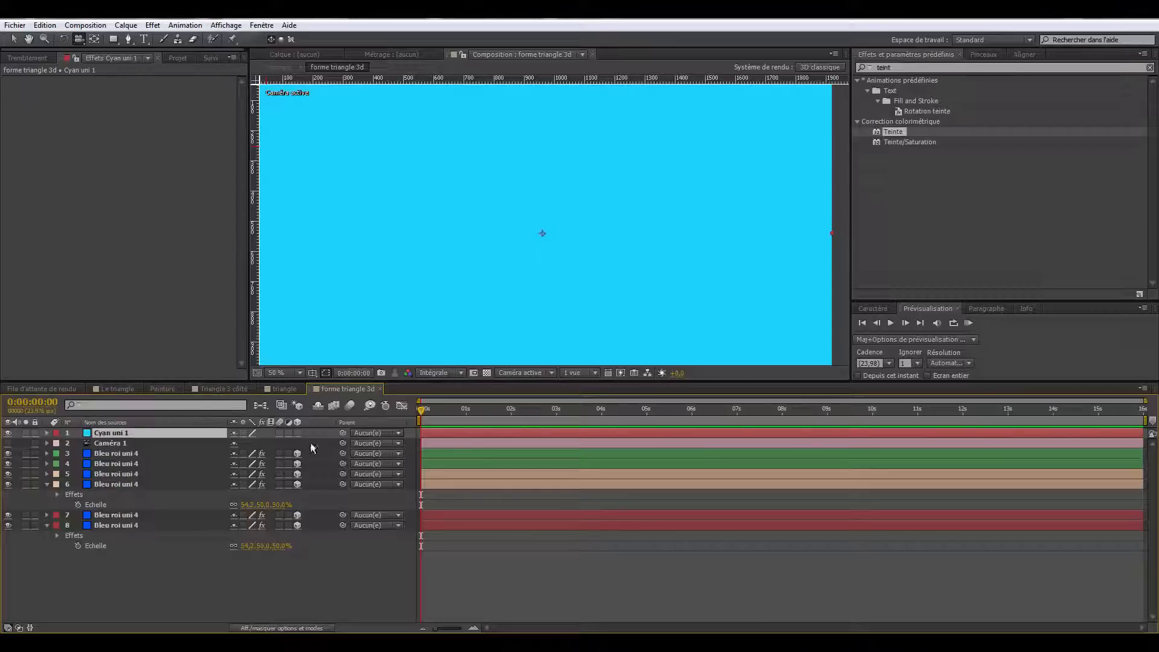
click(296, 434)
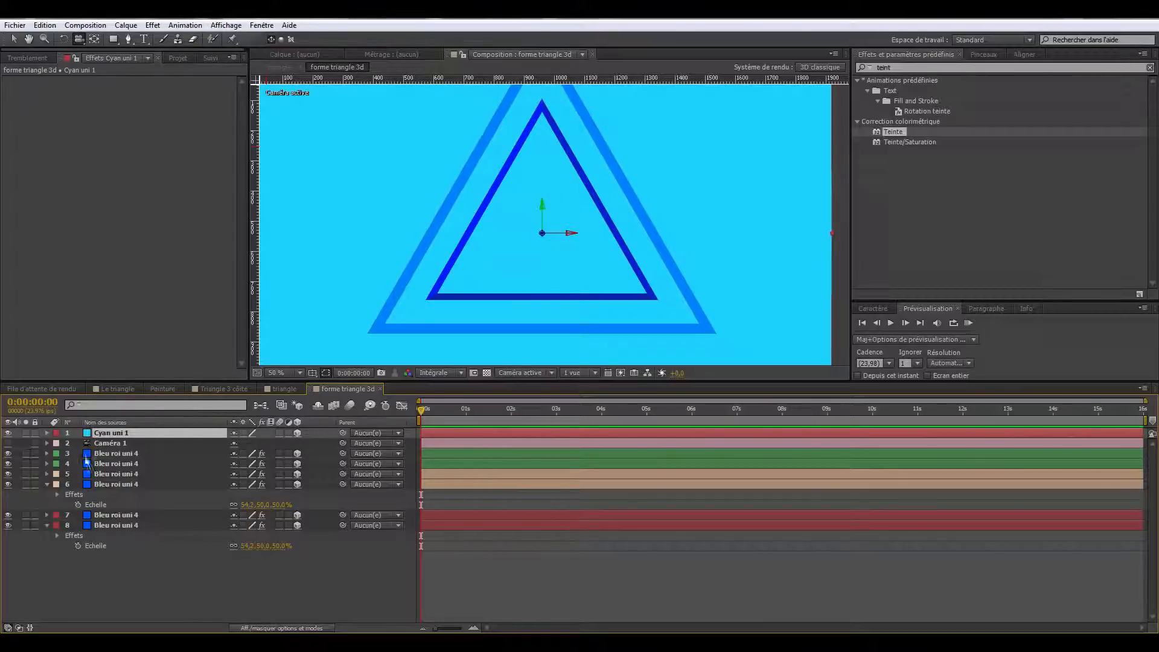
Step: Show the Caméra 1 layer and move the cyan solid along its Z axis to the front edge of the blue bars
click(8, 444)
drag(584, 105, 703, 253)
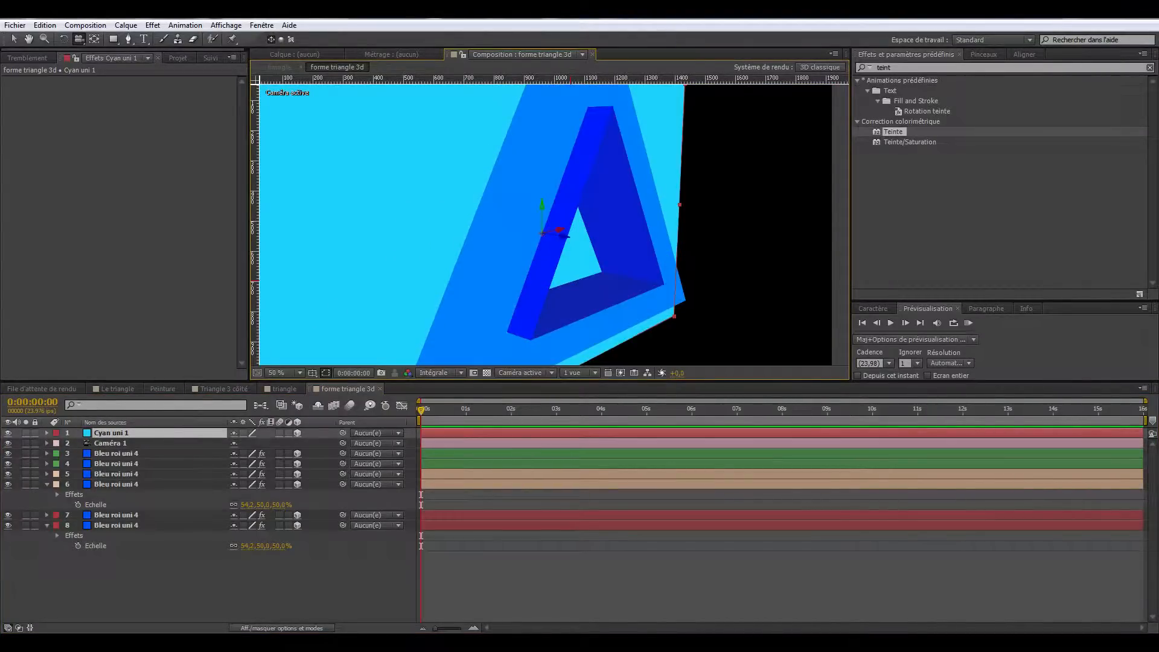
drag(519, 275, 548, 283)
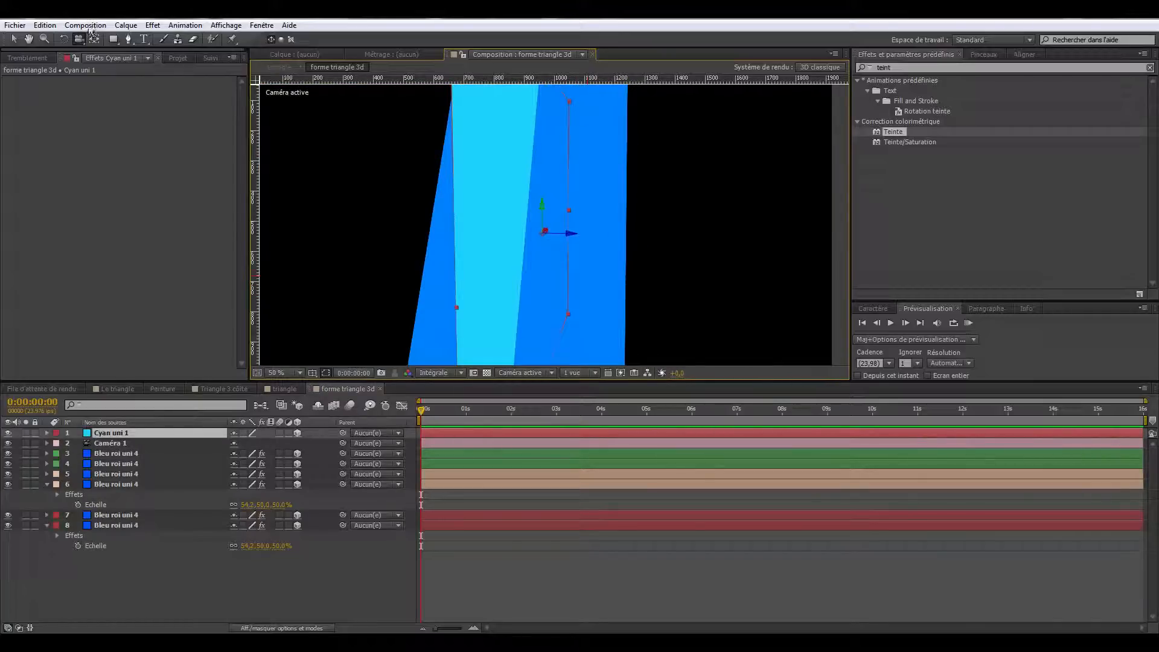
click(16, 41)
drag(571, 232, 298, 230)
scroll(646, 248, up, 1)
key(space)
scroll(635, 208, up, 2)
mouse_move(531, 247)
mouse_down()
mouse_move(580, 248)
mouse_move(546, 248)
mouse_up()
key(space)
scroll(547, 249, up, 1)
drag(472, 264, 482, 261)
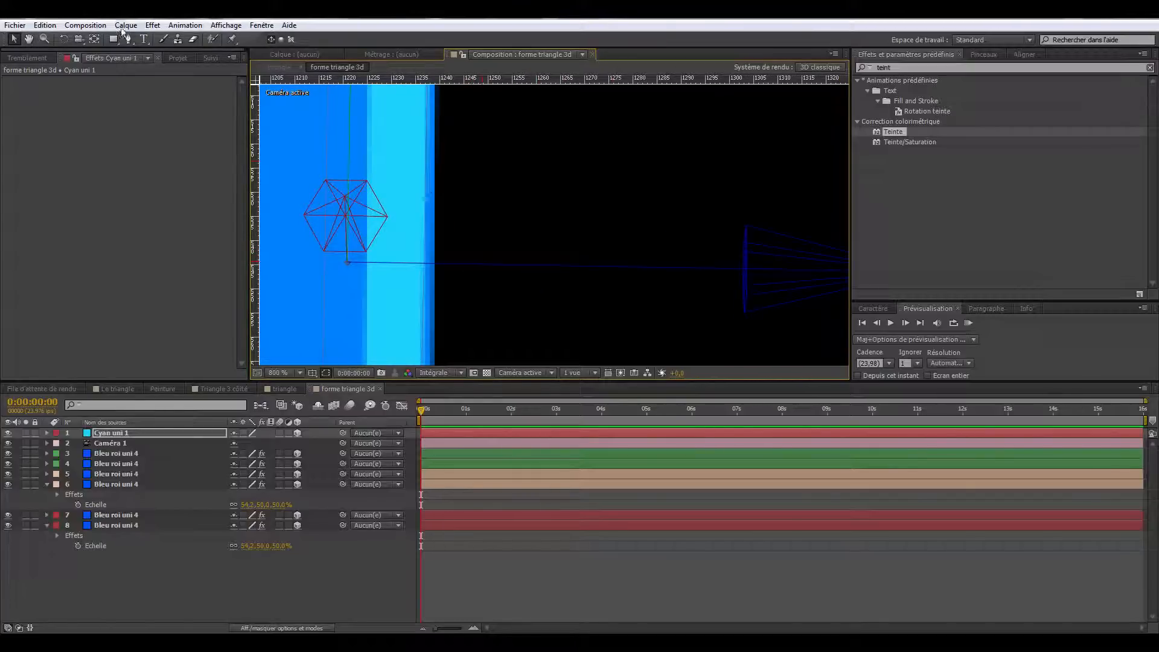
Step: Shift the cyan solid slightly further forward along Z so it lies just in front of the bars' edges
click(79, 39)
drag(418, 207, 430, 209)
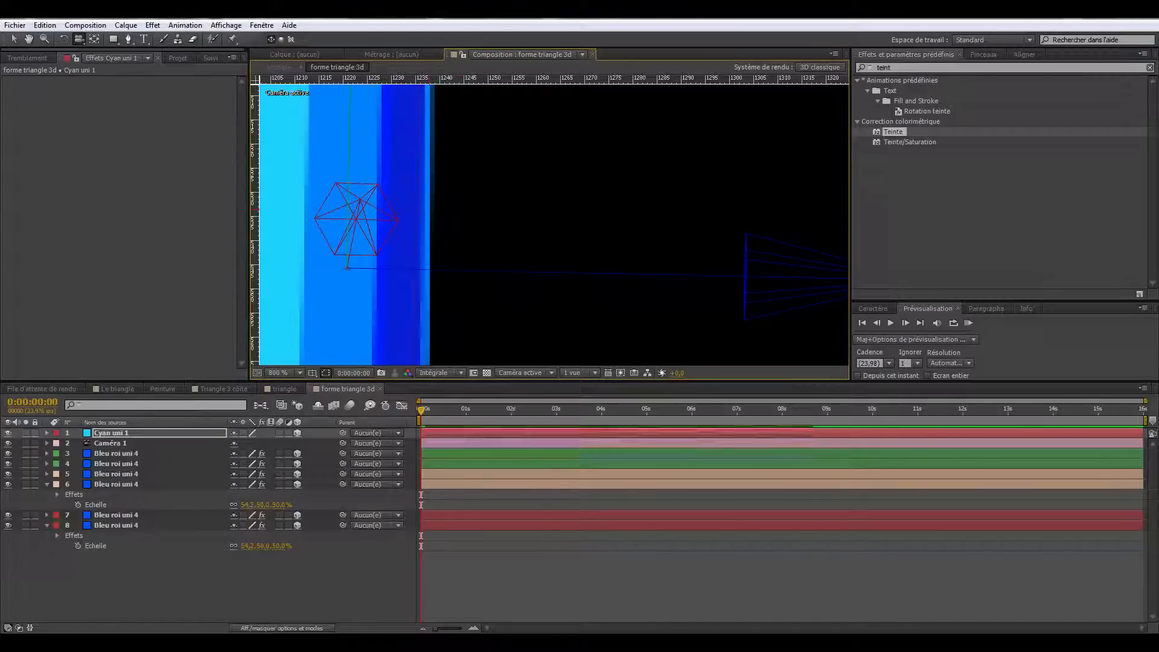
click(13, 39)
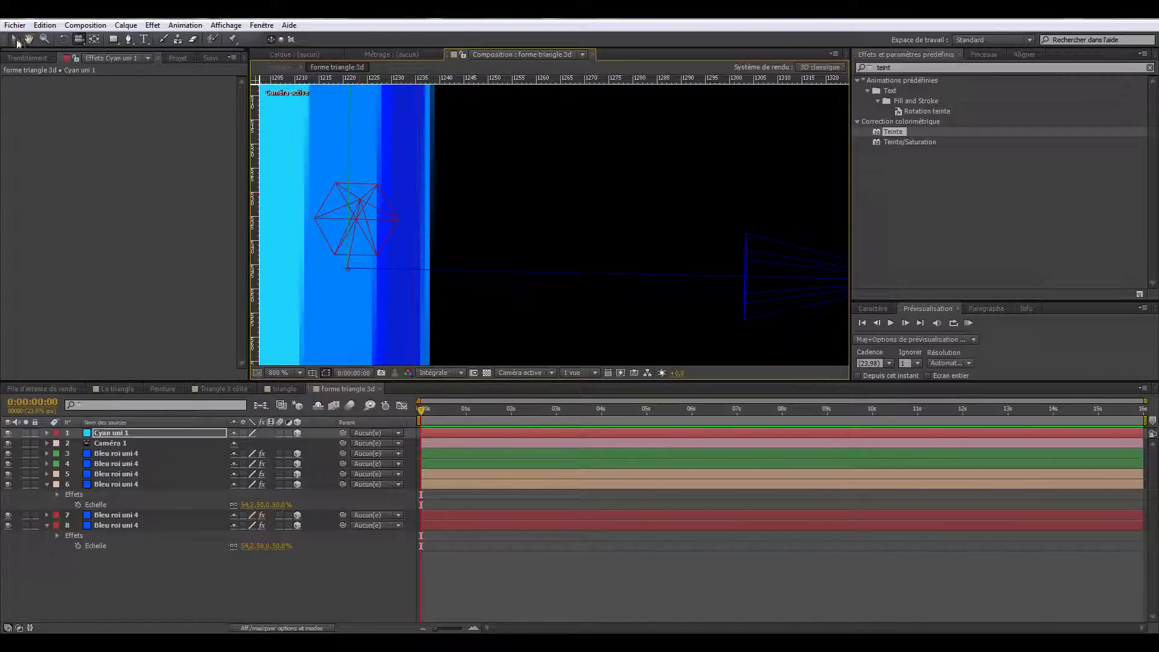
drag(348, 267, 404, 267)
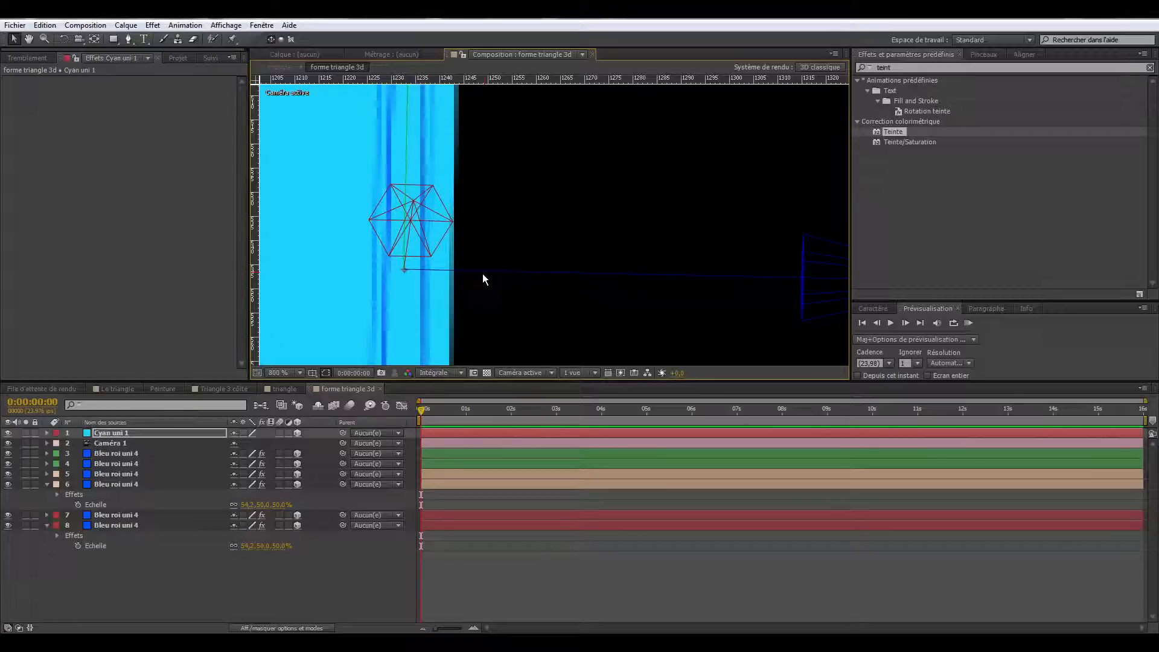
key(comma)
key(comma)
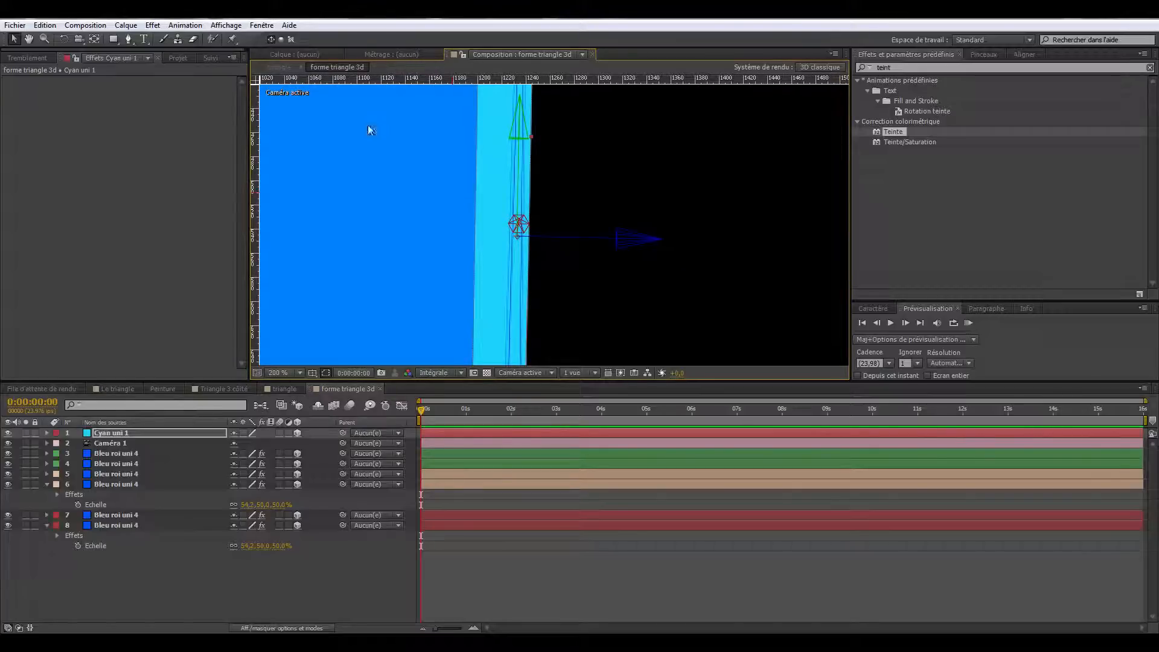
Step: Hide the Caméra 1 layer and check the triangle's top tip and base against the composition frame
click(8, 443)
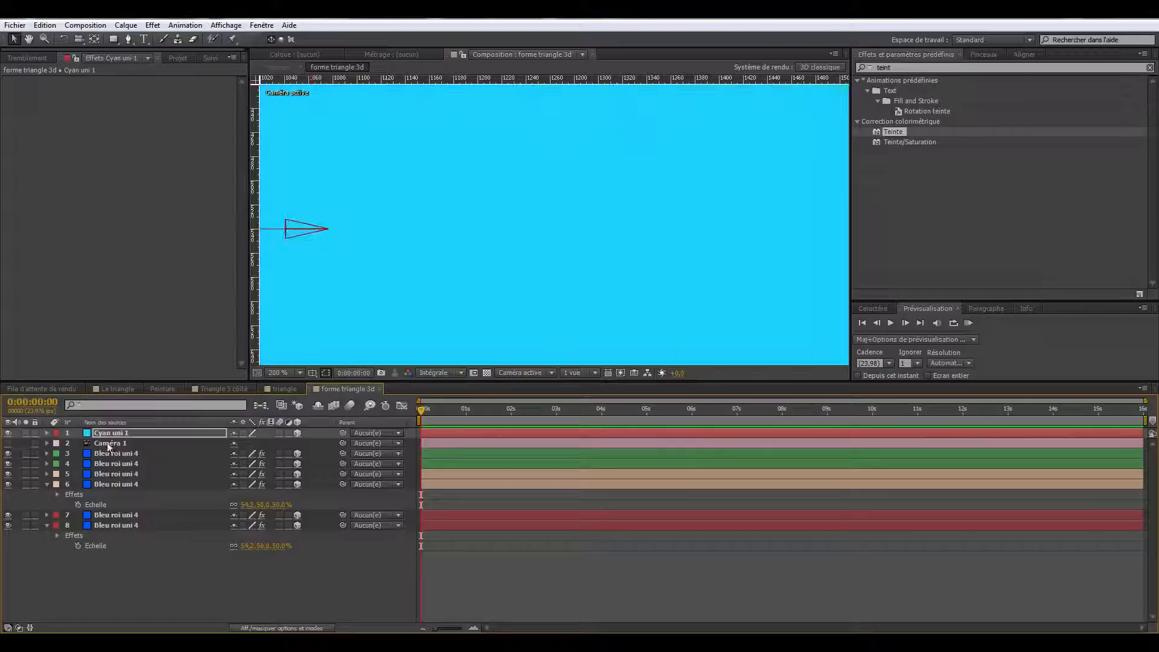
click(109, 443)
key(comma)
key(comma)
key(comma)
scroll(503, 280, down, 3)
key(space)
drag(509, 243, 527, 255)
scroll(527, 255, up, 4)
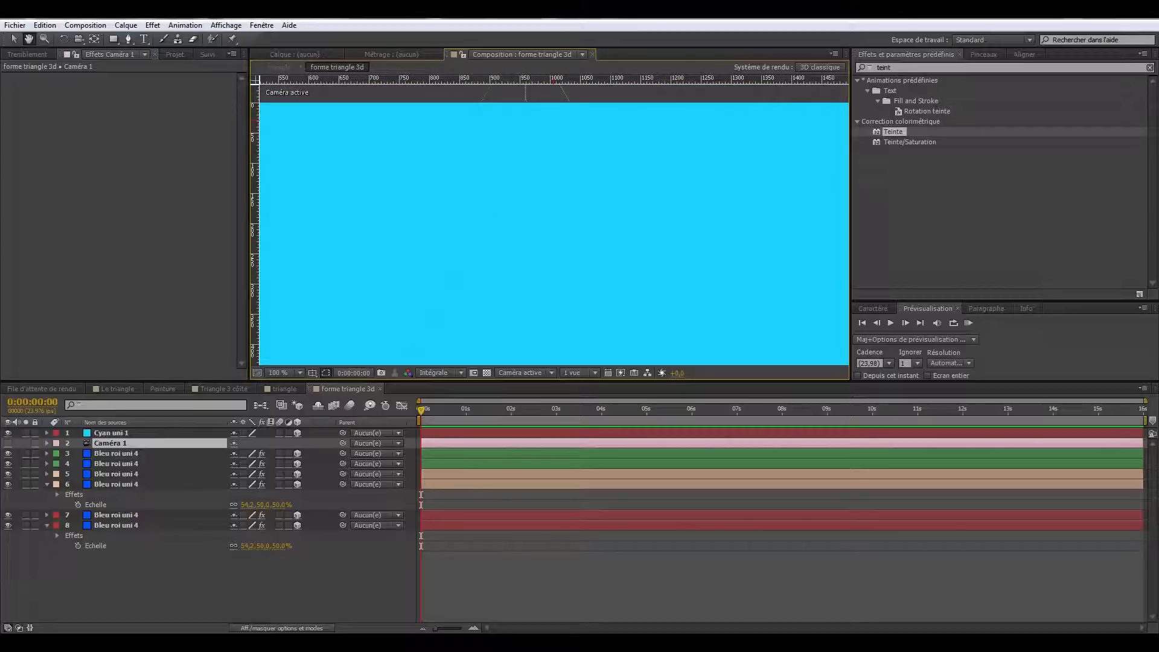
key(comma)
key(comma)
key(period)
key(period)
key(period)
key(period)
key(period)
key(period)
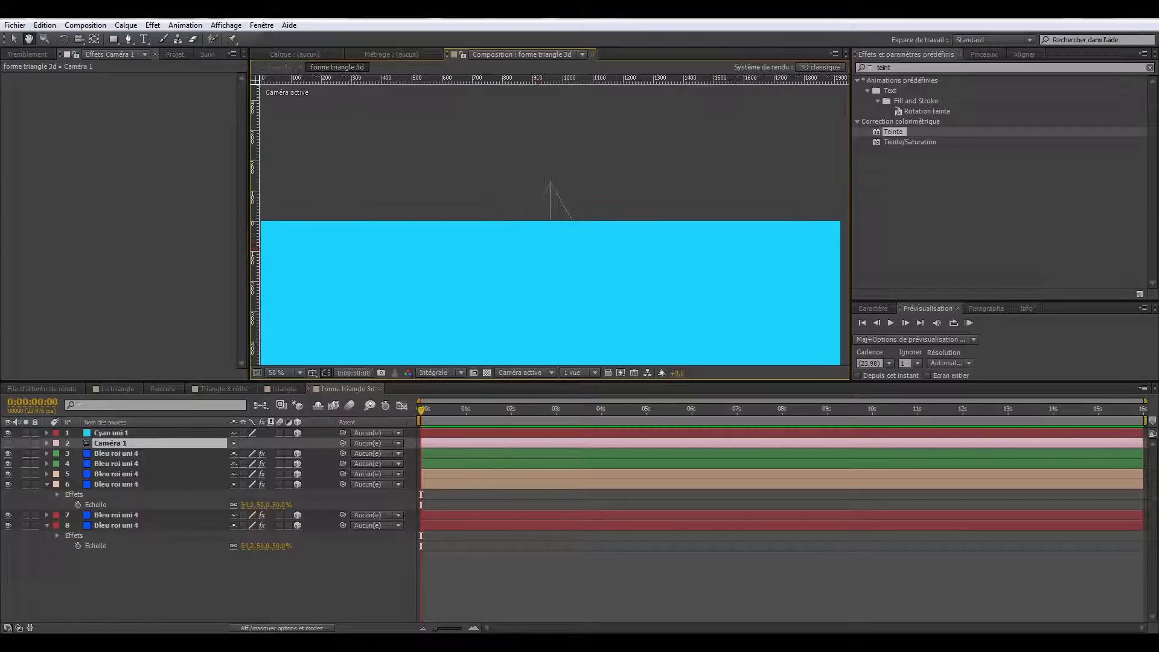
key(comma)
key(comma)
key(comma)
key(comma)
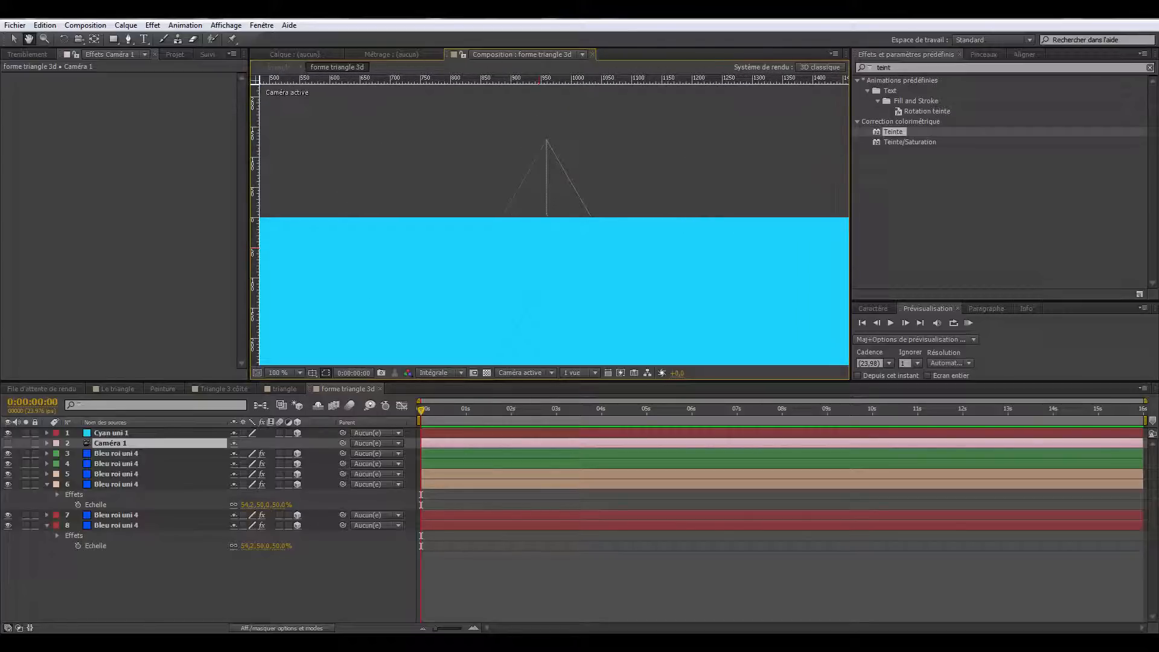
key(comma)
key(comma)
key(comma)
key(comma)
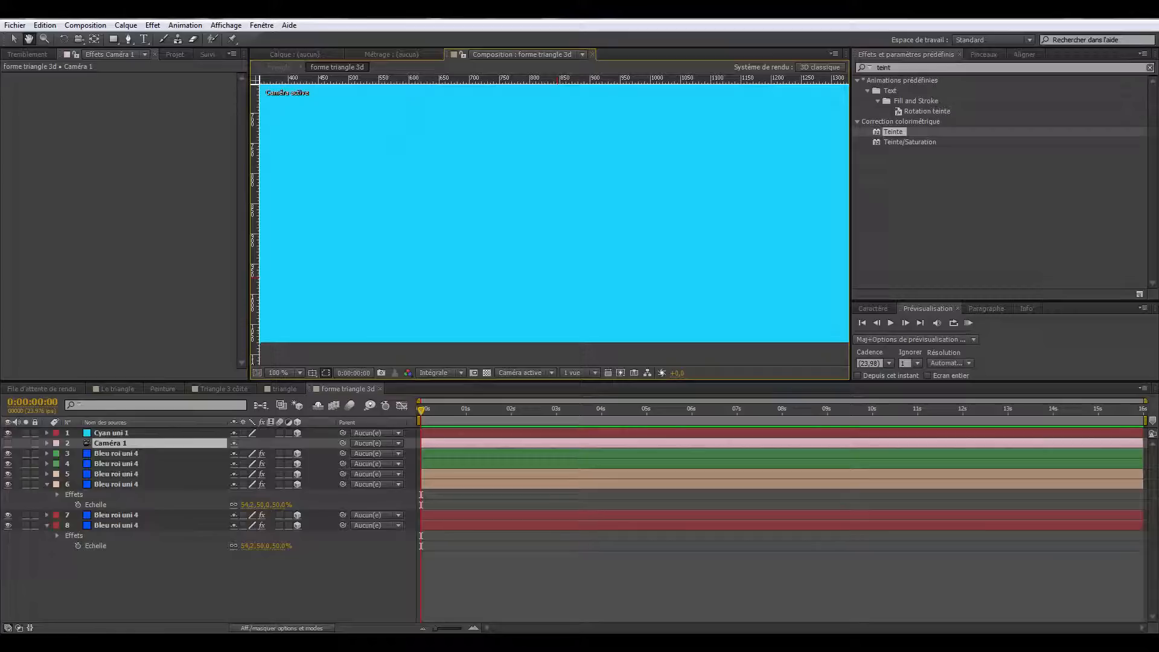
Step: Move all six blue bar layers down together until the triangle's top tip falls inside the composition frame
key(v)
click(142, 455)
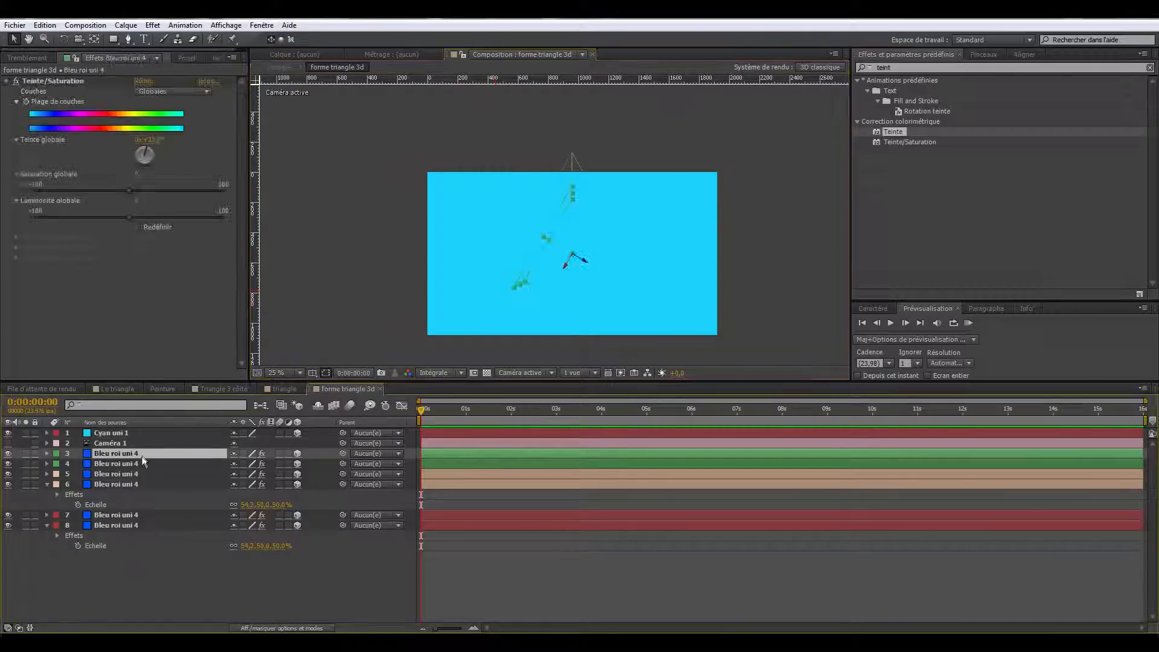
shift+click(139, 466)
shift+click(148, 526)
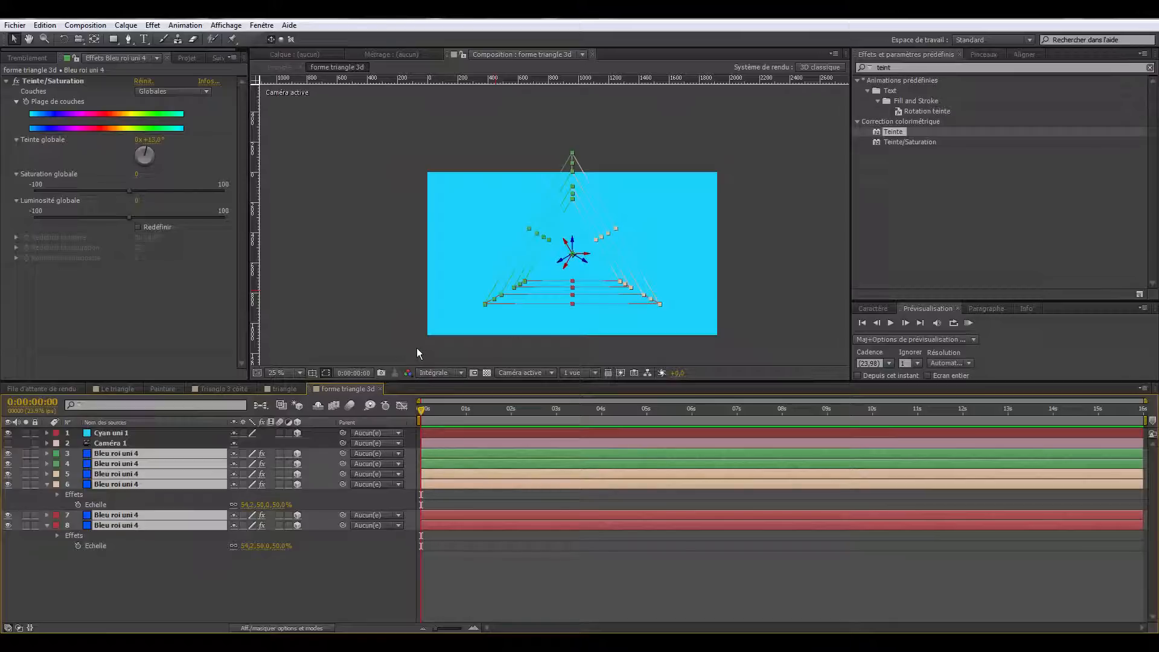
key(Down)
key(Down)
key(Down)
key(Down)
key(Down)
key(Down)
key(Down)
key(Down)
key(Down)
key(Down)
key(Down)
key(Down)
key(Down)
key(Down)
key(Down)
key(Down)
key(Down)
key(Down)
key(Down)
key(Down)
key(Down)
key(Down)
key(Down)
key(Down)
key(Down)
key(Down)
key(Down)
key(Down)
key(Down)
key(Down)
key(Down)
key(Down)
key(Down)
key(Down)
key(Down)
key(Down)
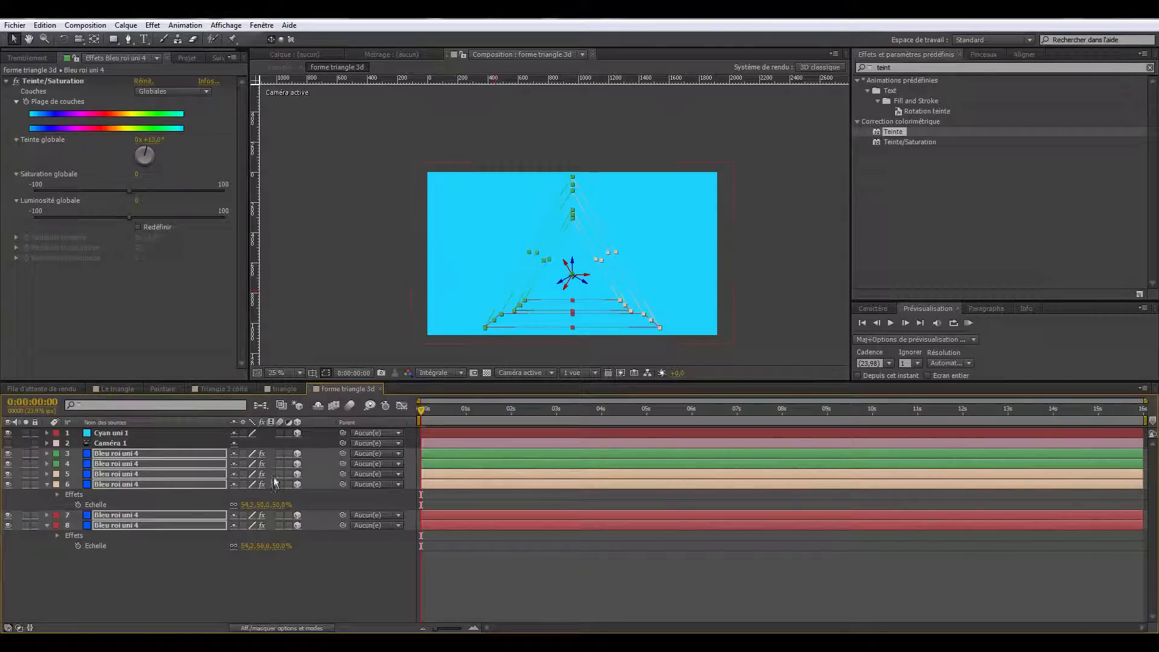
click(217, 571)
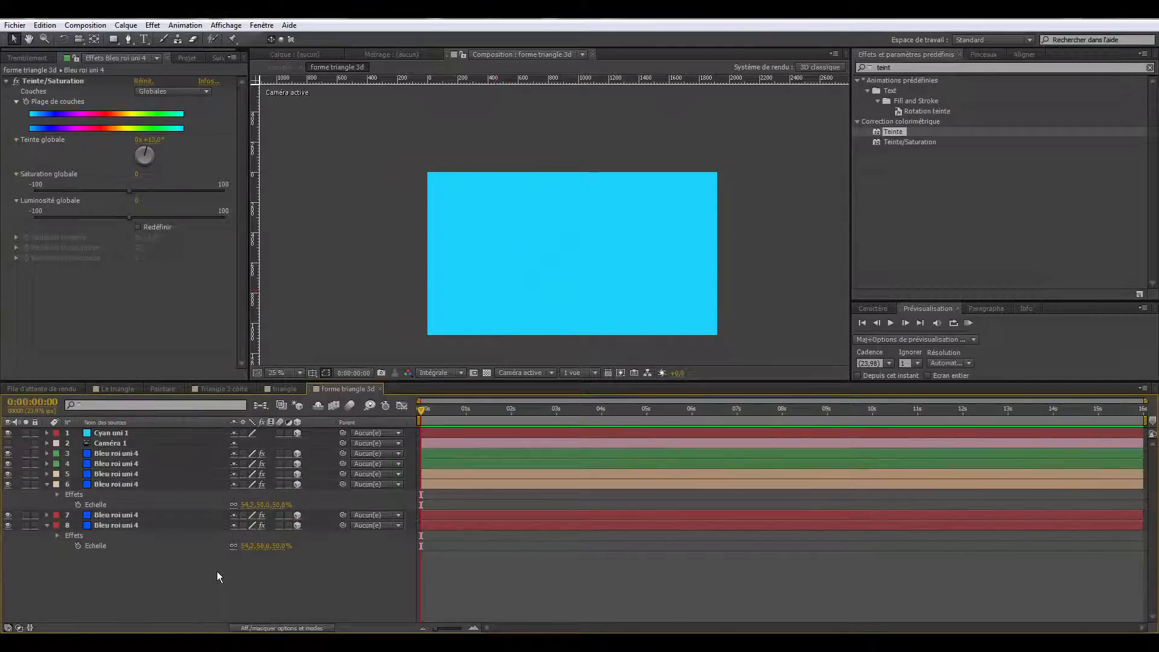
Step: Start a Pen tool mask on the cyan solid with its first point at the triangle's outer top corner
click(160, 434)
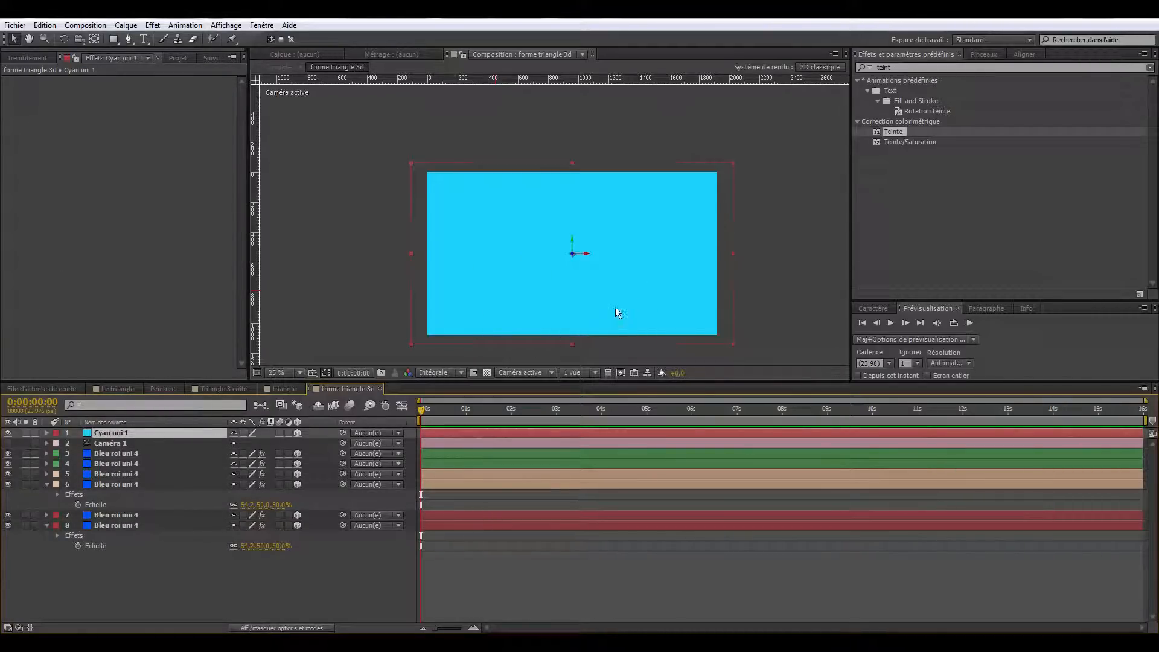
scroll(574, 288, up, 4)
key(h)
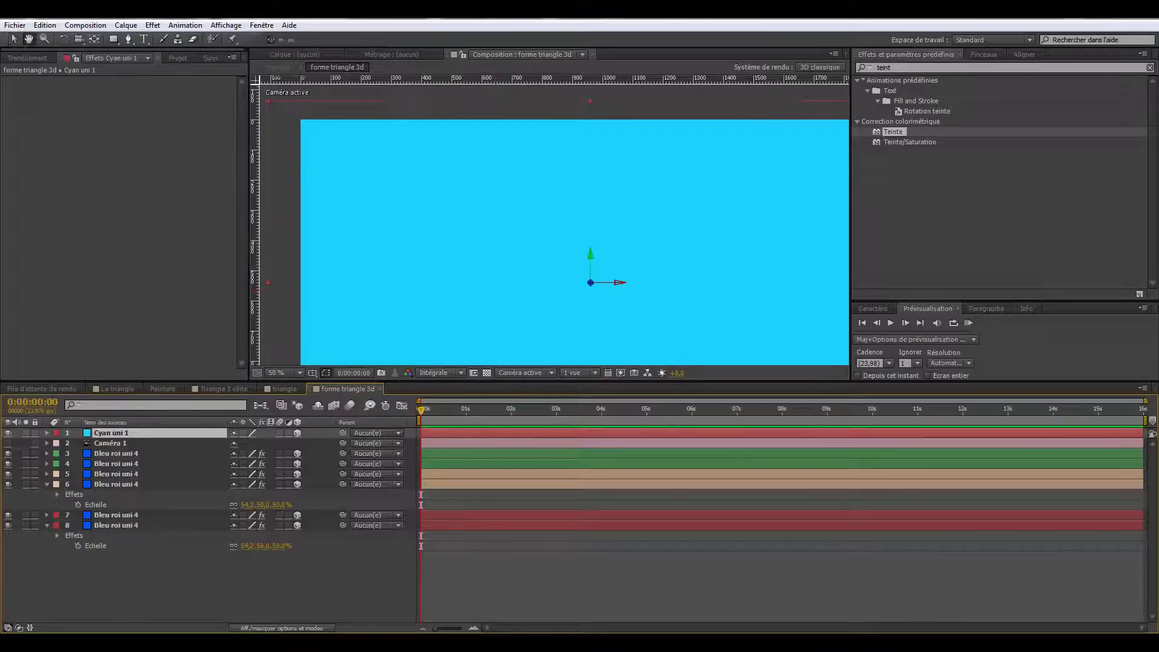
key(v)
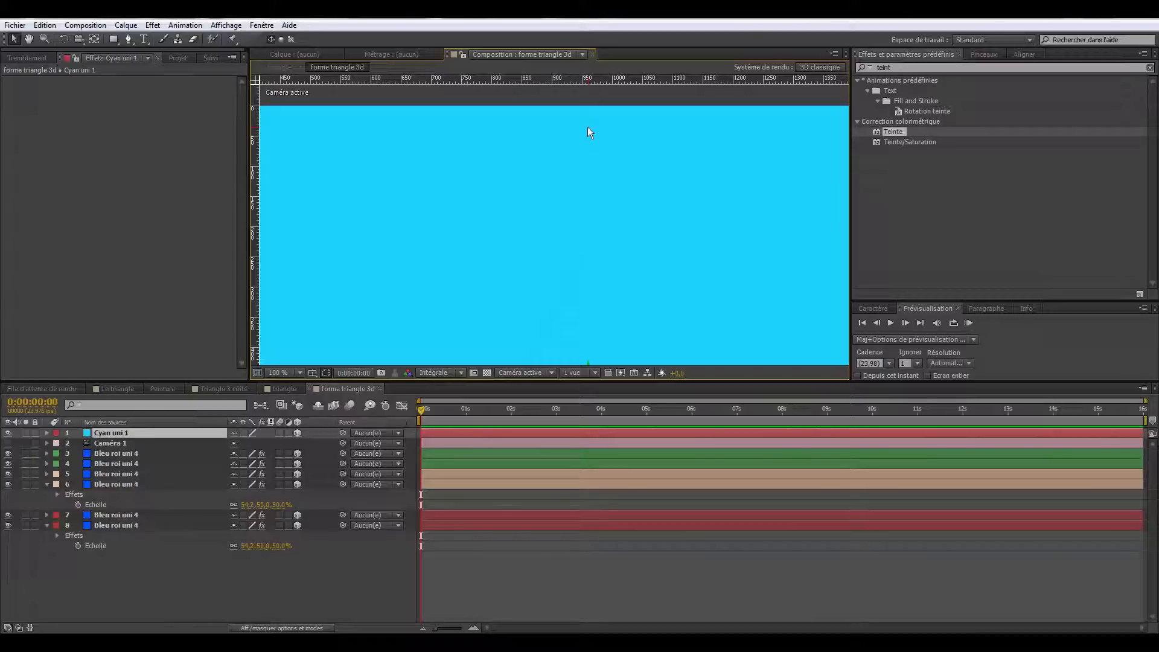
click(128, 39)
click(149, 435)
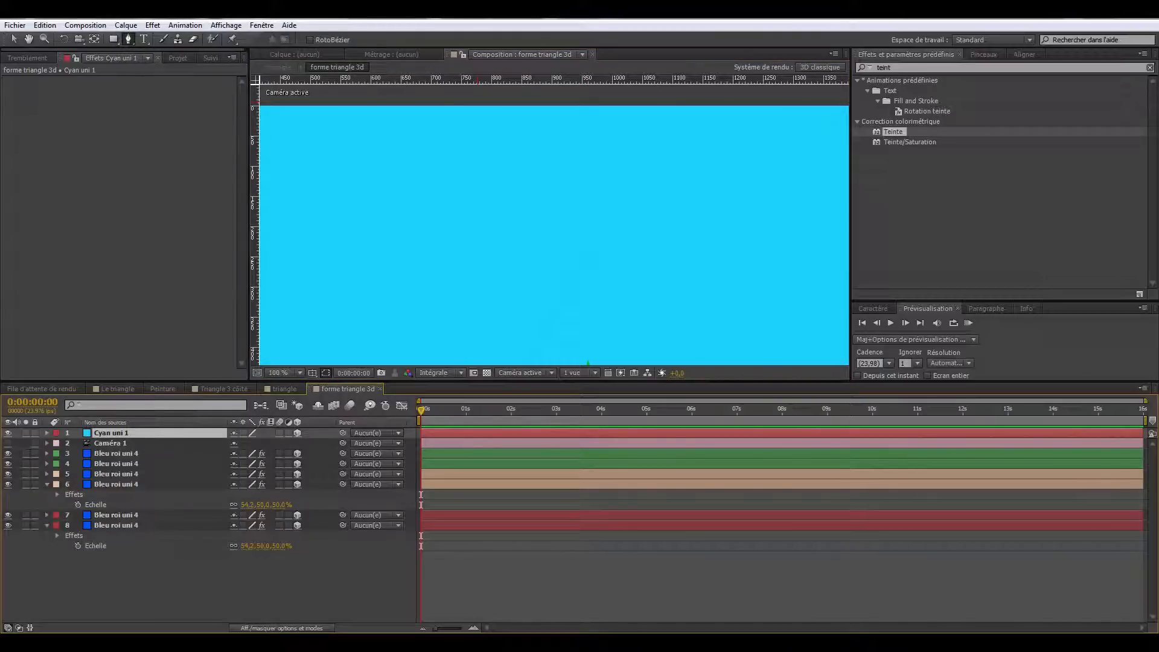
key(space)
drag(582, 139, 553, 219)
scroll(554, 219, up, 3)
scroll(554, 219, up, 4)
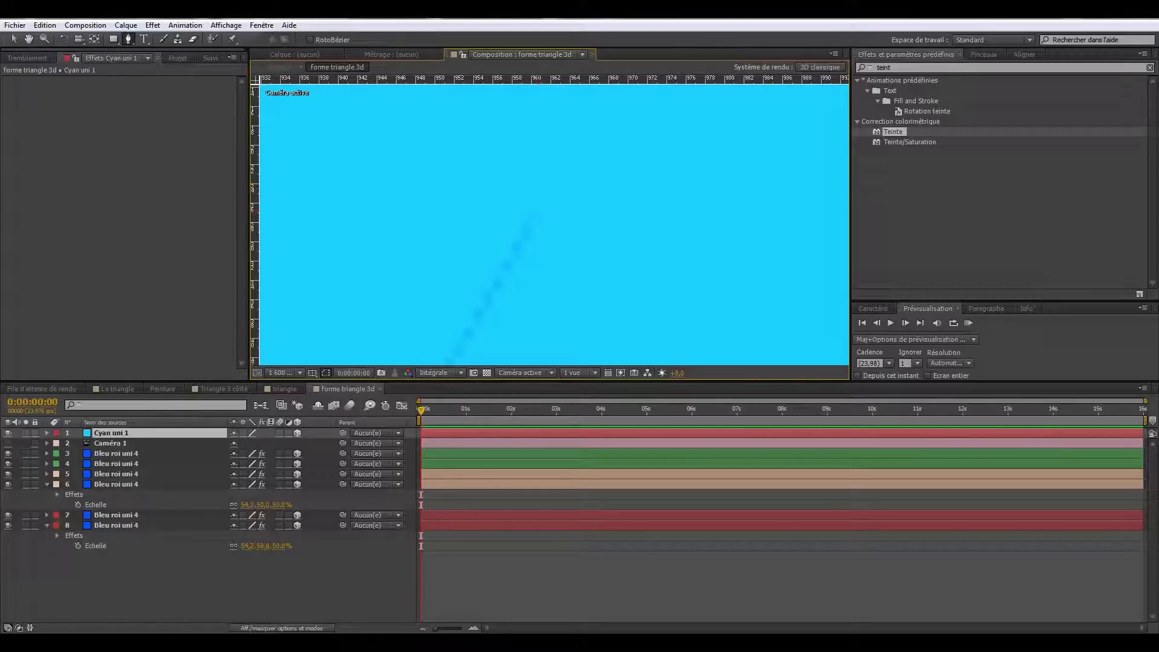
Step: Add the mask's second point on the cyan solid at the triangle's lower-left outer corner
key(space)
scroll(535, 218, down, 4)
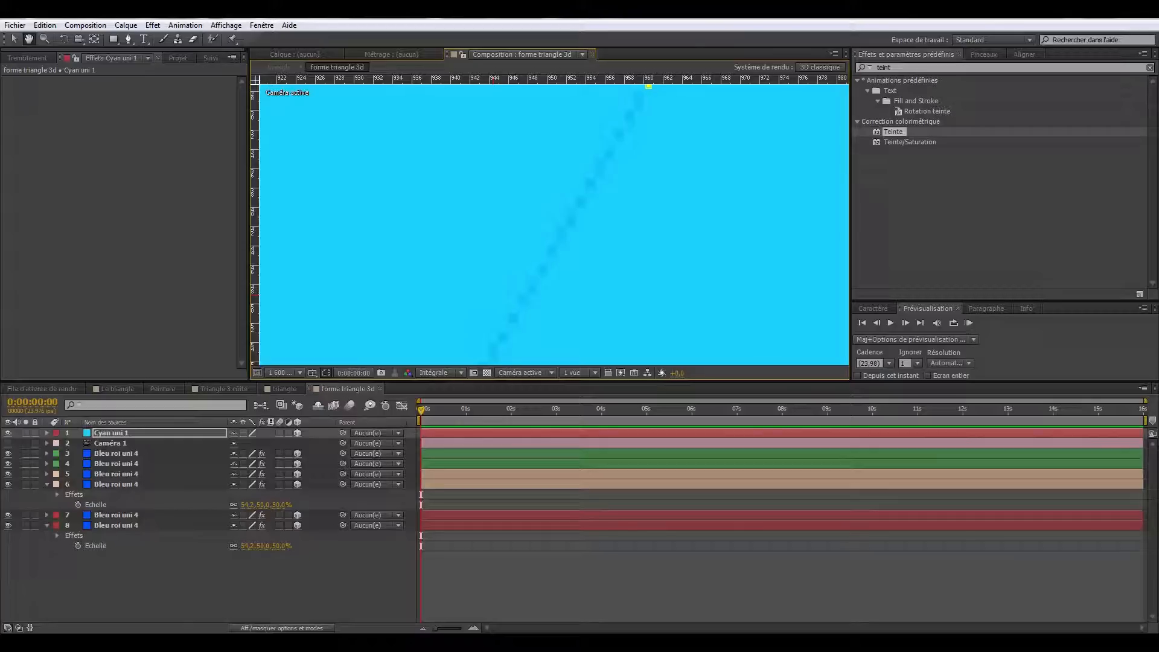
drag(530, 310, 656, 108)
drag(526, 326, 556, 276)
scroll(550, 224, down, 2)
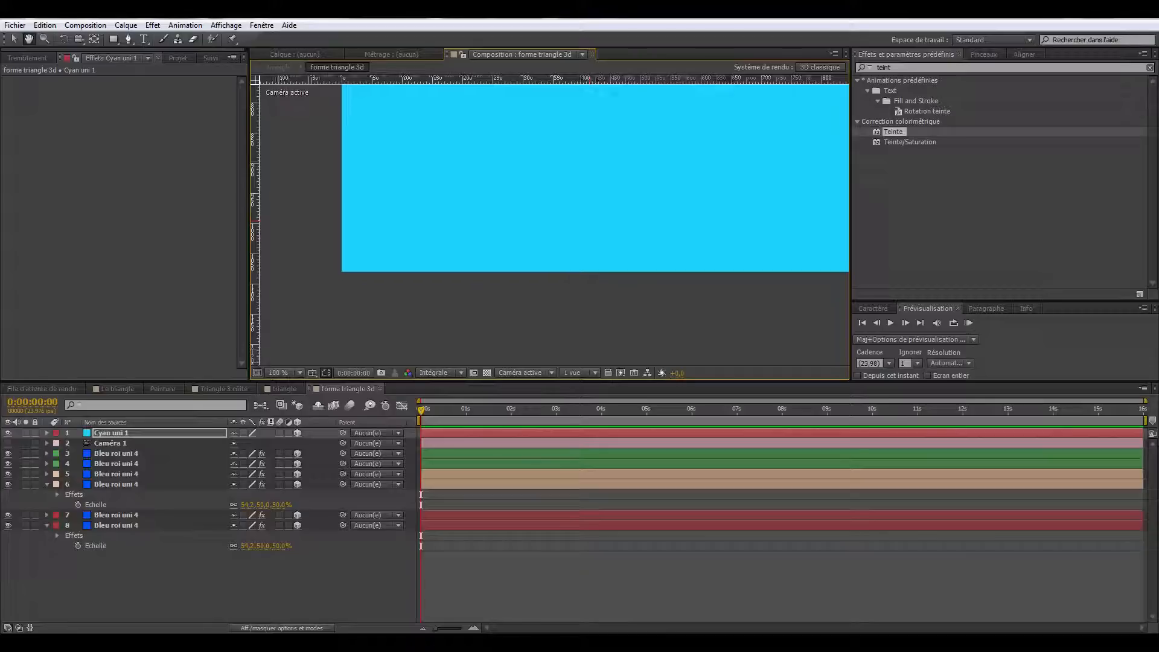
scroll(550, 223, up, 4)
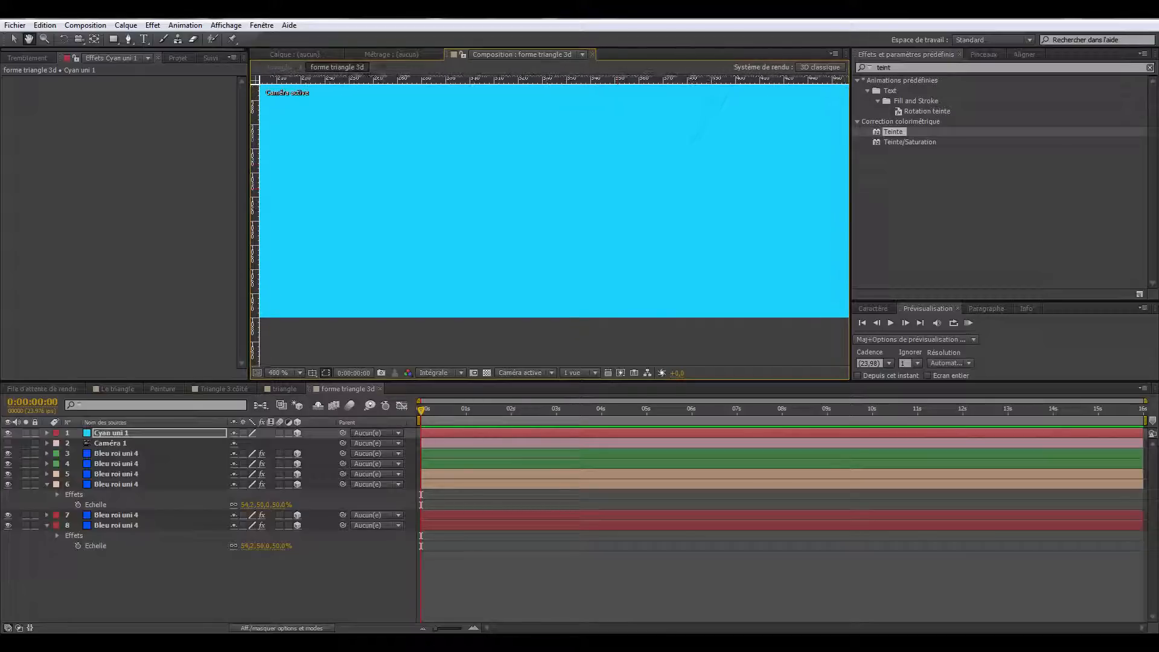
scroll(549, 224, down, 2)
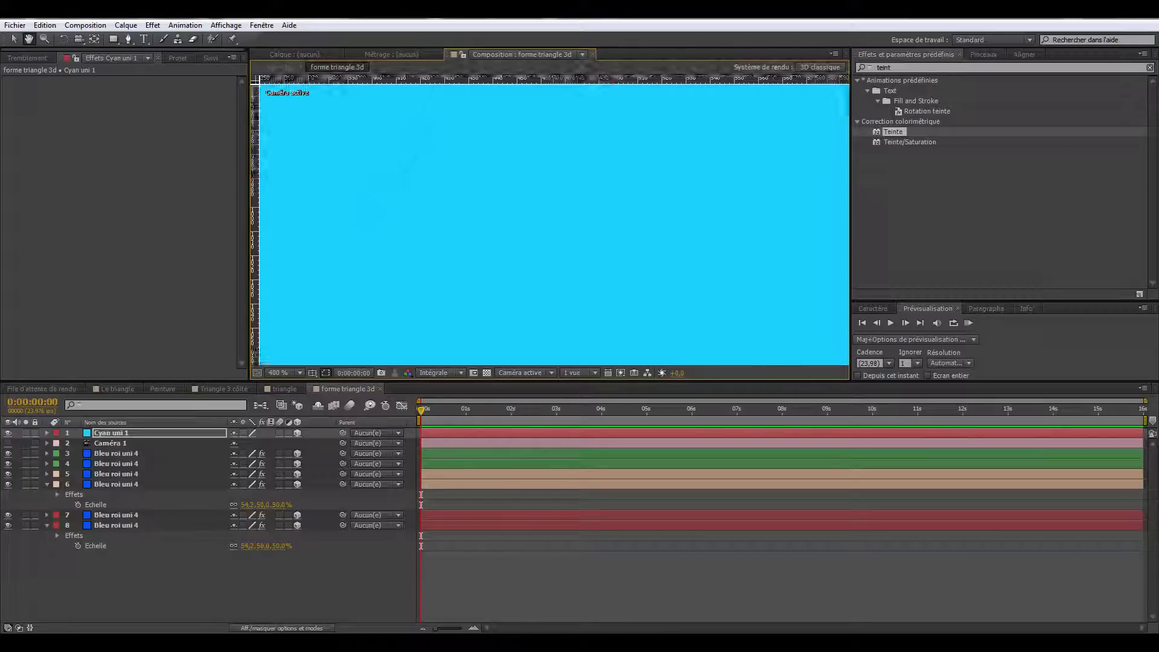
scroll(549, 224, down, 3)
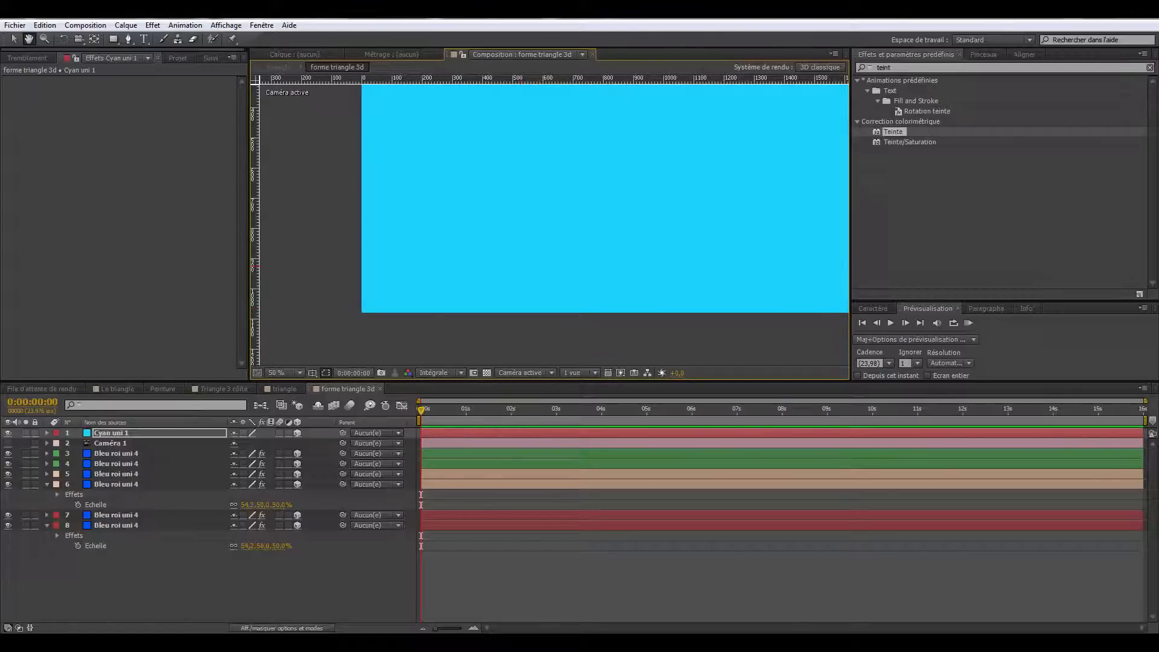
scroll(549, 223, up, 2)
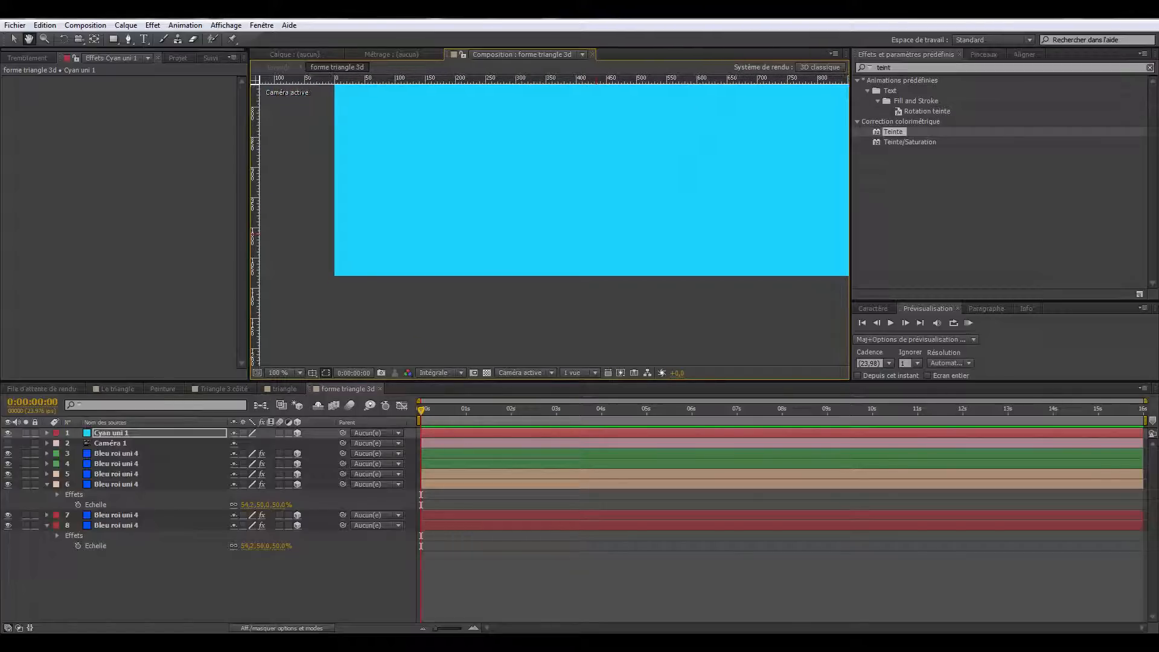
scroll(549, 223, up, 3)
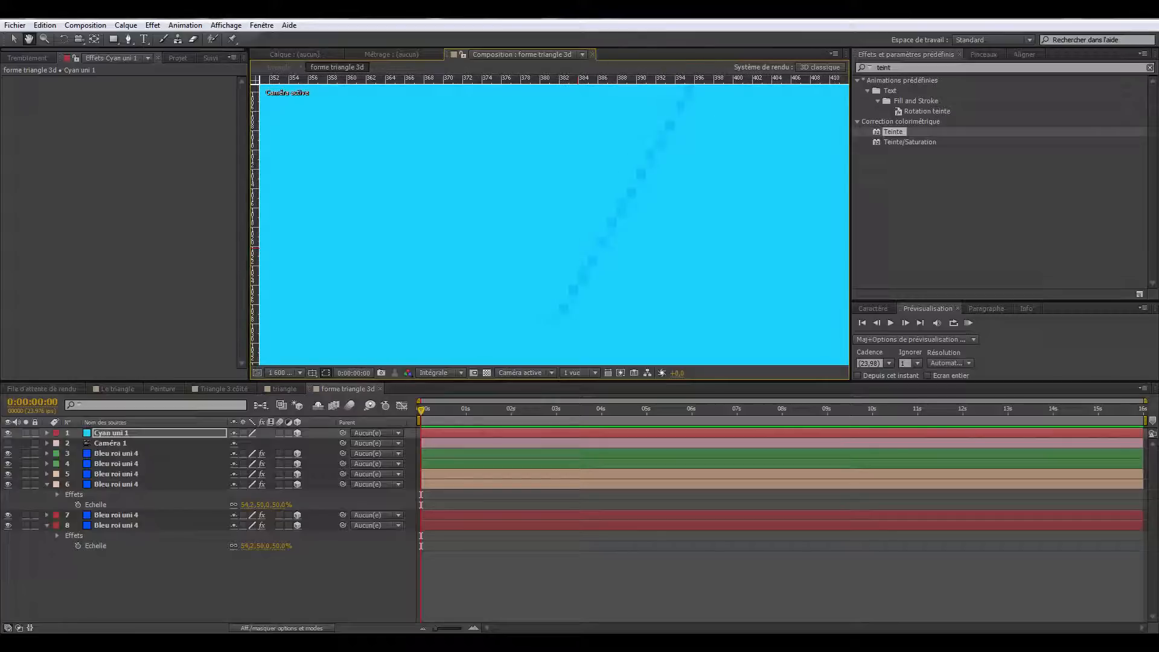
drag(578, 247, 584, 201)
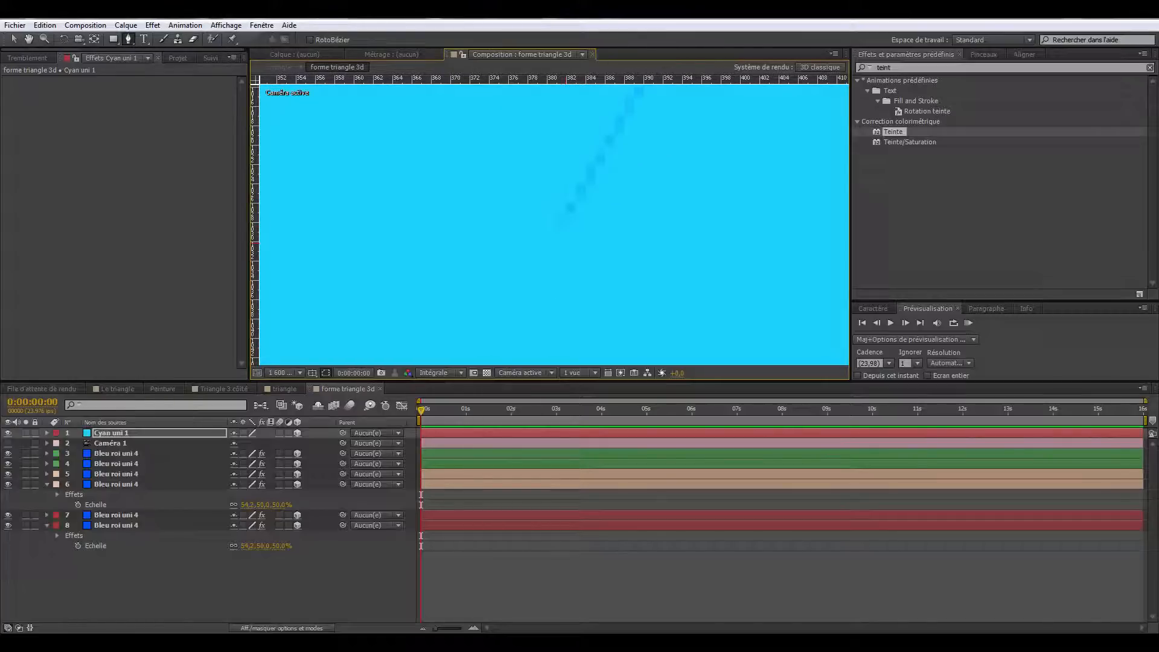
Step: Look for the triangle's lower-right outer corner through the cyan solid
scroll(624, 249, down, 1)
drag(624, 250, 141, 248)
scroll(631, 247, down, 2)
drag(631, 257, 154, 354)
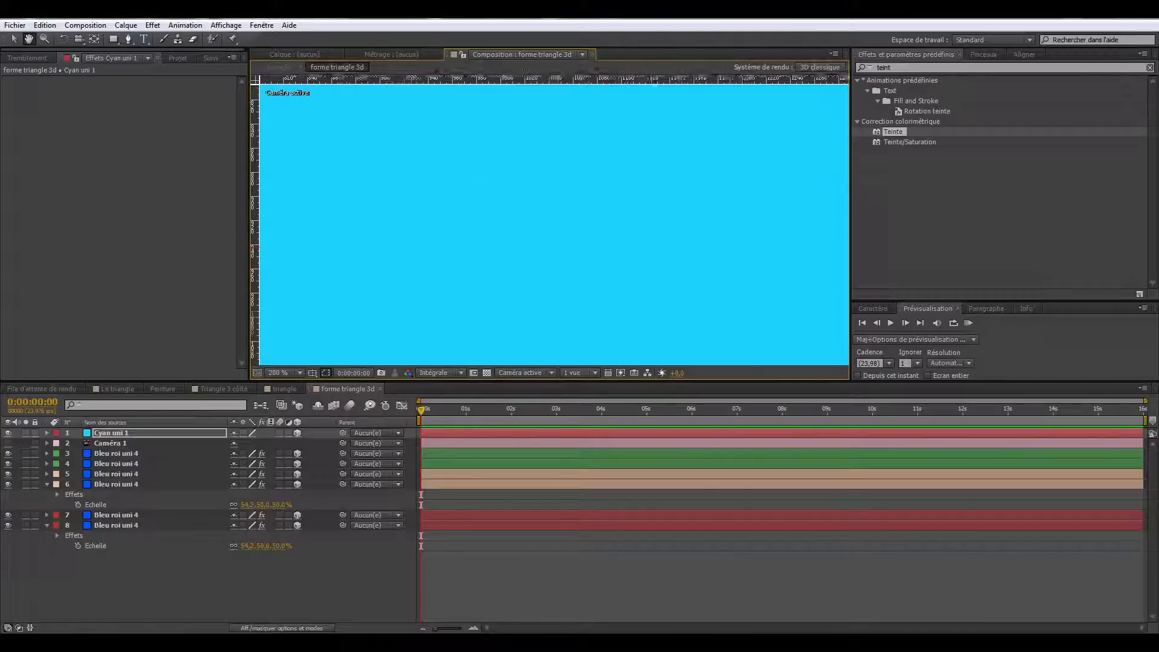
scroll(655, 246, down, 1)
drag(655, 242, 367, 276)
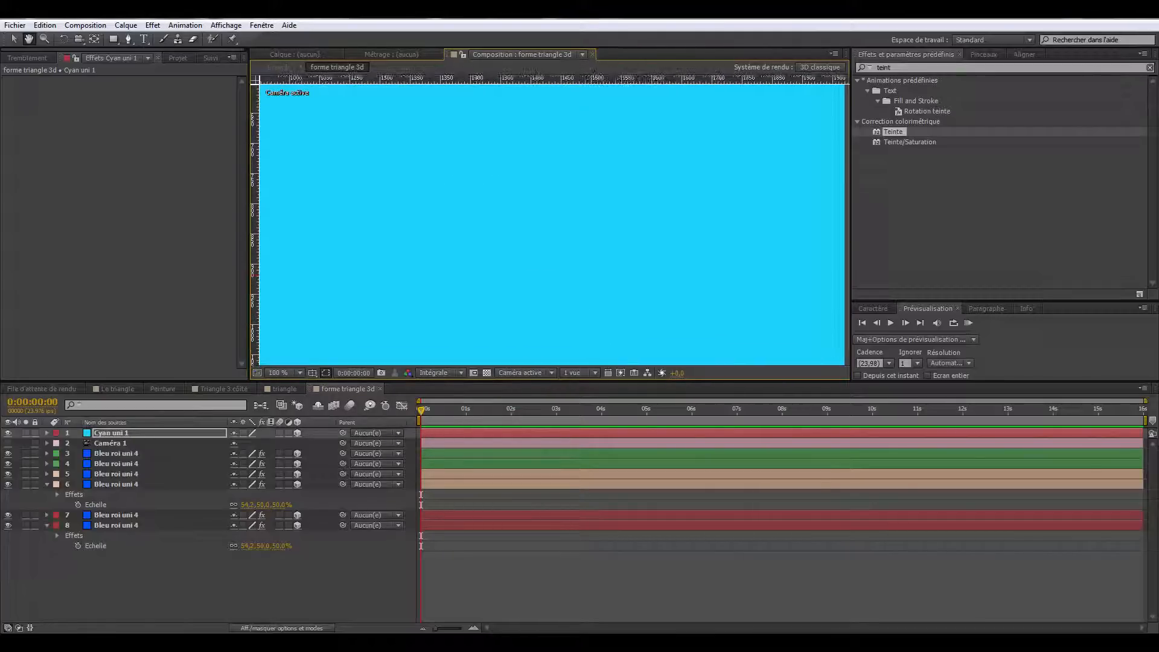
scroll(530, 169, down, 1)
drag(530, 168, 544, 298)
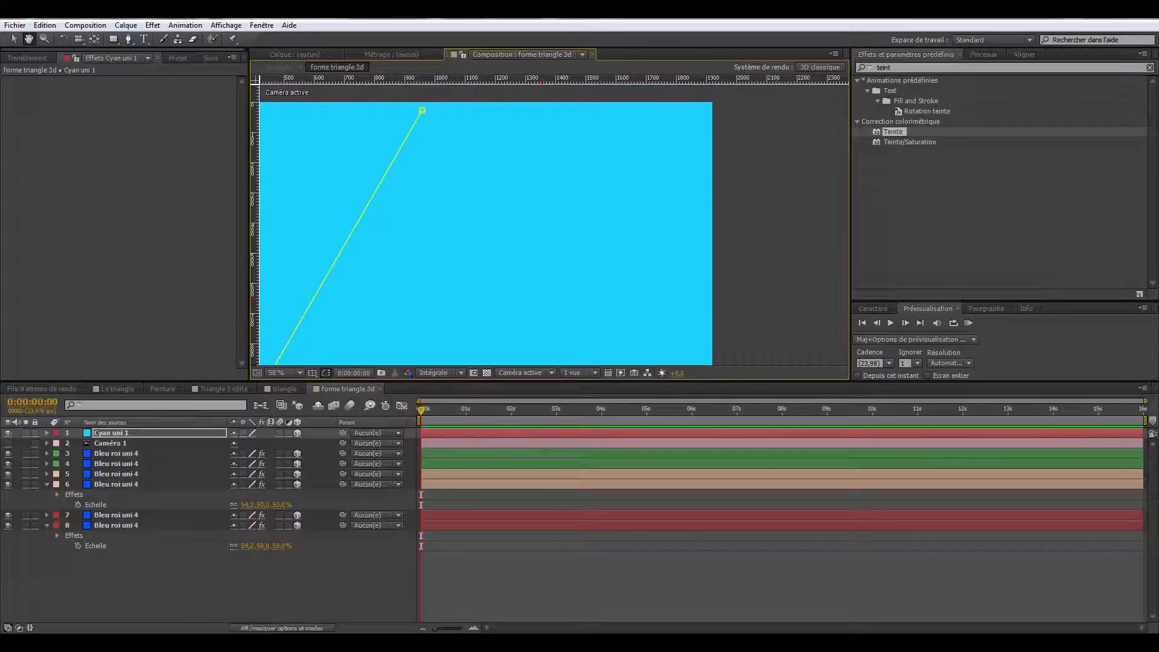
scroll(629, 242, up, 6)
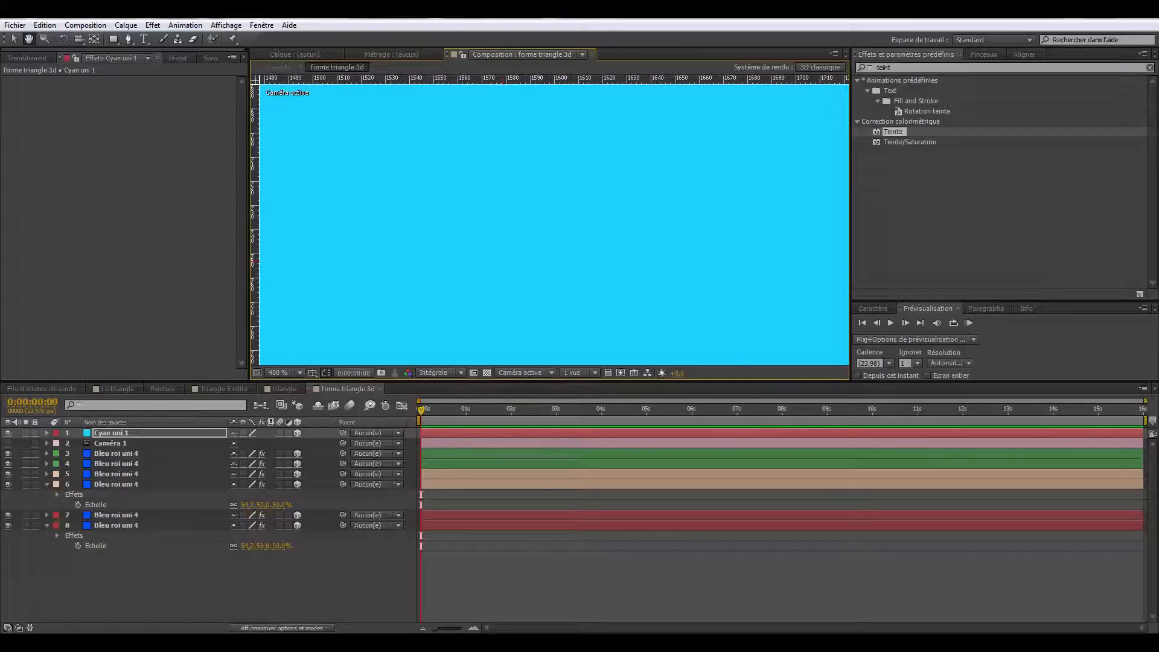
Step: Shift the cyan solid slightly along Z until the bars' edges show through it
key(g)
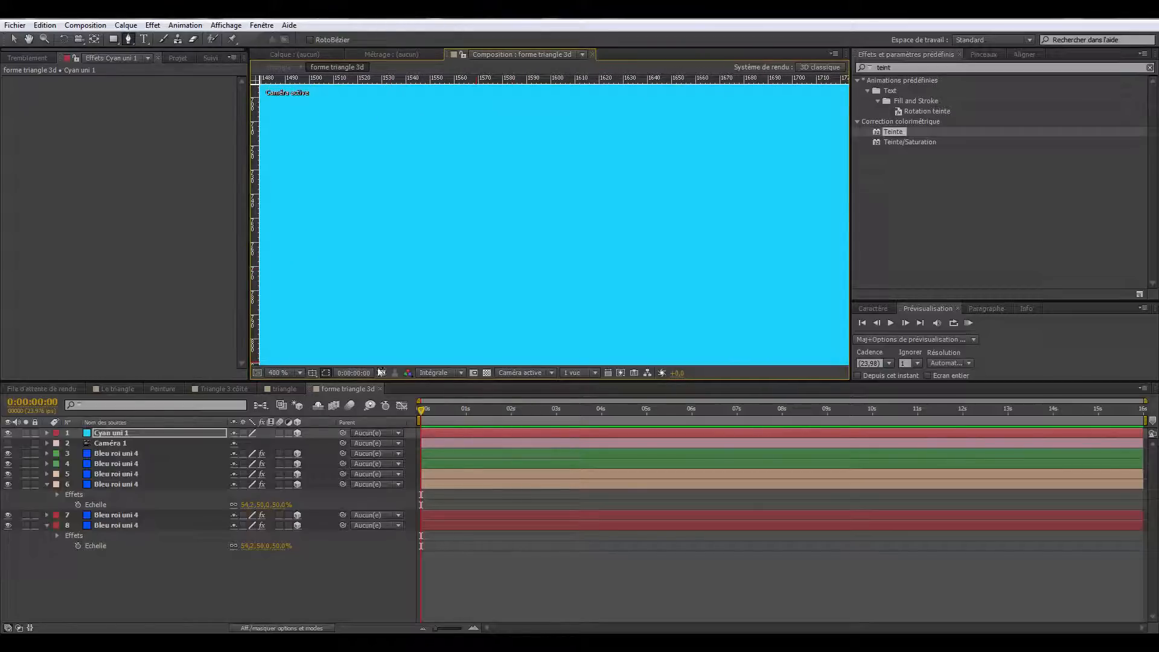
click(189, 435)
key(space)
drag(399, 157, 512, 254)
scroll(511, 254, down, 2)
scroll(559, 241, down, 4)
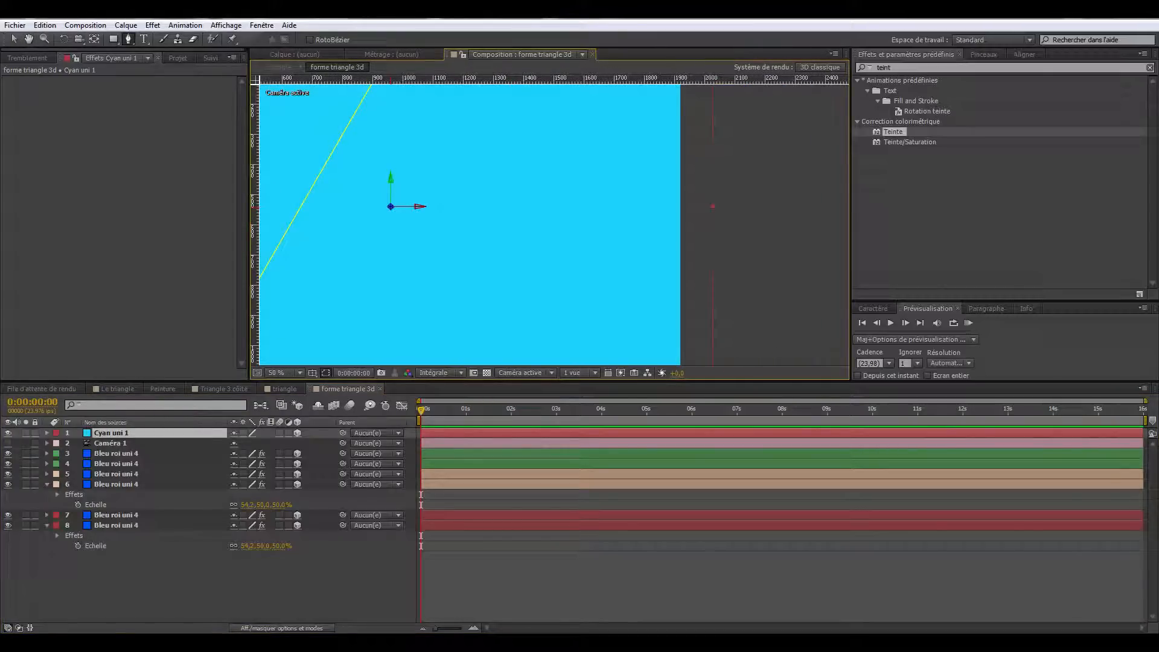
key(v)
drag(390, 207, 390, 213)
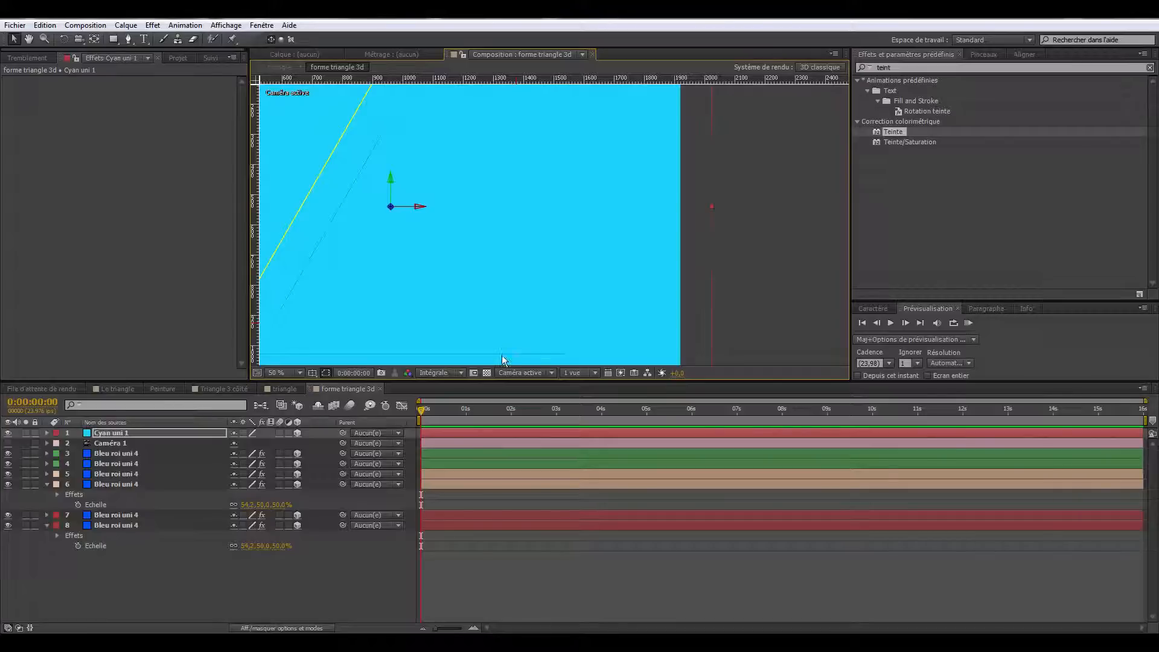
Step: Try to place a Pen tool mask point at the triangle's lower-right outer corner, then undo it
click(128, 39)
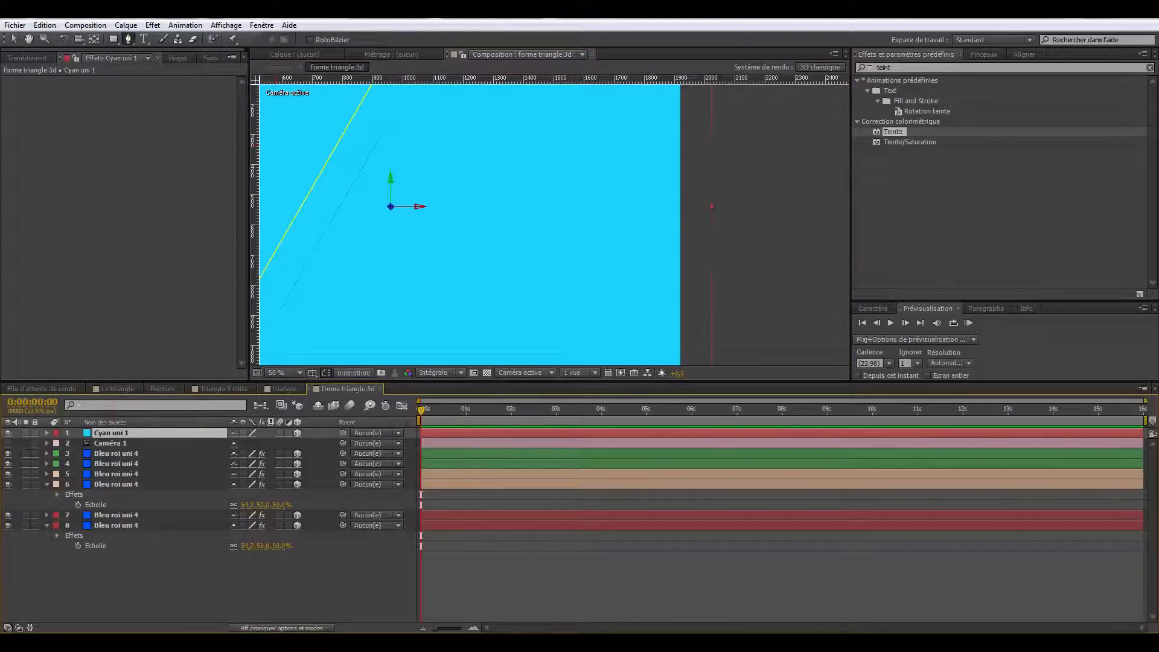
key(space)
drag(543, 338, 524, 252)
scroll(505, 214, up, 1)
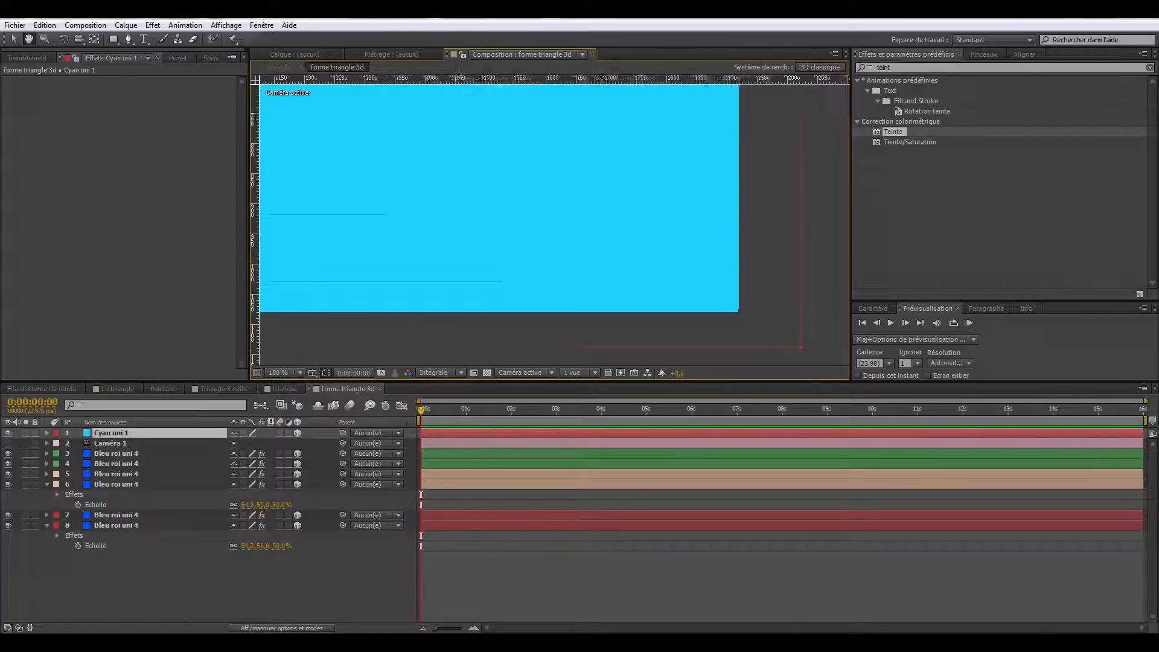
scroll(524, 256, up, 2)
drag(468, 361, 557, 250)
scroll(557, 250, up, 2)
drag(461, 333, 512, 263)
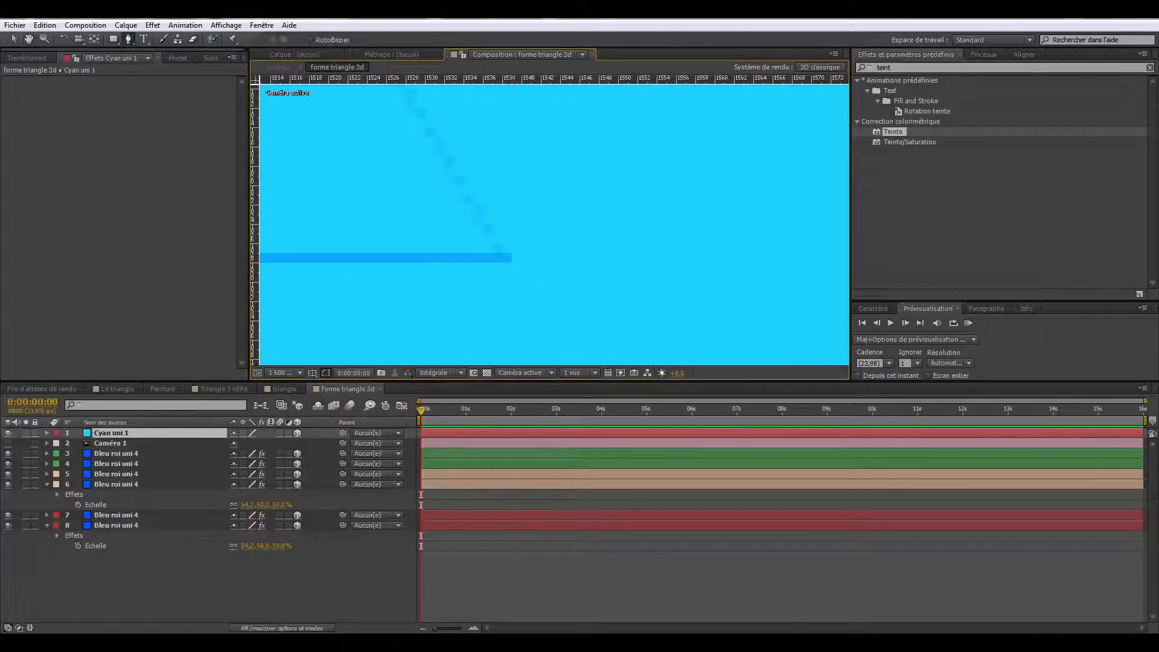
click(508, 259)
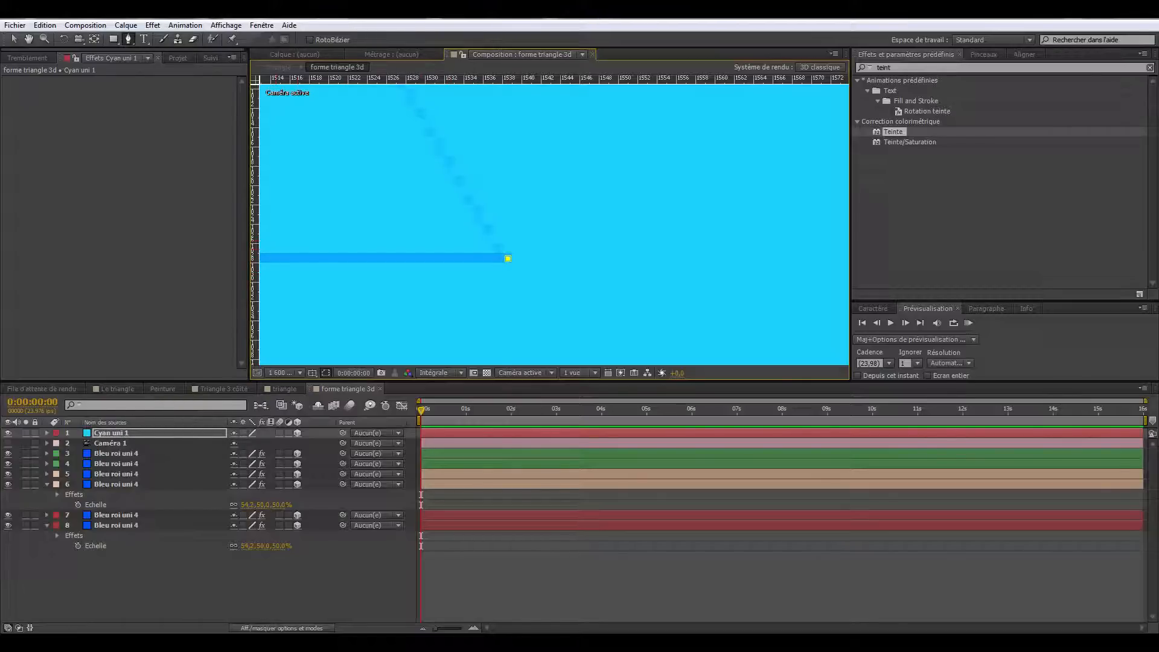
key(ctrl+z)
Step: Resume the open mask path from its existing point at the triangle's lower-left outer corner
scroll(362, 251, down, 2)
drag(338, 247, 579, 264)
drag(266, 261, 747, 276)
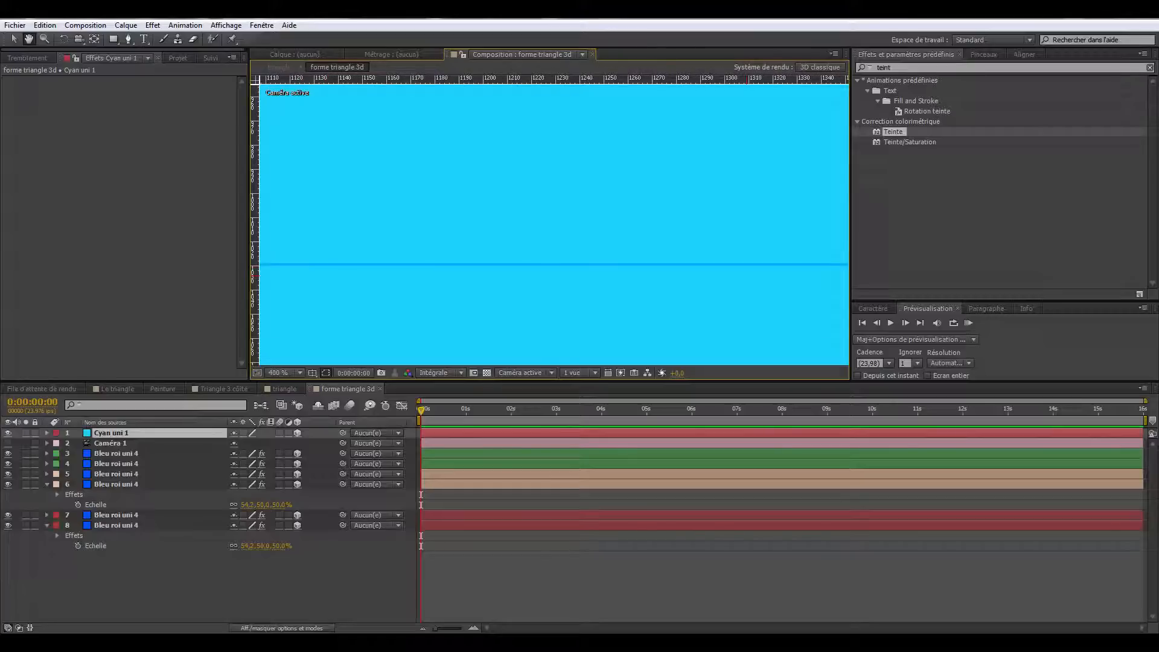
scroll(747, 276, down, 2)
drag(389, 208, 659, 268)
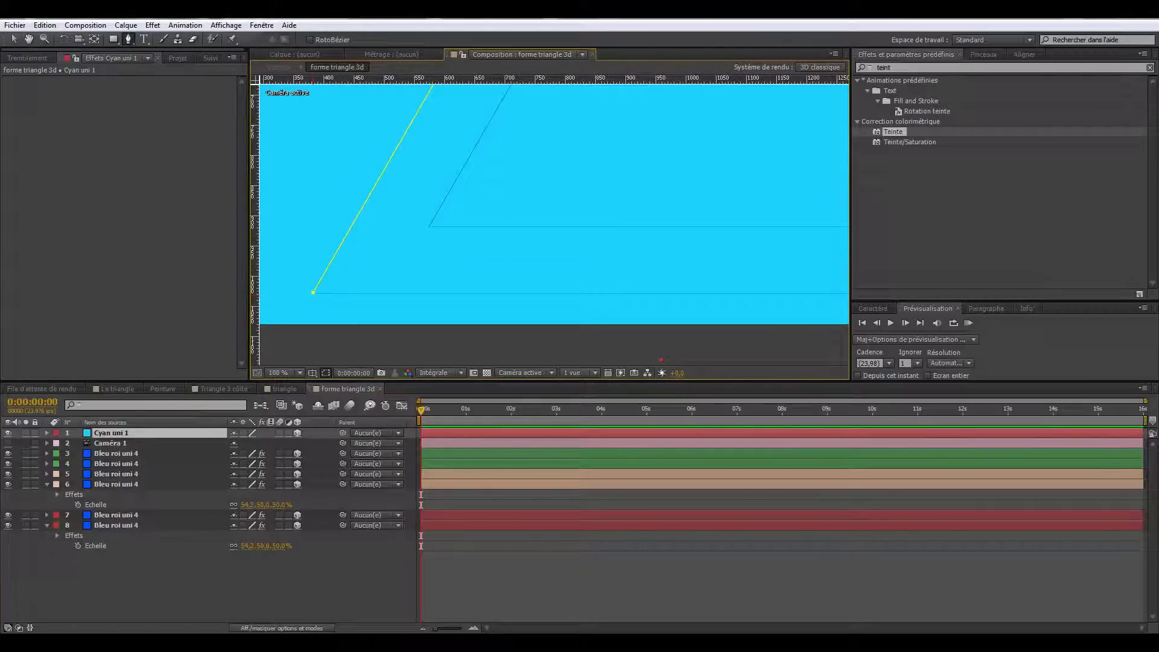
click(313, 293)
Step: Add the mask's third point at the triangle's lower-right outer corner
drag(766, 305, 332, 268)
scroll(595, 290, up, 2)
drag(598, 291, 502, 194)
drag(518, 280, 645, 383)
scroll(486, 254, up, 2)
click(513, 257)
Step: Close the outer mask path at its starting point on the triangle's outer top corner
scroll(531, 211, down, 9)
drag(531, 211, 557, 164)
click(562, 273)
scroll(562, 274, up, 2)
drag(593, 331, 557, 253)
scroll(559, 240, up, 1)
scroll(557, 253, up, 1)
drag(389, 354, 415, 329)
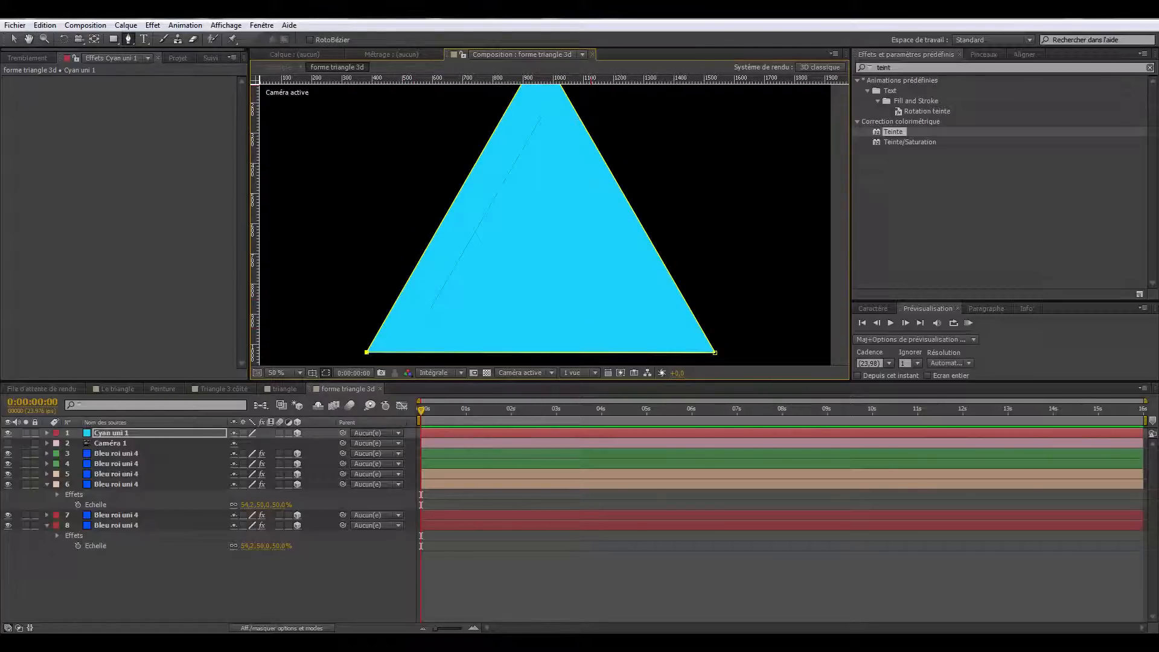
Step: Start a second Pen tool mask on the cyan solid at the triangle's inner top corner
click(196, 433)
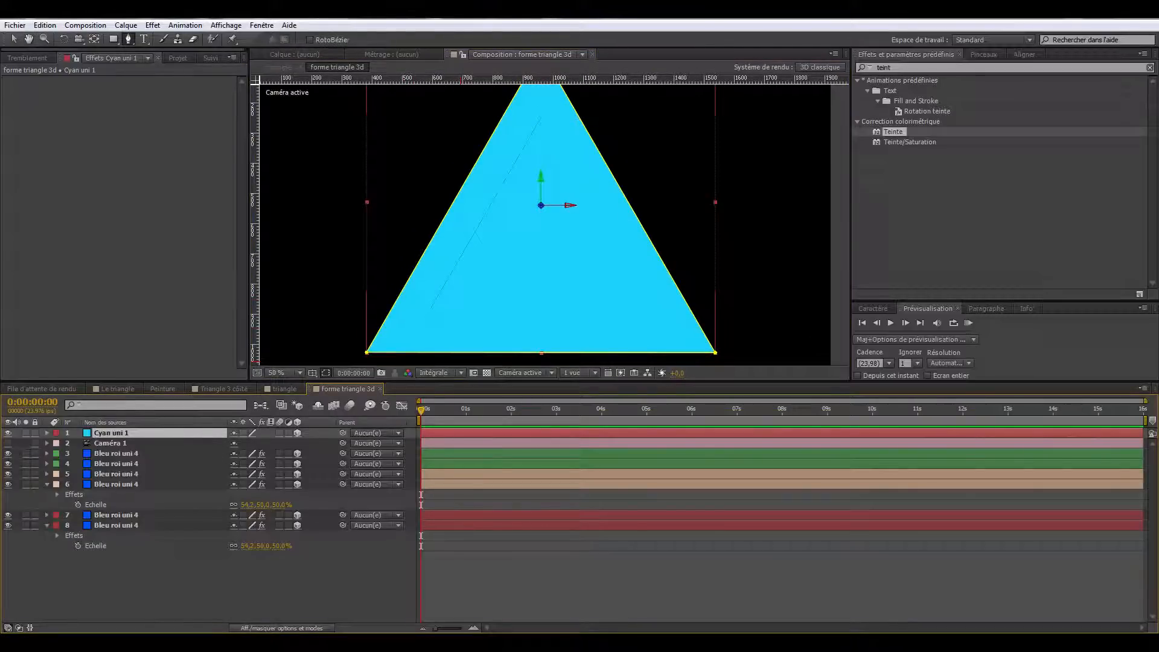
scroll(546, 117, up, 8)
scroll(514, 243, up, 1)
drag(514, 239, 638, 350)
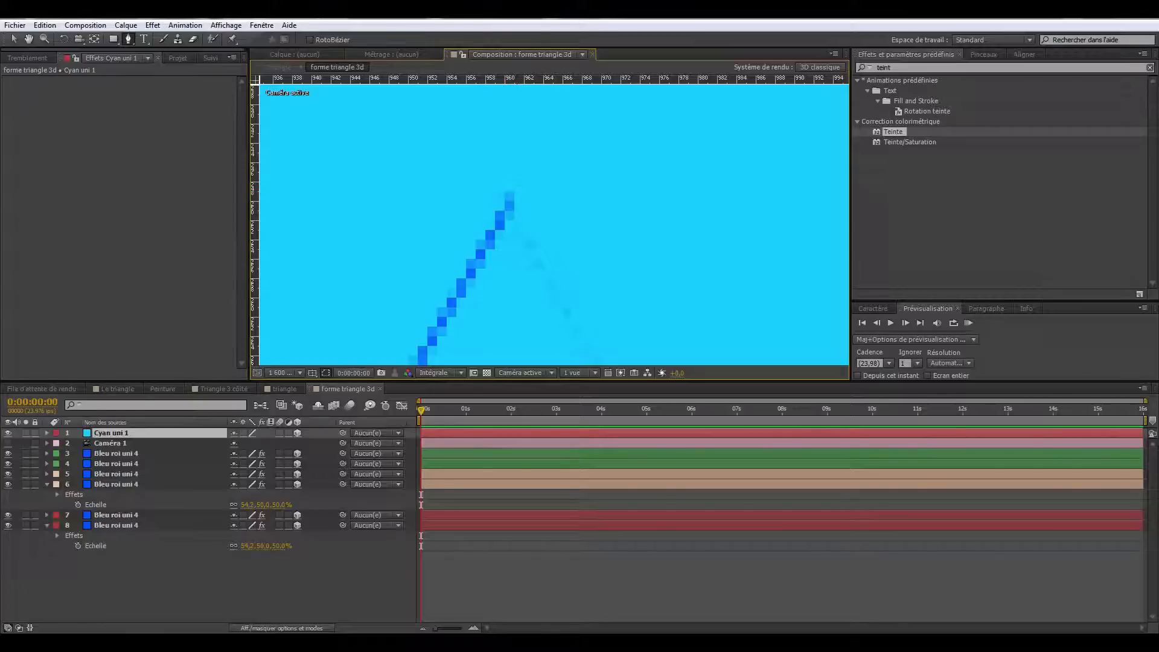
click(508, 211)
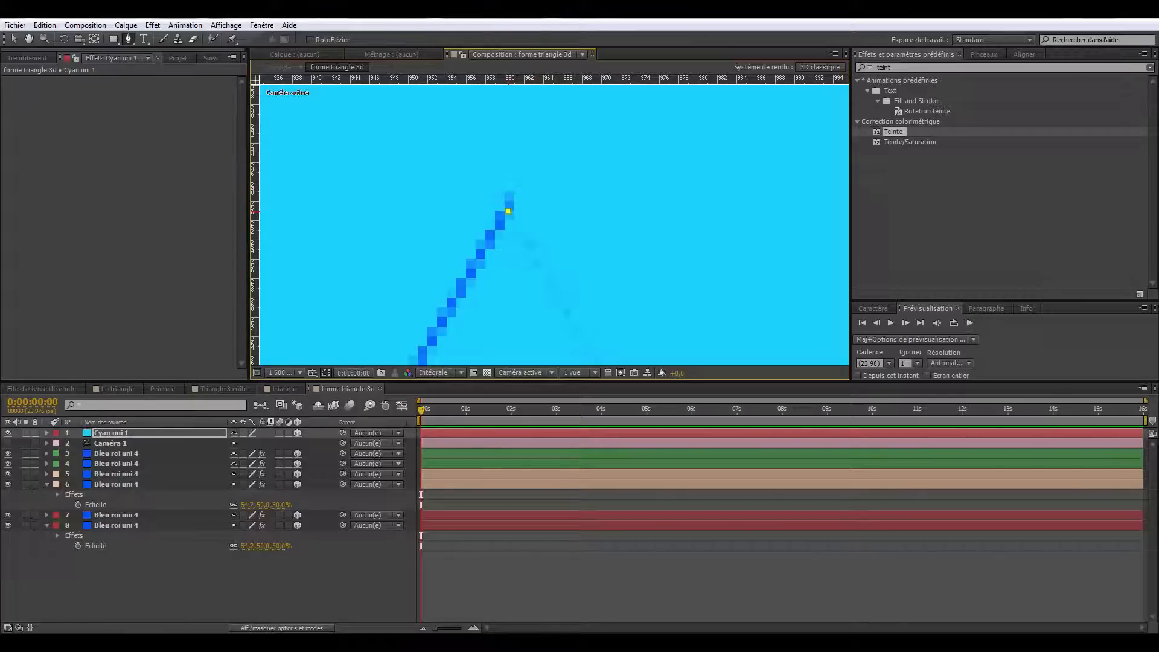
Step: Add the second mask's next point at the triangle's lower-left inner corner
drag(510, 283, 652, 90)
scroll(631, 133, down, 3)
drag(495, 356, 634, 115)
drag(492, 356, 601, 143)
scroll(545, 222, up, 3)
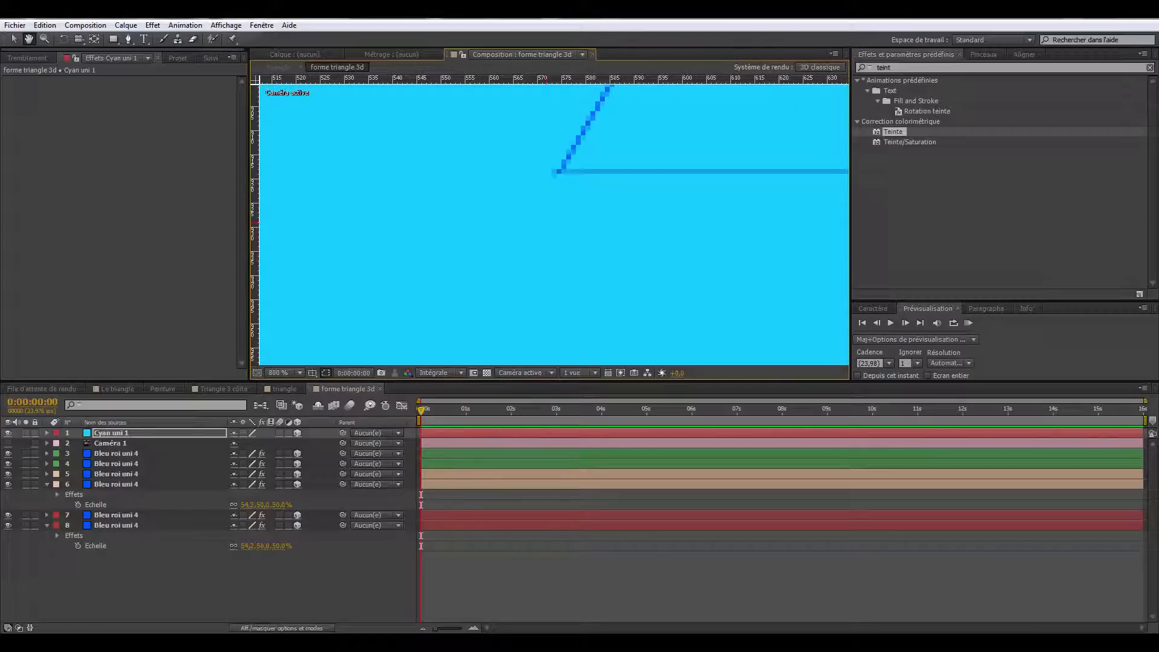
drag(550, 96, 518, 191)
Step: Add the second mask's point at the triangle's lower-right inner corner and close the path at its start
scroll(519, 210, down, 4)
scroll(519, 210, up, 4)
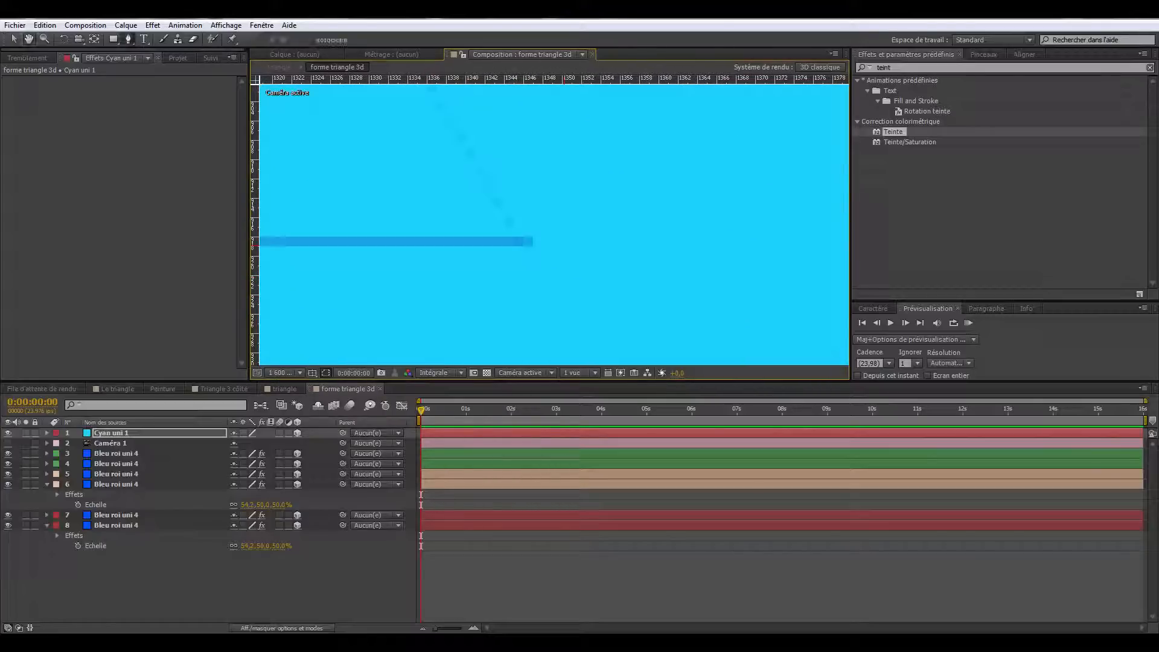
click(526, 242)
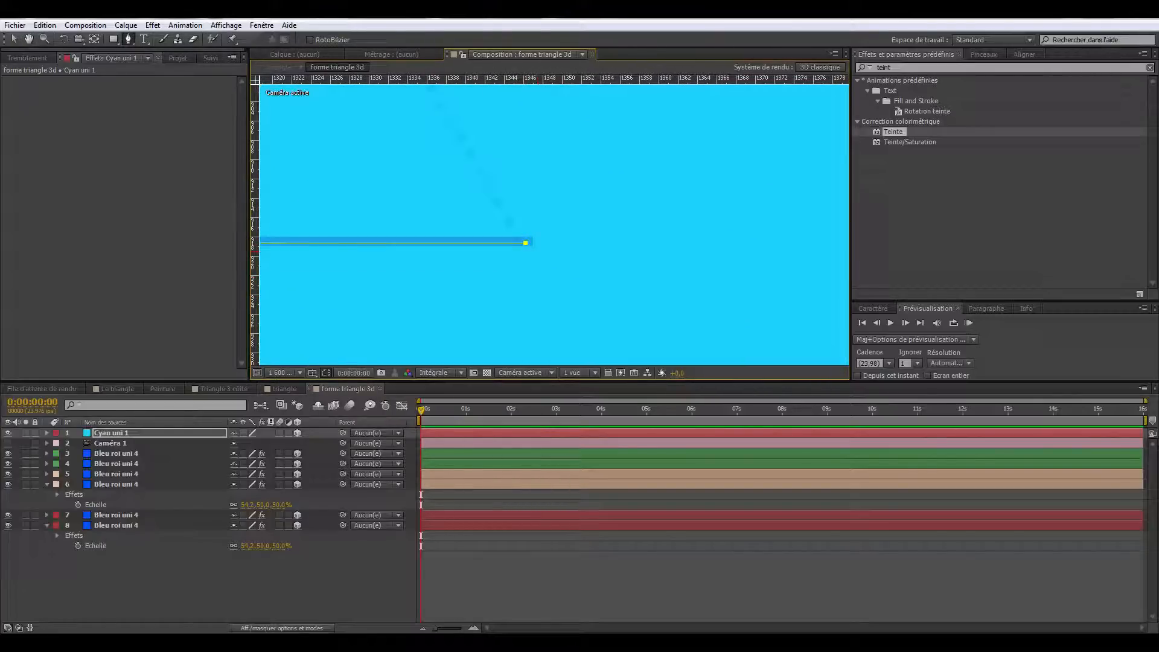
scroll(518, 210, down, 8)
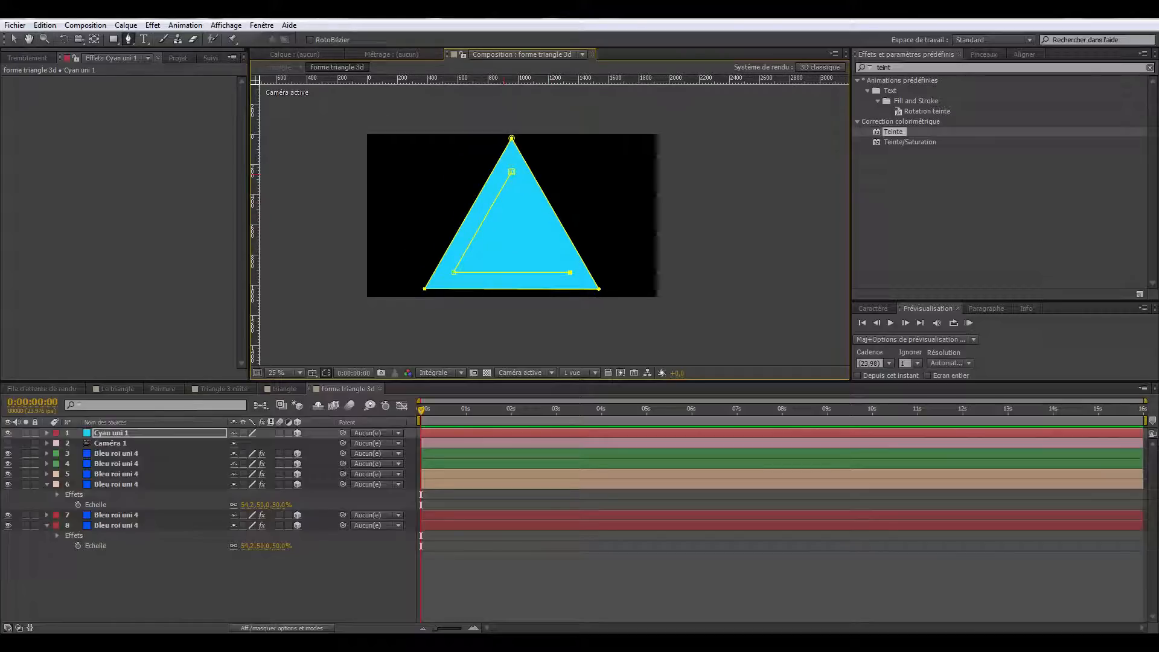
Step: Show the mask properties of the Cyan uni 1 layer and set Masque 2 to Soustraction
click(139, 434)
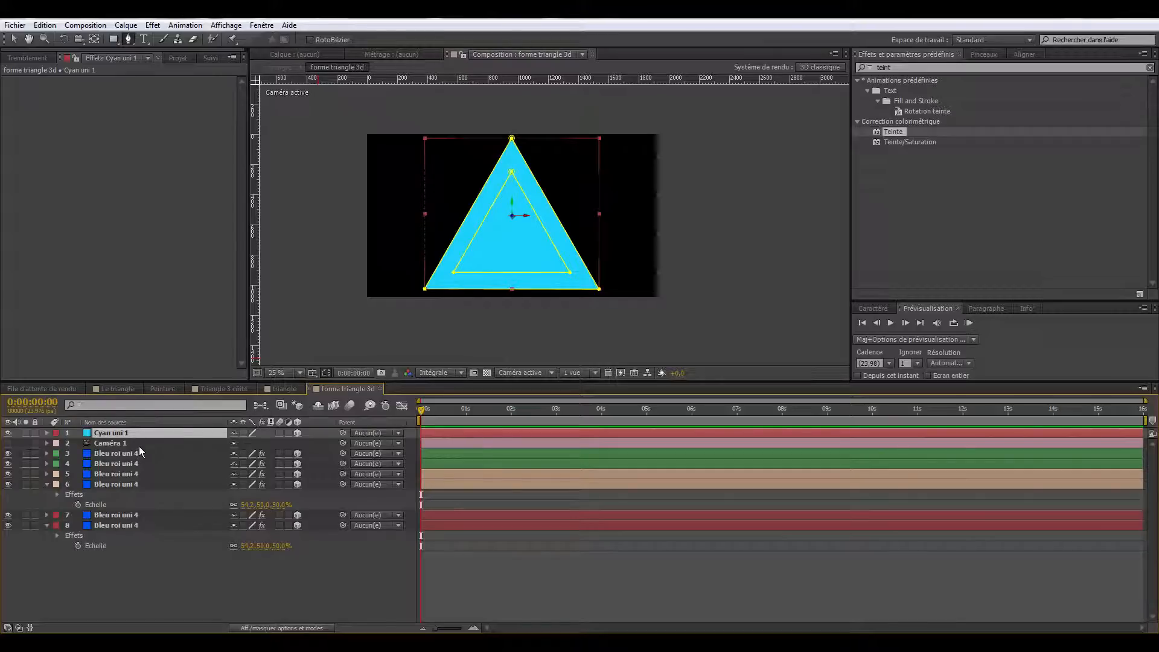
key(m)
key(m)
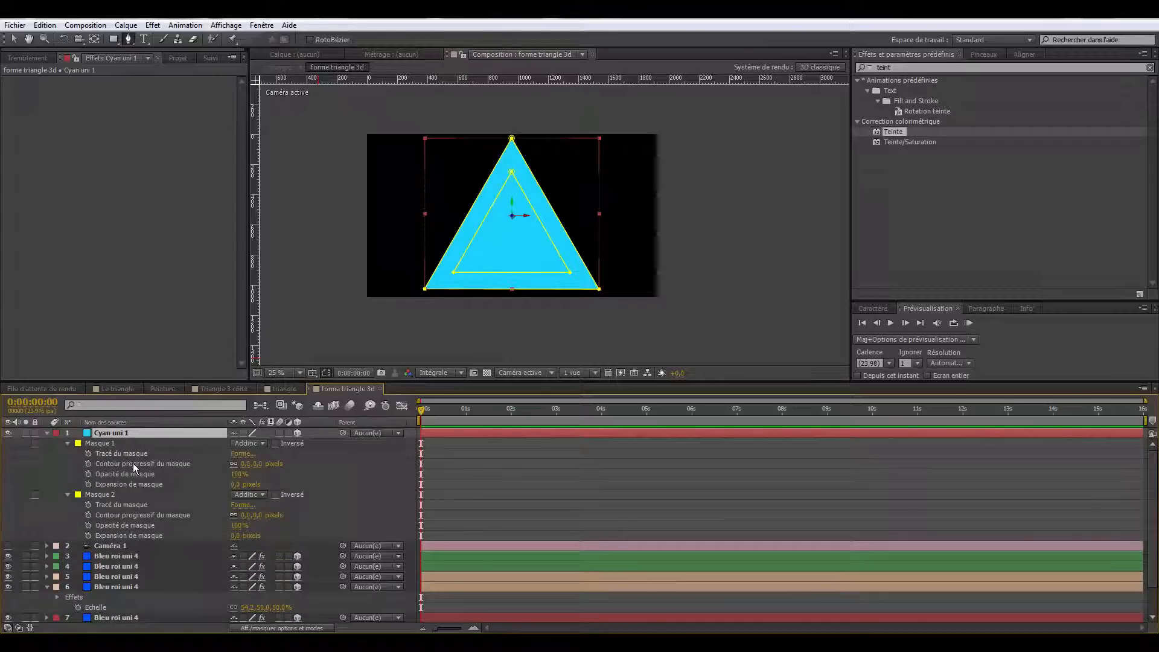
click(101, 495)
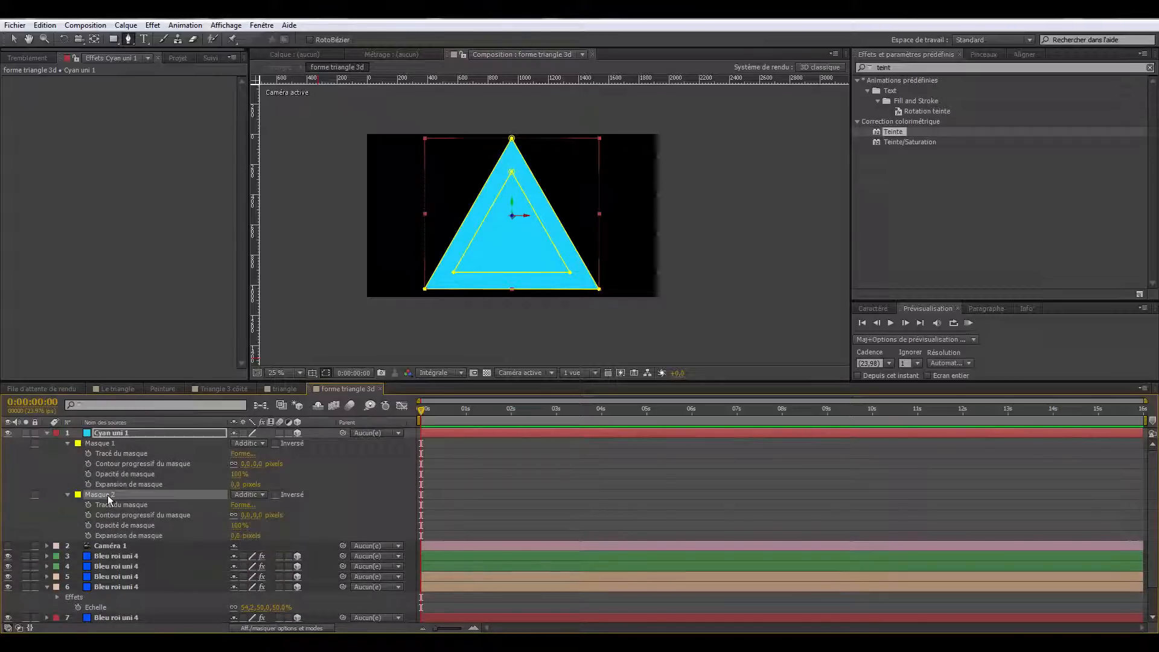
click(263, 495)
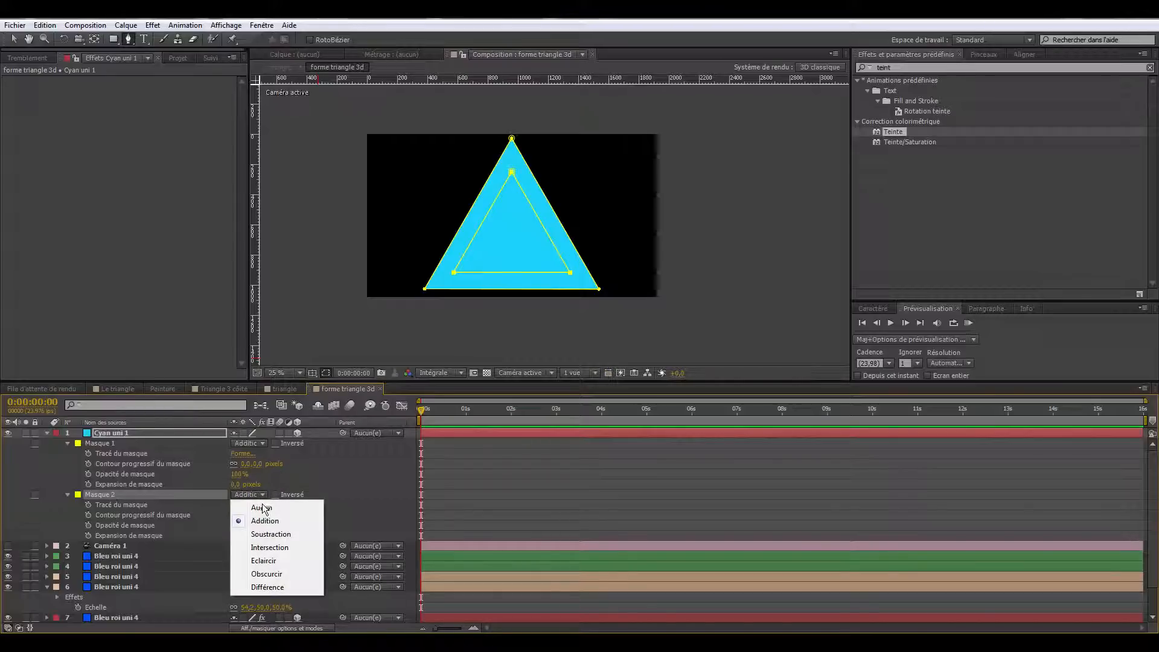
click(271, 534)
click(348, 512)
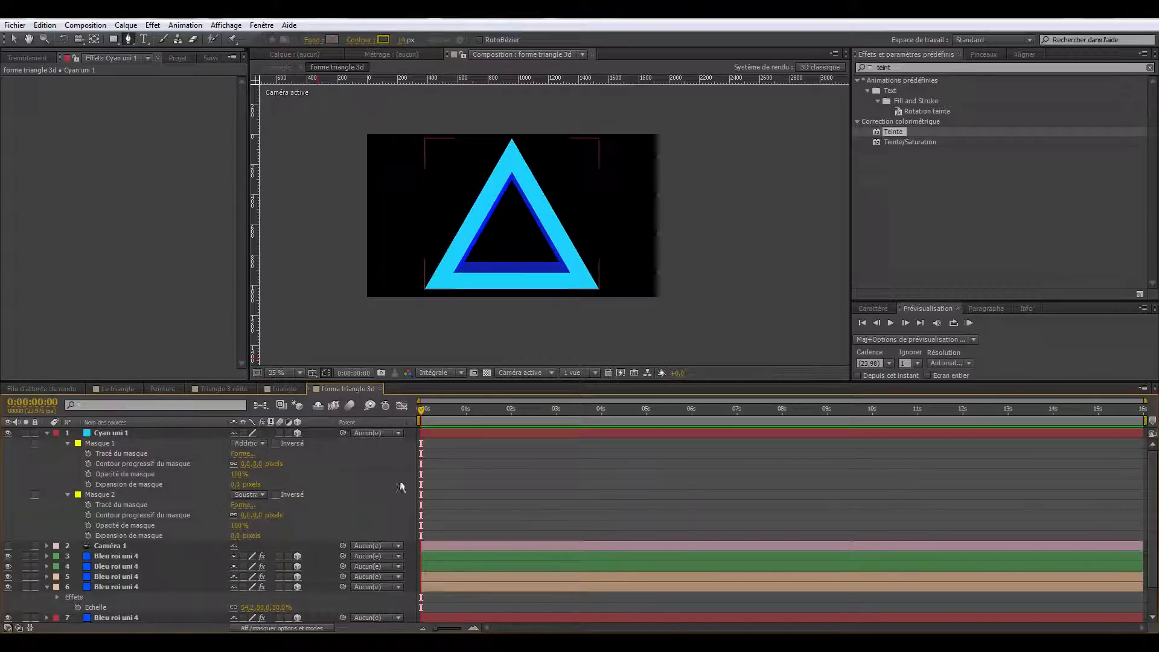
click(64, 39)
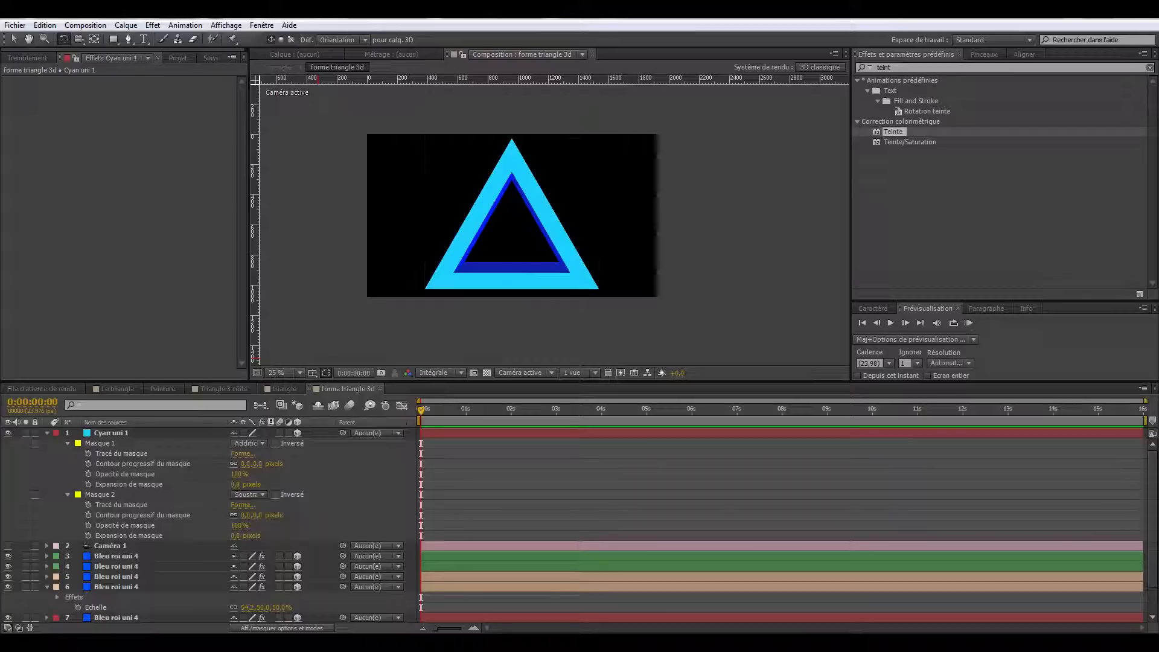
drag(482, 211, 507, 232)
key(ctrl+z)
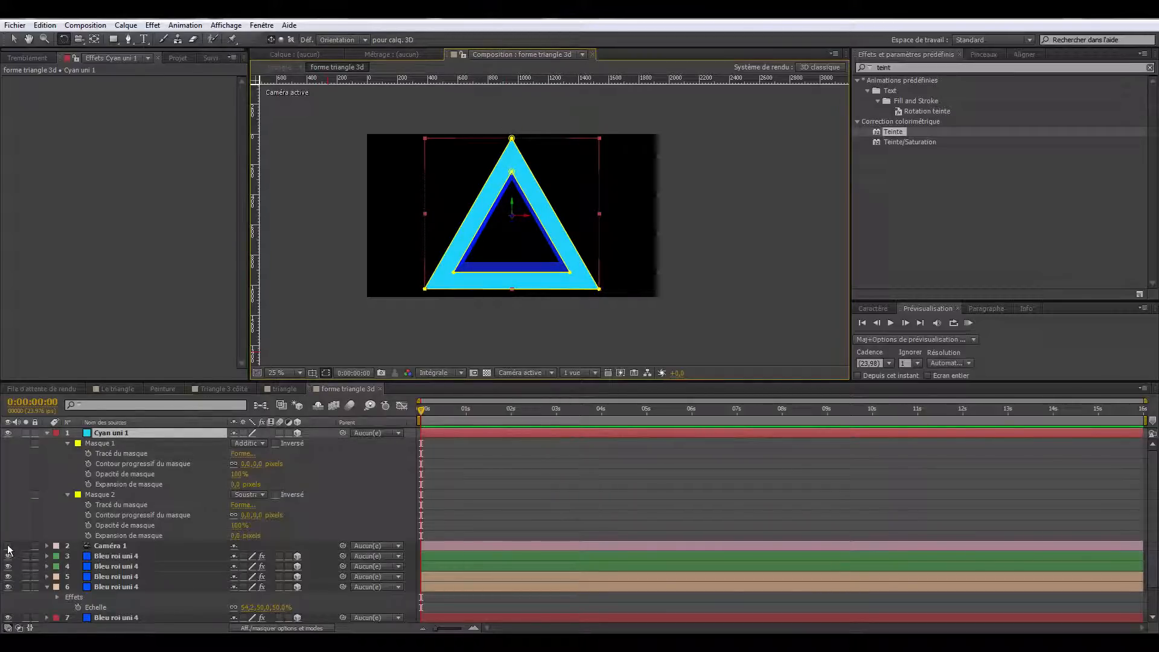
Step: Turn on the Caméra 1 layer and orbit it to see the triangle from the side
click(8, 547)
click(110, 545)
click(80, 40)
drag(525, 229, 470, 257)
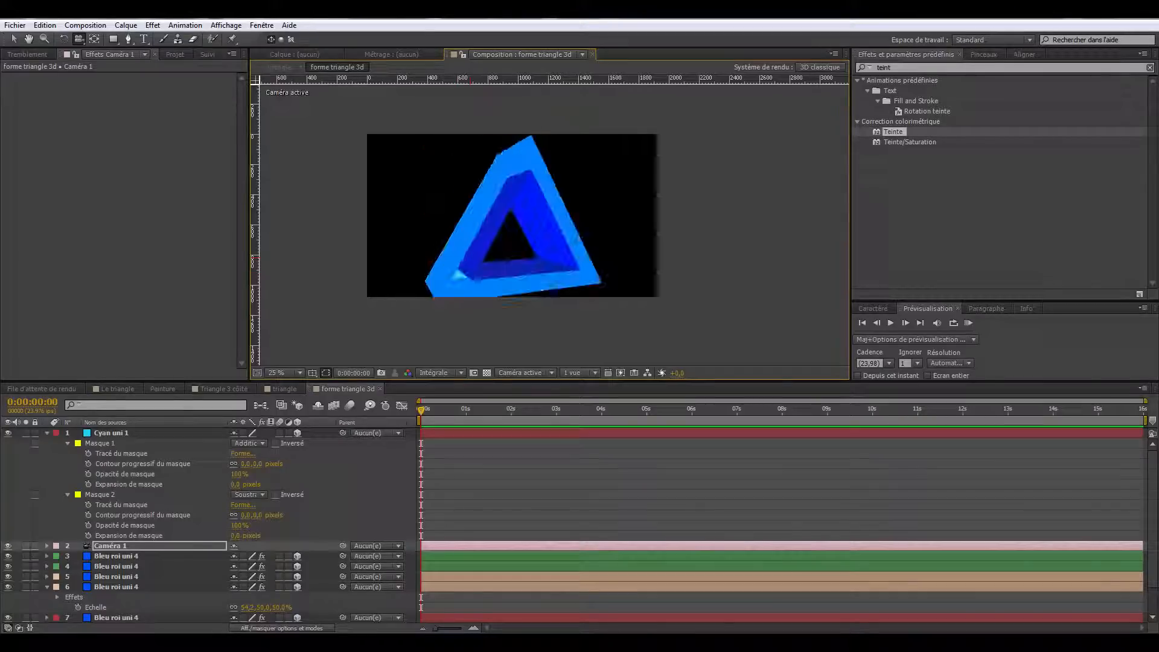
Step: Duplicate the masked Cyan uni 1 layer and move the copy along its Z axis towards the opposite end of the triangle
click(115, 433)
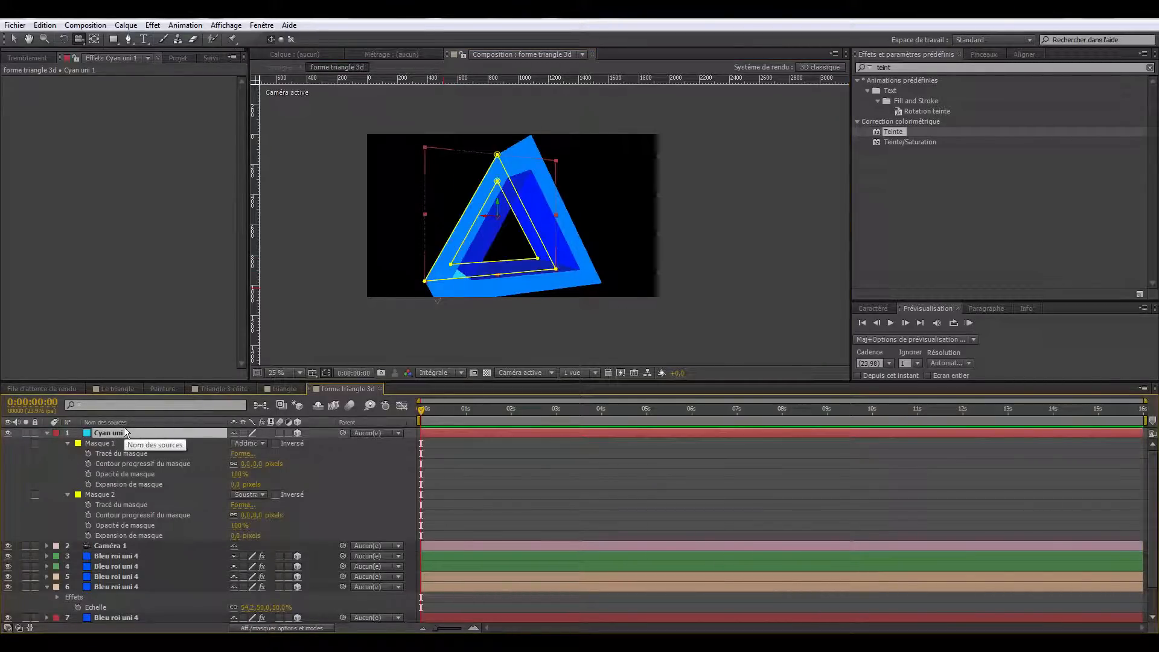
key(ctrl+d)
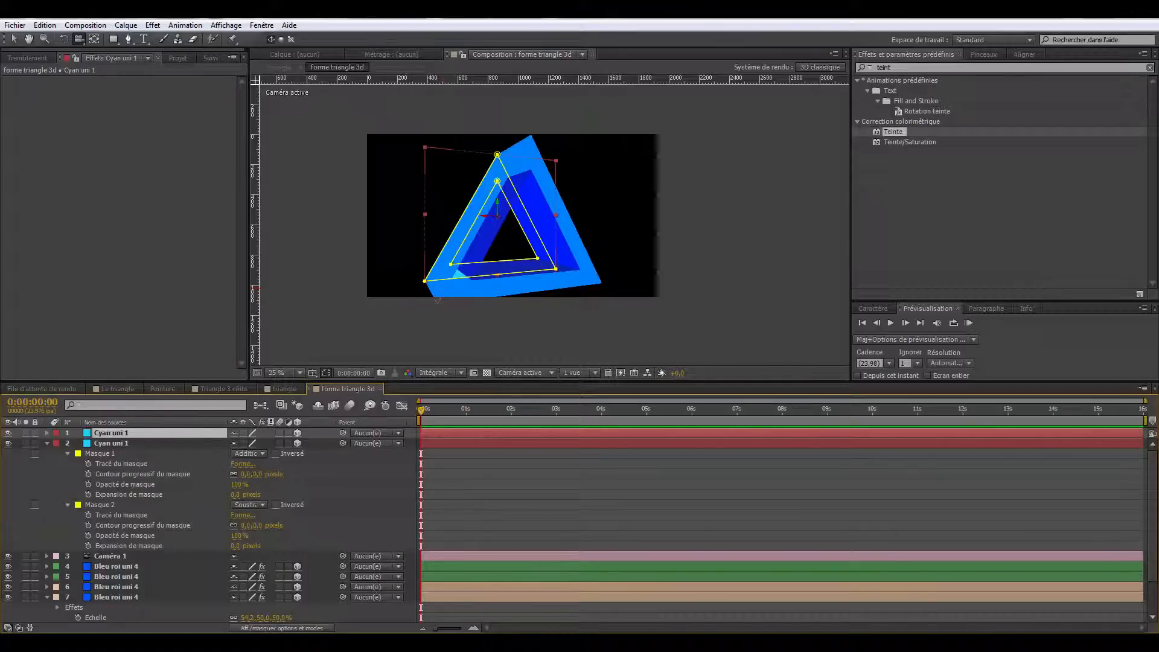
click(13, 39)
key(period)
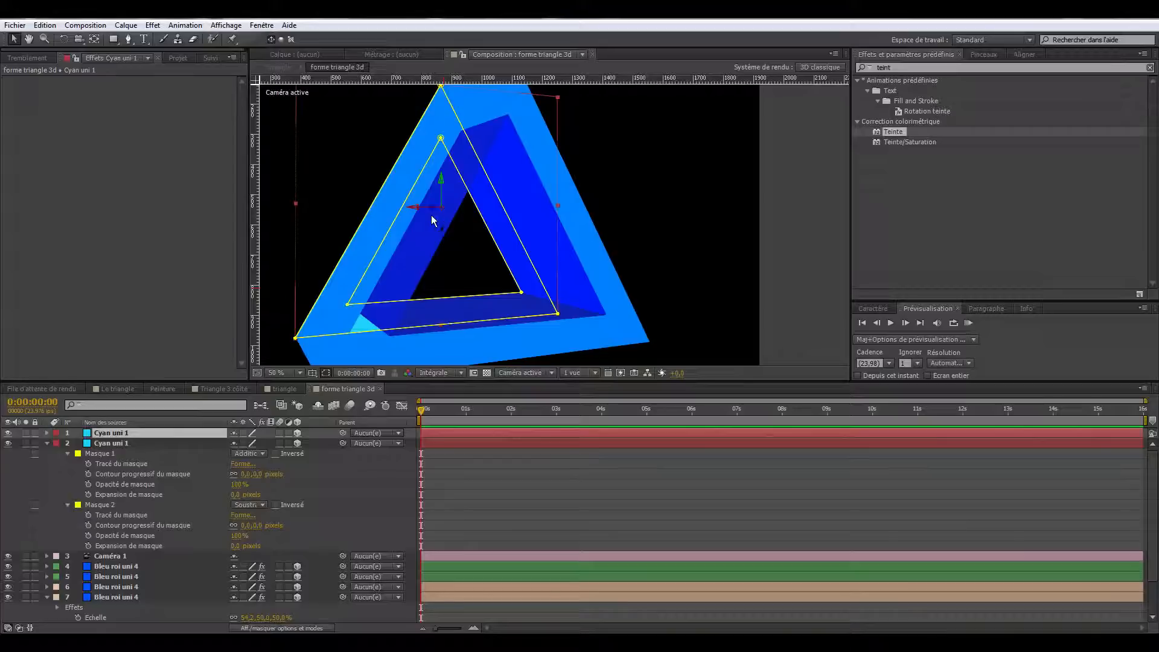
drag(441, 207, 507, 203)
Step: Fine-tune the cyan copy's depth so it sits flush with the ends of the blue bars, and check the edge up close
click(79, 40)
drag(365, 236, 457, 248)
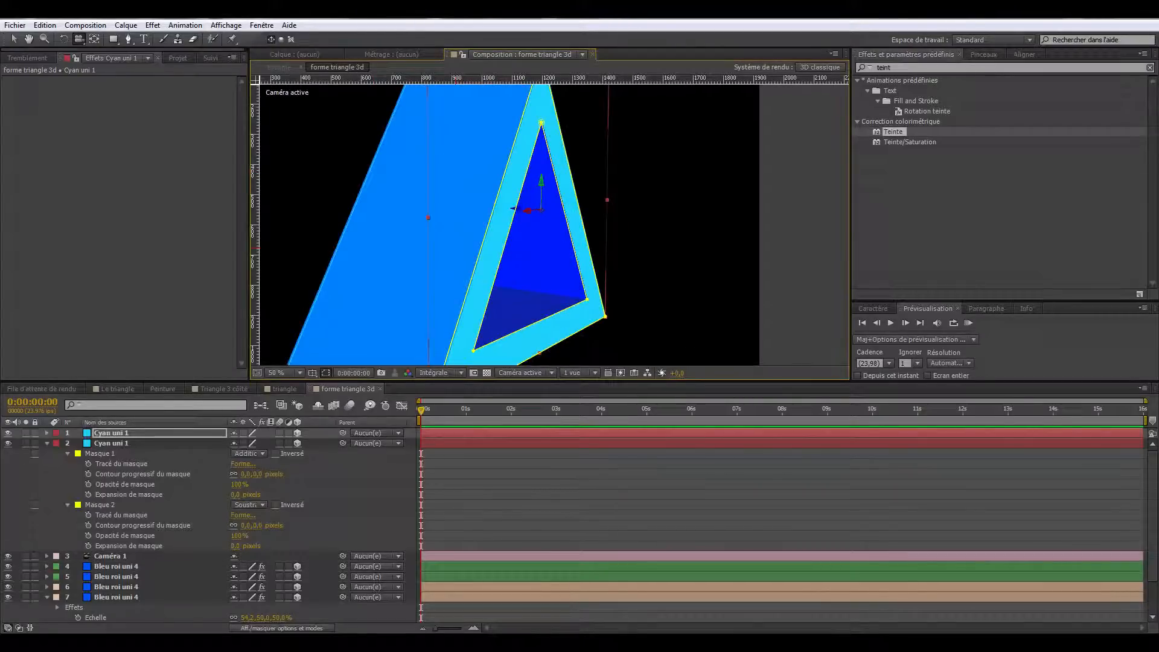
scroll(457, 248, up, 2)
key(space)
drag(337, 215, 530, 266)
scroll(489, 243, up, 1)
click(14, 39)
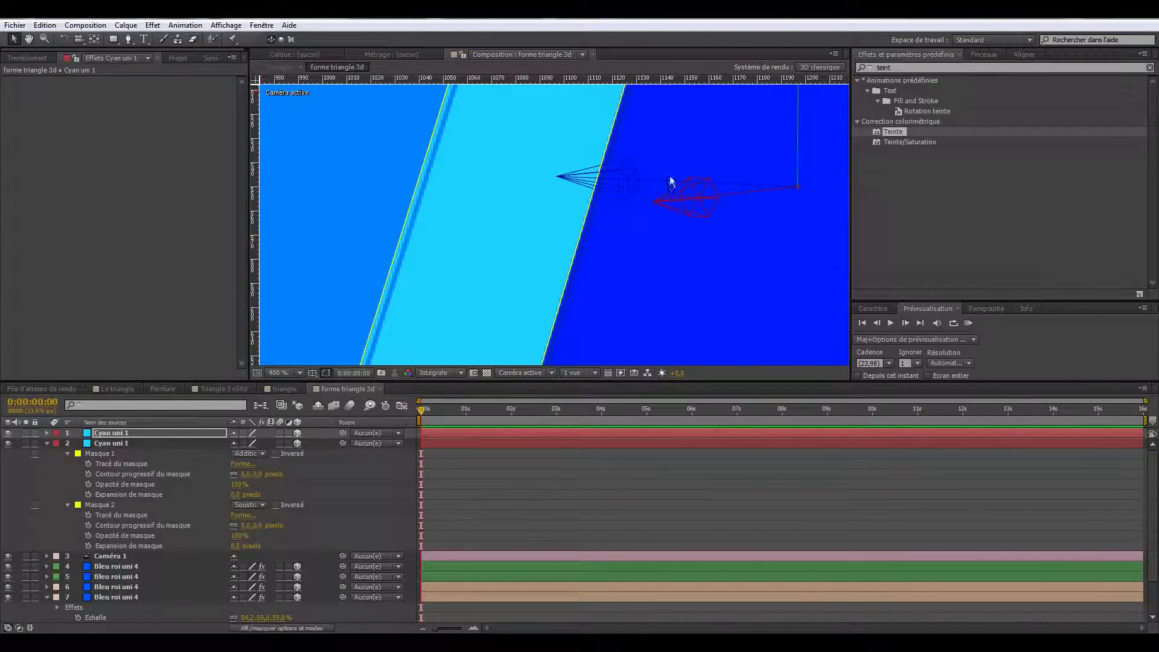
drag(742, 187, 748, 183)
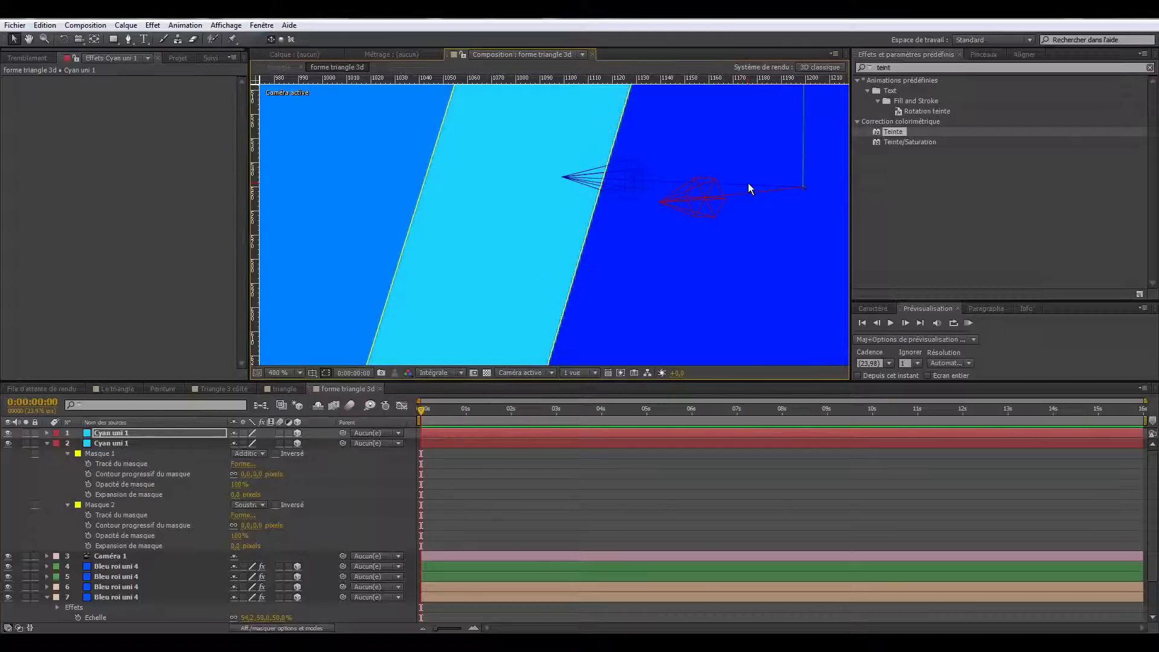
click(81, 39)
drag(393, 154, 461, 168)
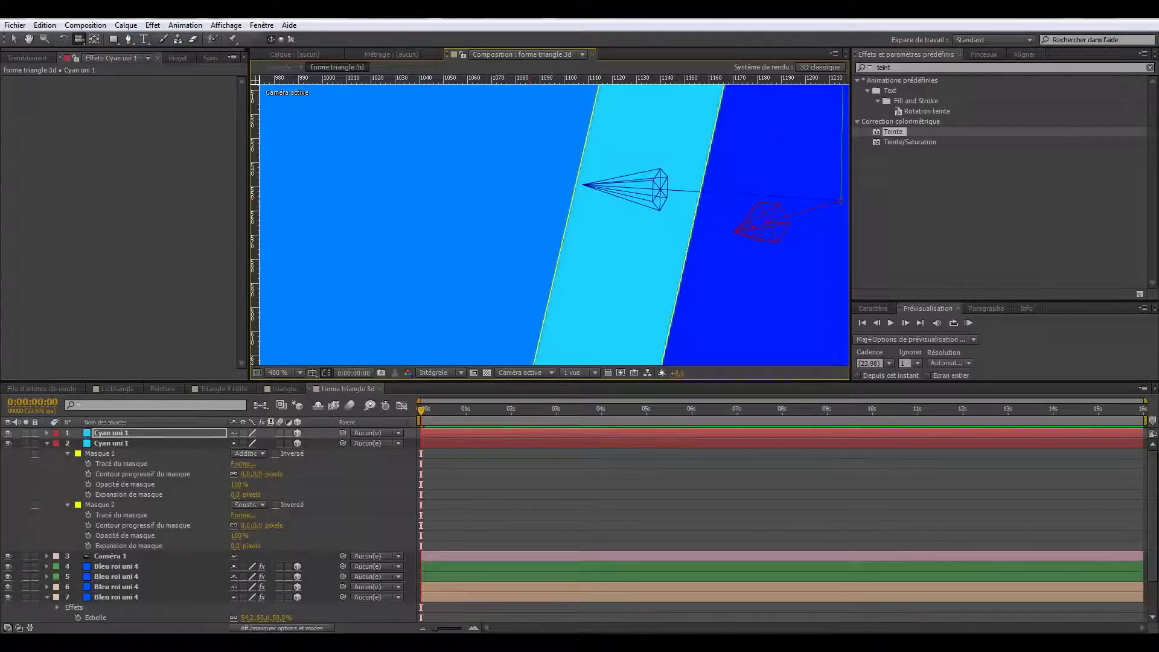
scroll(563, 253, up, 2)
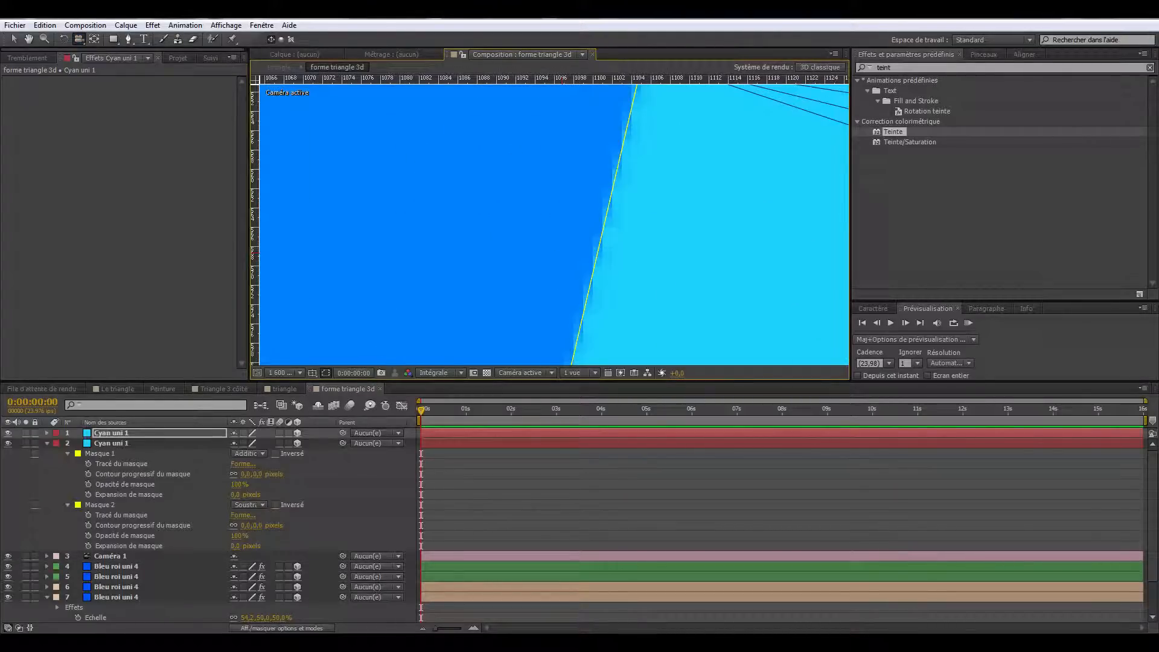
scroll(563, 253, down, 7)
Step: Delete the Caméra 1 layer from the forme triangle 3d composition
click(11, 41)
click(412, 217)
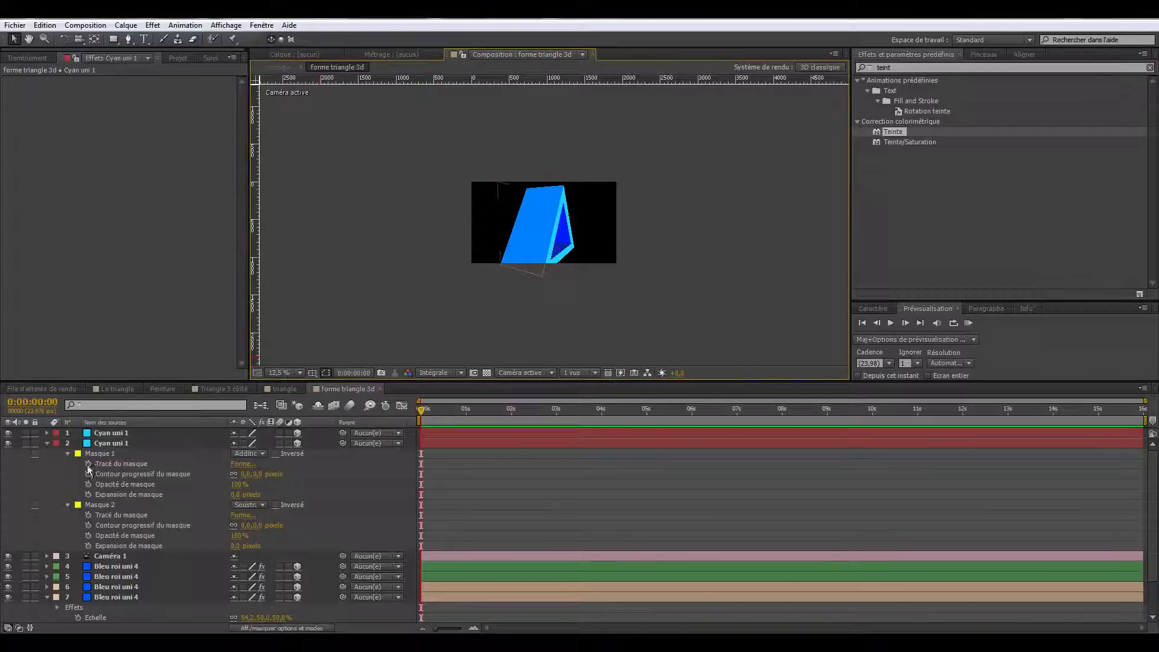
click(109, 555)
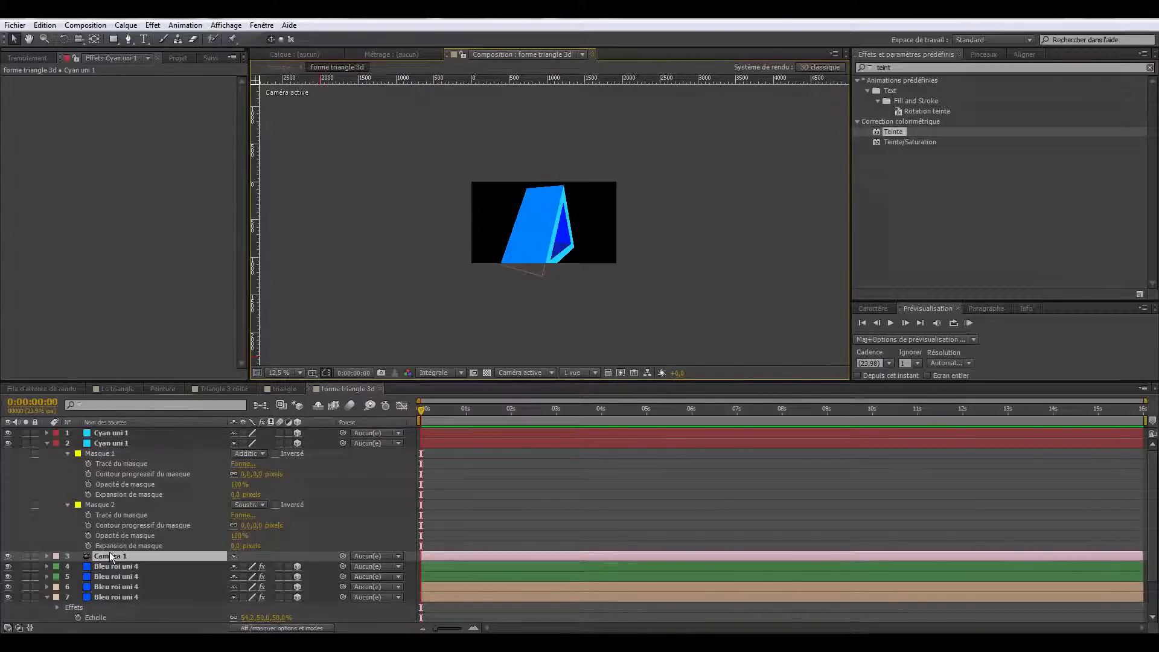
key(Delete)
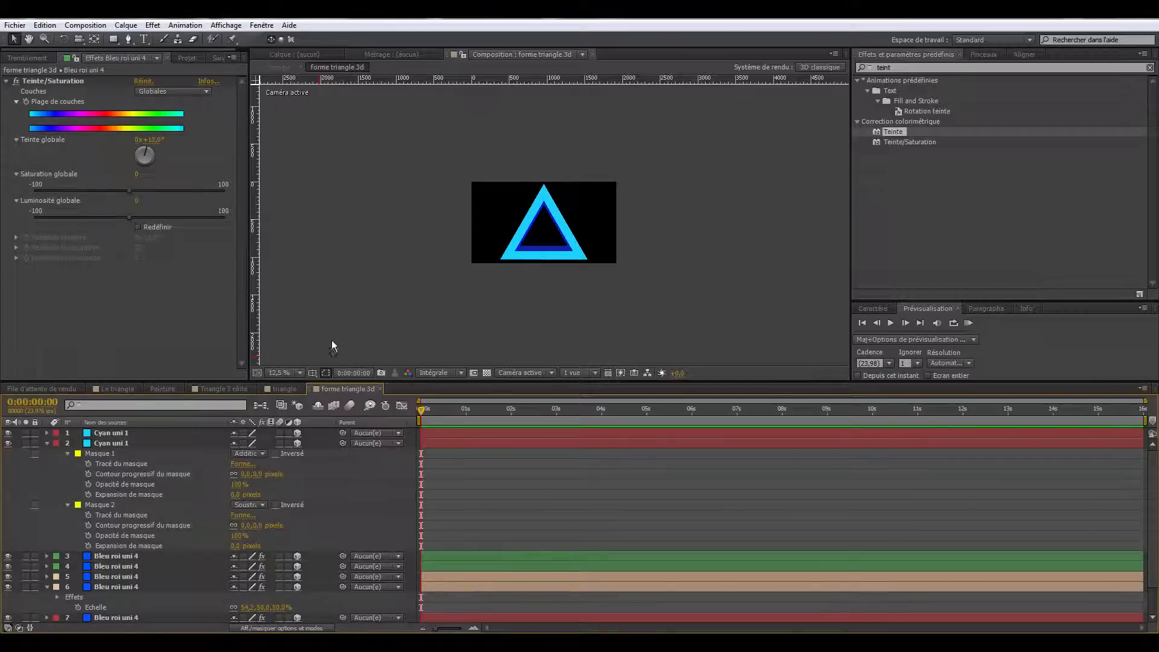
Step: In the triangle composition, reset the forme triangle 3d layer's transform properties and scale it to 83%
click(281, 389)
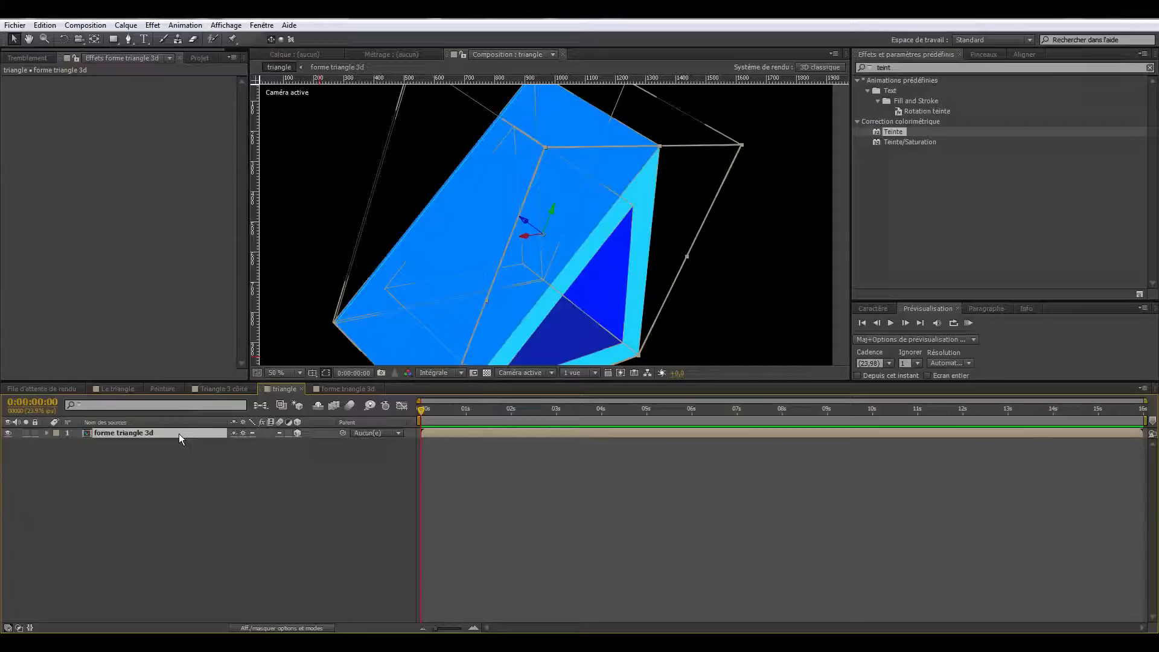
key(t)
click(47, 433)
click(47, 433)
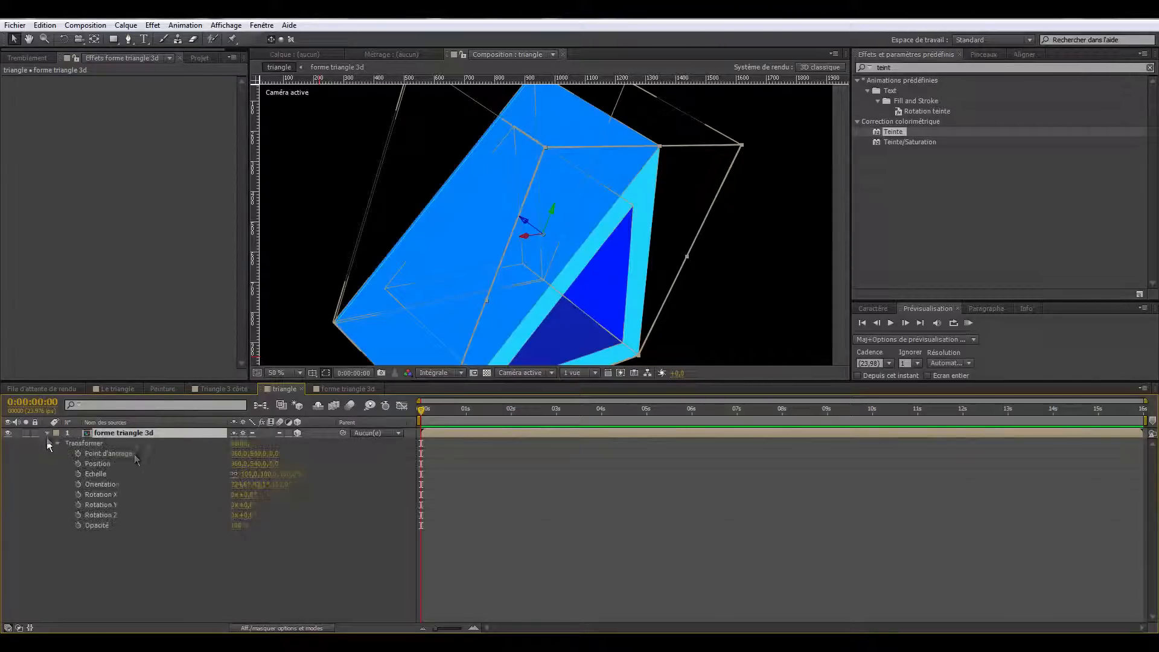
click(240, 443)
scroll(397, 287, down, 2)
drag(396, 300, 393, 299)
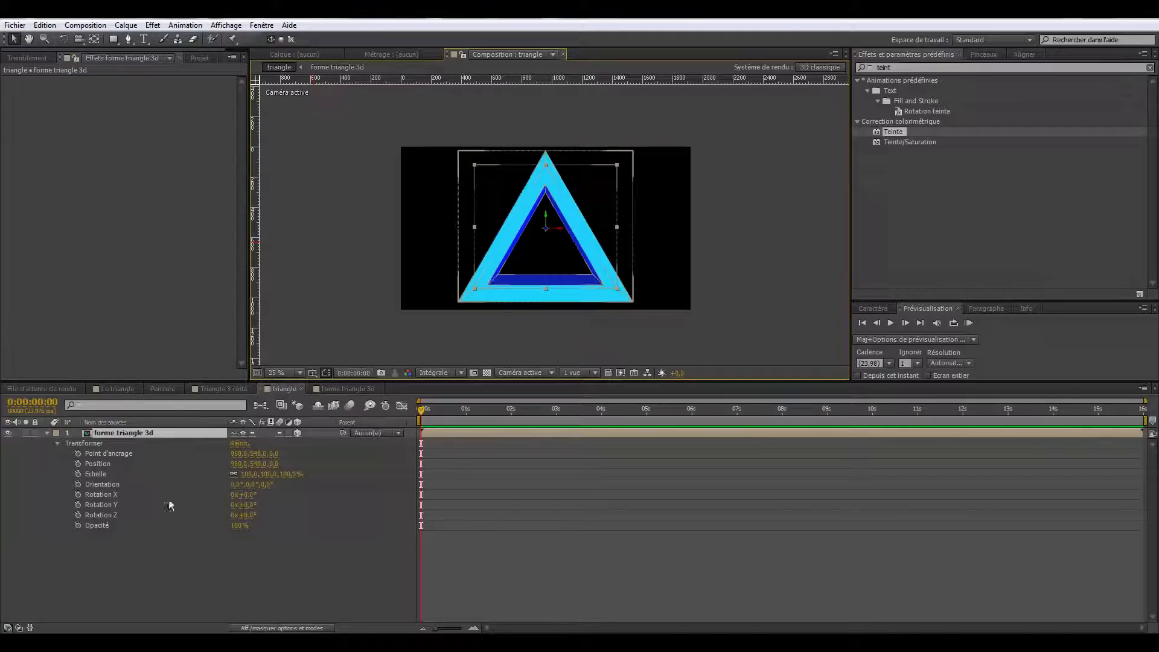
drag(244, 474, 270, 578)
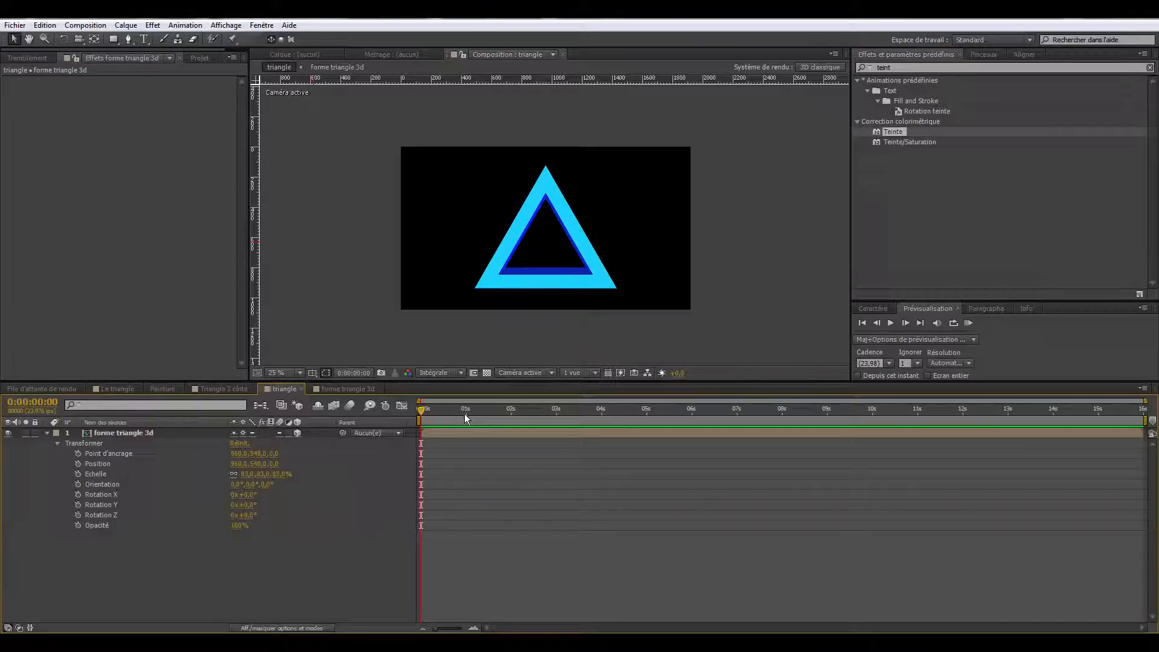
Step: Enable keyframing for all transform properties of forme triangle 3d and move the new keyframes to about 3 s
drag(79, 454, 75, 582)
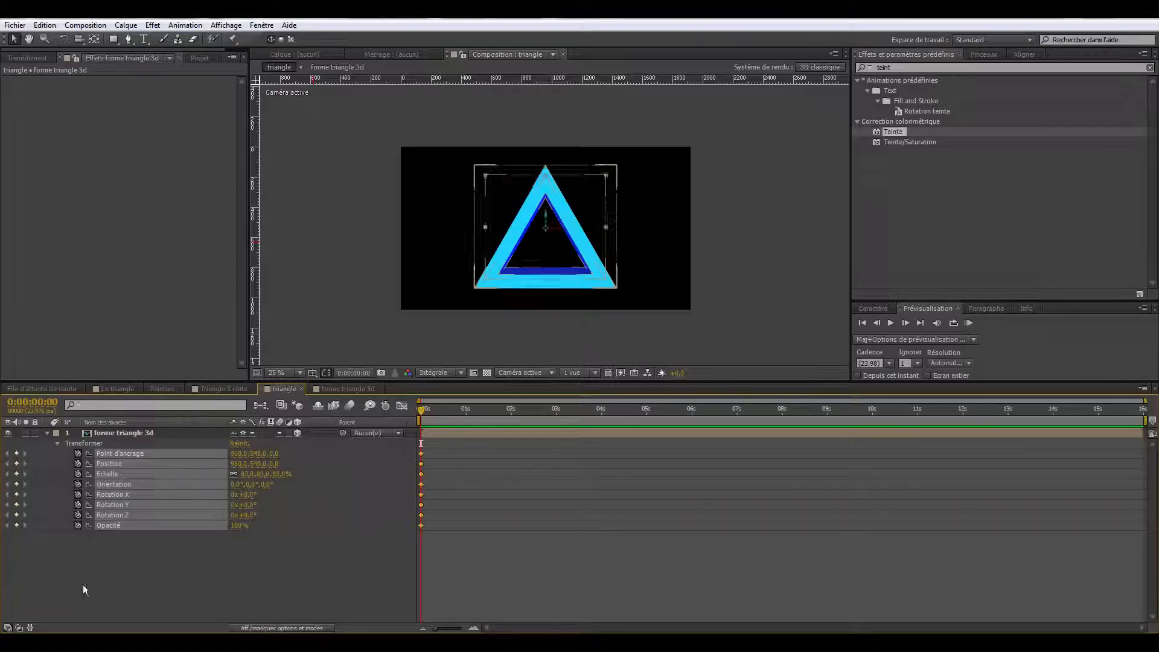
drag(464, 444, 399, 533)
drag(422, 454, 562, 465)
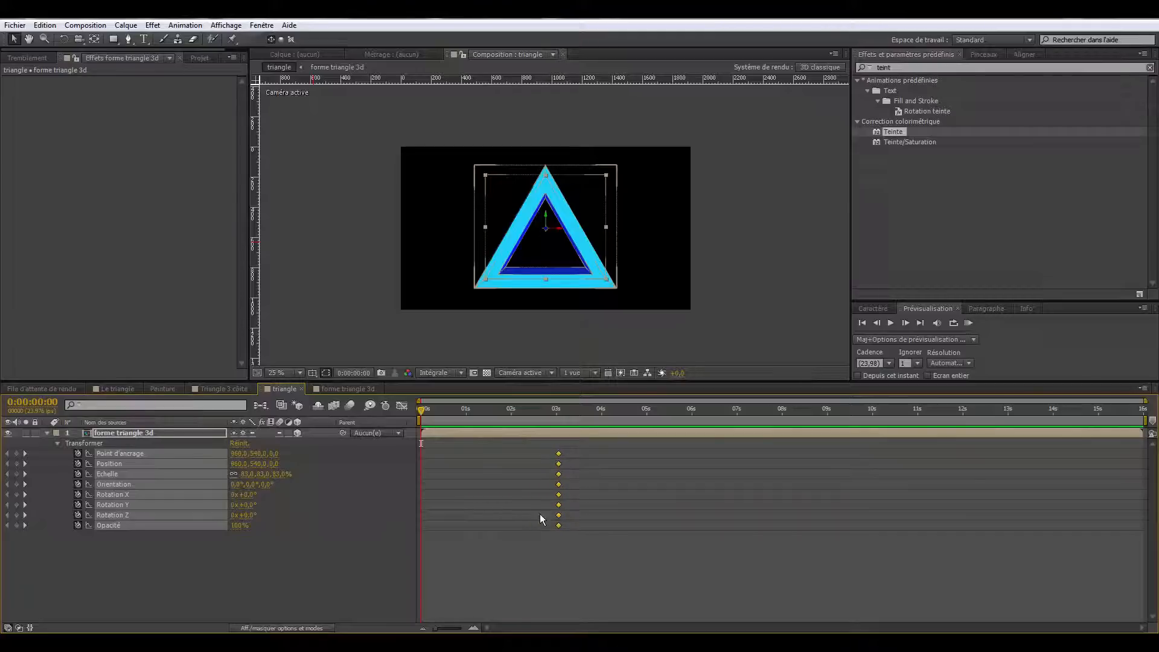
click(472, 575)
Step: Push the layer back in depth at 0 s to keyframe its Position at a Z of about 3944
click(118, 463)
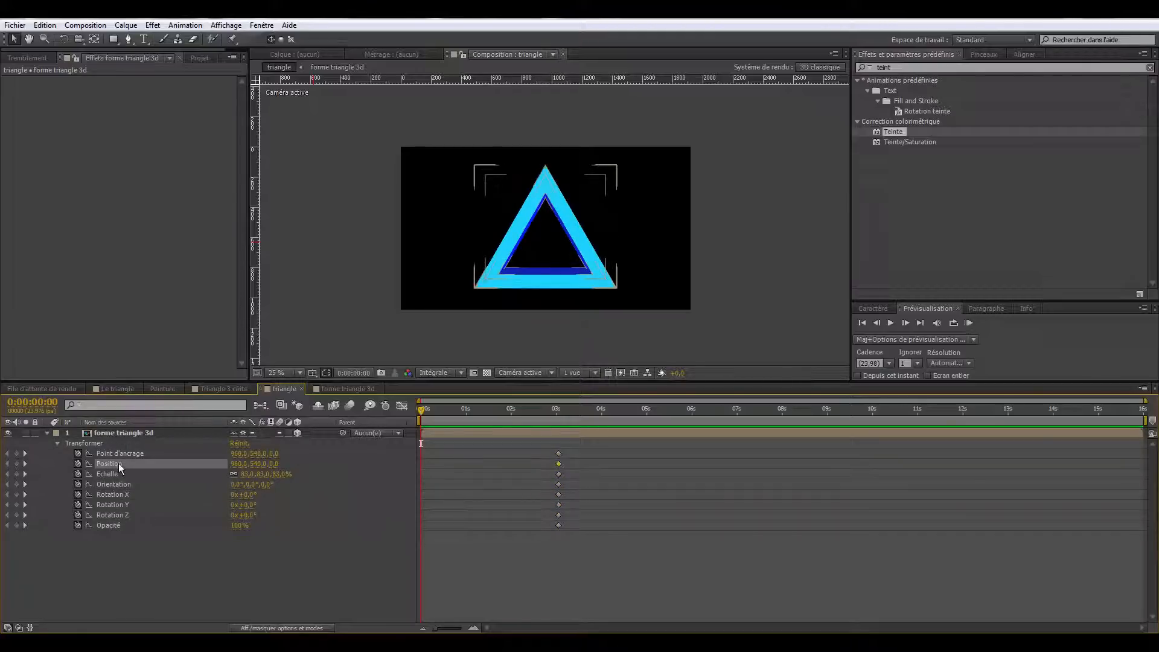
drag(545, 228, 292, 350)
click(347, 327)
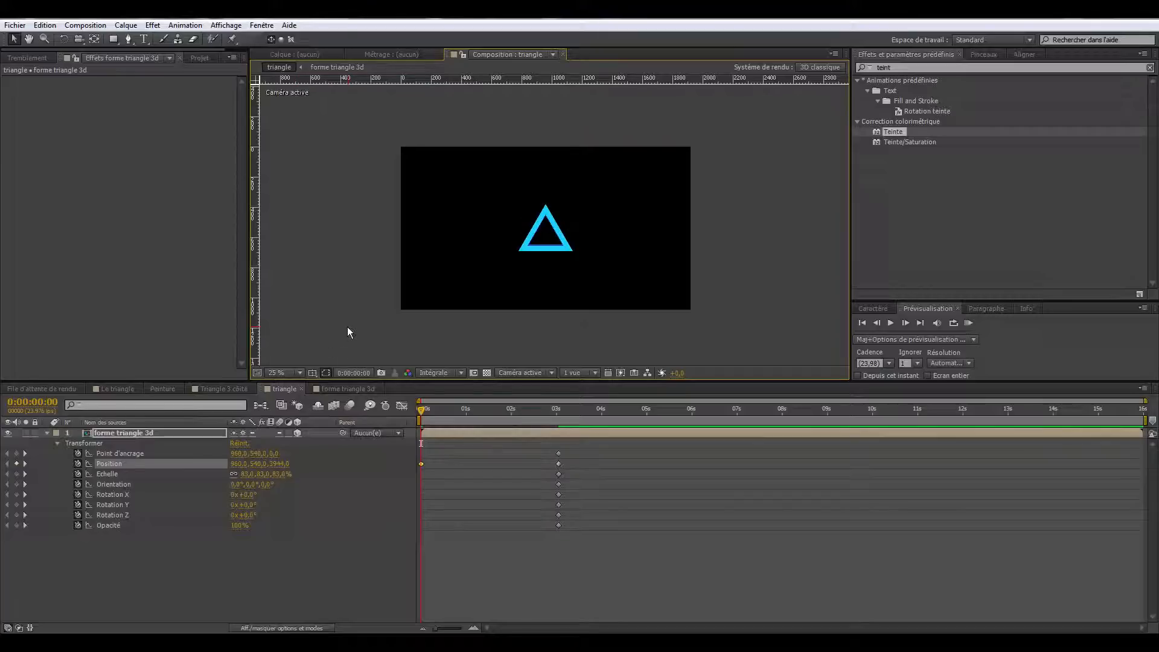
Step: Apply Lissage à l'éloignement to the Position keyframe at about 3 s and preview the movement
click(559, 462)
right_click(559, 462)
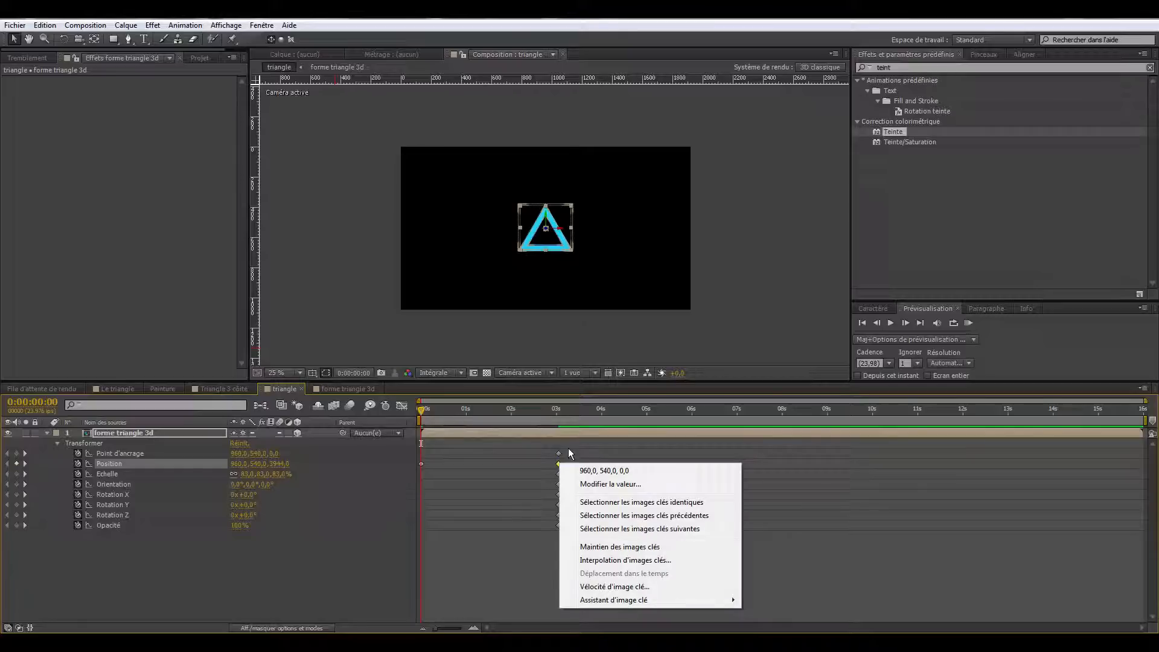
mouse_move(649, 600)
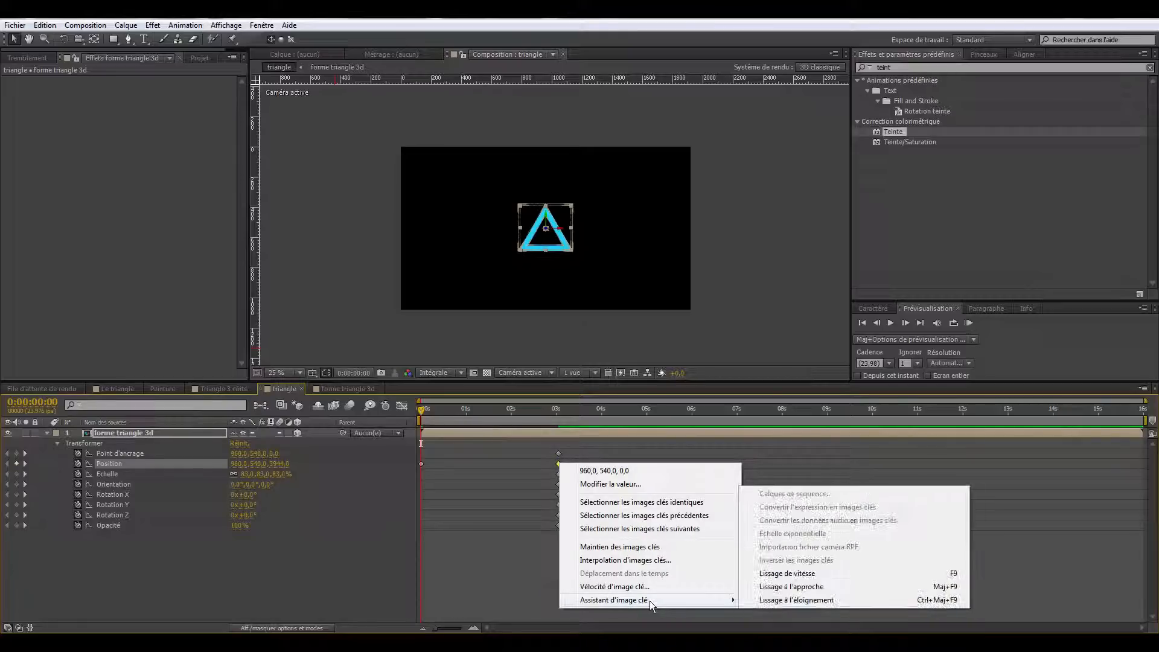
click(795, 600)
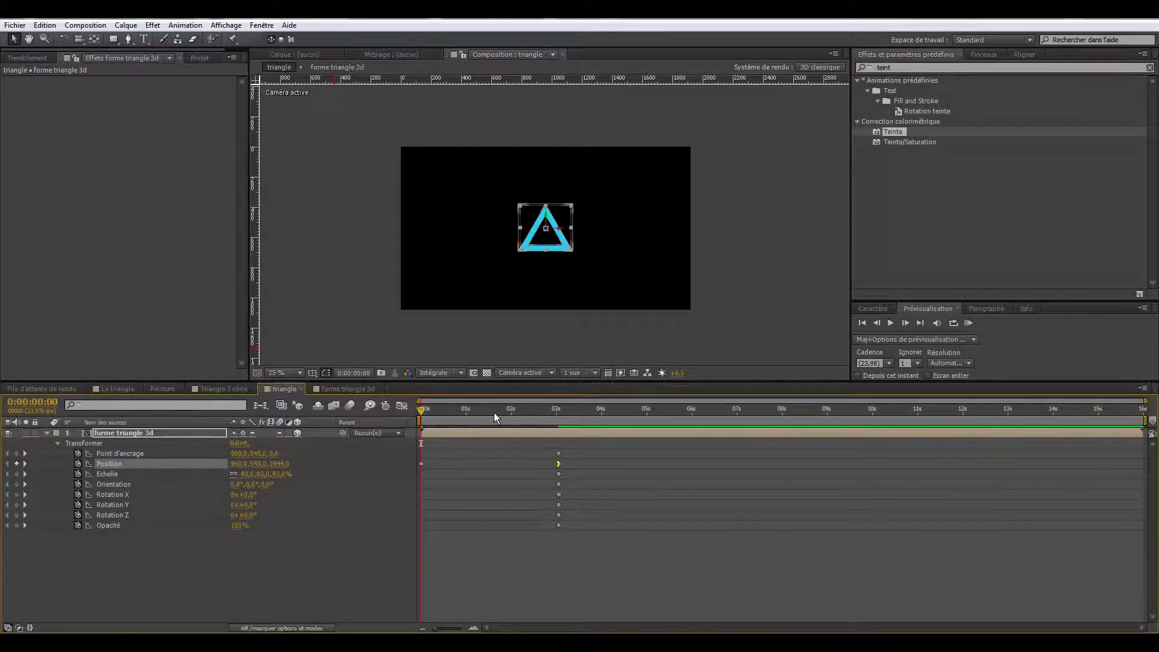
drag(538, 417, 536, 417)
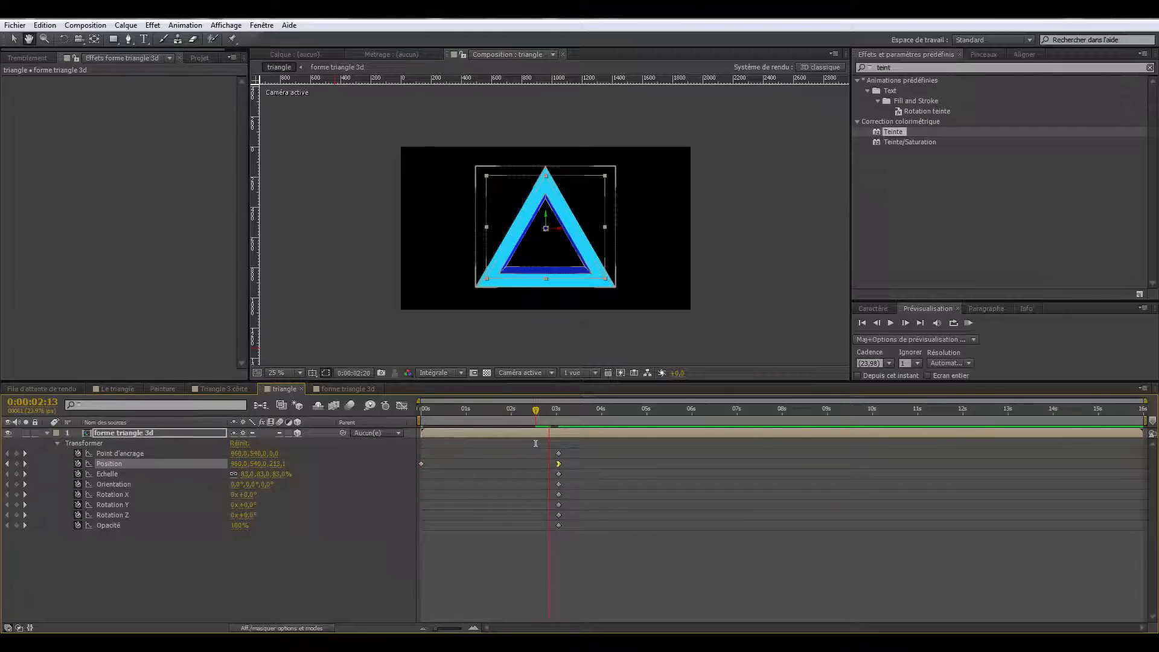
key(space)
key(space)
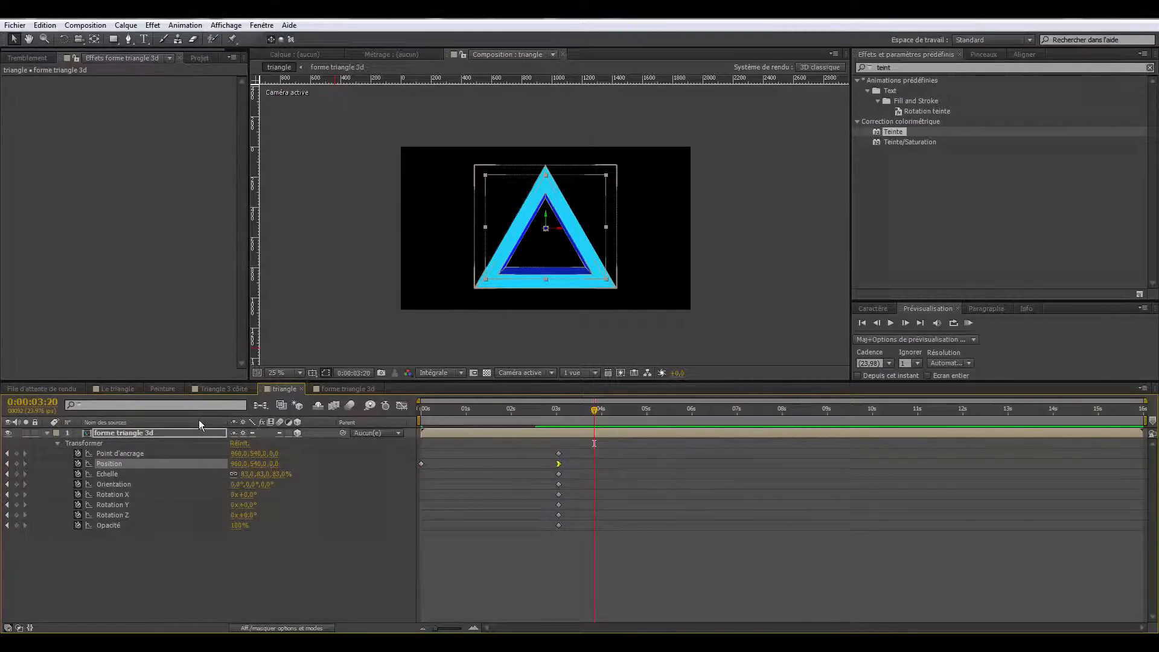
Step: Rotate forme triangle 3d about its Y axis at 0 s to keyframe its Orientation, and preview the spin
key(Home)
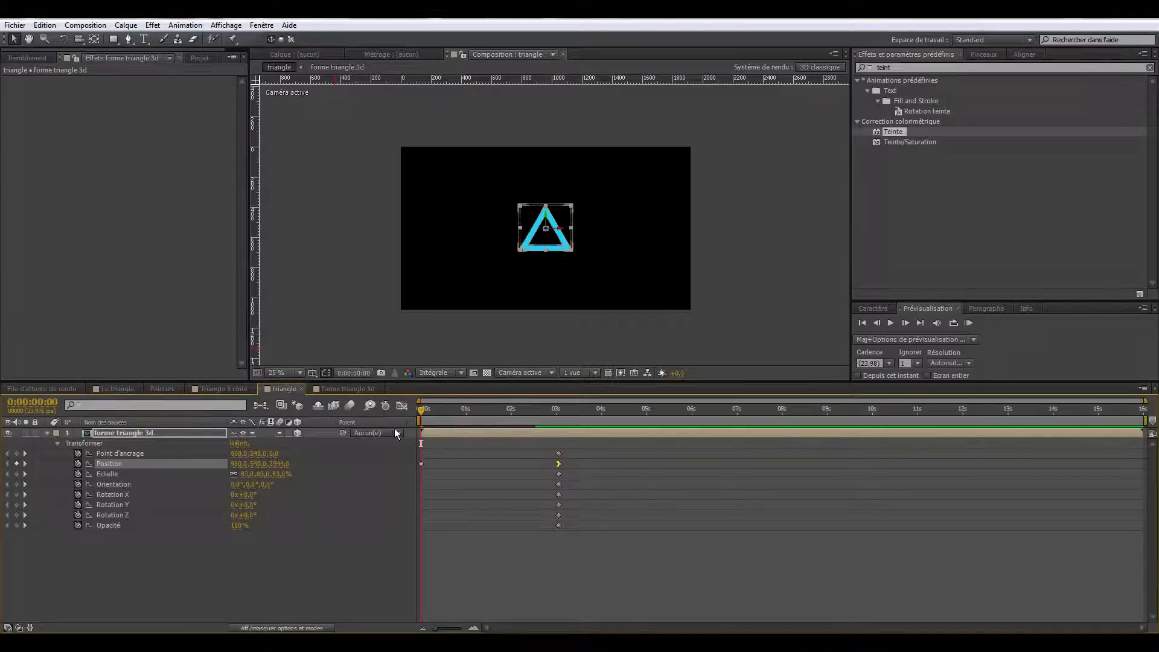
click(63, 39)
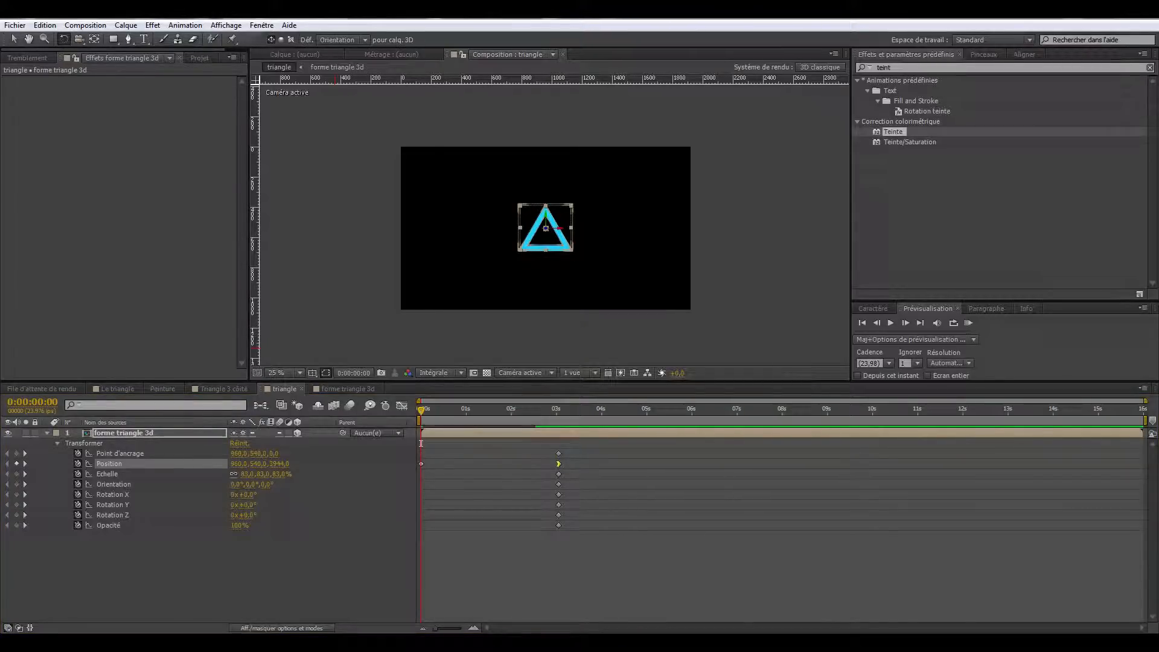
drag(546, 216, 610, 219)
key(space)
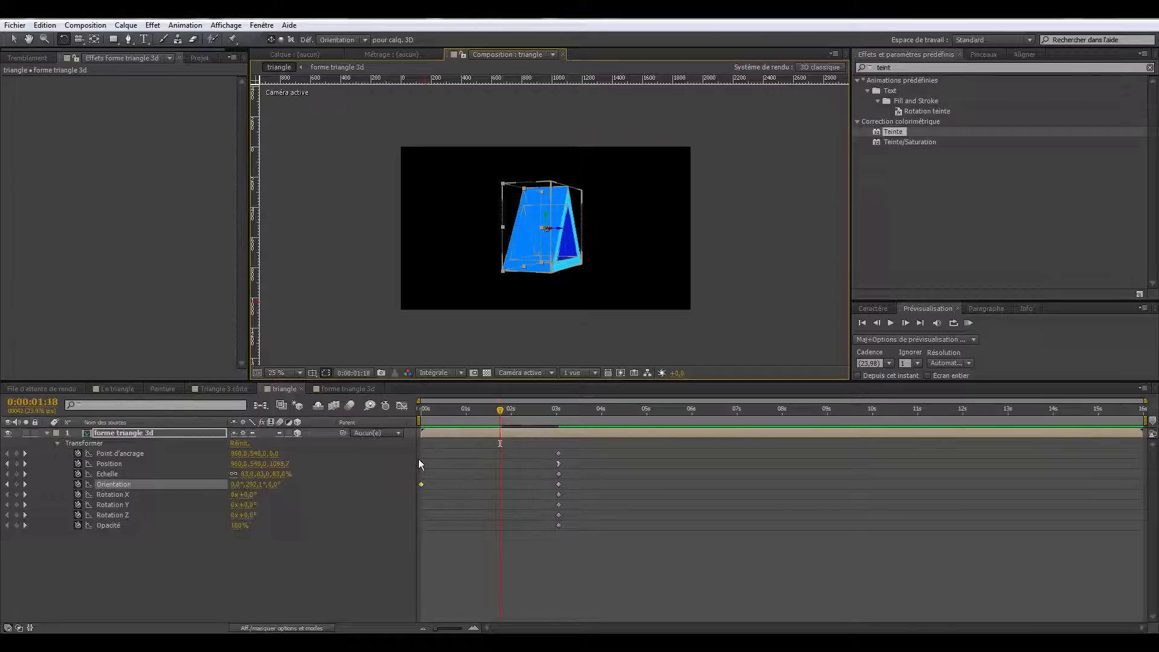
Step: Apply Lissage à l'éloignement to the Orientation keyframe at about 3 s and preview the result
right_click(558, 484)
mouse_move(649, 622)
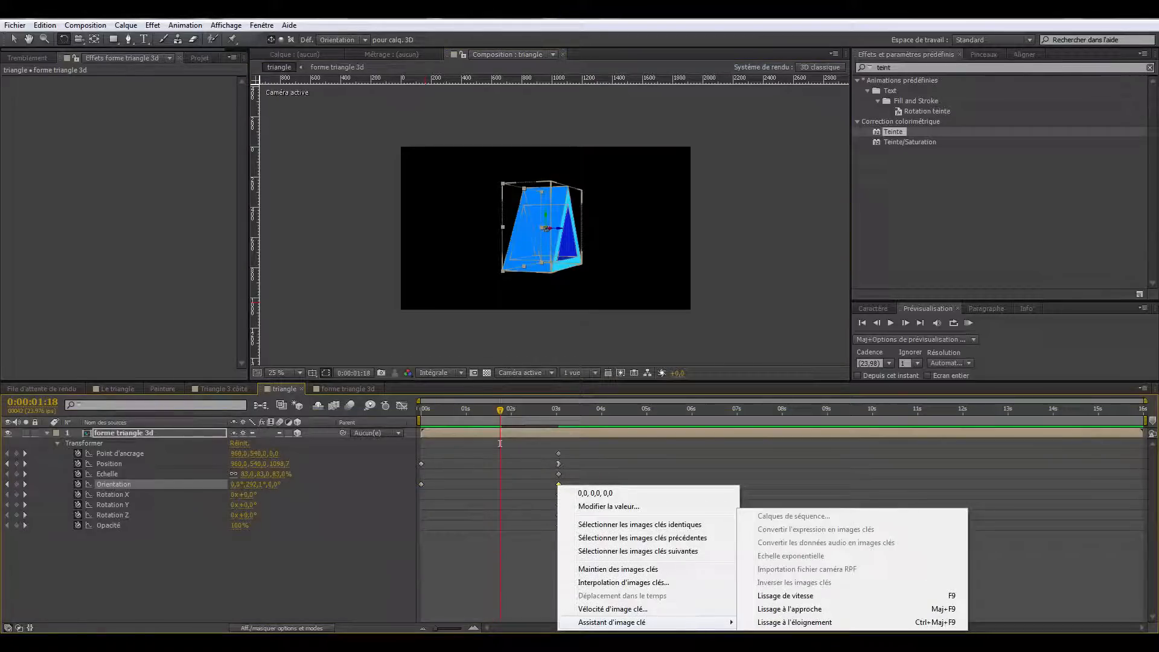
click(807, 624)
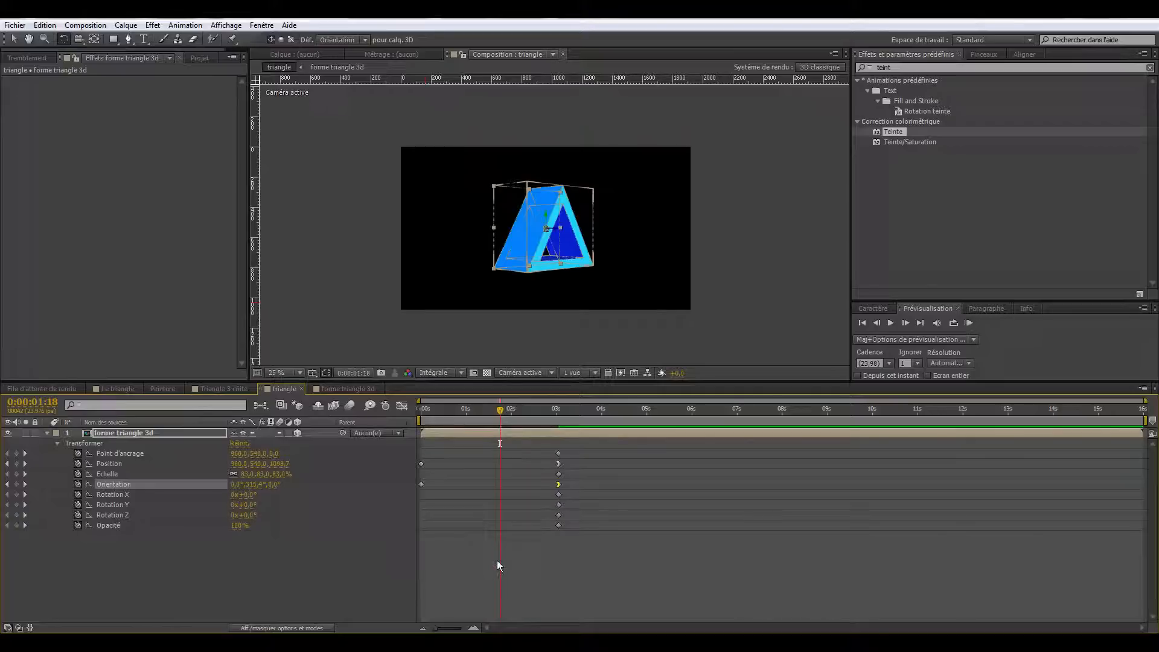
key(space)
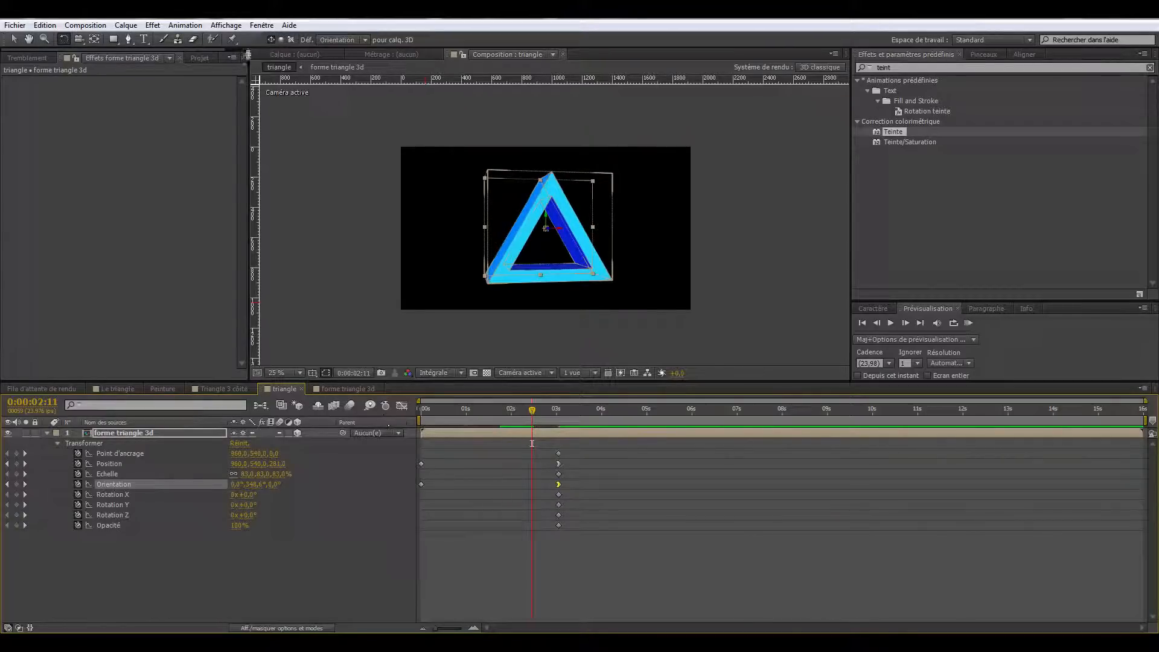
Step: Create a centred paragraph text over the triangle reading "LE Triangle", with "Triangle" broken onto a second line
click(143, 40)
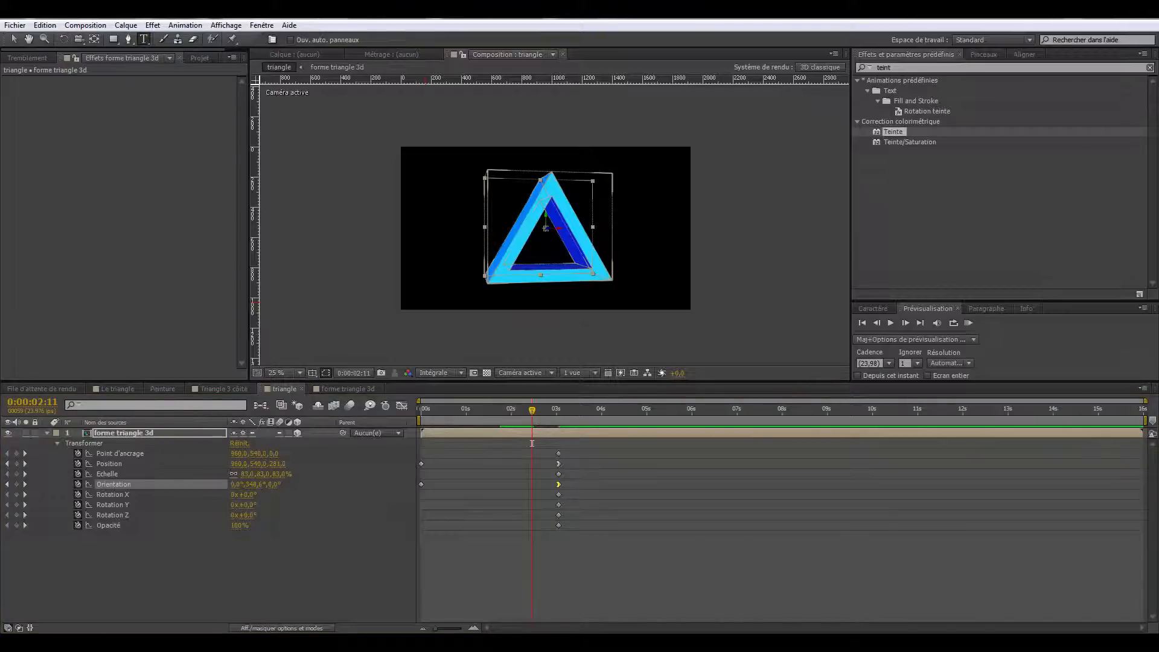
drag(414, 177, 681, 277)
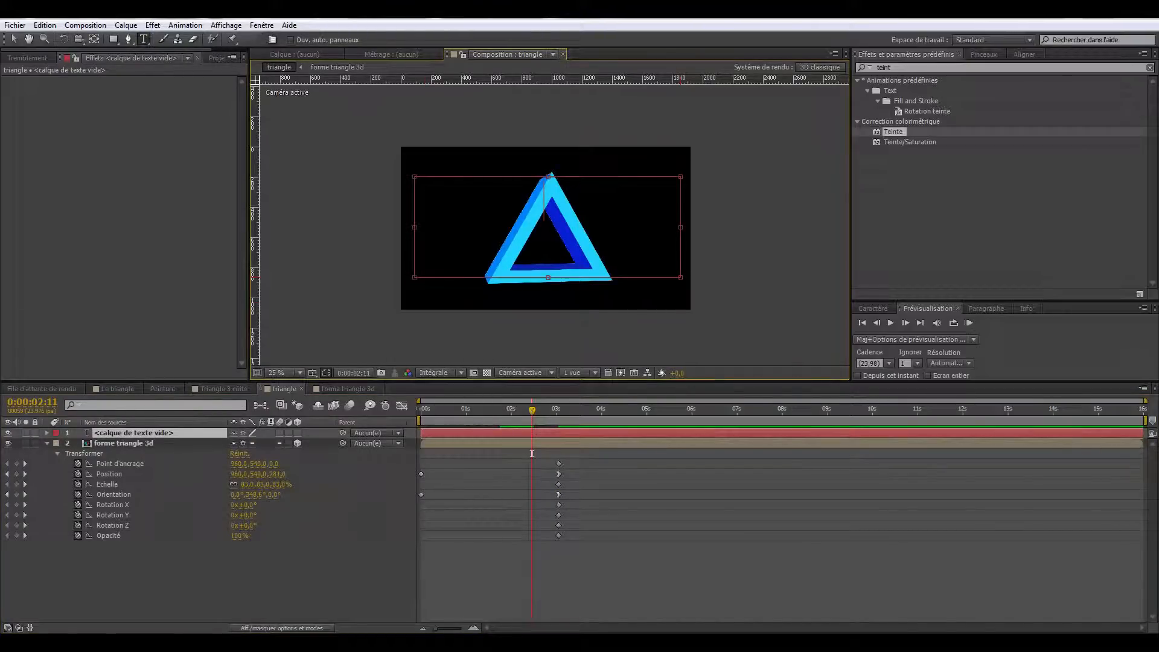
text(LE)
text(riangle)
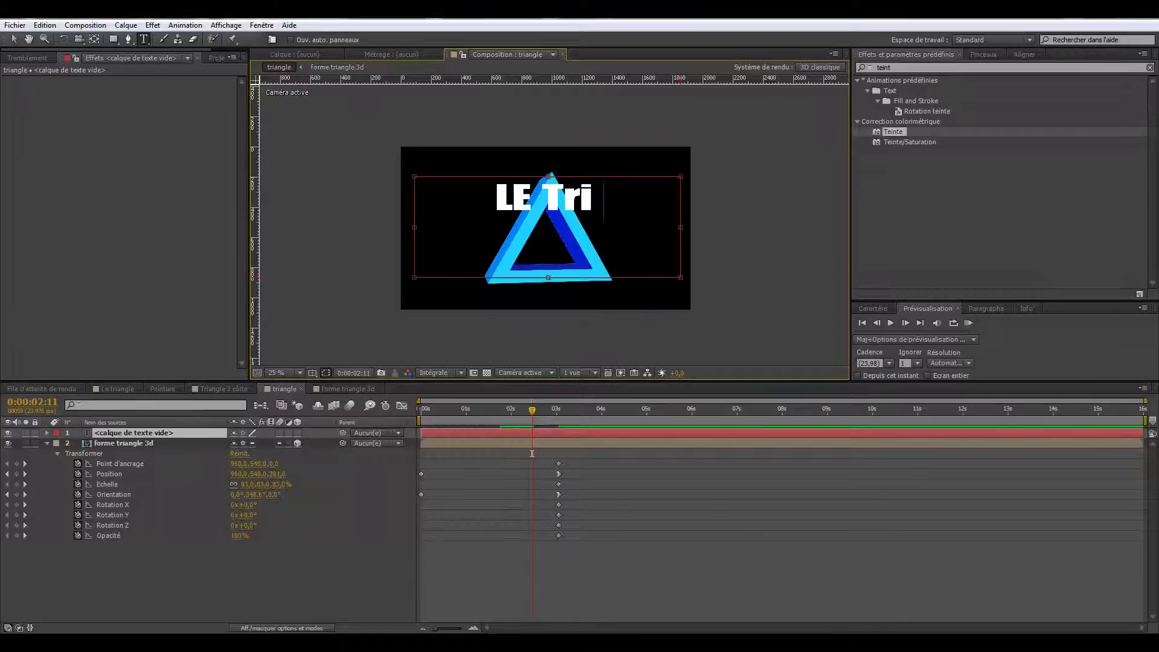
key(Left)
key(Left)
key(Left)
key(Left)
key(Left)
key(Left)
key(Left)
key(Left)
key(Return)
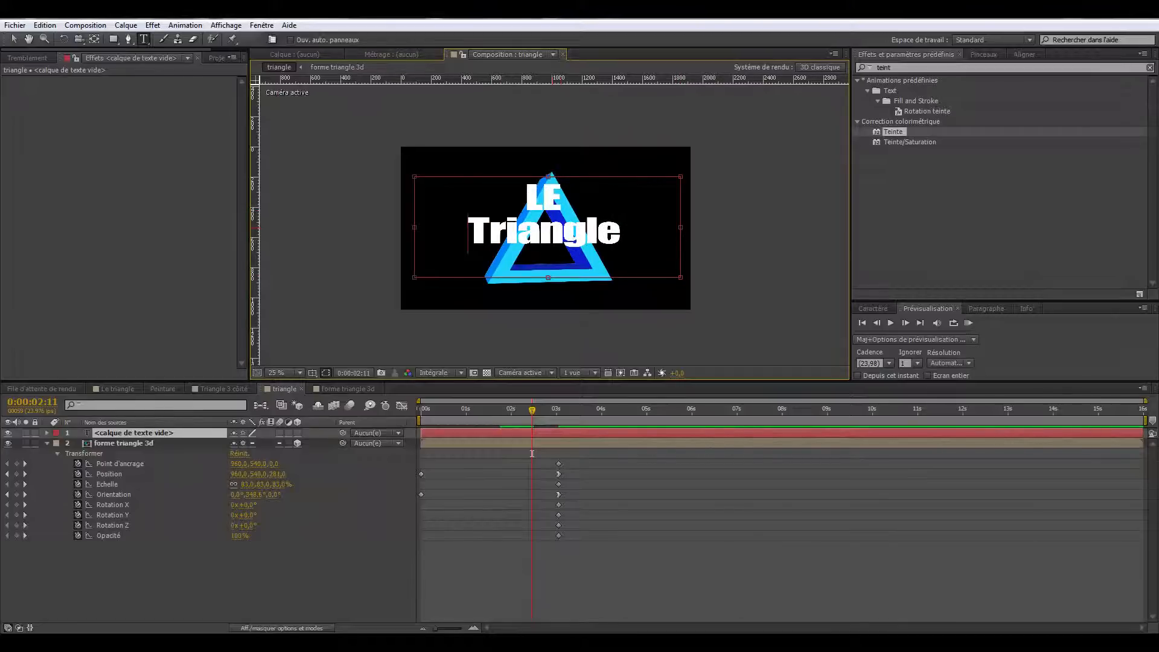
Step: Remove the extra spaces inside the word "Triangle" and finish editing the text
scroll(562, 227, up, 2)
click(592, 232)
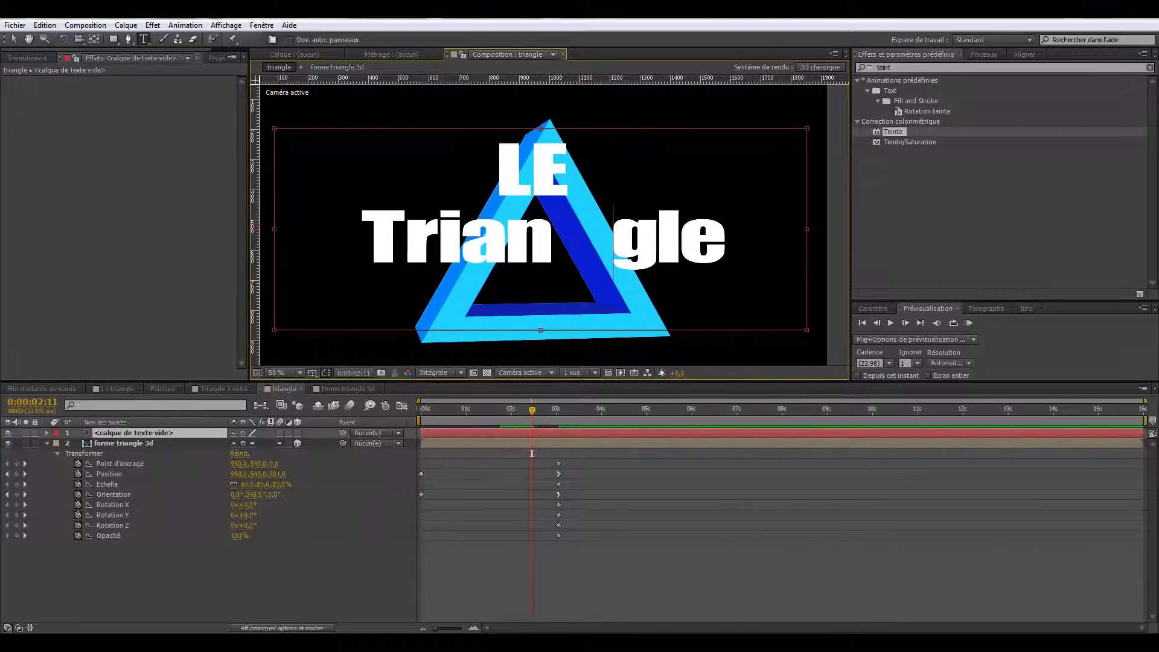
key(BackSpace)
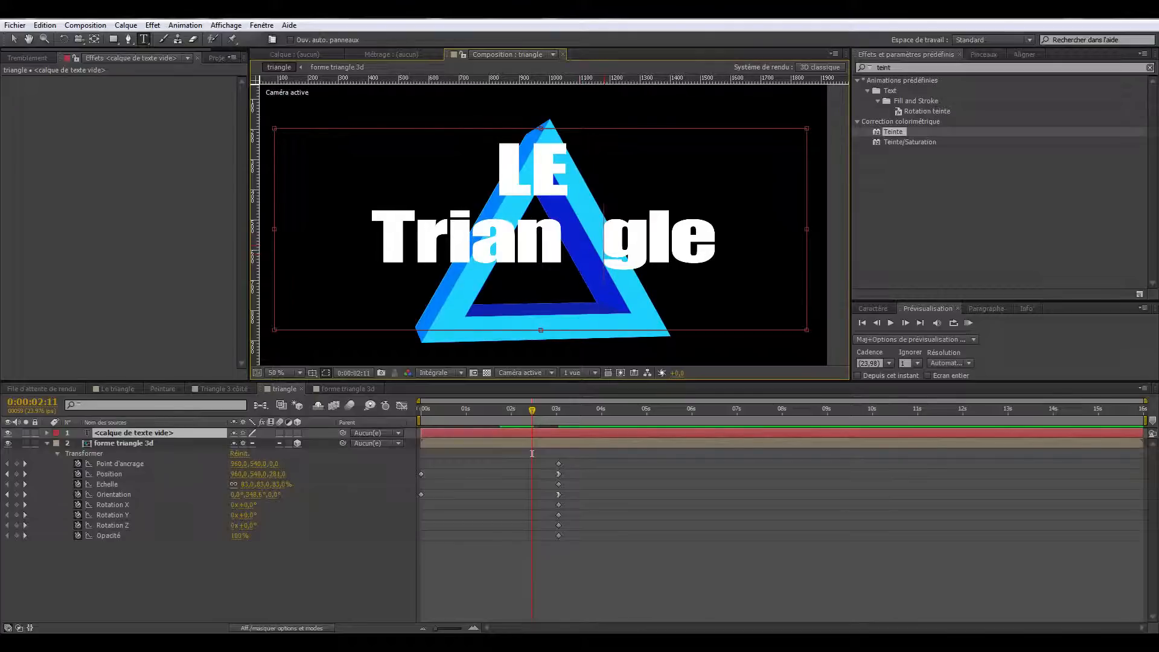
key(BackSpace)
key(BackSpace)
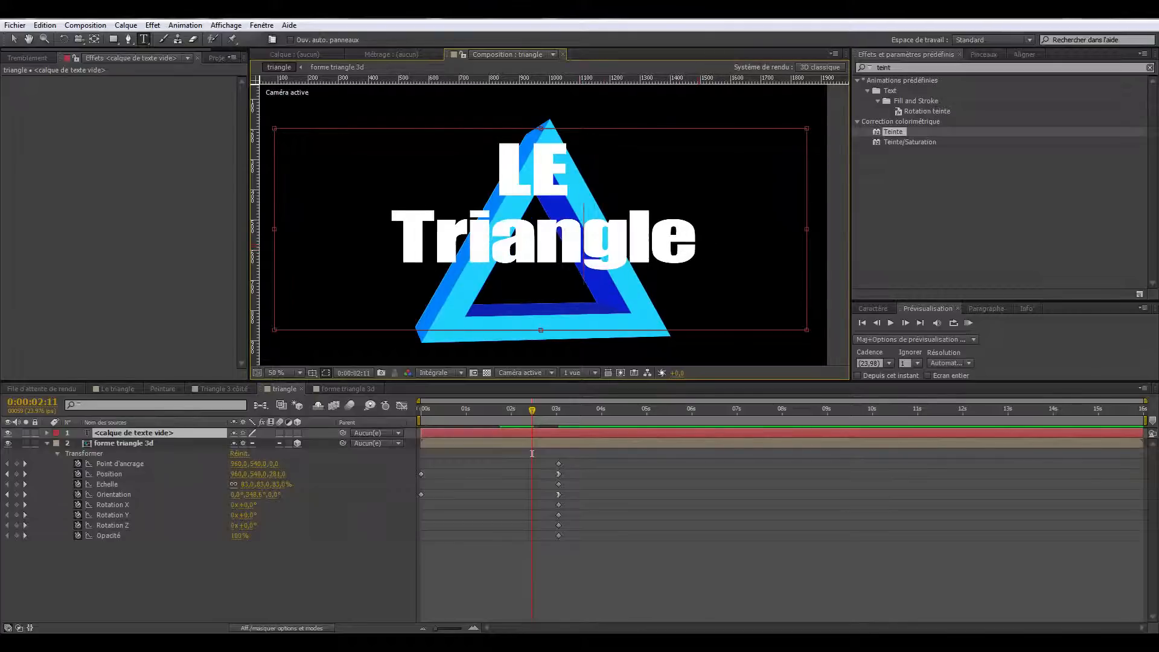
drag(702, 248, 393, 239)
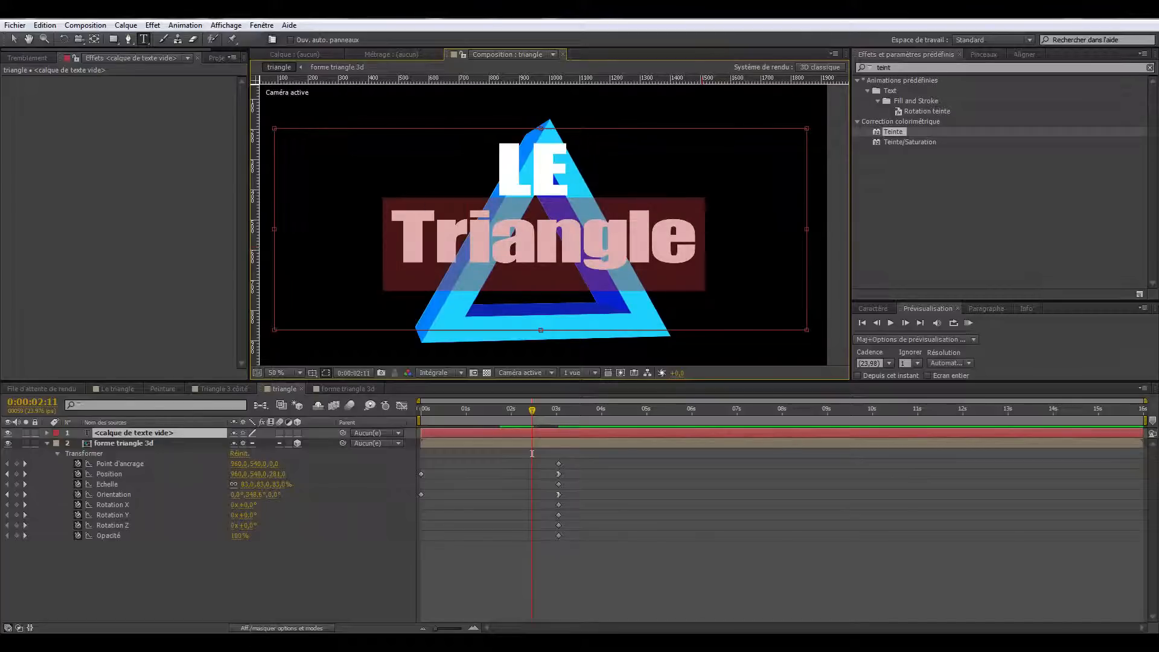
click(13, 38)
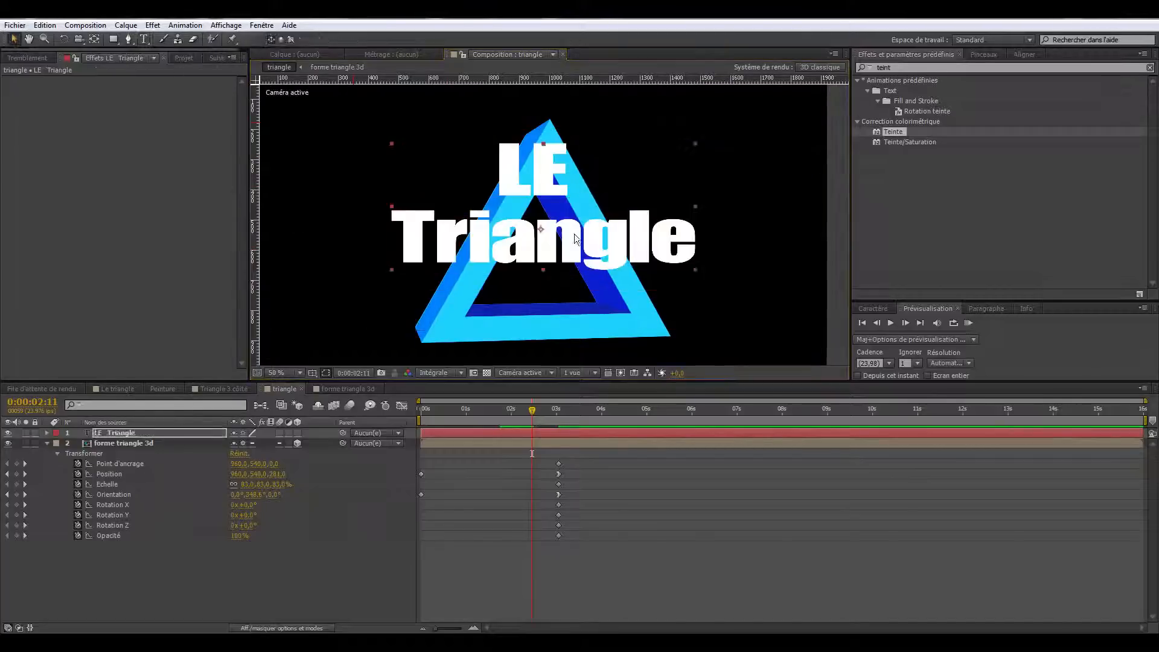
Step: Centre the LE Triangle text layer horizontally and vertically in the composition
click(1022, 55)
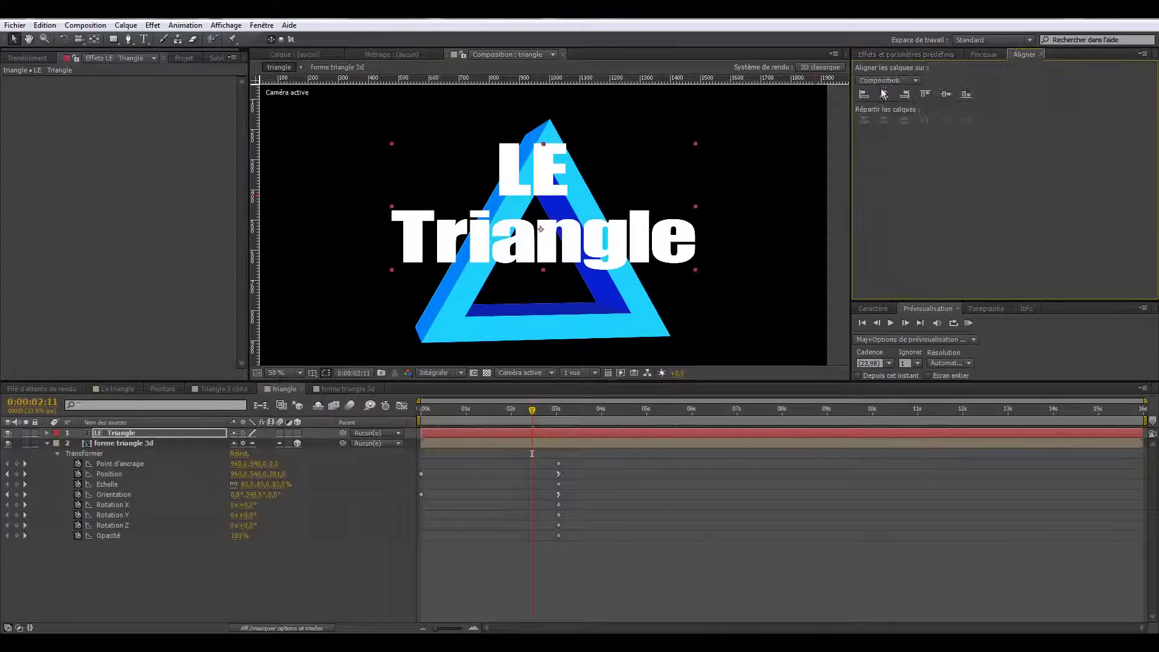
click(884, 94)
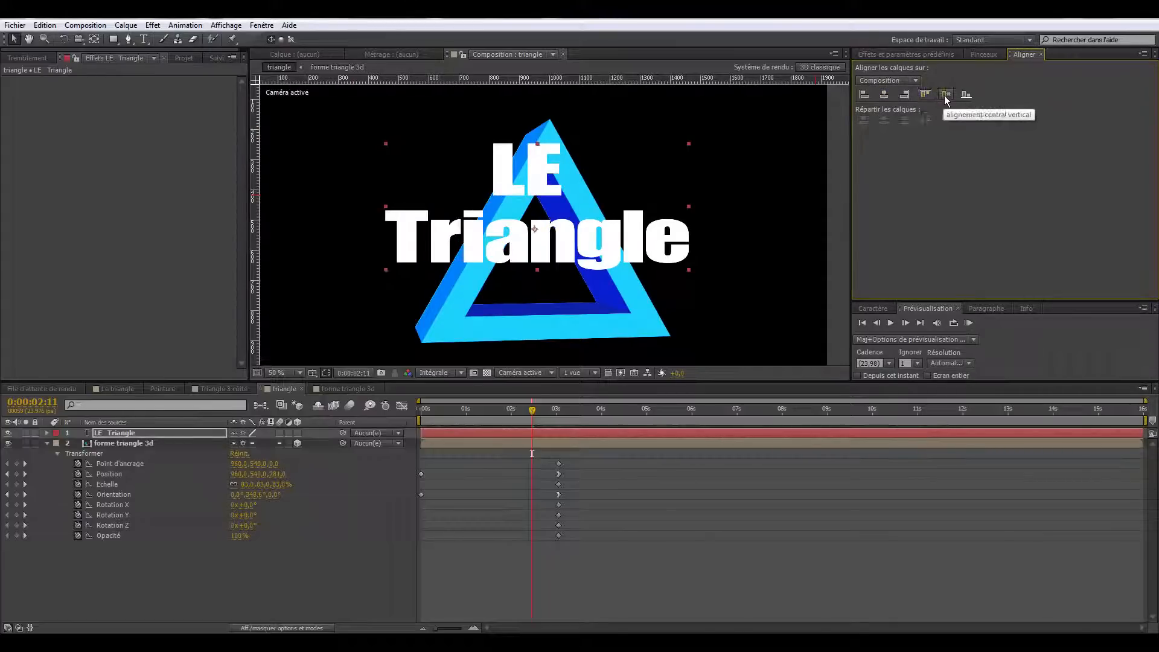
click(946, 94)
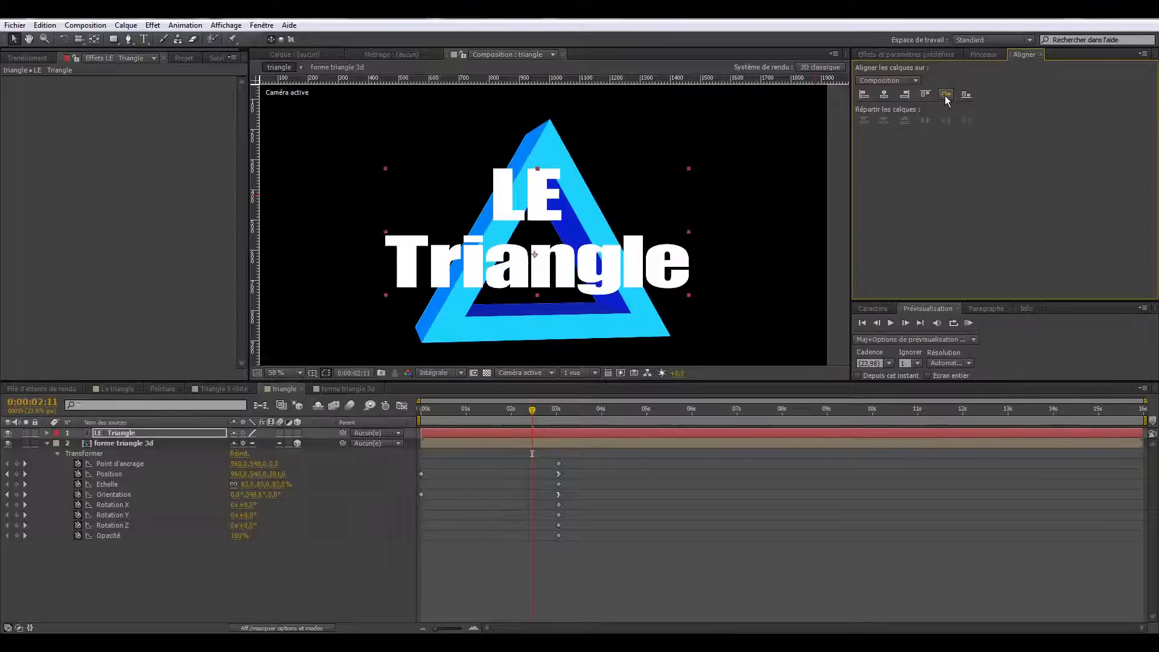
Step: At about 3 s, make the LE Triangle text layer 3D and bring it in front of the triangle at a Z of about -288
click(559, 413)
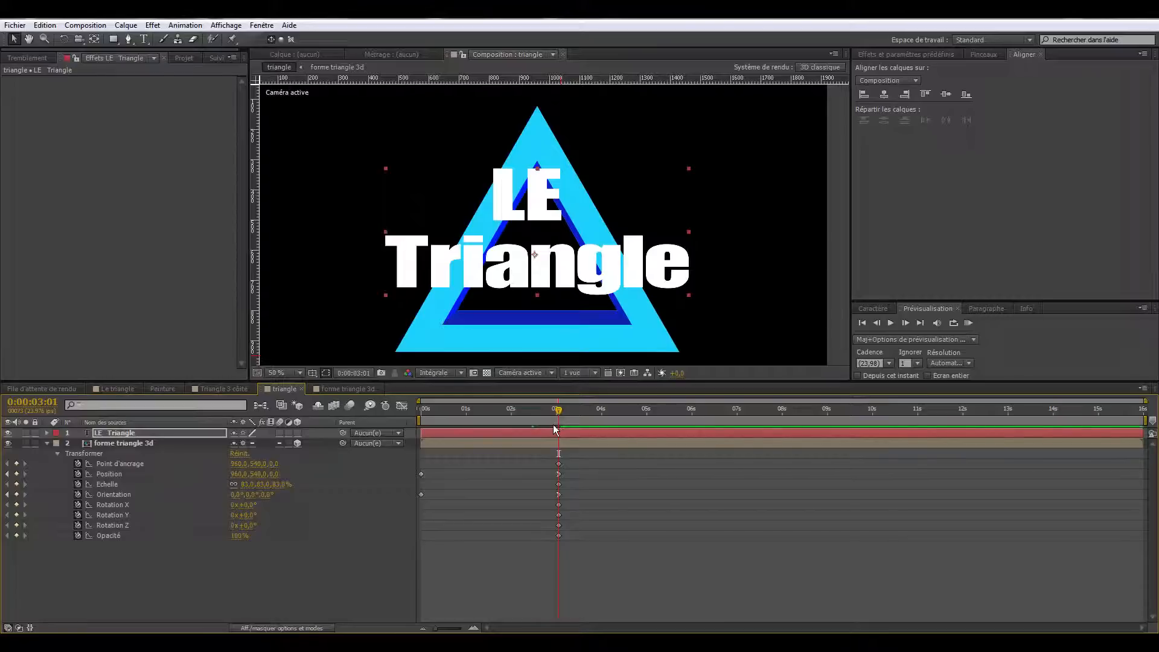
click(159, 433)
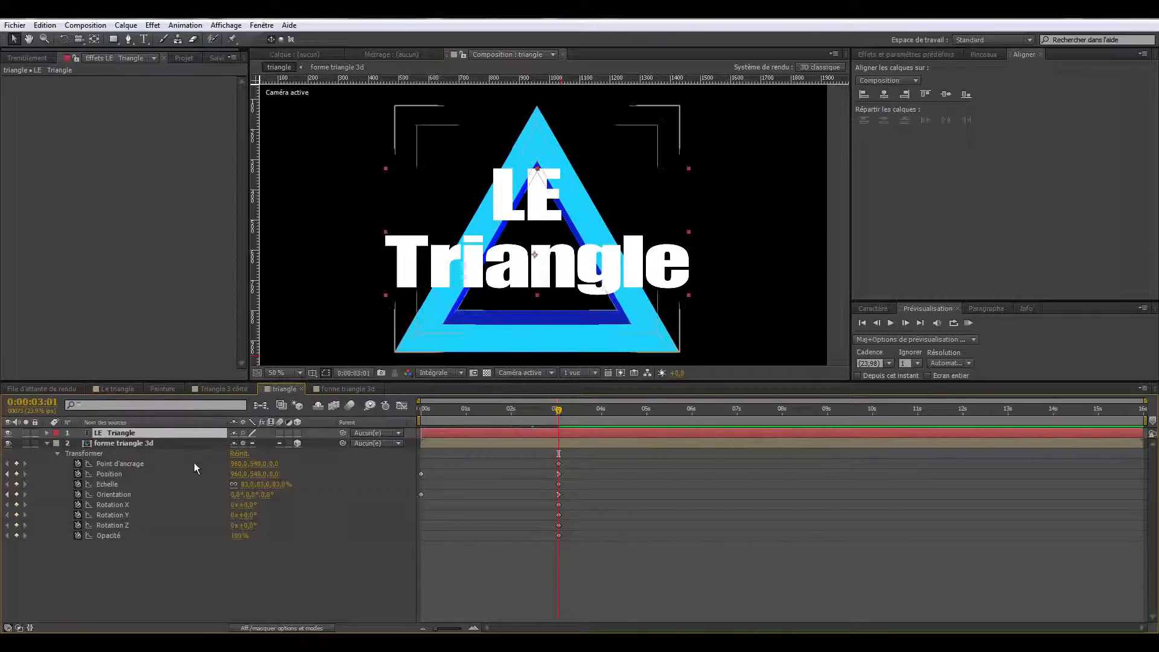
click(297, 433)
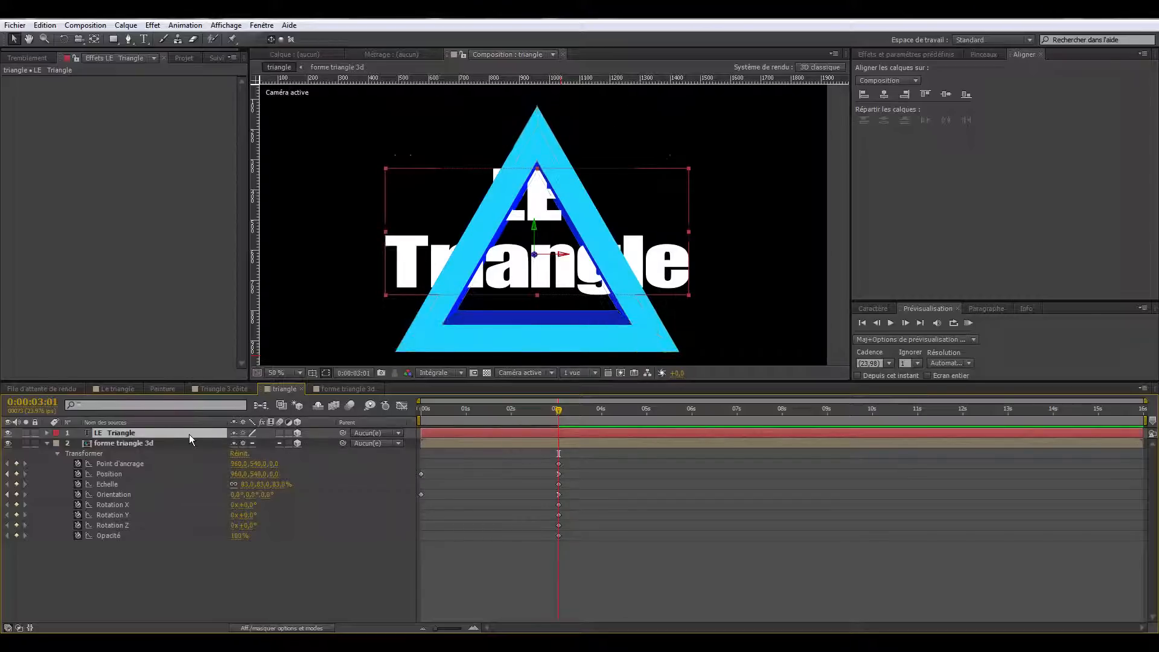
key(p)
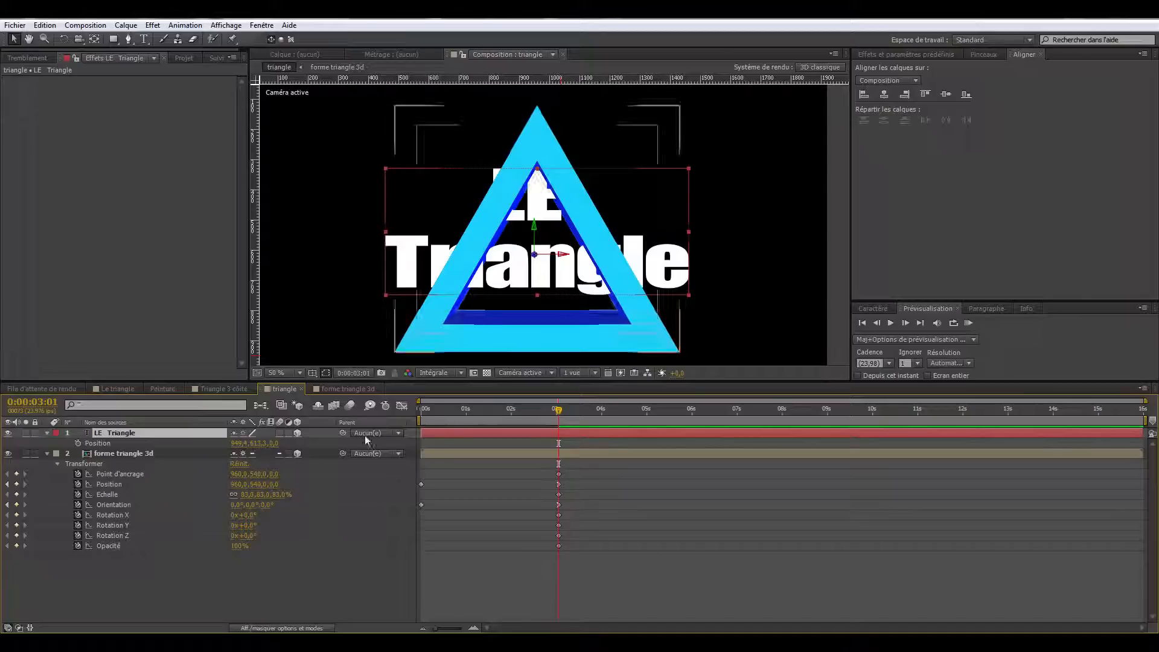
drag(534, 254, 524, 275)
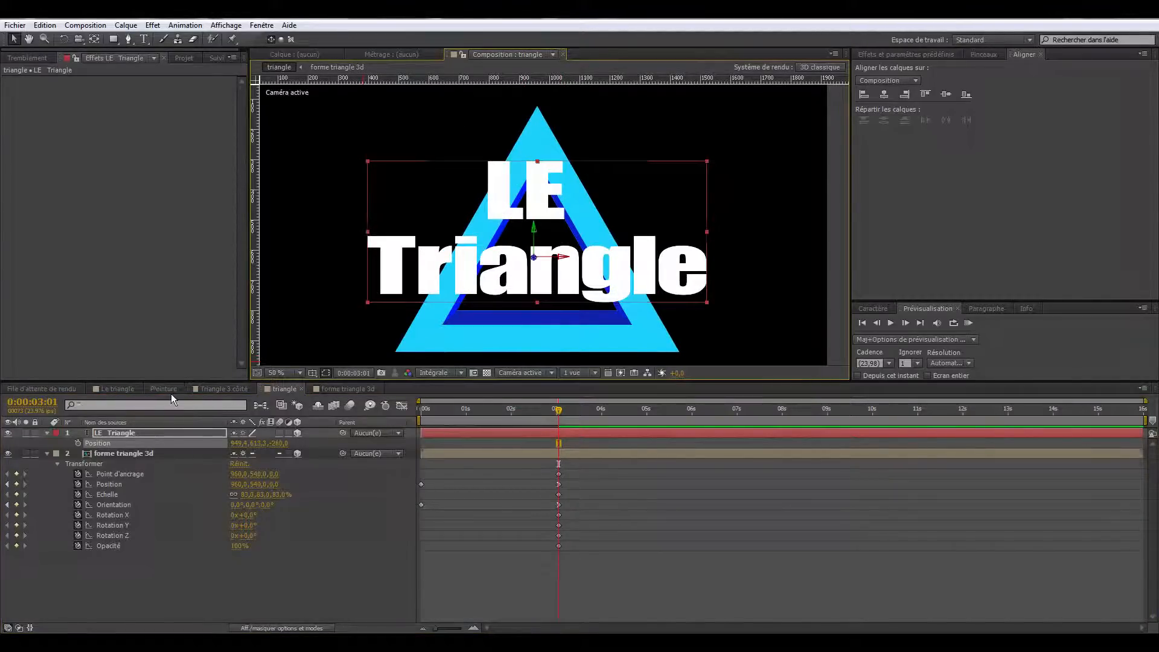
Step: Duplicate the LE Triangle text layer and push the copy slightly back in depth
click(168, 429)
key(ctrl+d)
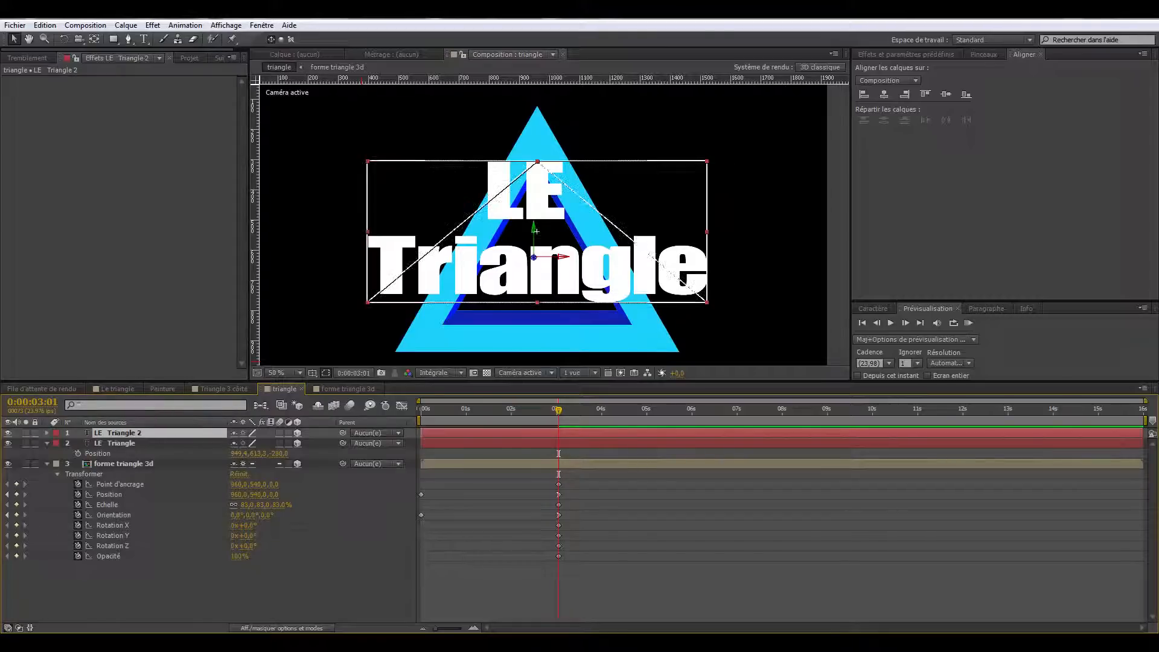
drag(534, 258, 536, 260)
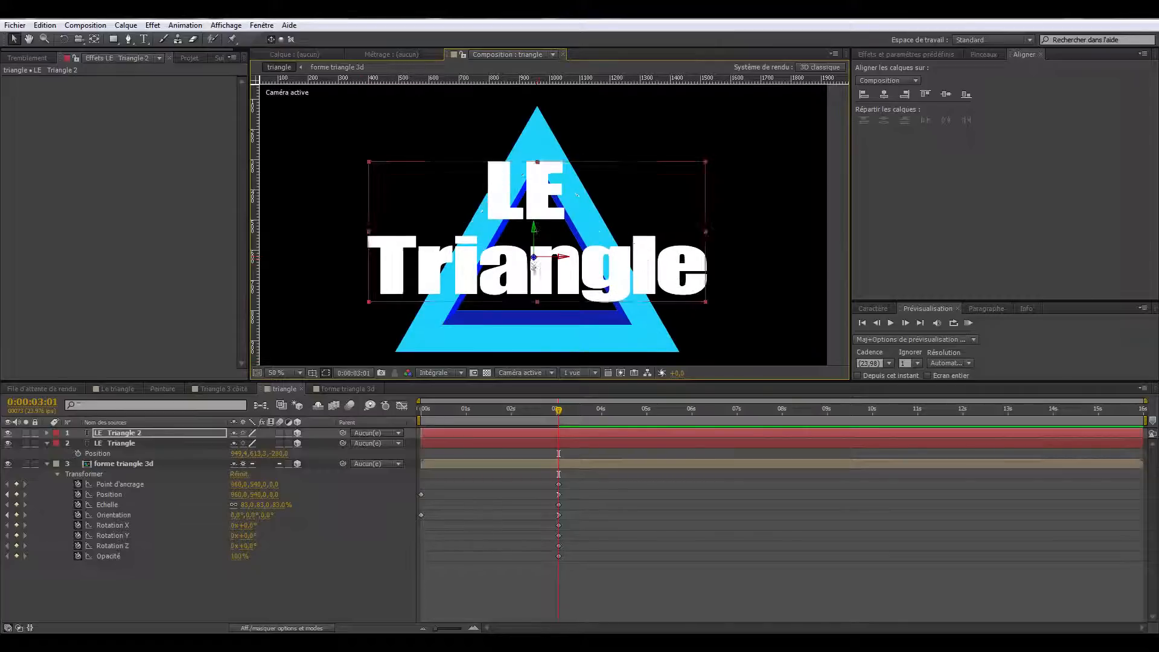
Step: Place LE Triangle 2 below the original text layer and apply Teinte with Claire set to the triangle's cyan
click(161, 433)
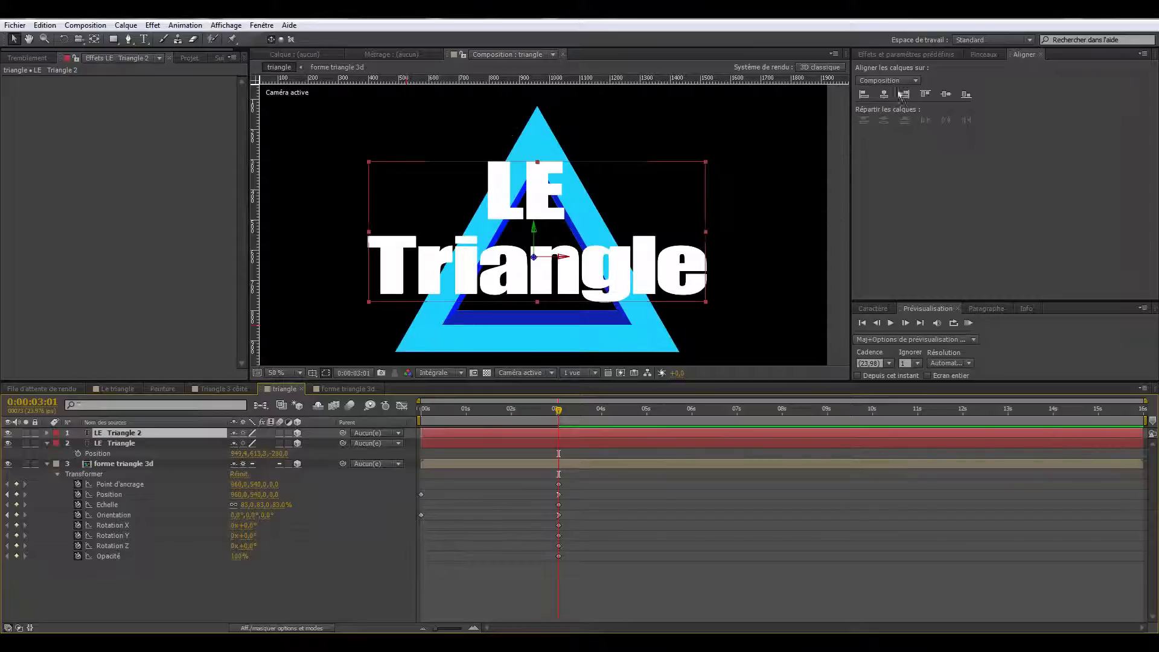
click(898, 59)
drag(893, 131, 173, 457)
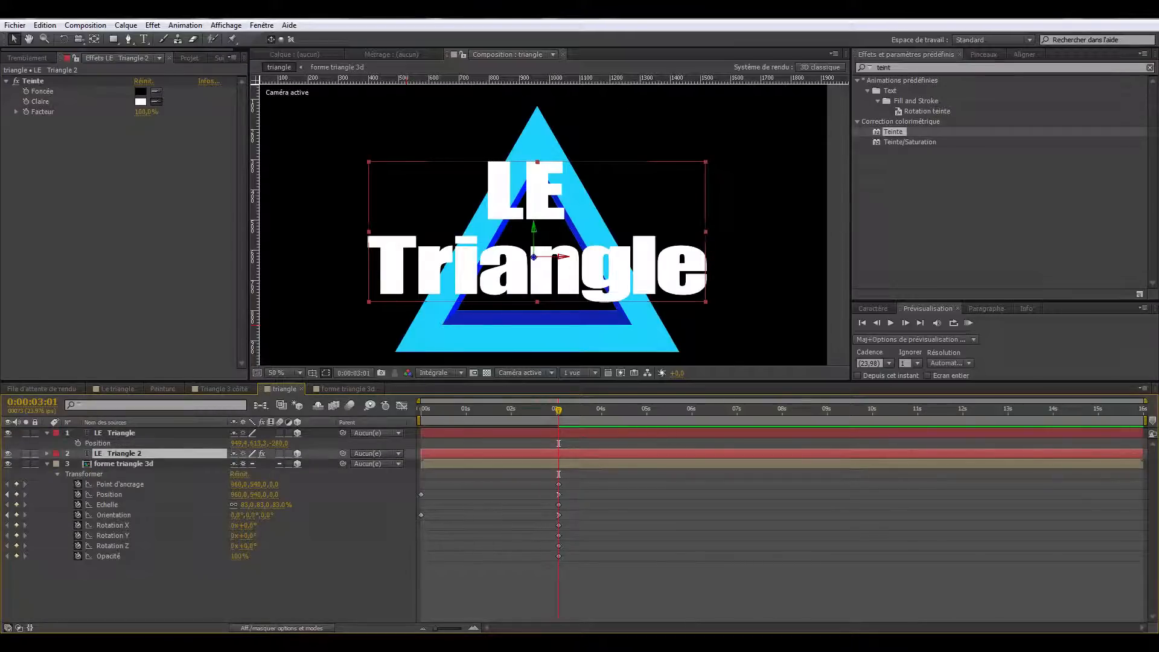
click(490, 233)
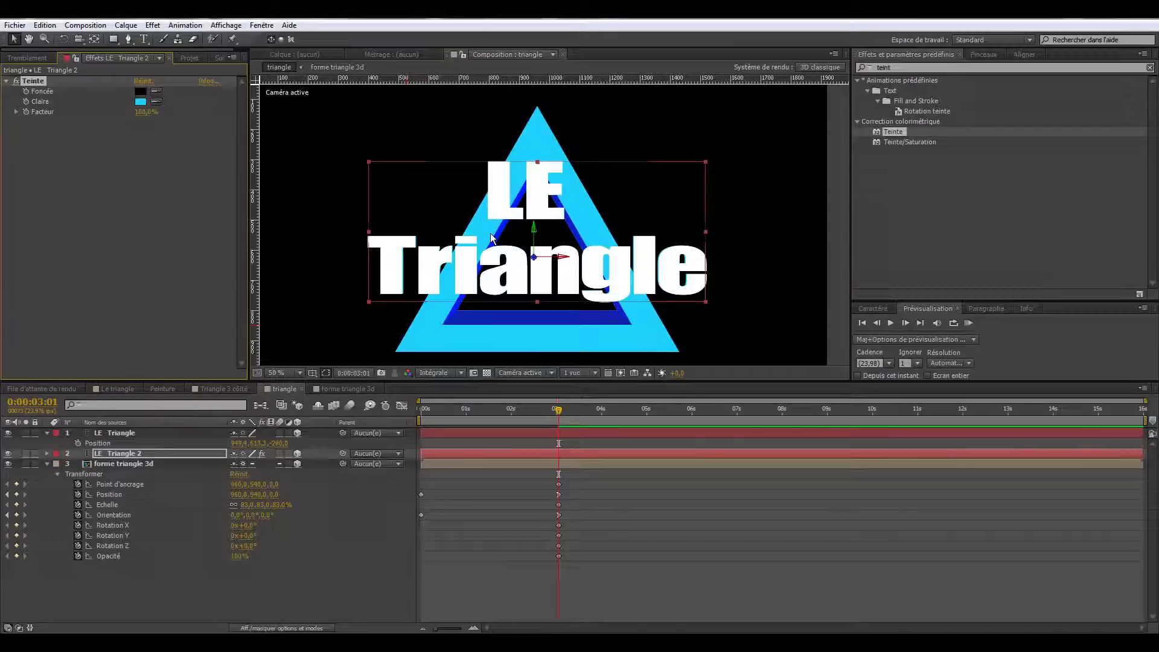
Step: Duplicate LE Triangle 2, place LE Triangle 3 beneath it, and push LE Triangle 3 slightly further back in depth
click(154, 457)
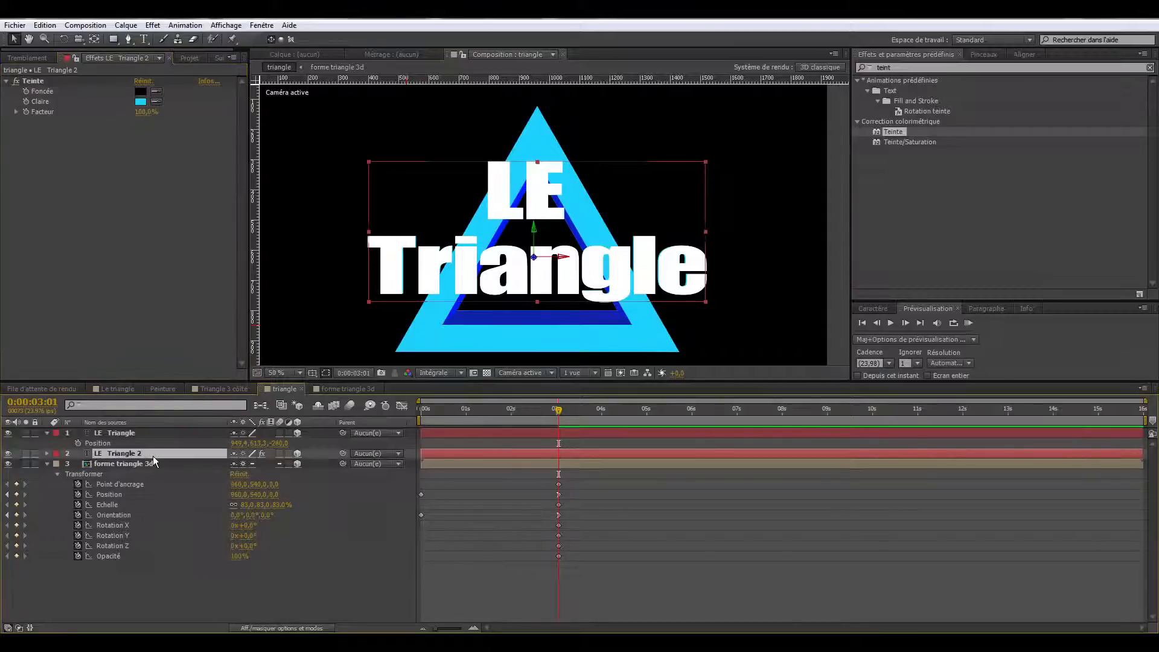
key(ctrl+d)
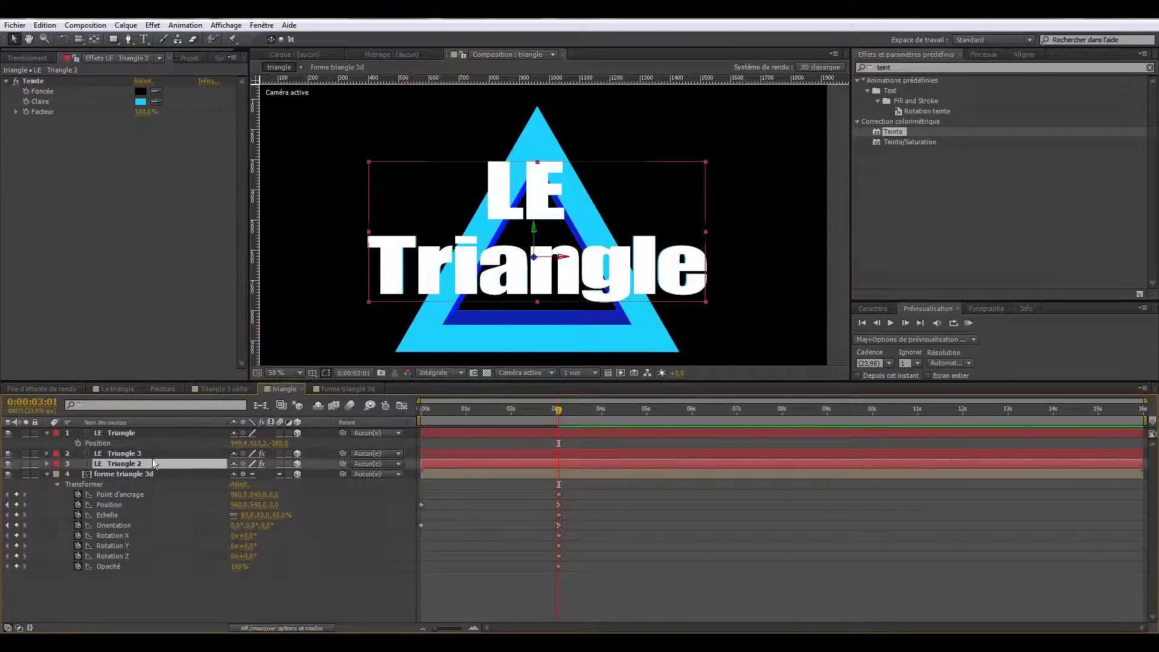
drag(154, 455, 151, 466)
drag(543, 270, 547, 260)
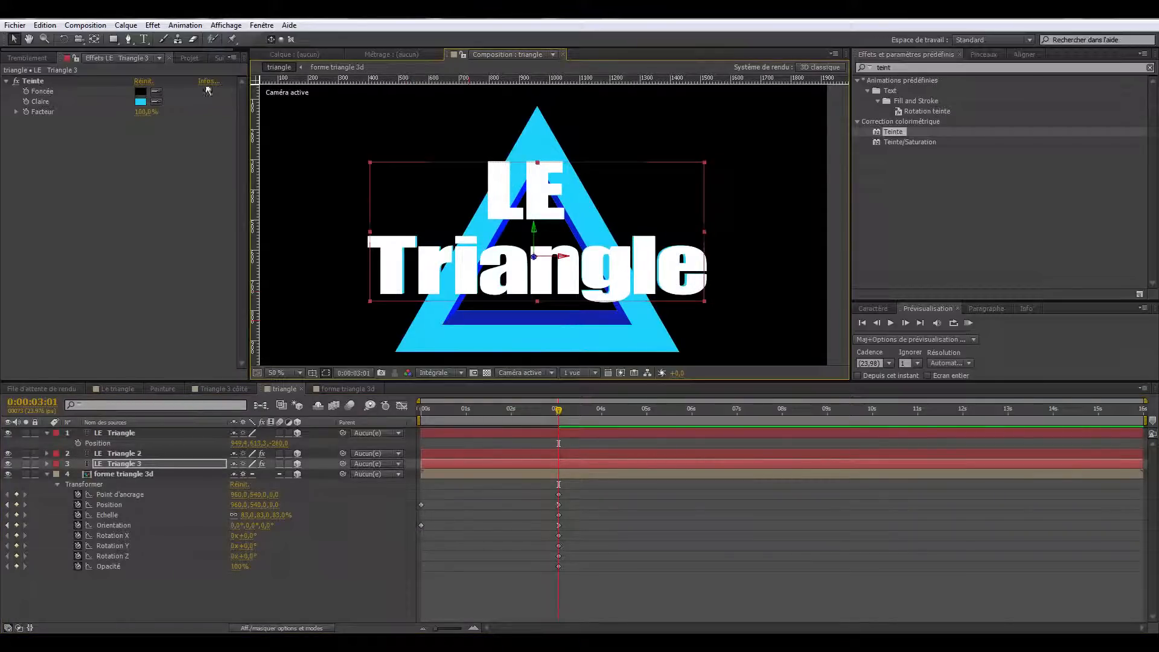
Step: Set the Teinte effect's Claire colour on LE Triangle 3 to a medium grey
click(141, 101)
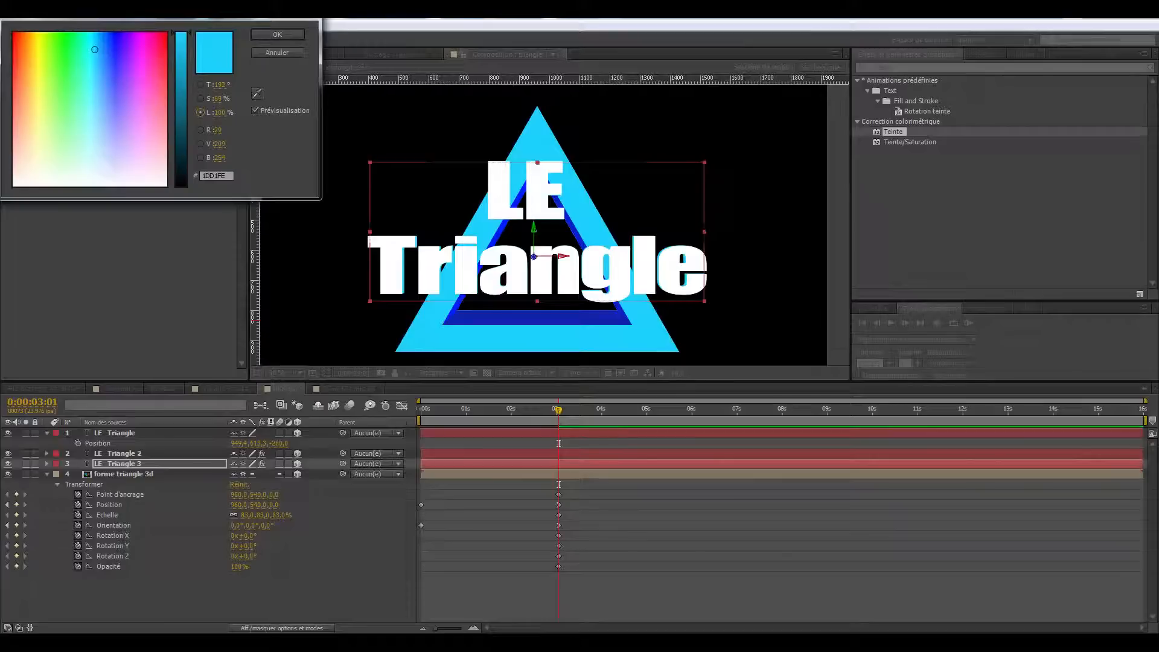
mouse_move(92, 85)
mouse_down()
mouse_move(82, 139)
mouse_move(83, 118)
mouse_up()
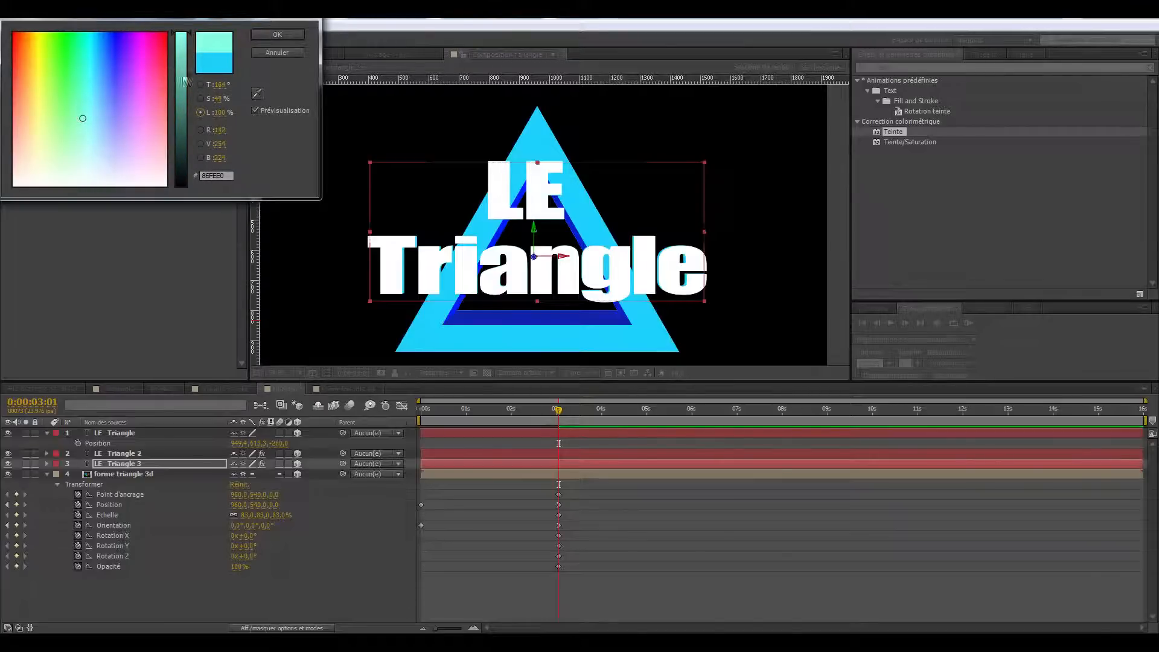
drag(182, 78, 181, 116)
mouse_move(83, 118)
mouse_down()
mouse_move(82, 144)
mouse_move(91, 136)
mouse_up()
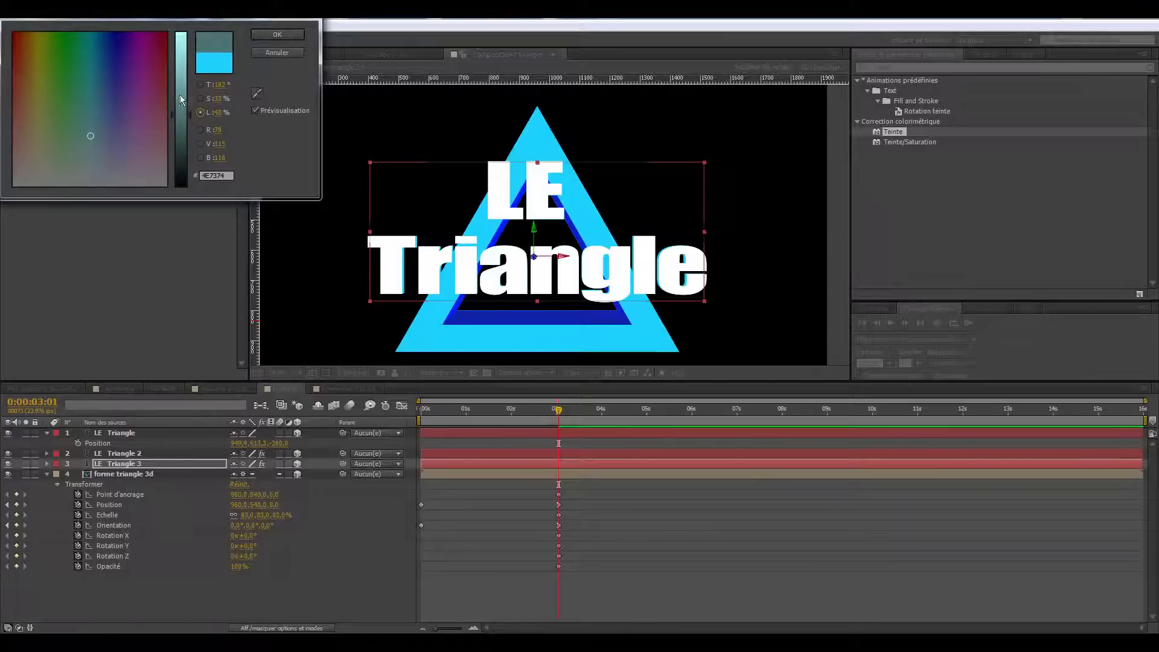
drag(181, 95, 181, 30)
drag(84, 148, 36, 186)
drag(184, 59, 187, 98)
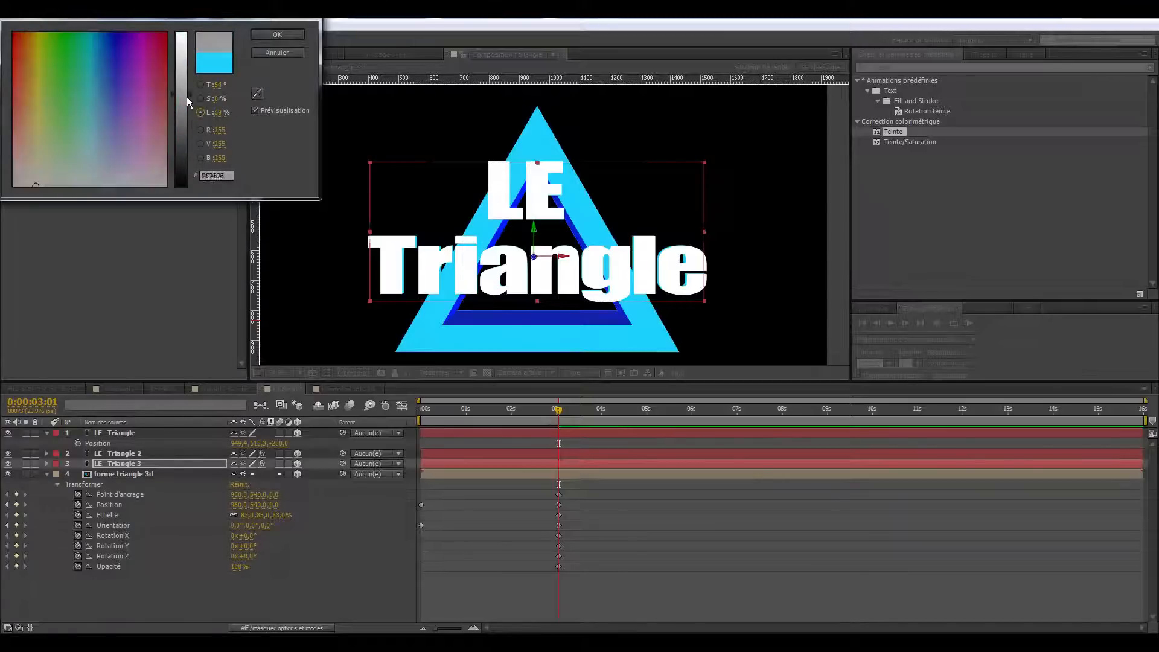
click(277, 35)
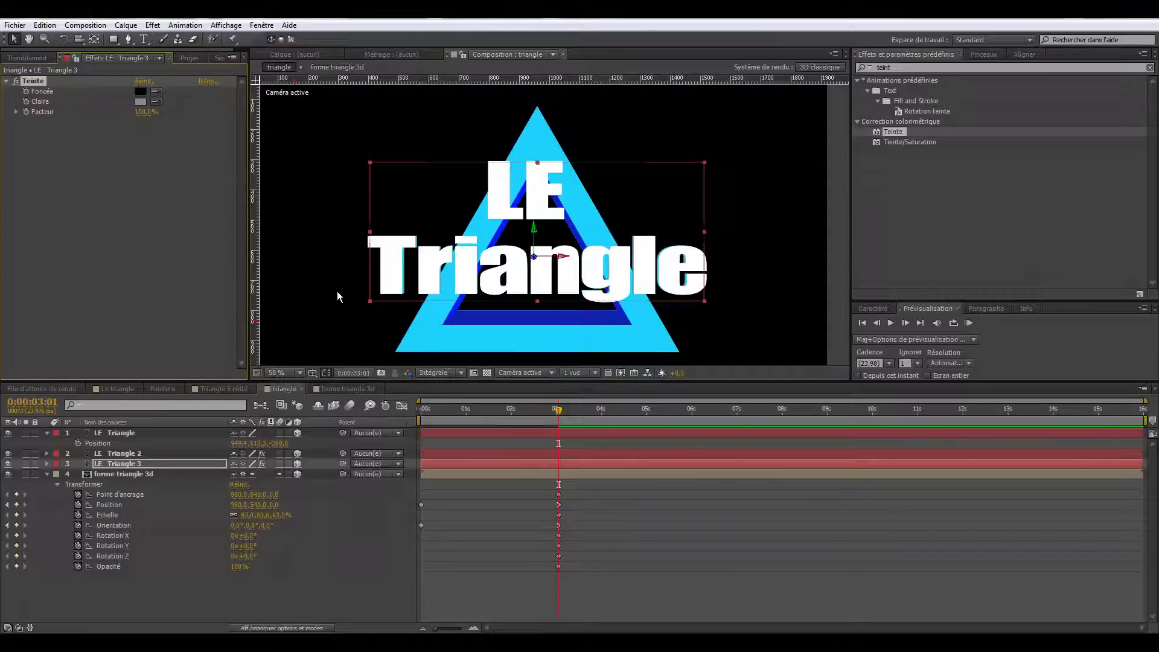
Step: Fine-tune the depth of LE Triangle 3 and LE Triangle 2 behind the white text, and deselect the layers
scroll(337, 296, up, 2)
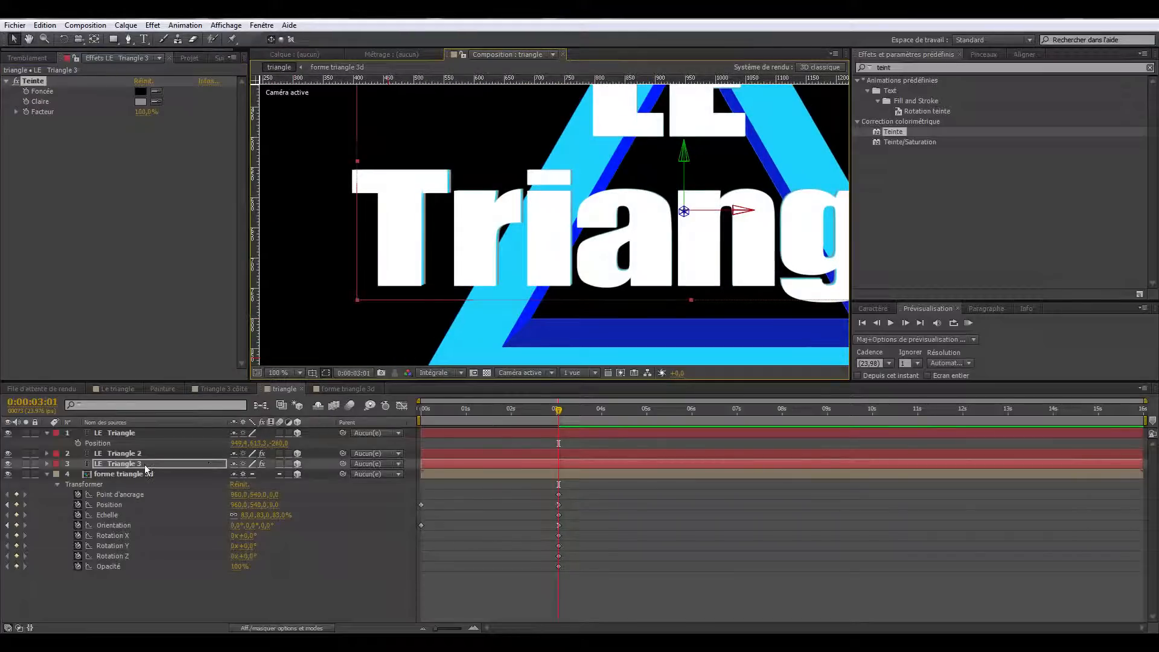
click(144, 464)
drag(684, 210, 693, 202)
click(150, 454)
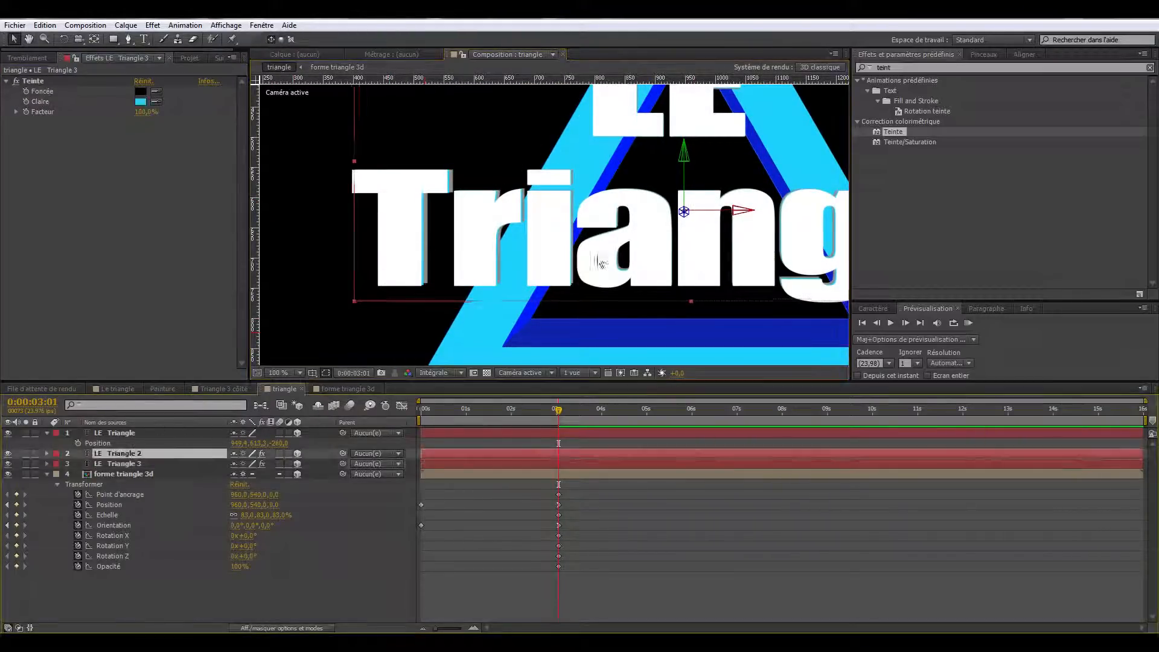
drag(685, 211, 690, 208)
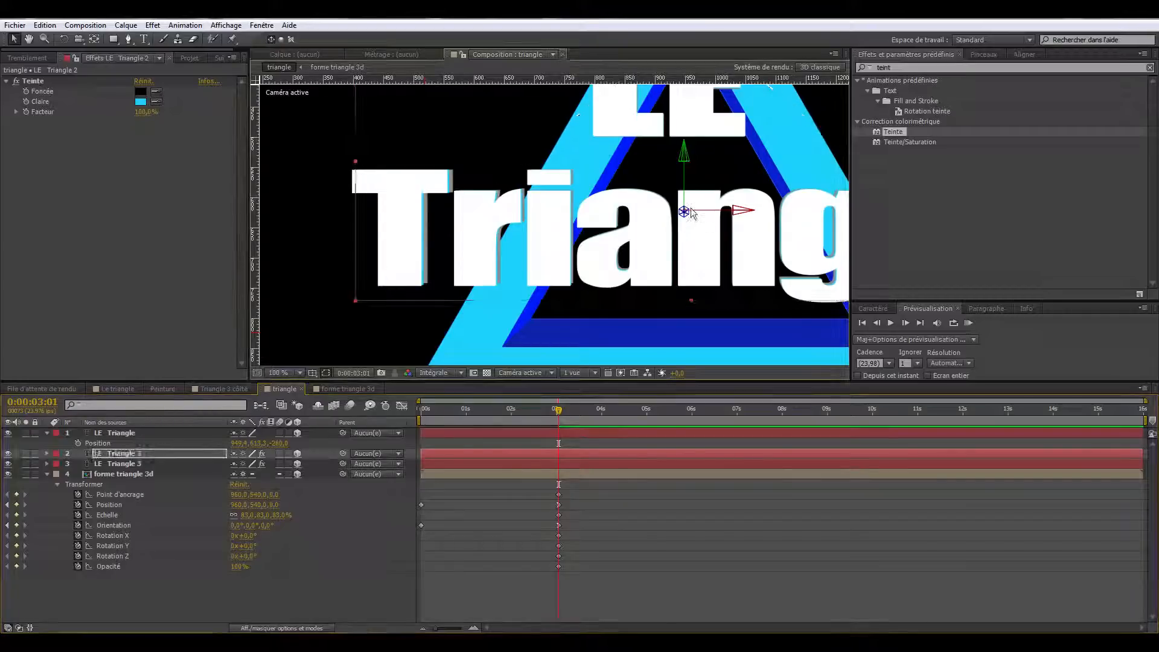
scroll(690, 210, down, 2)
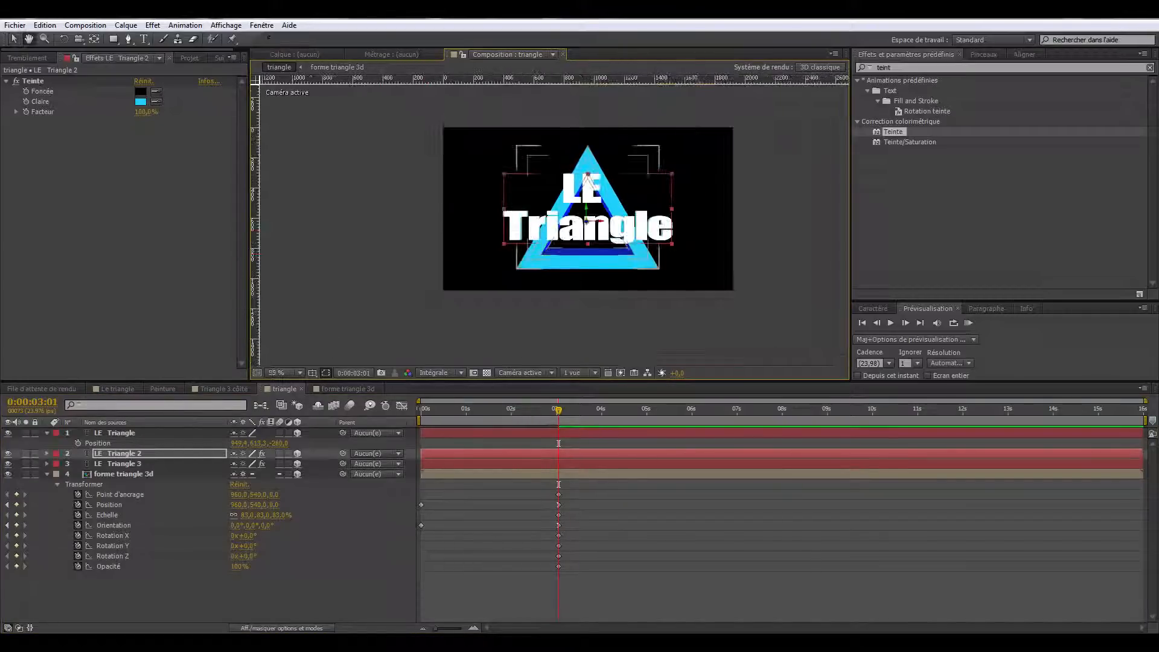
drag(368, 226, 338, 234)
click(328, 226)
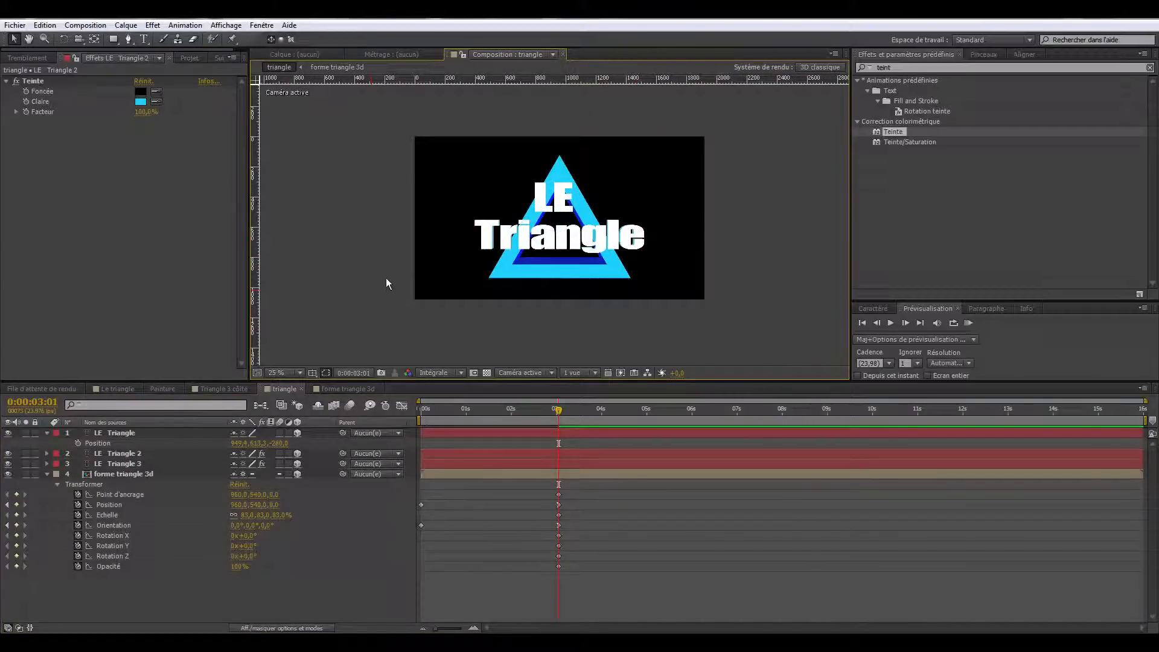
Step: Precompose the LE Triangle, LE Triangle 2 and LE Triangle 3 layers into a composition named titre 3d
scroll(386, 277, up, 2)
click(139, 430)
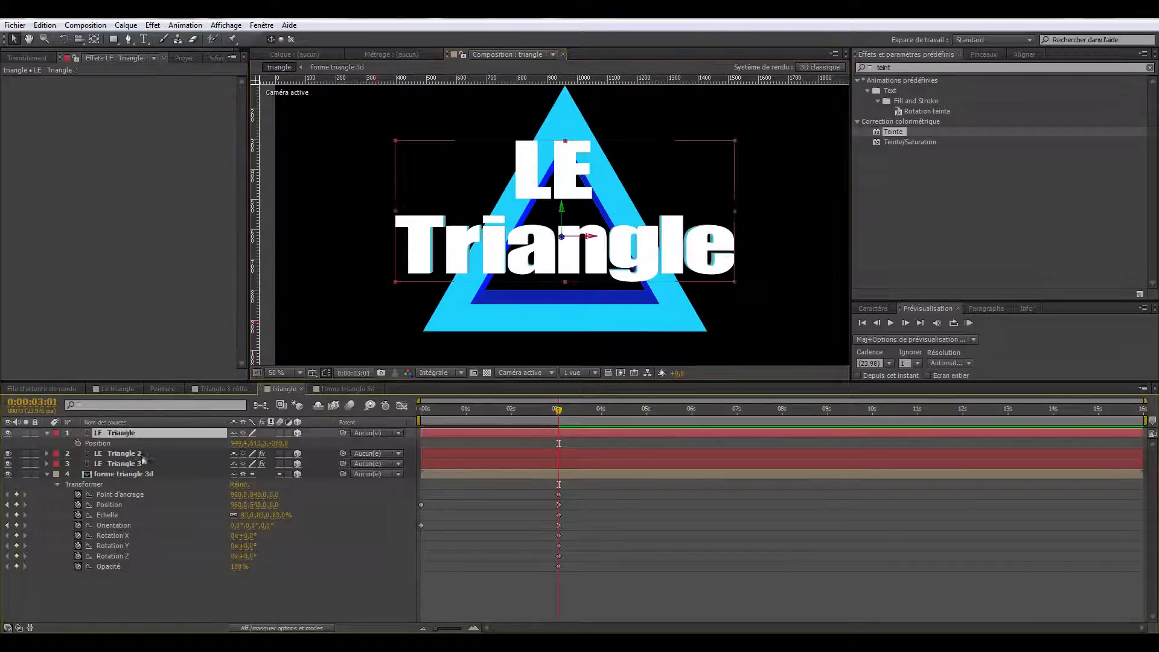
shift+click(140, 465)
key(ctrl+shift+c)
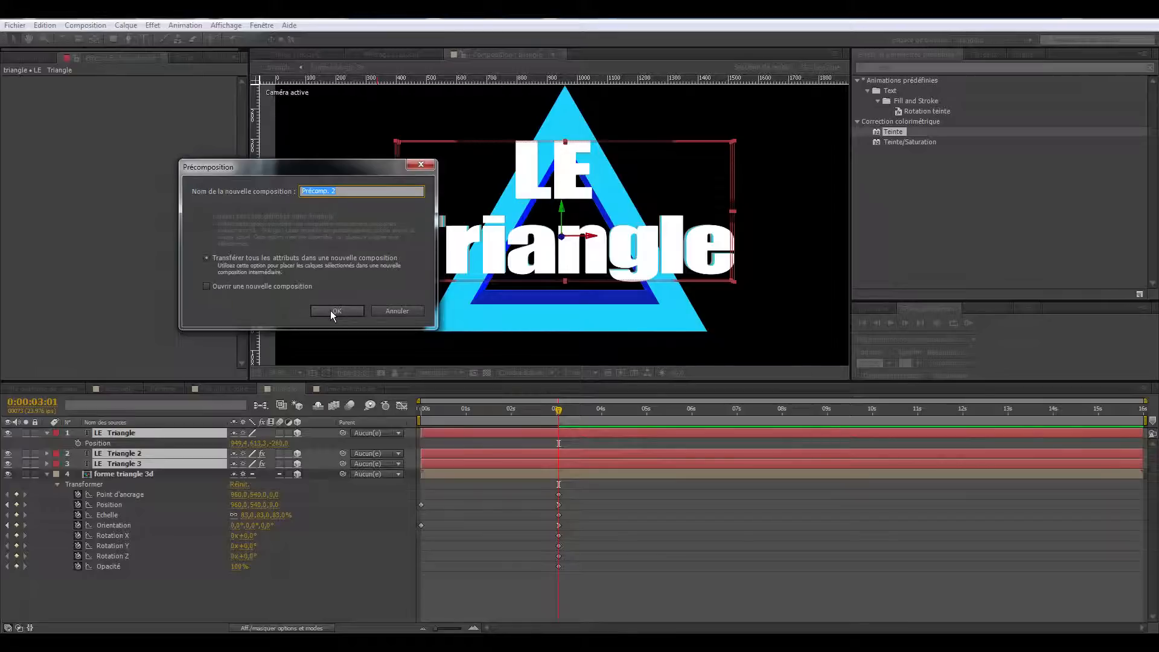
text(titre 3d)
click(330, 311)
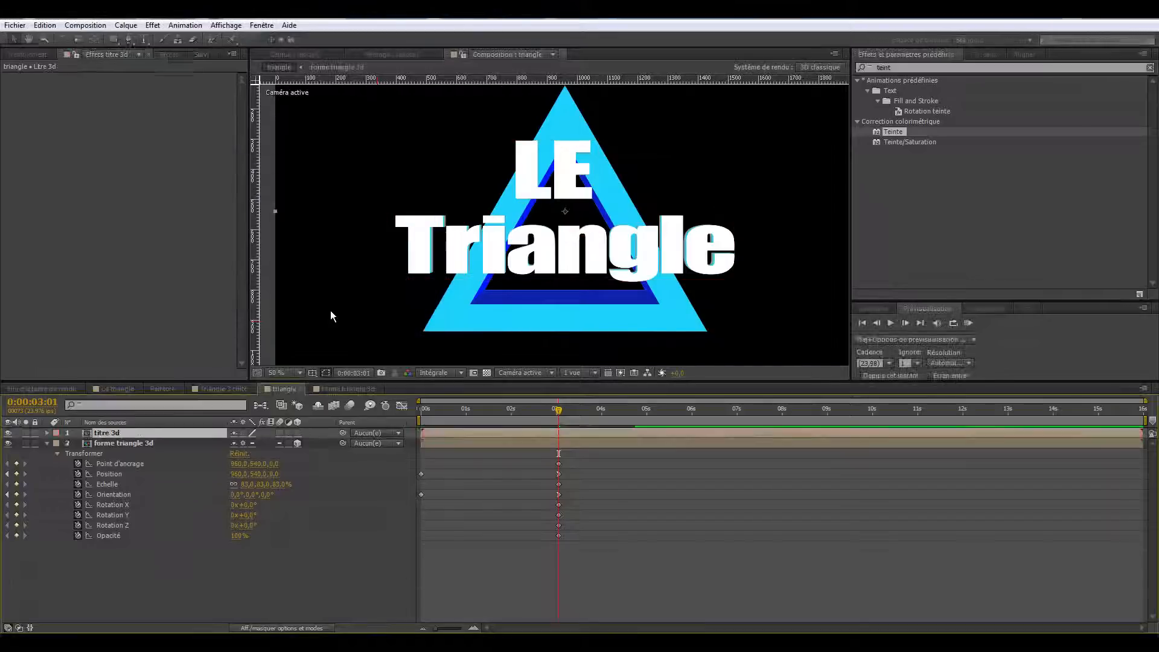
Step: Make titre 3d a 3D layer with its transformations collapsed so its inner depth is kept
click(298, 433)
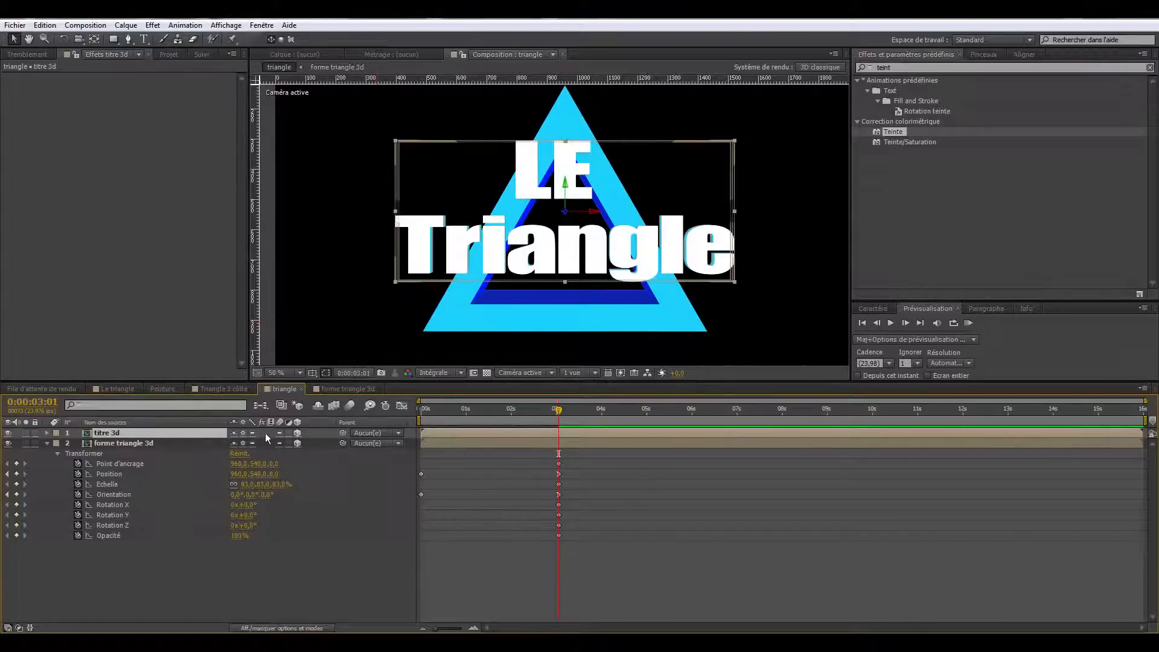
click(243, 433)
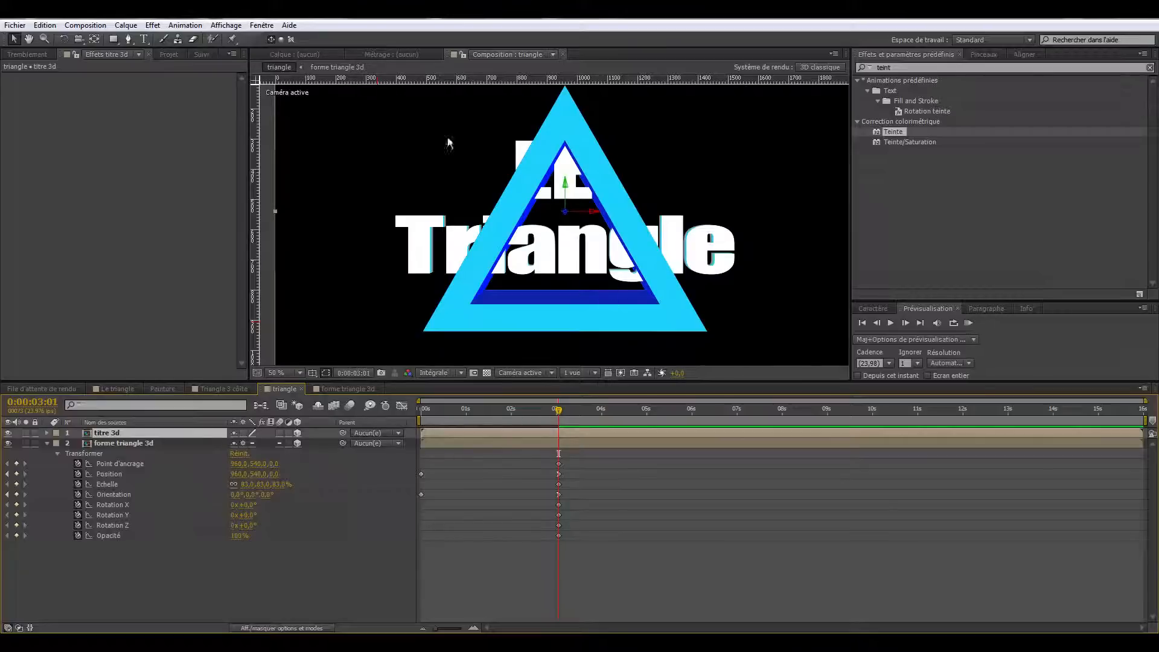
click(244, 433)
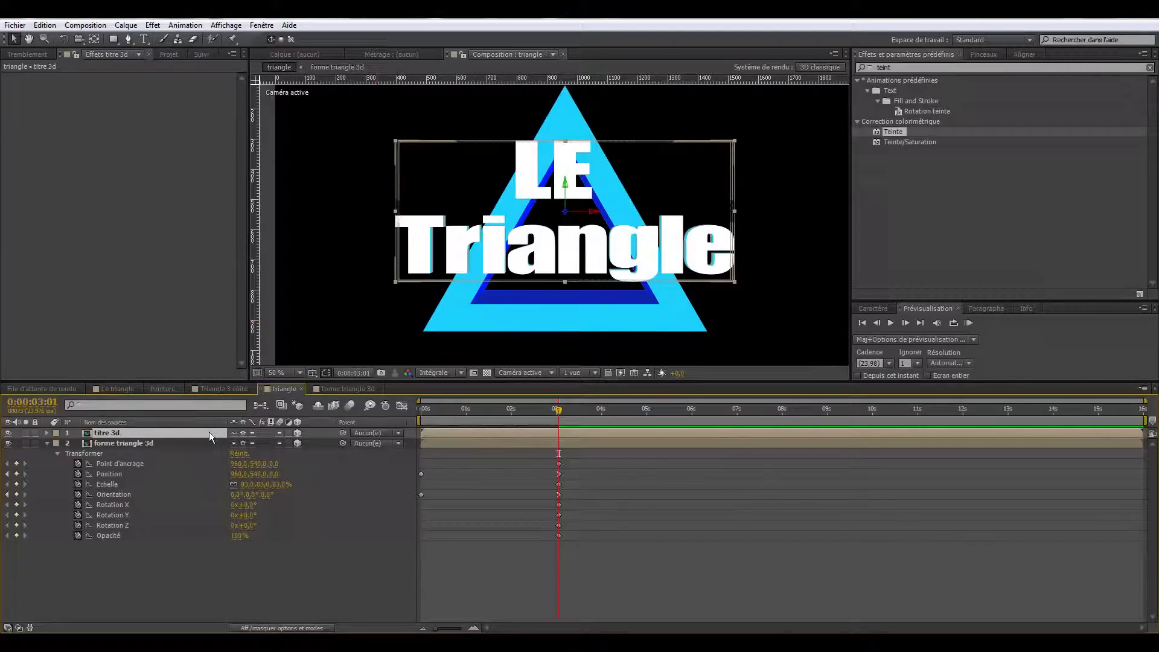
Step: Keyframe titre 3d's orientation and rotations at 0:00:03:01, then orient it to about 346° on Y at 0:00:02:09
key(r)
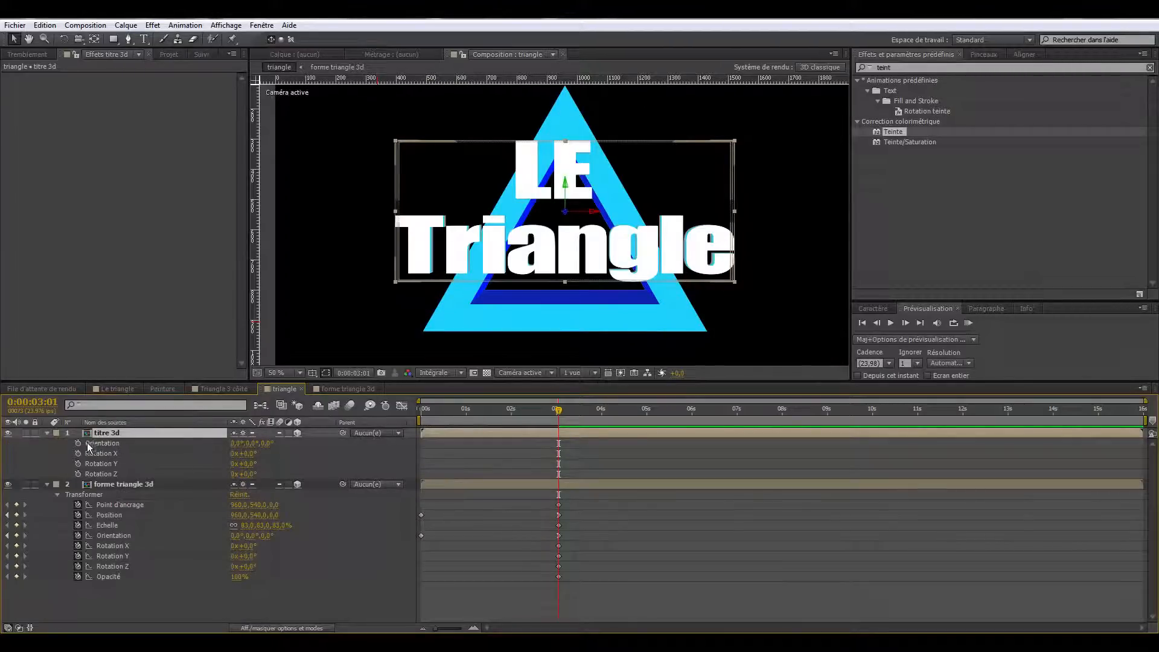
drag(78, 443, 79, 474)
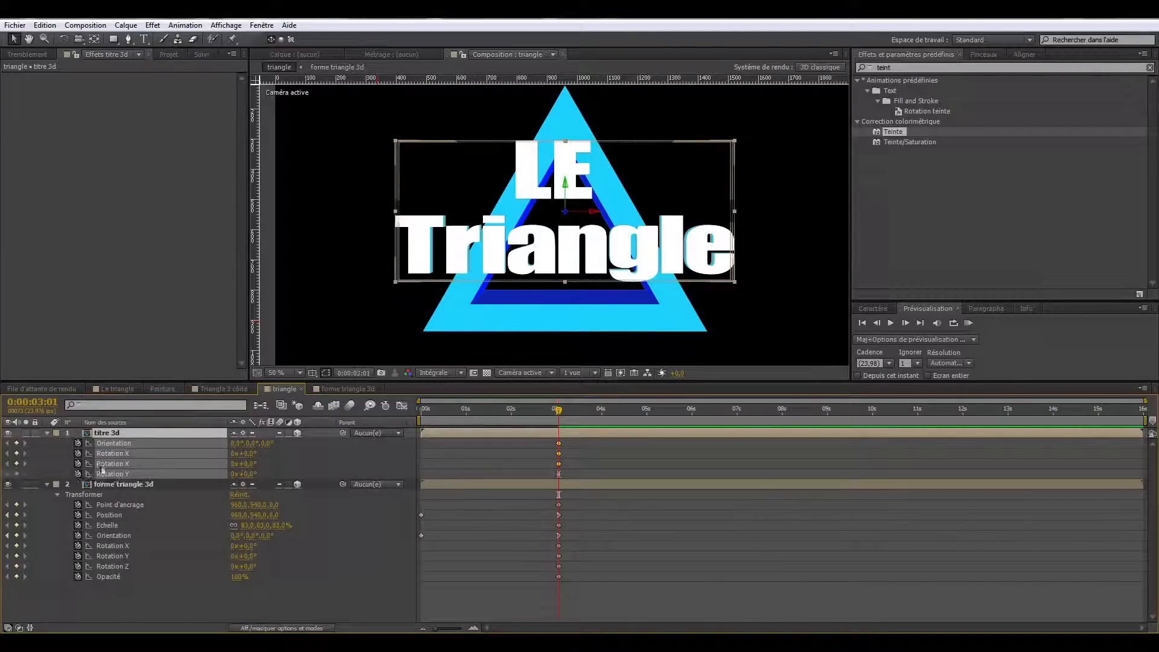
click(528, 411)
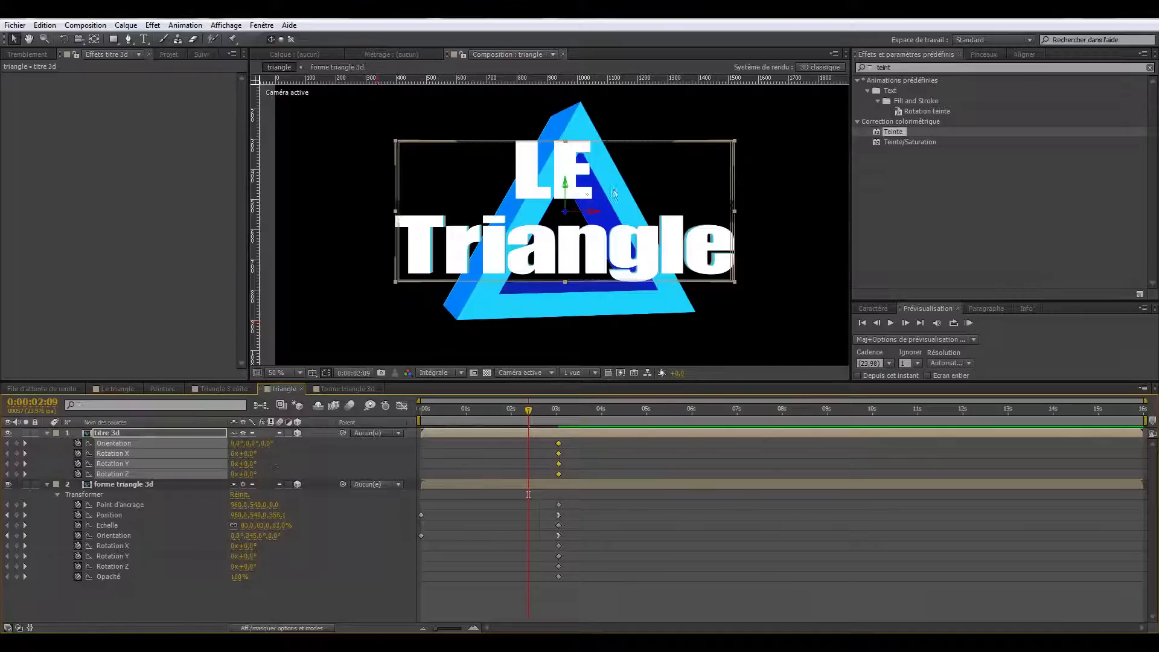
key(w)
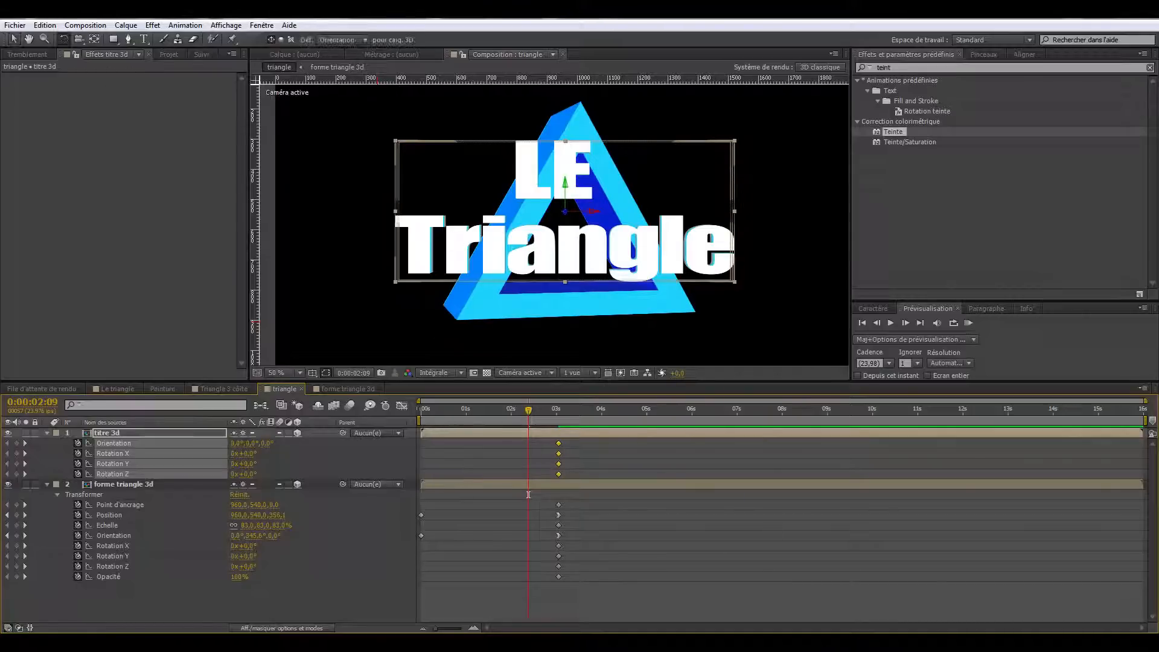
drag(595, 211, 592, 211)
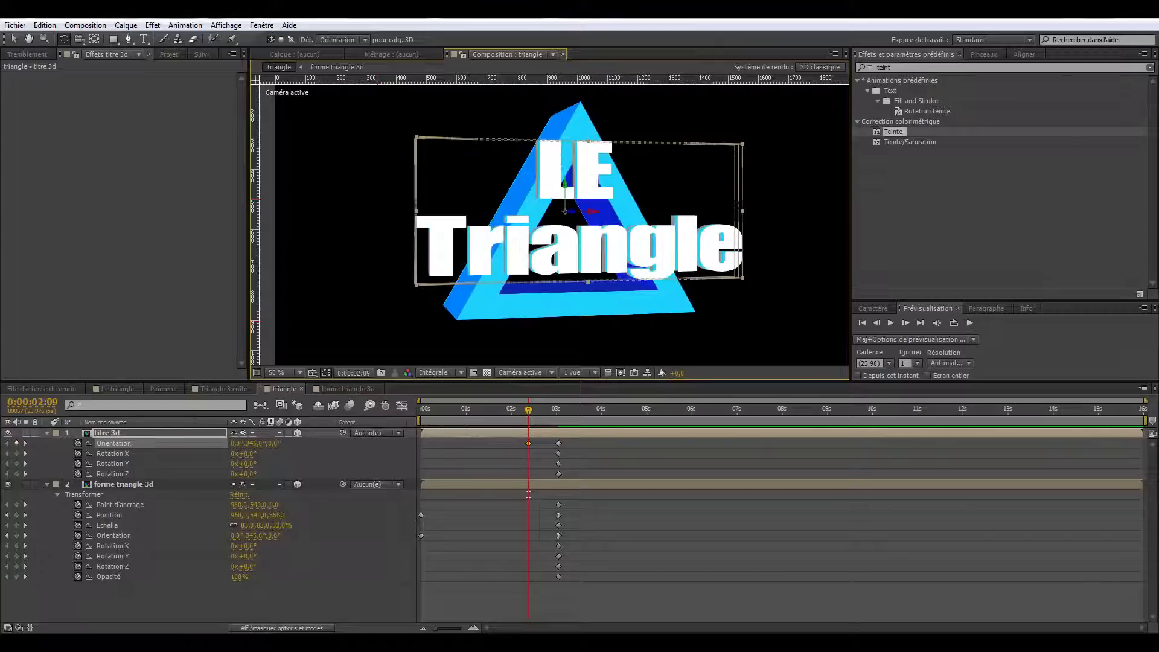
Step: Apply Lissage à l'approche to titre 3d's final orientation keyframe and collapse the properties of both layers
right_click(559, 444)
mouse_move(669, 584)
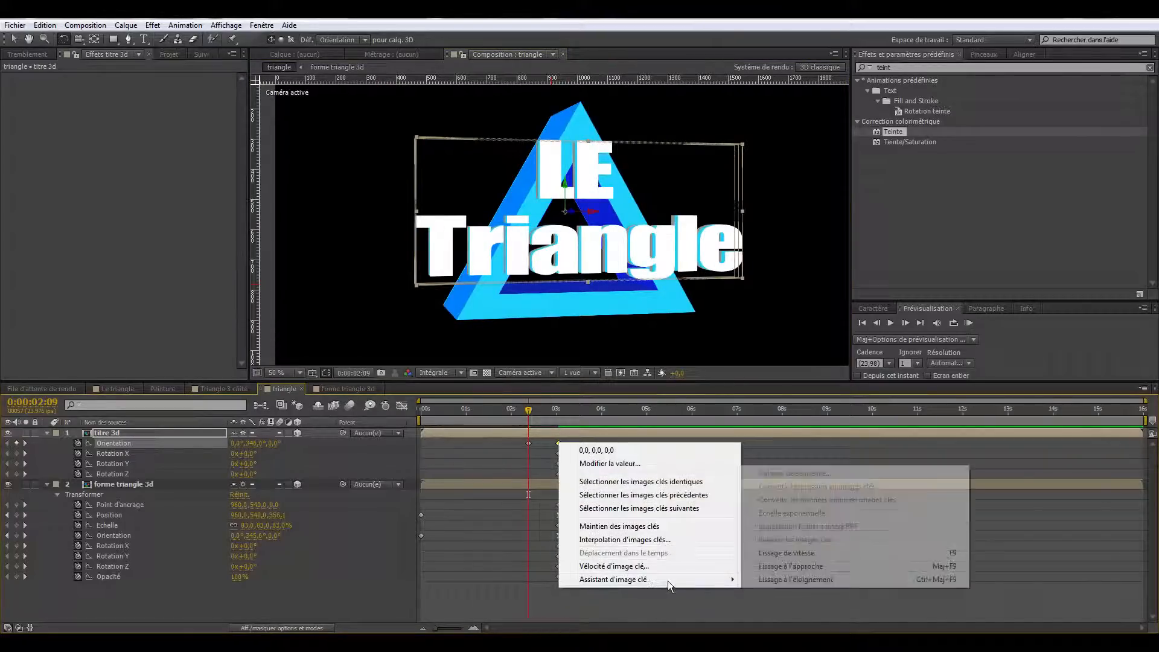
click(785, 567)
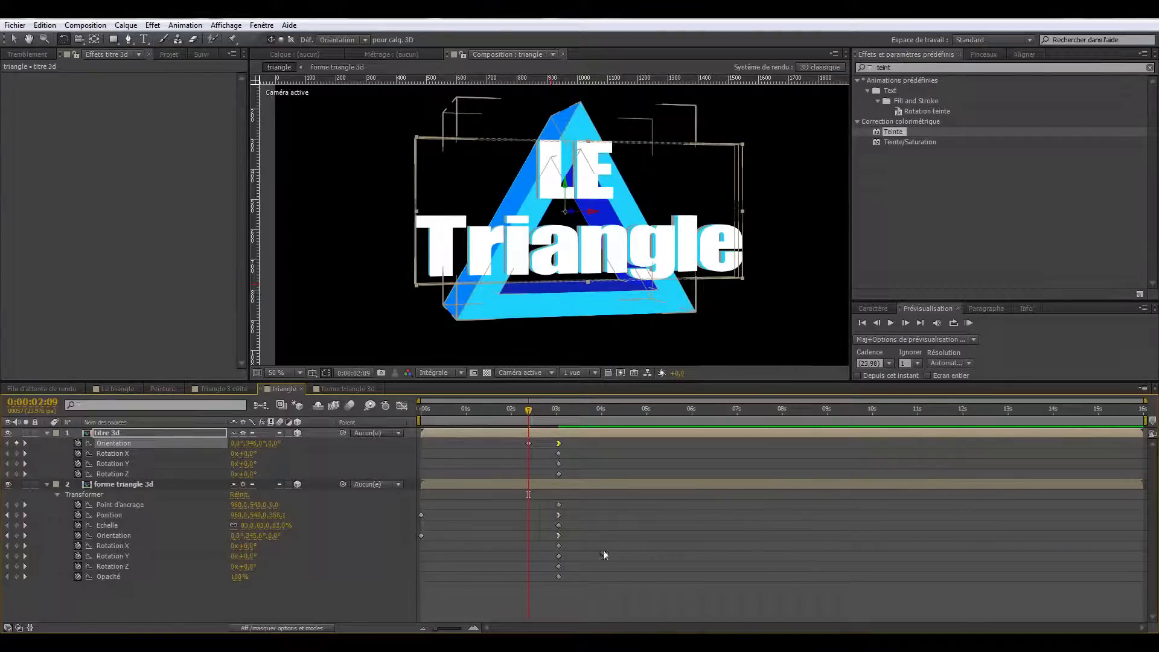
click(46, 433)
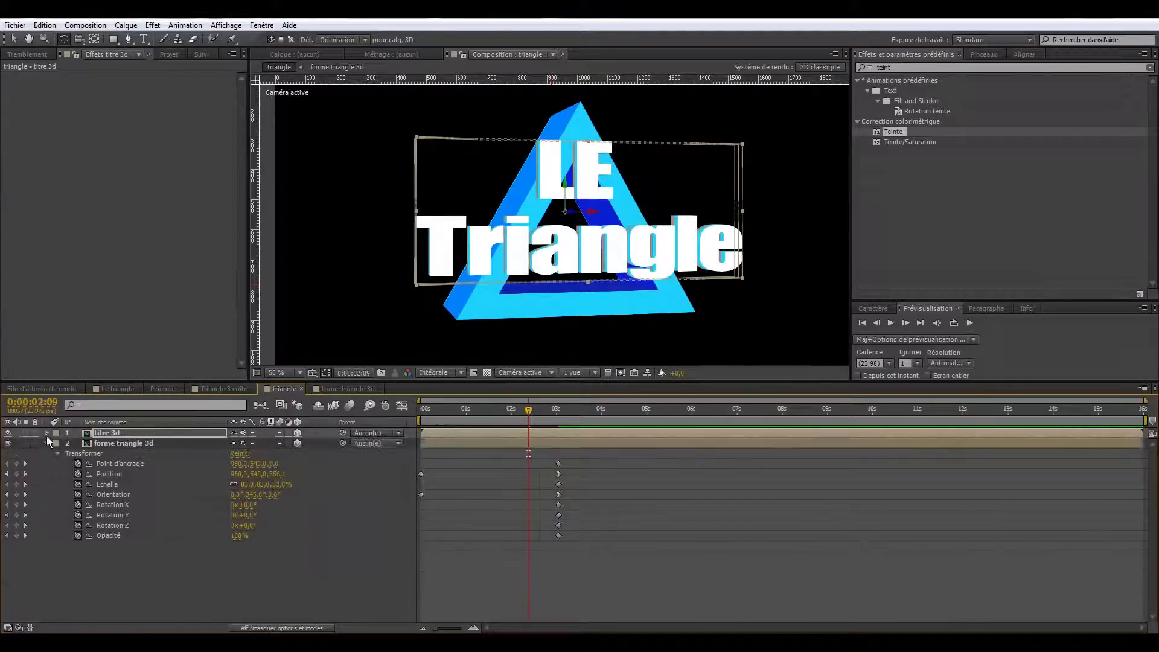
click(46, 443)
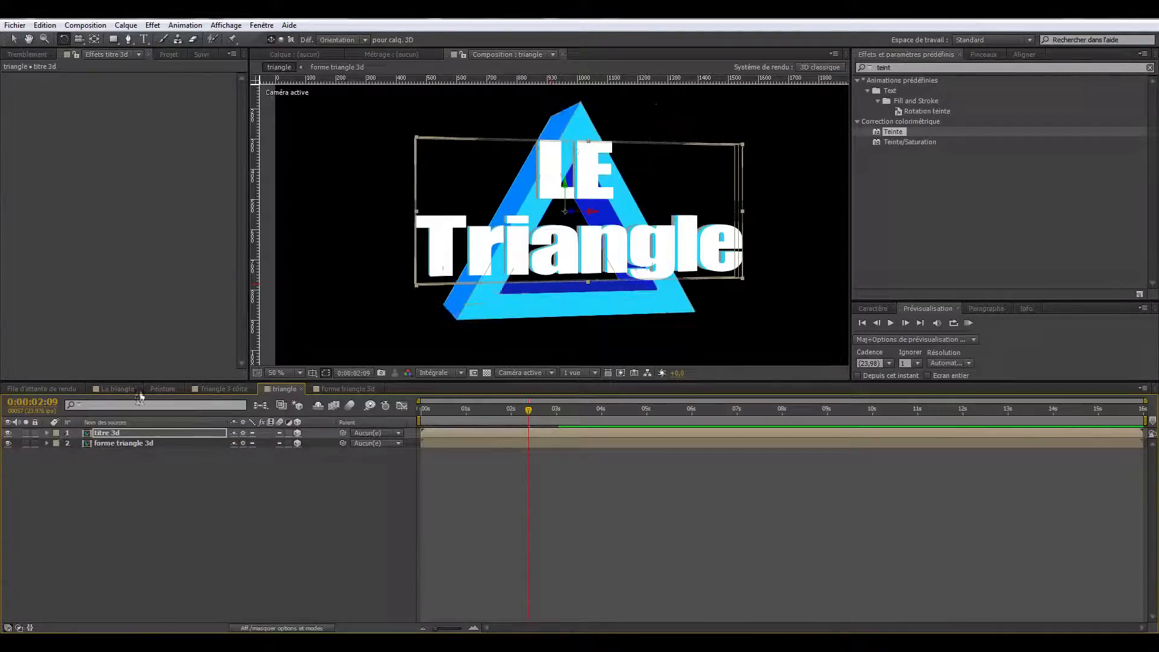
Step: Create a full-size cyan solid named Cyan uni 2 and place it beneath the other layers as background
click(125, 25)
mouse_move(169, 40)
click(411, 52)
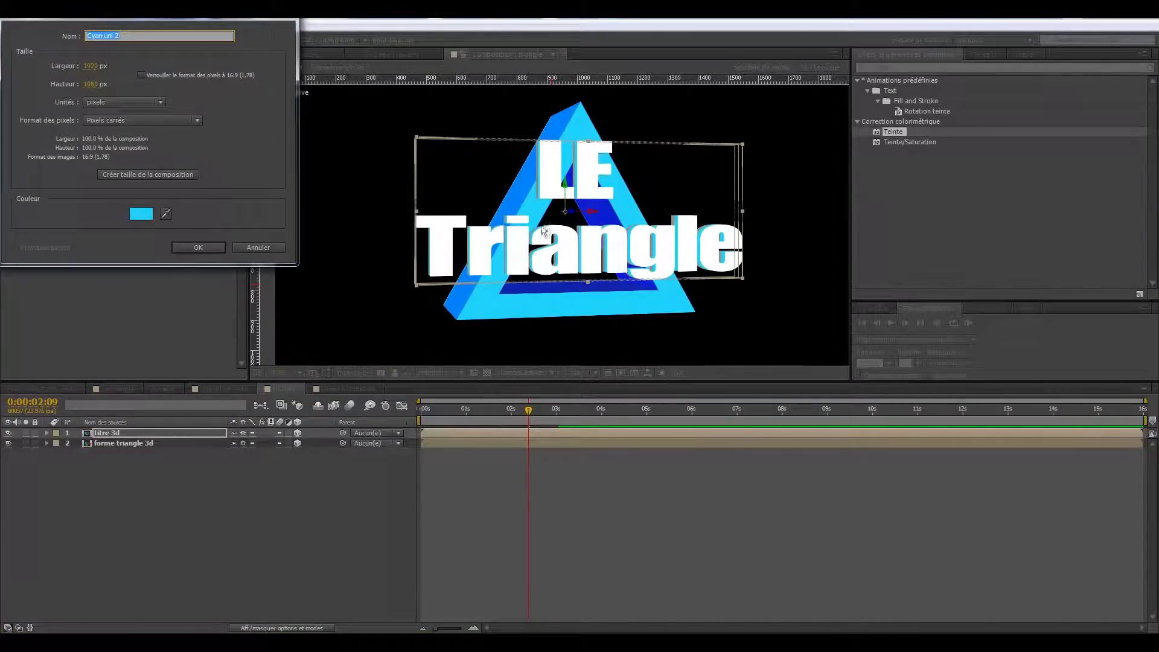
click(212, 248)
drag(154, 434, 149, 477)
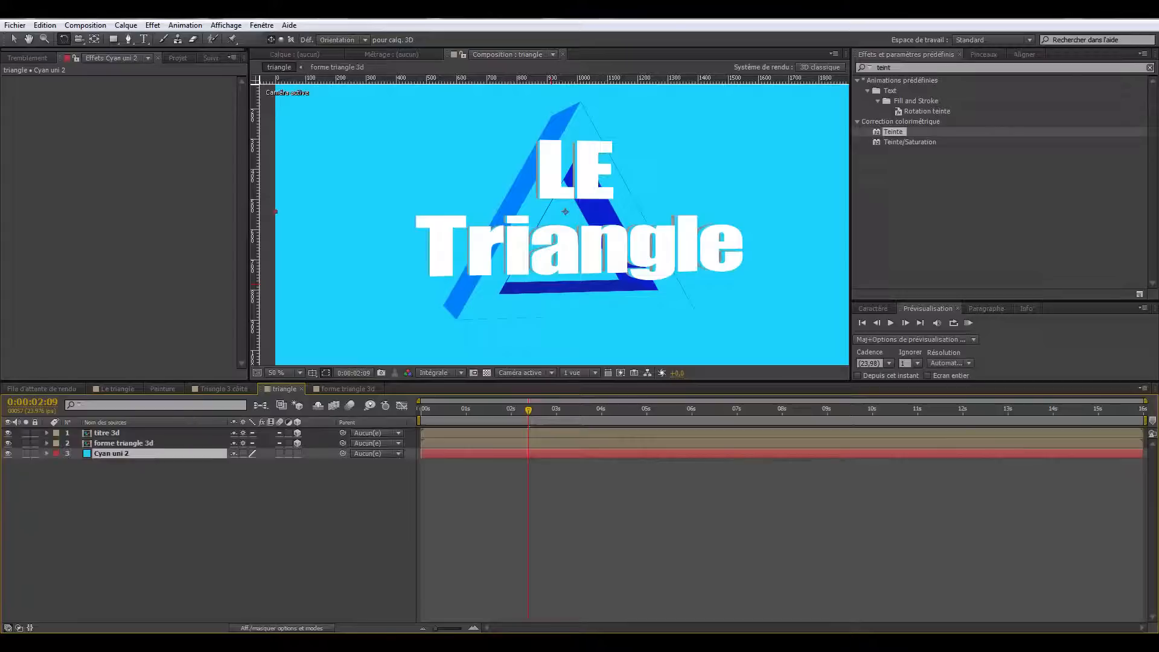
Step: Preview the animation over the cyan background, return to the start and deselect the layers
scroll(551, 284, down, 2)
key(space)
drag(527, 413, 420, 426)
click(311, 564)
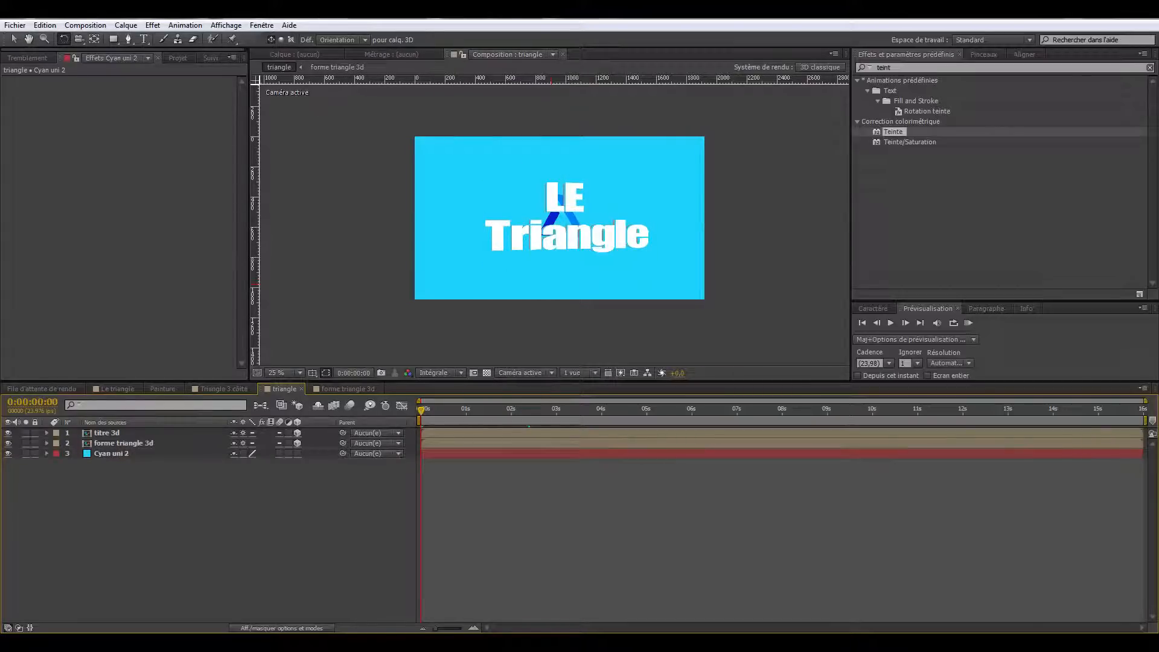
Step: Animate titre 3d's opacity from 0% at 0:00:02:09 to 100% at 0:00:03:01
click(528, 411)
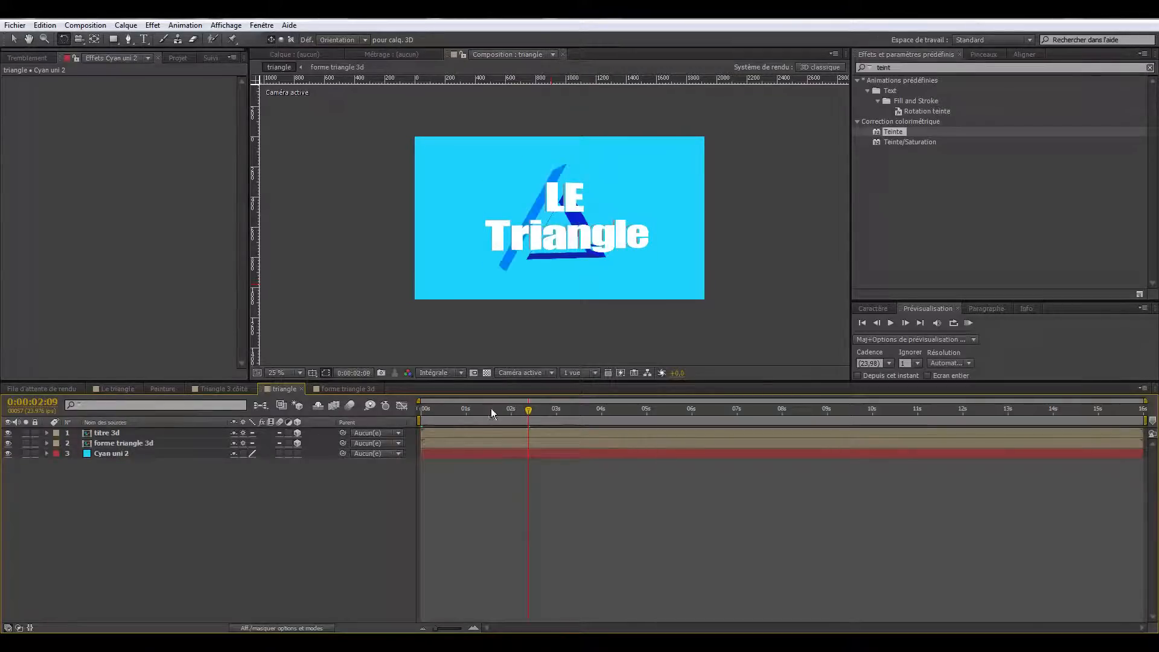
click(146, 432)
key(t)
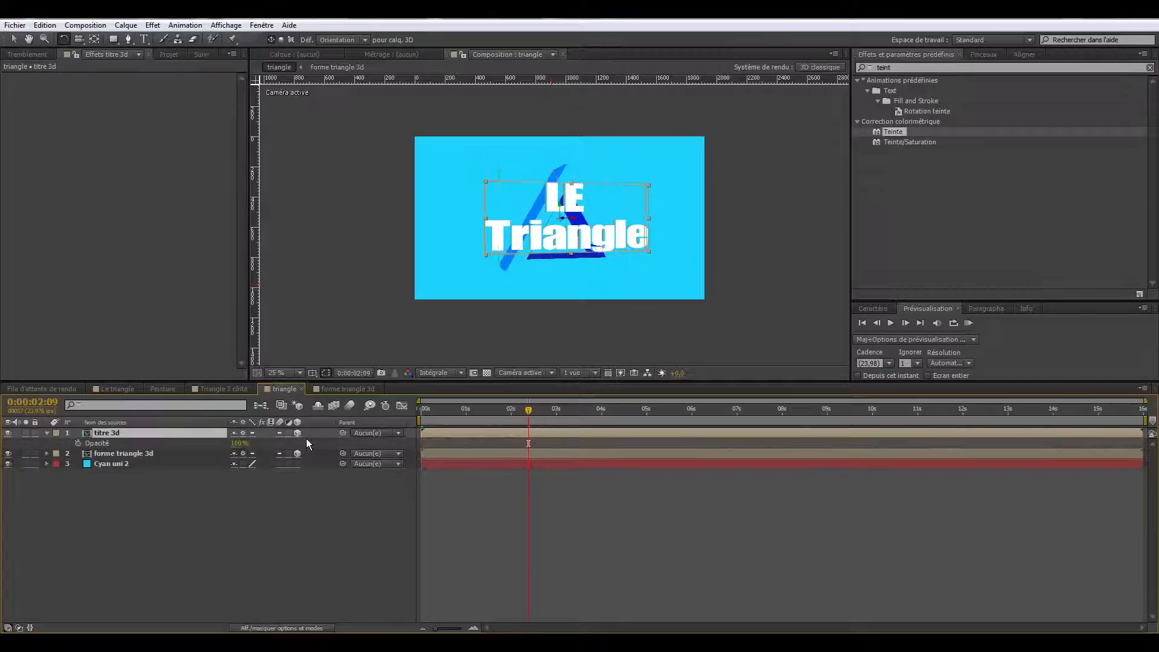
click(78, 444)
click(551, 411)
drag(552, 411, 557, 411)
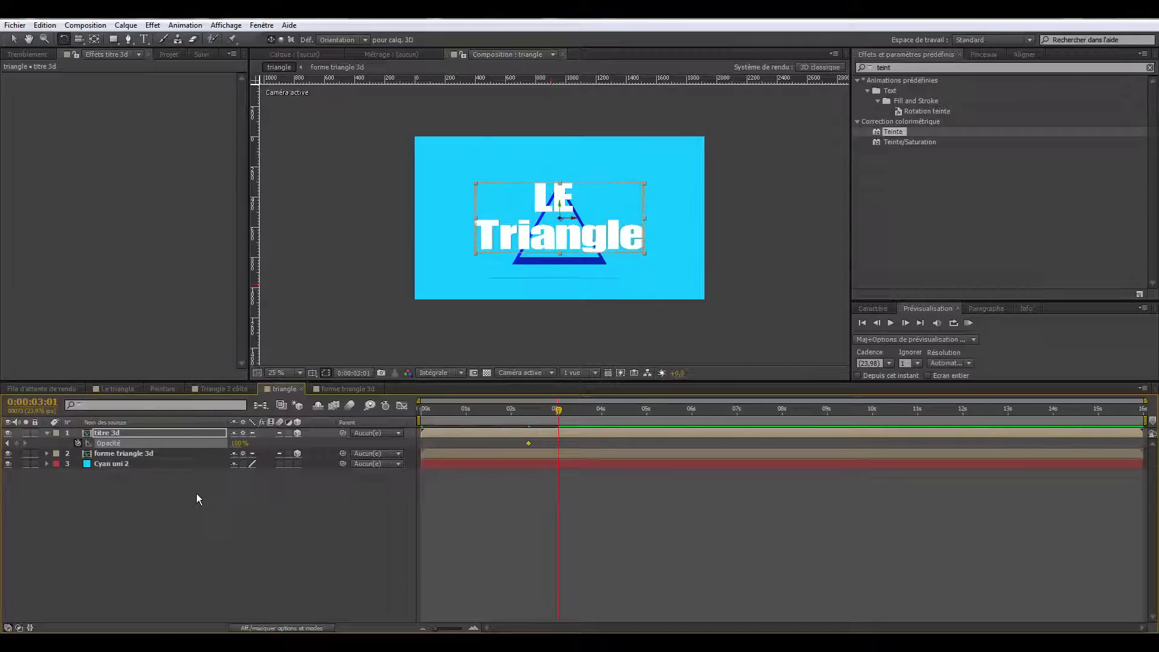
click(17, 444)
click(7, 443)
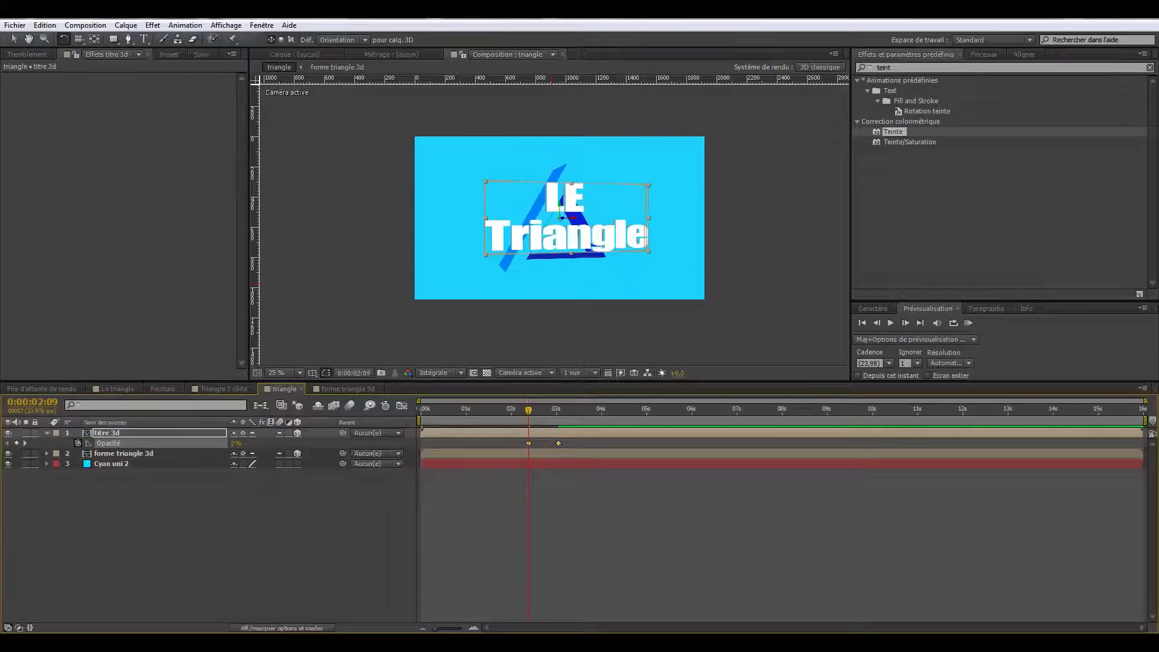
Step: Scale titre 3d down to 76%, lower it to about 580 on the Y axis, and deselect it
click(177, 433)
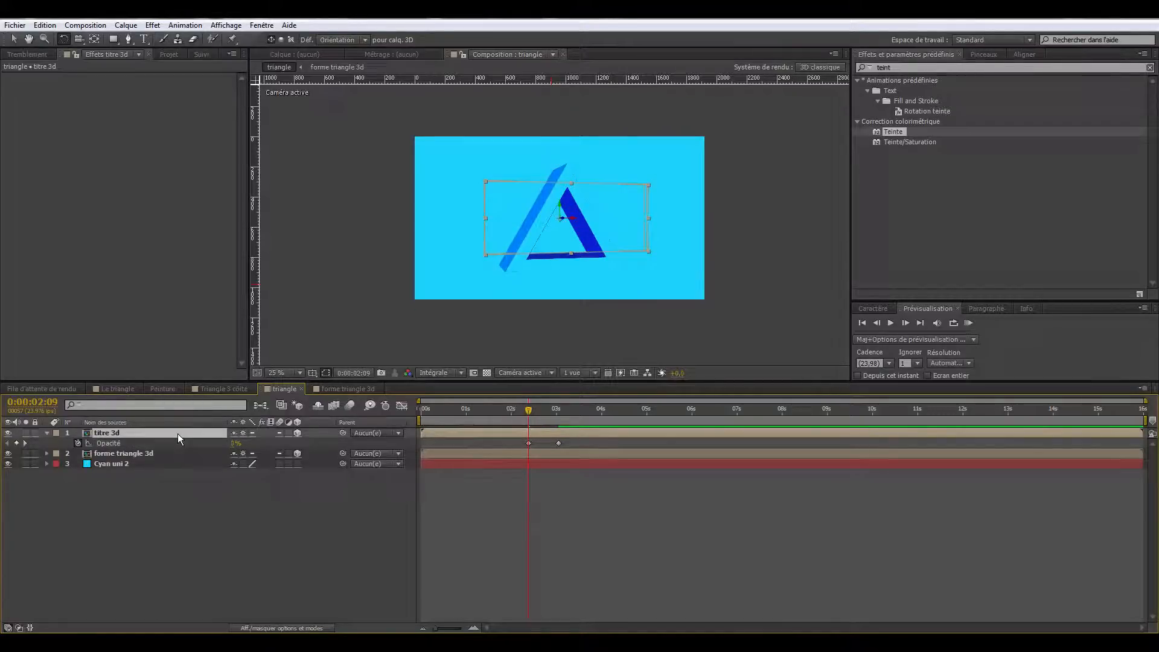
key(s)
drag(250, 443, 237, 451)
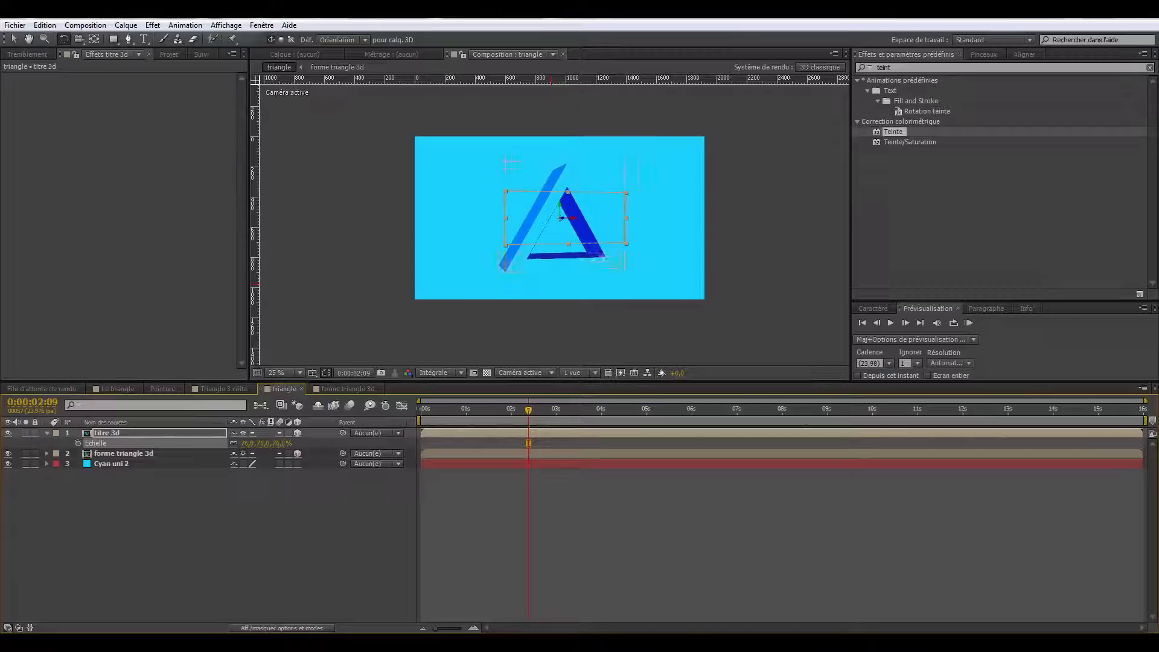
click(14, 38)
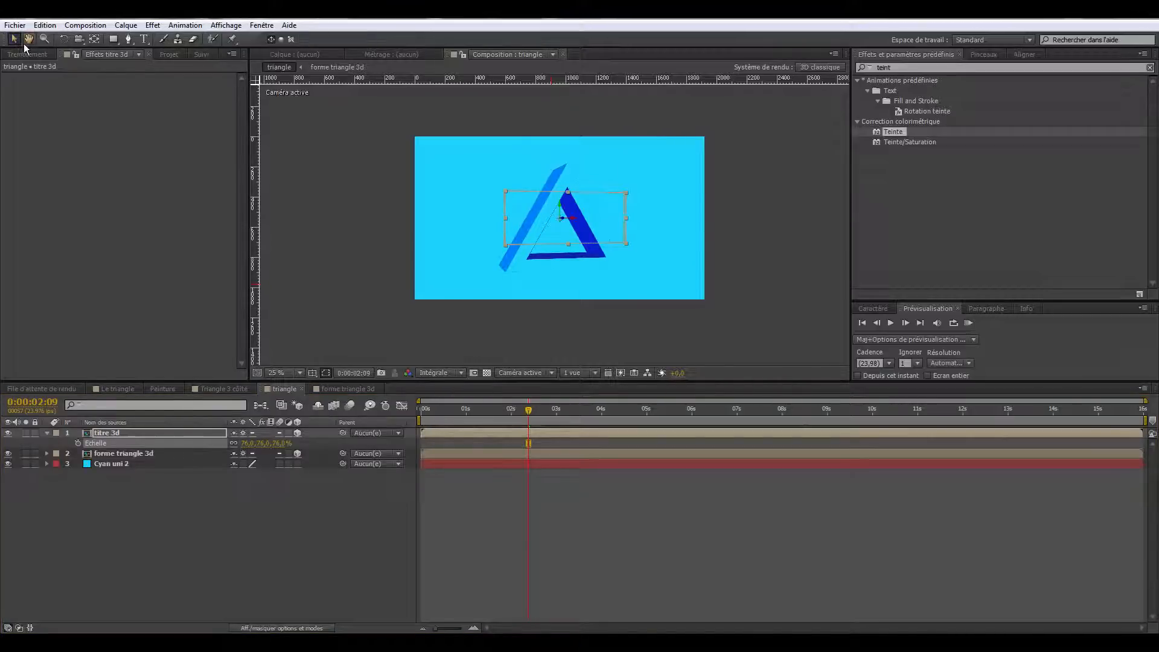
click(132, 433)
key(p)
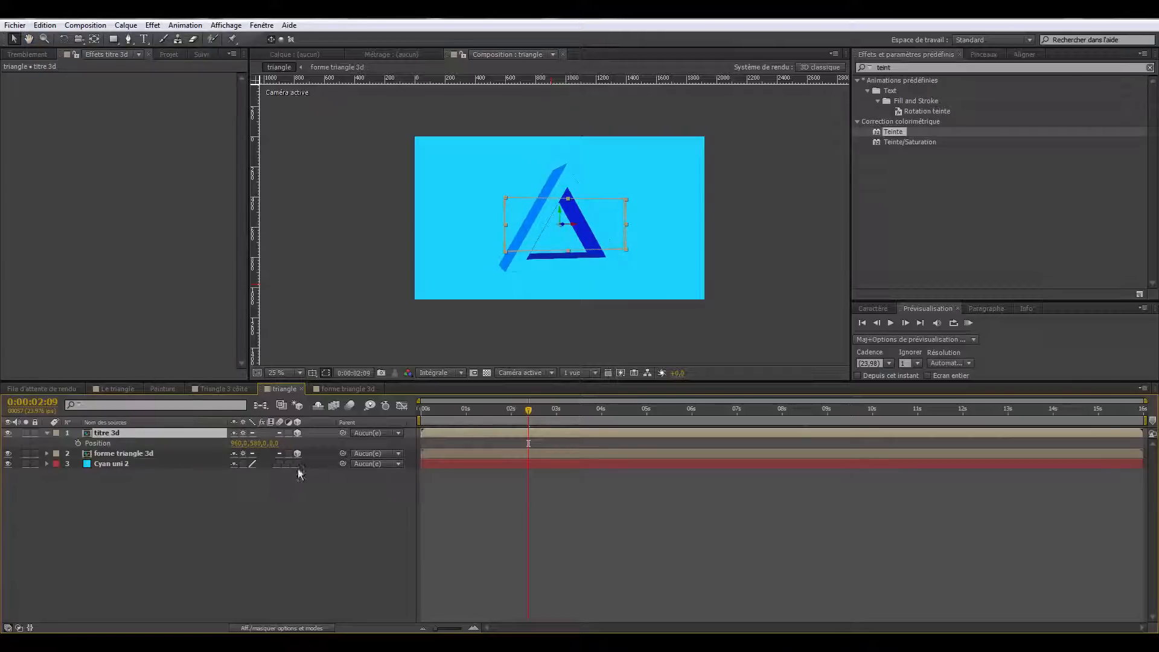
click(285, 514)
Step: Play the title's appearance, then at 0:00:03:00 bring titre 3d forward to a depth of about -92, clear of the triangle
key(space)
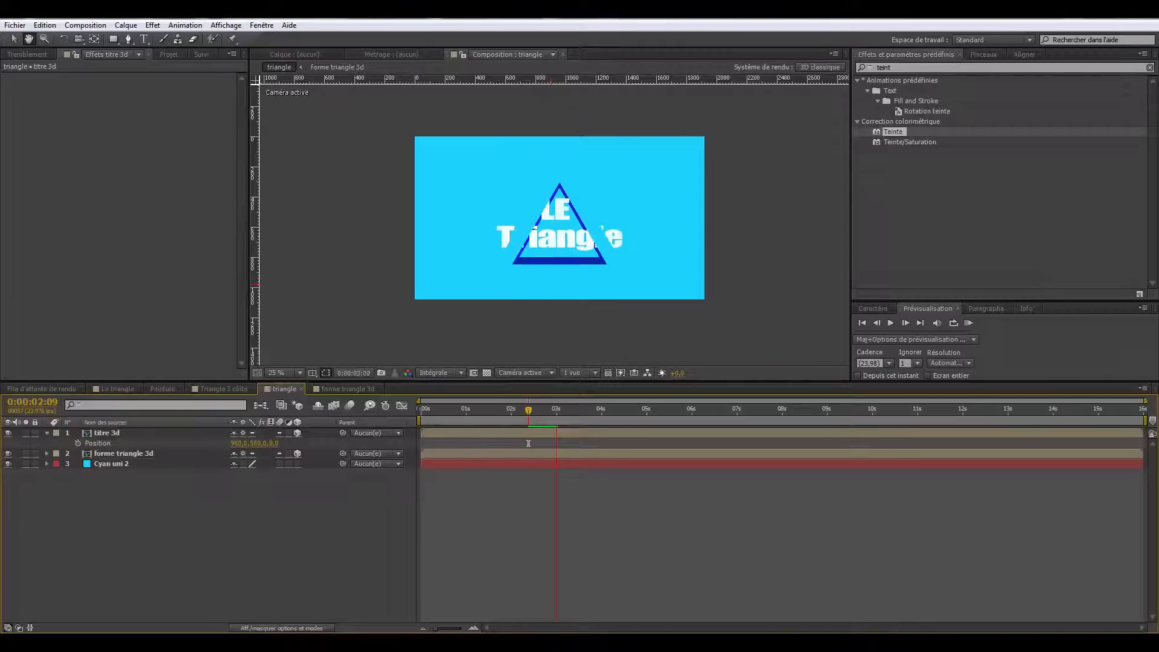
scroll(517, 294, up, 1)
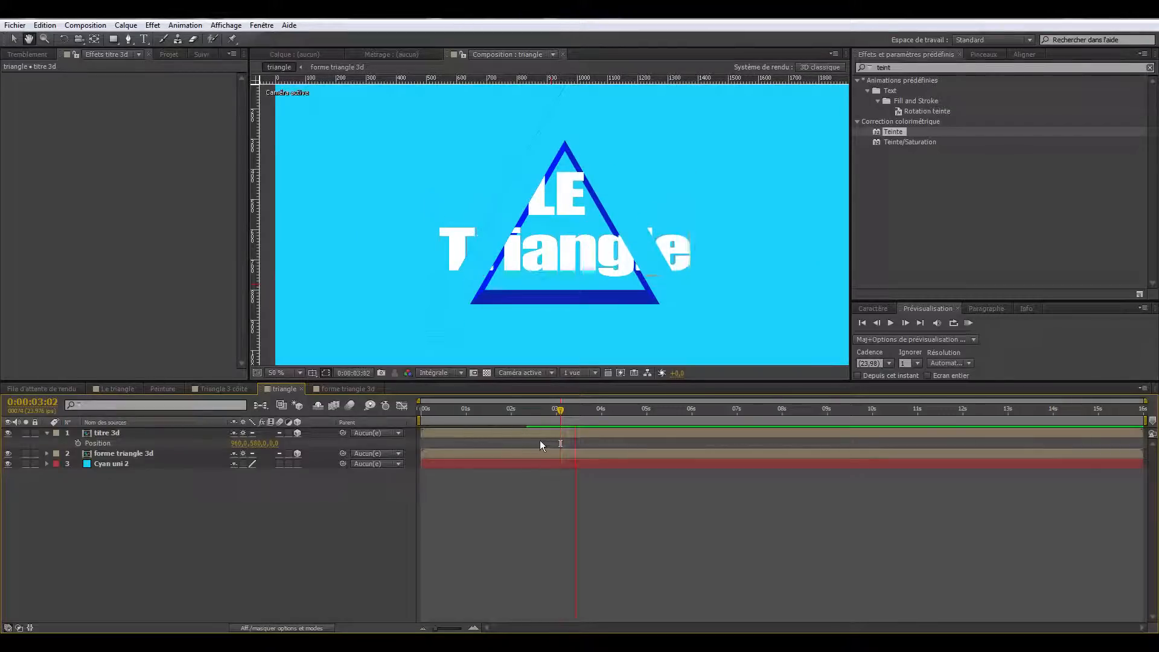
click(140, 433)
drag(573, 411, 559, 411)
key(space)
mouse_move(559, 410)
mouse_down()
mouse_move(538, 412)
mouse_move(556, 412)
mouse_up()
key(v)
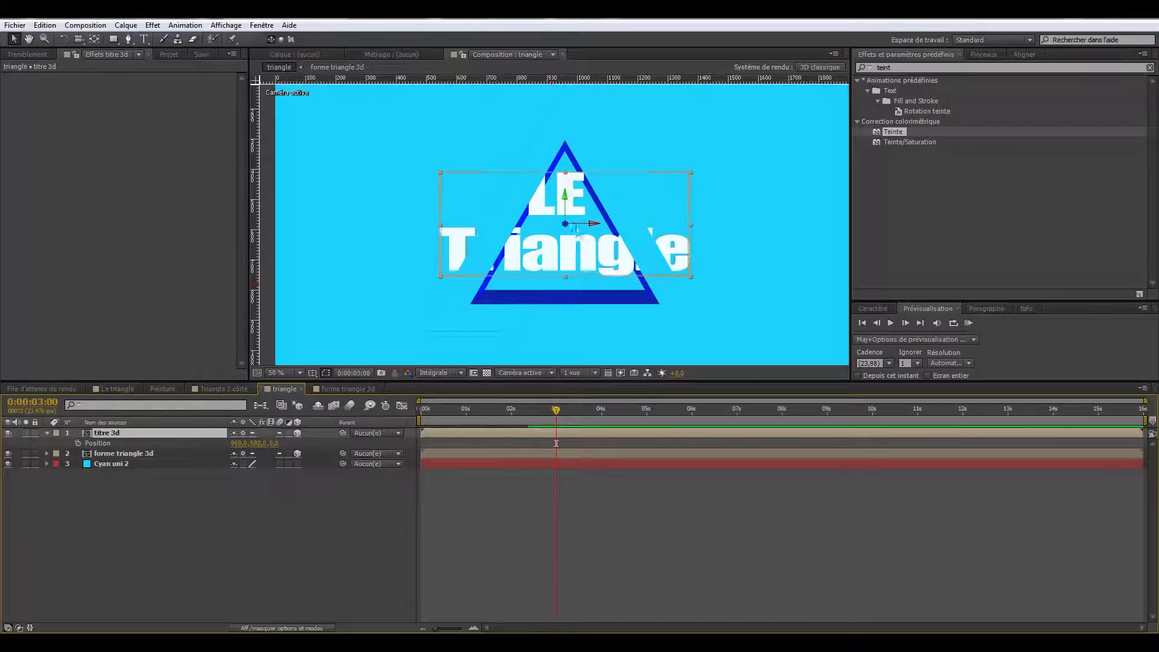
drag(565, 224, 520, 256)
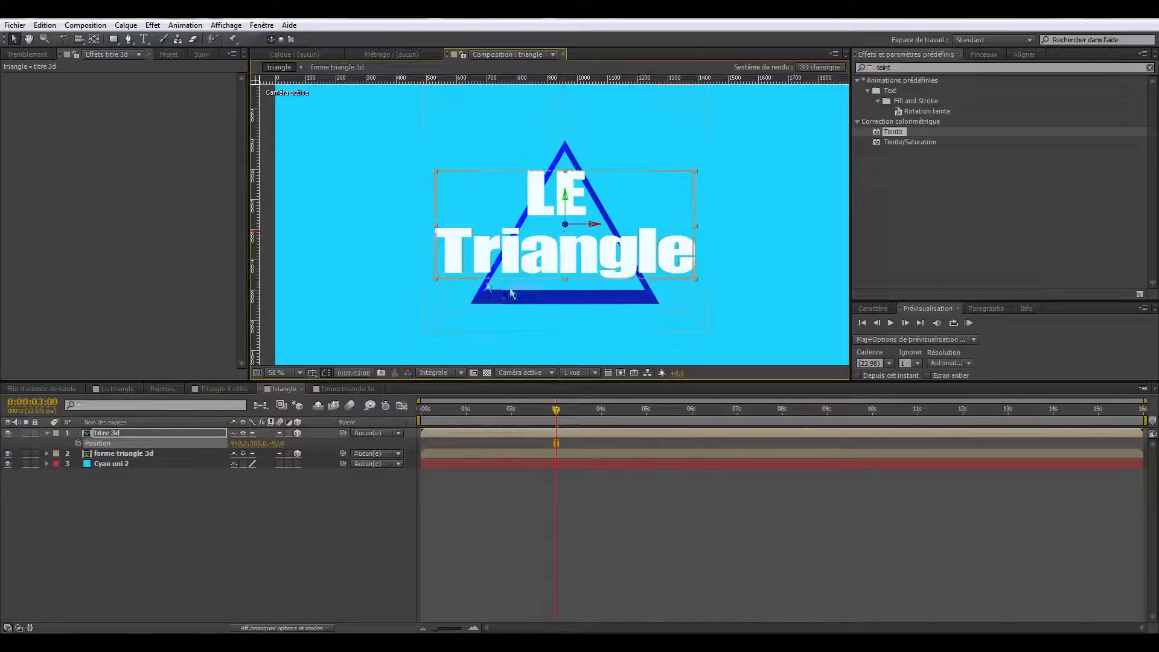
Step: Zoom out, deselect the title, and run a RAM preview of the complete logo and title animation
key(comma)
key(comma)
key(comma)
click(358, 254)
key(period)
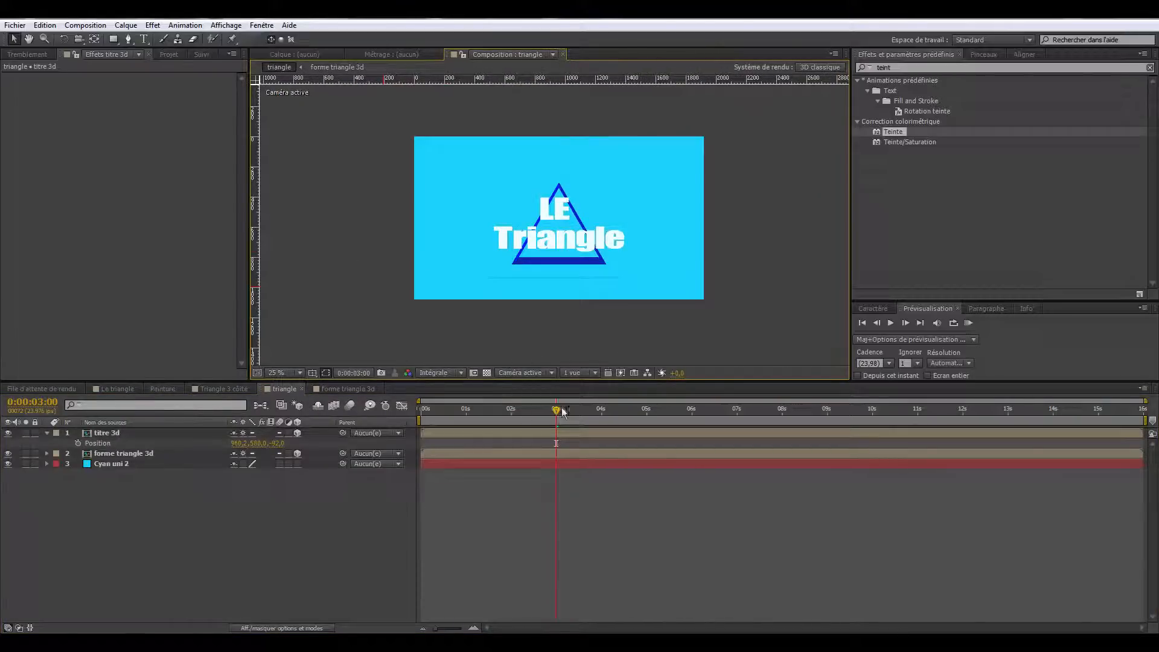
key(KP_0)
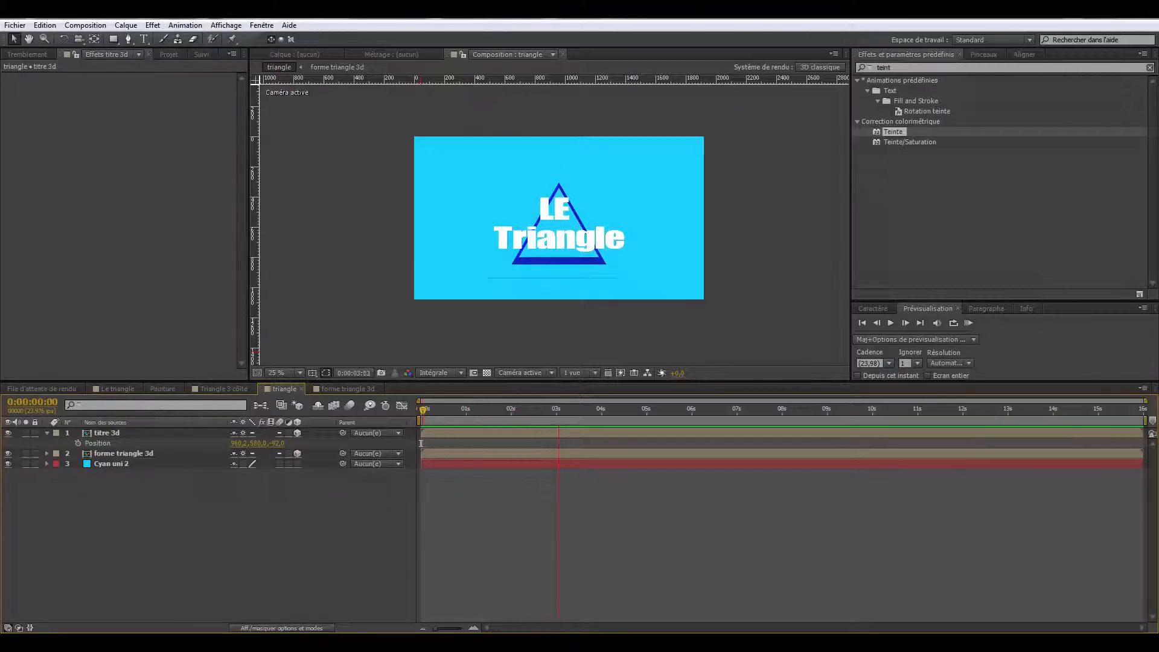
key(space)
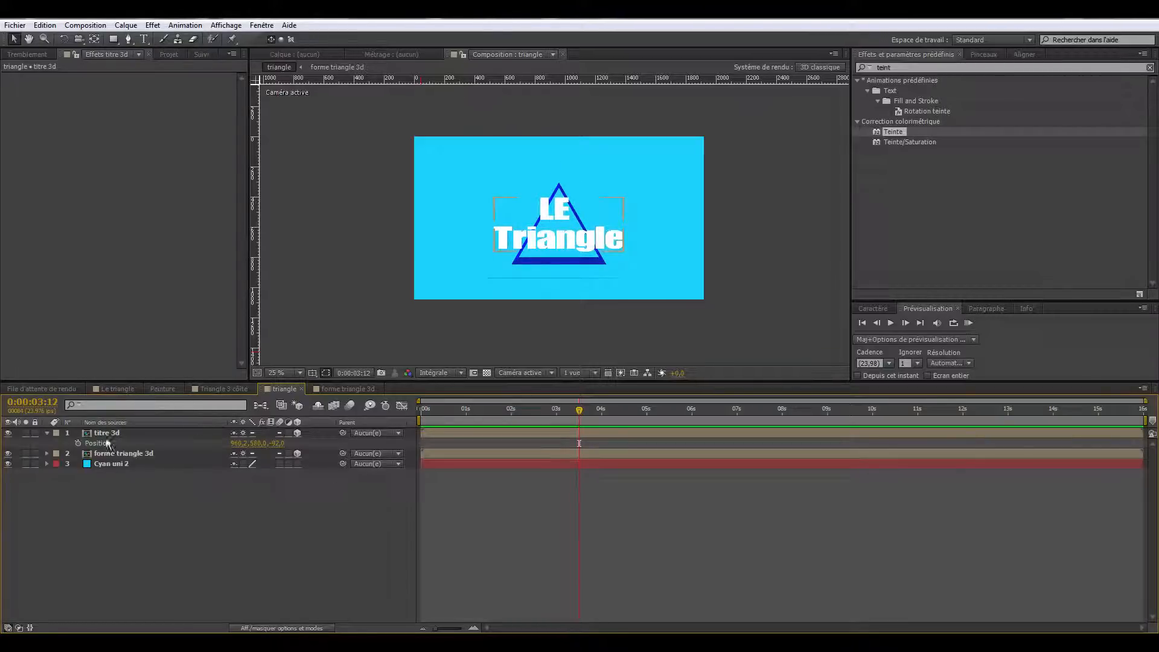
Step: Hide the titre 3d and Cyan uni 2 layers, and select the forme triangle 3d layer
click(8, 432)
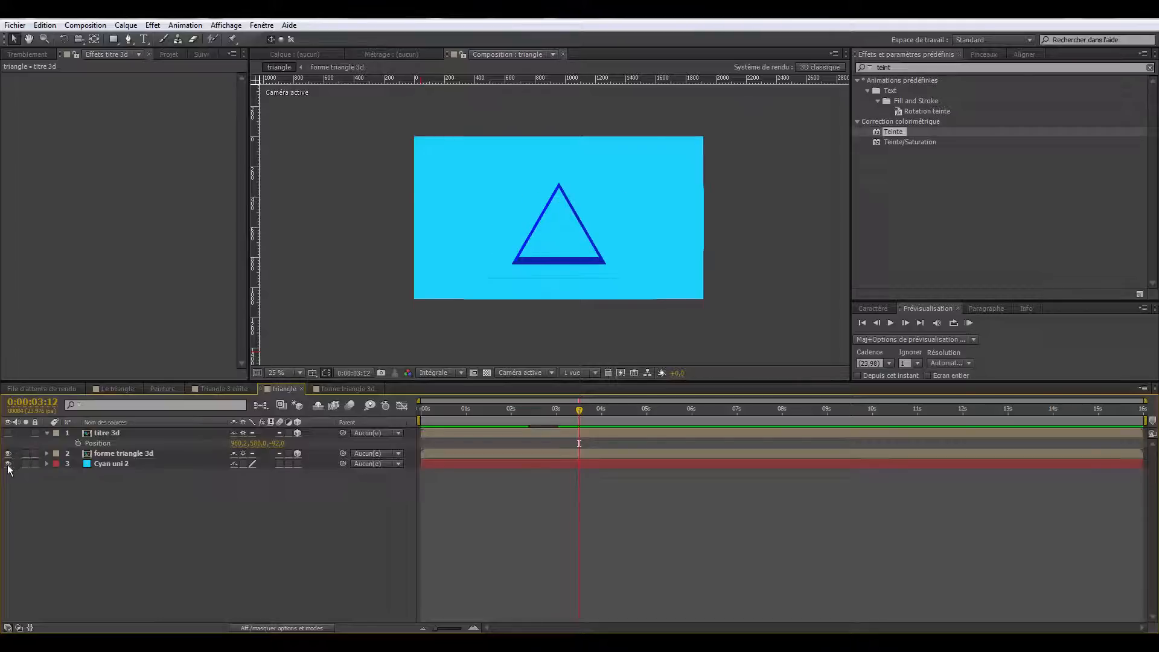
click(8, 464)
click(100, 456)
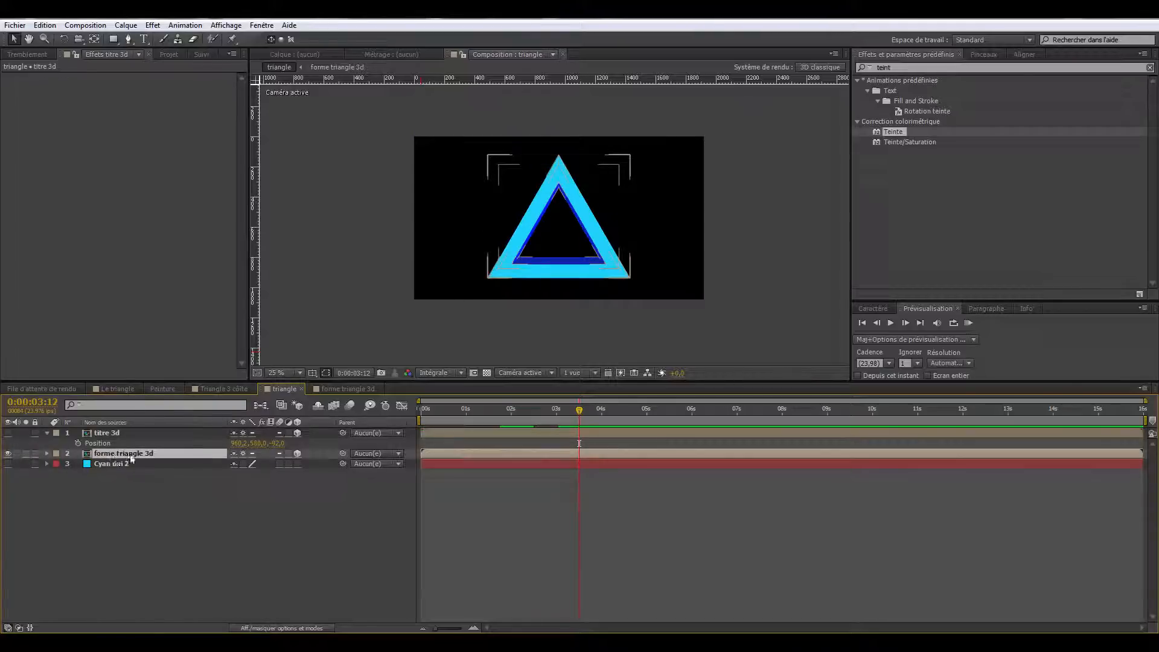
Step: Try tilting forme triangle 3d about its X axis, undo that, and rotate it about its Y axis to show one outer blue side
click(63, 39)
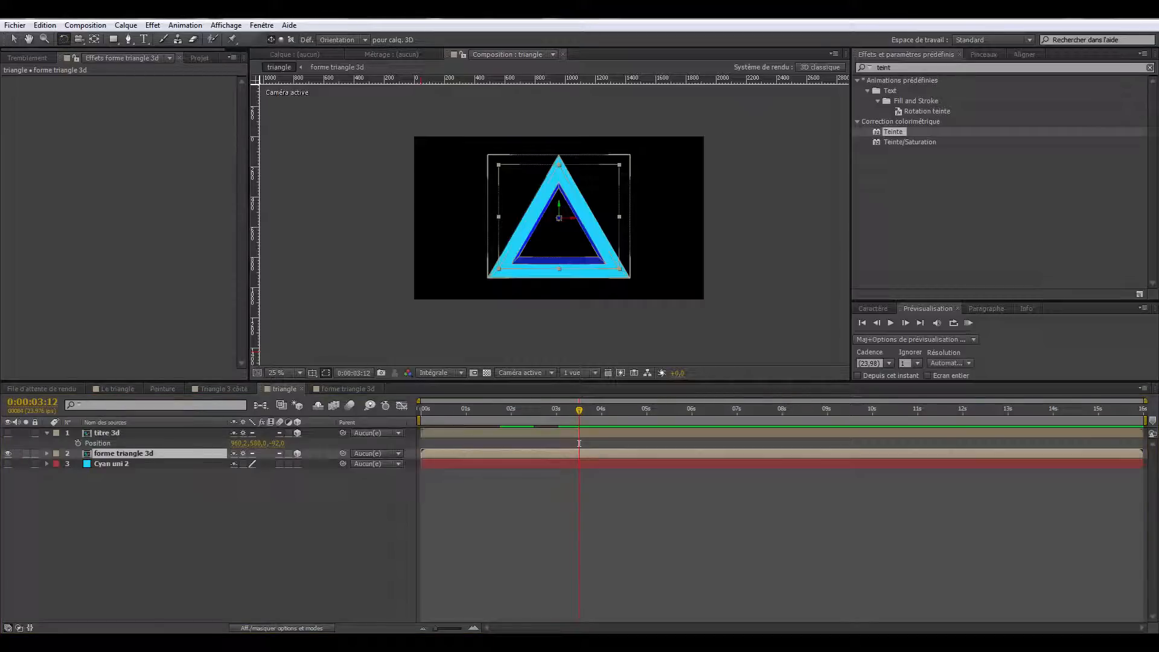
drag(572, 218, 571, 228)
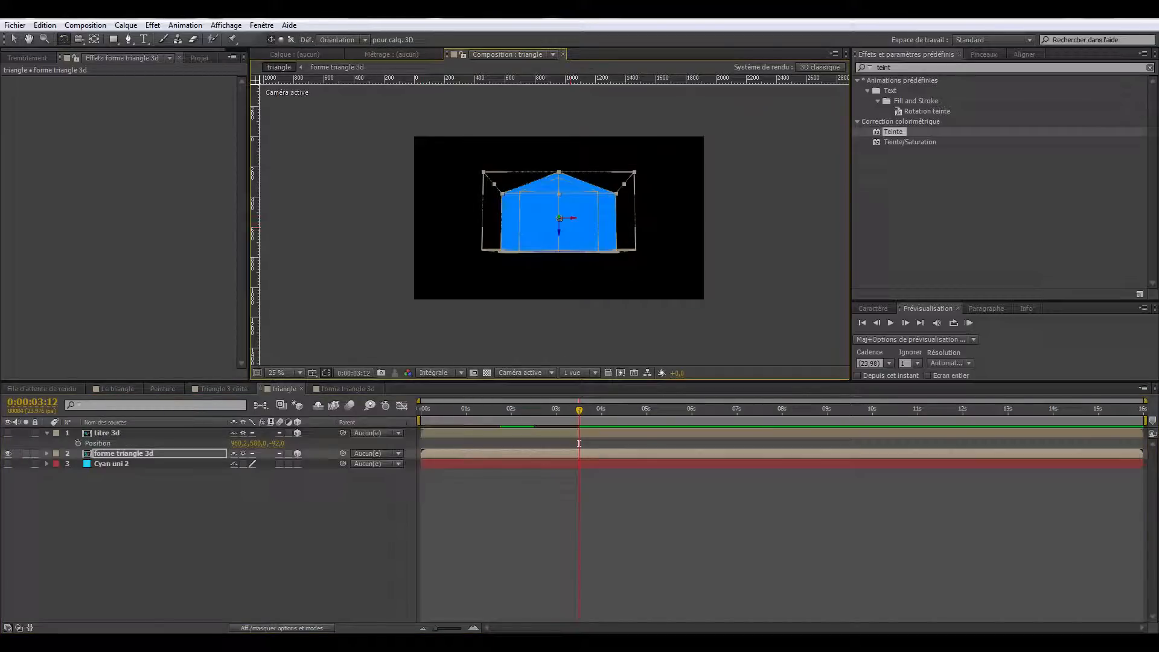
key(ctrl+z)
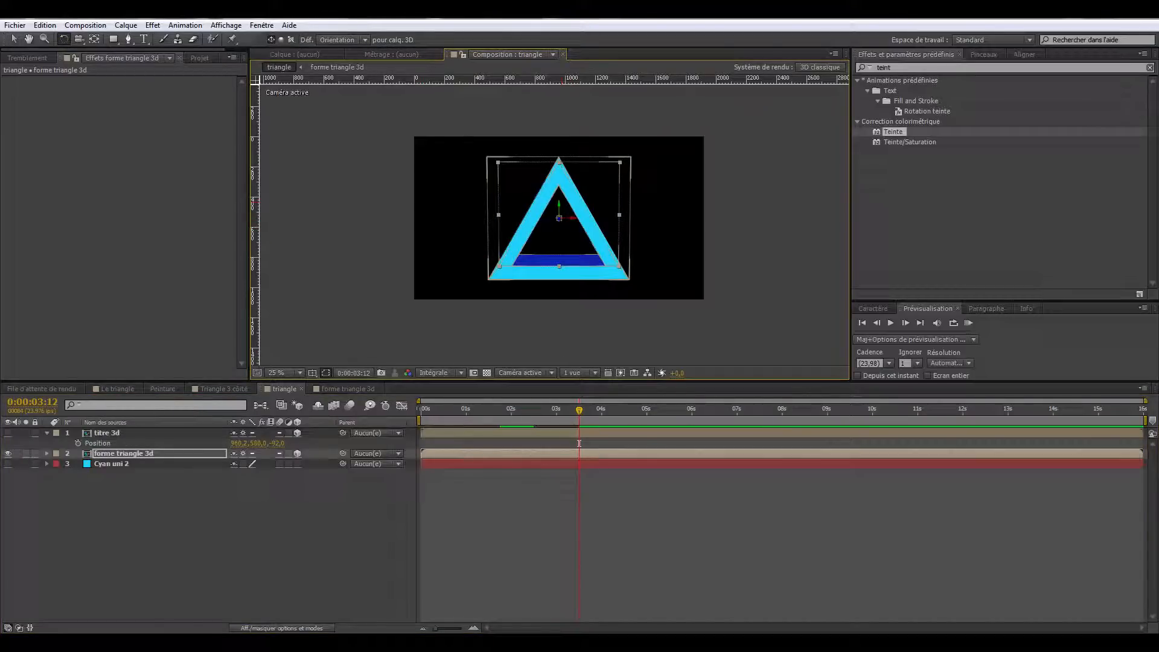
drag(560, 207, 557, 214)
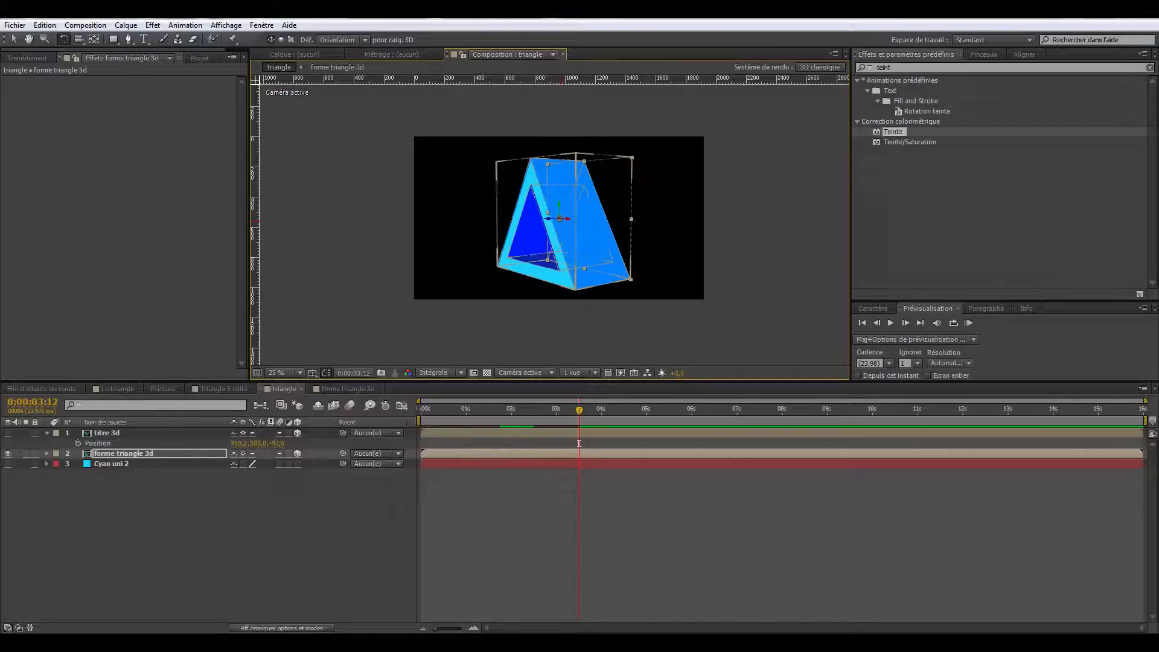
drag(559, 218, 559, 215)
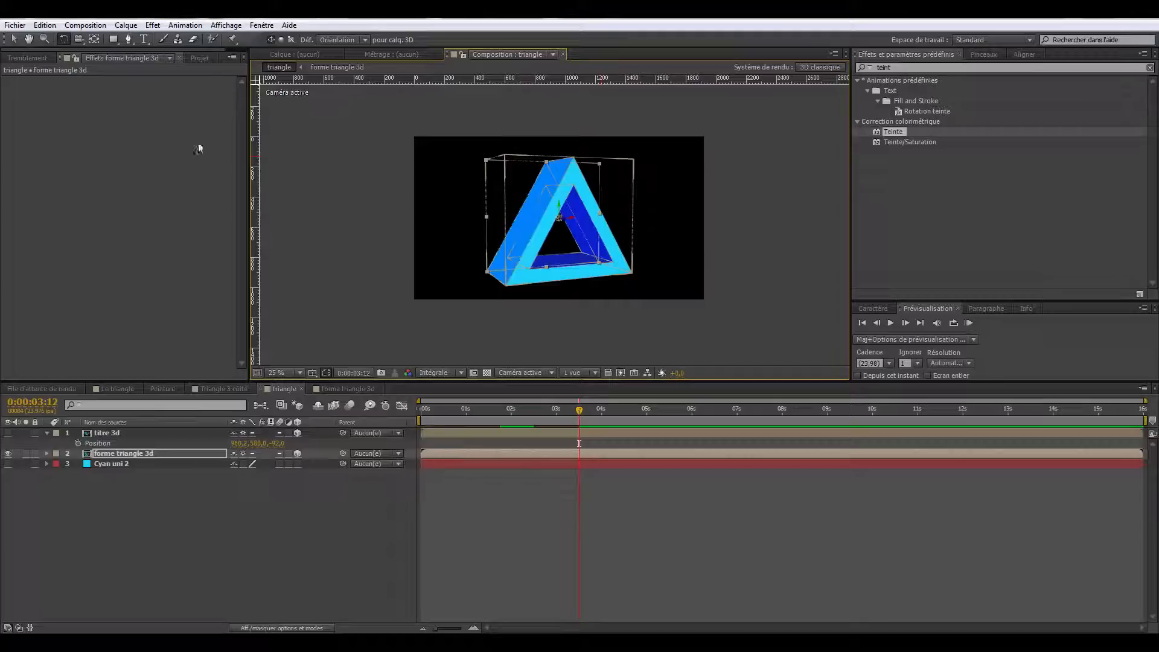
Step: Return to the start of the triangle composition at 0:00:00:00 and deselect the forme triangle 3d layer
drag(516, 414, 396, 411)
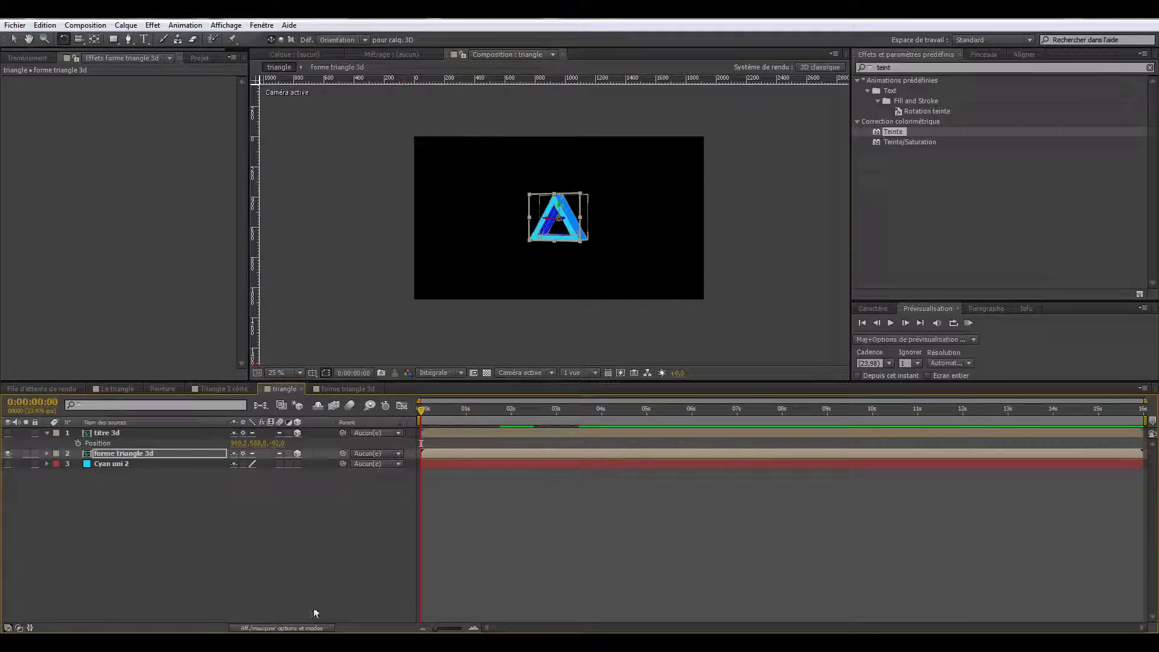
click(325, 585)
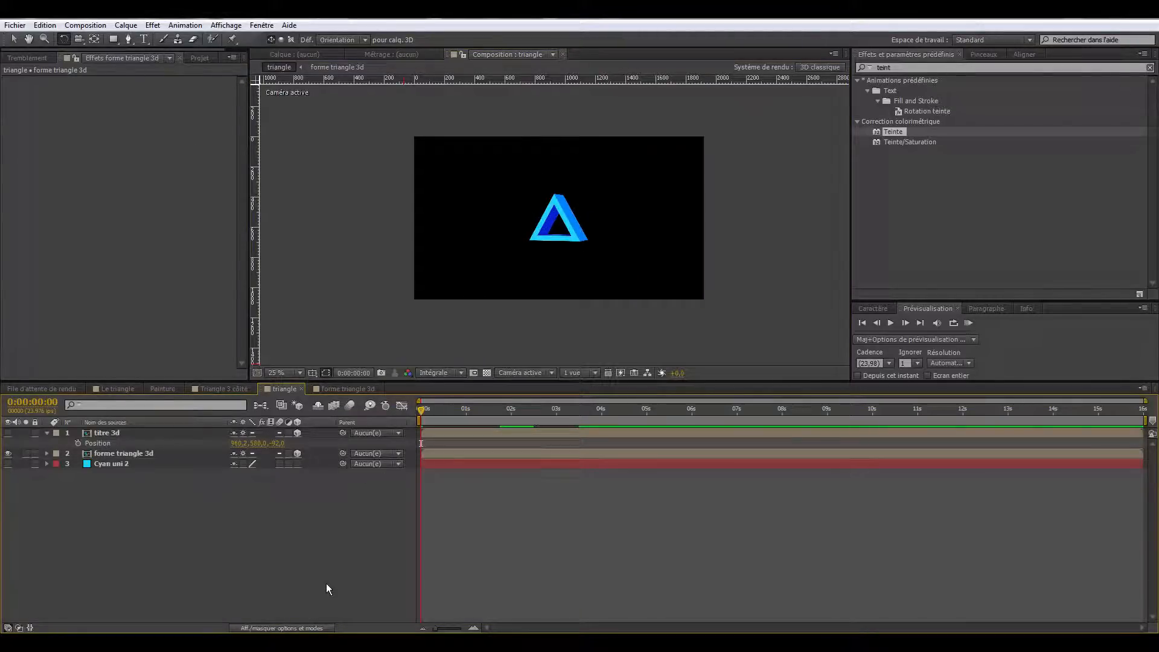